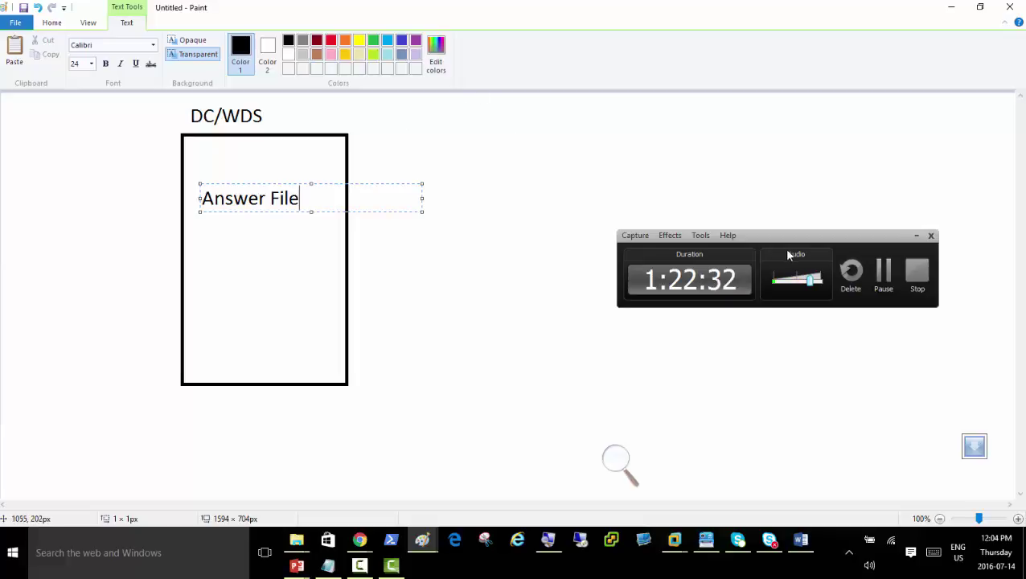
Pause the screen recorder now that the DC/WDS box is labelled 'Answer File'
{"action": "left_click", "coordinate": [885, 273]}
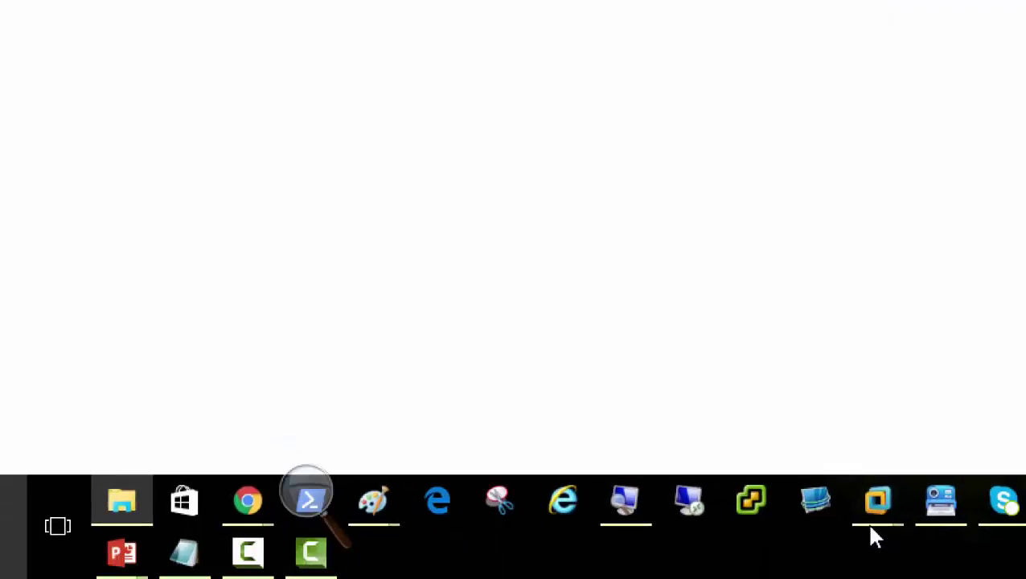
On Server01, create a new folder named 'Software' in Local Disk (C:) and open it
{"action": "mouse_move", "coordinate": [917, 550]}
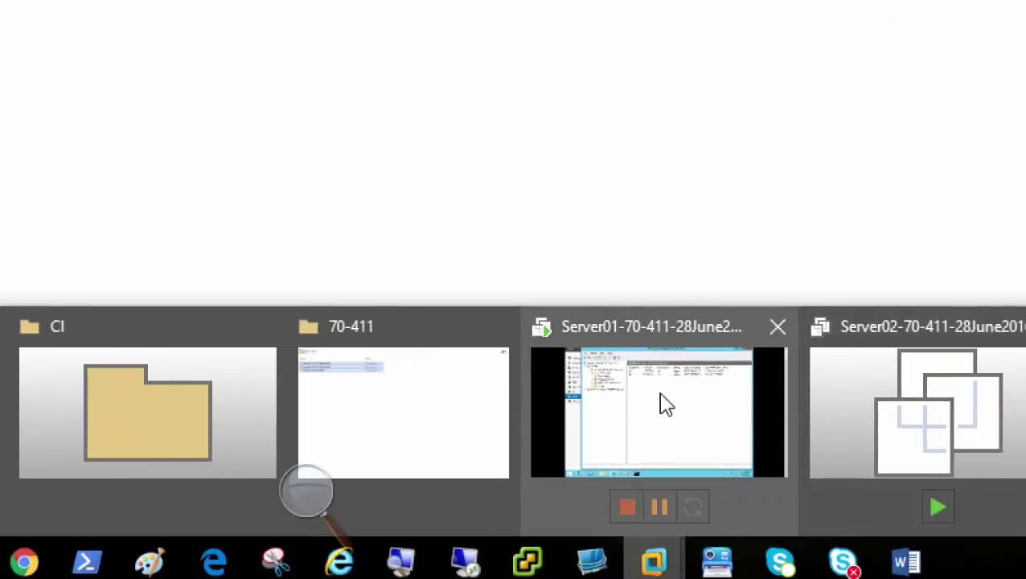
{"action": "left_click", "coordinate": [642, 409]}
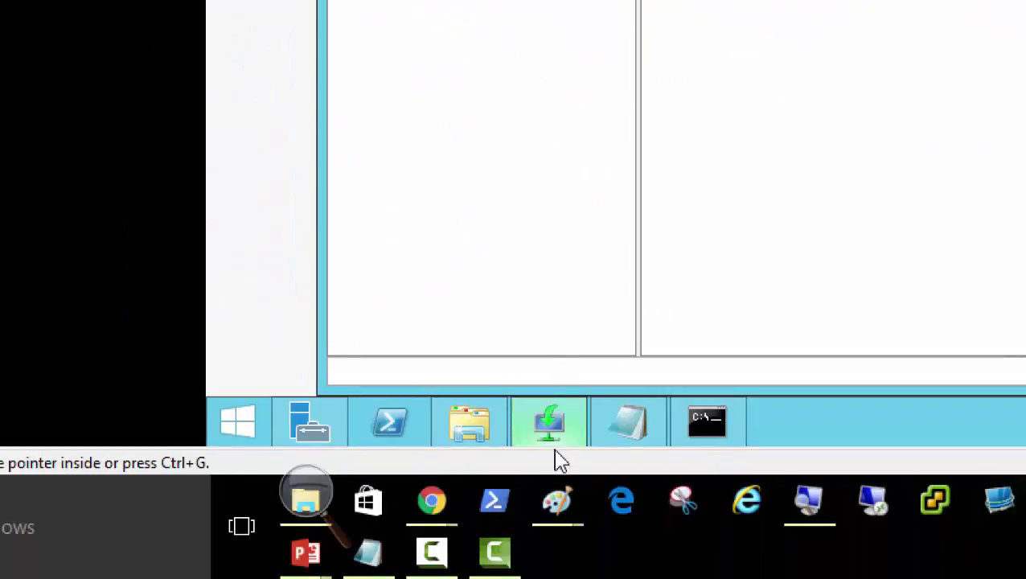
{"action": "left_click", "coordinate": [474, 428]}
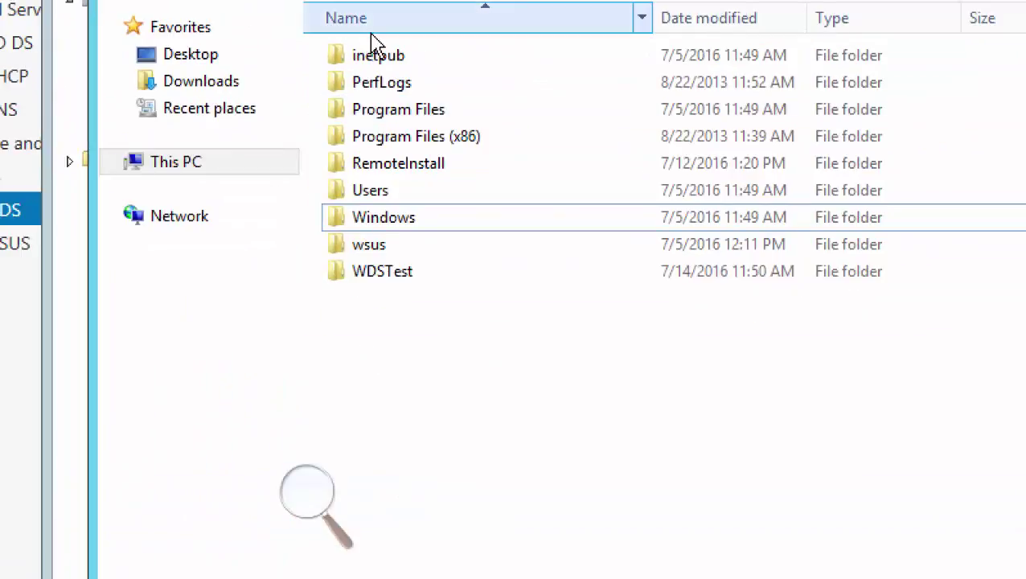
{"action": "right_click", "coordinate": [379, 318]}
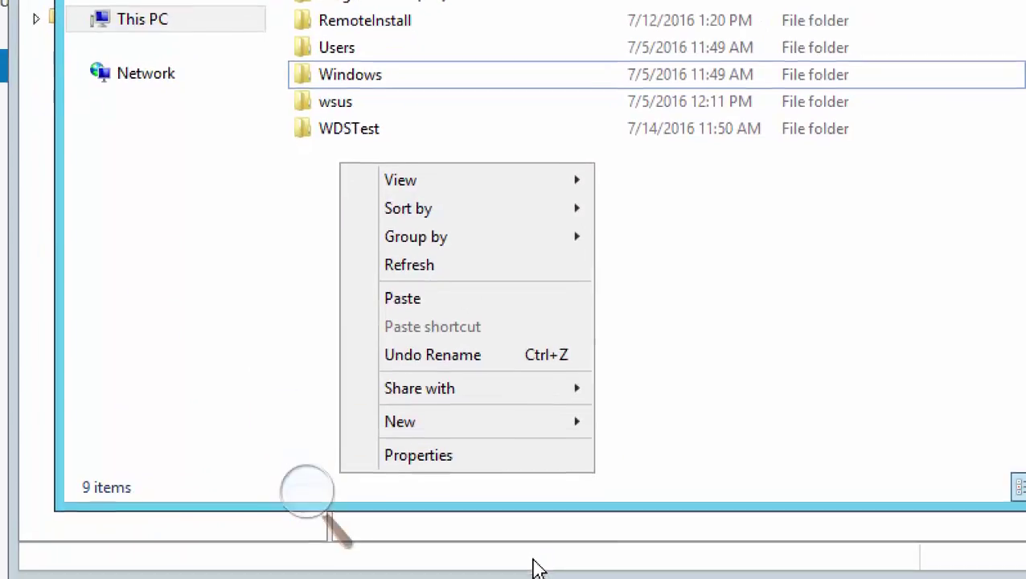
{"action": "mouse_move", "coordinate": [547, 438]}
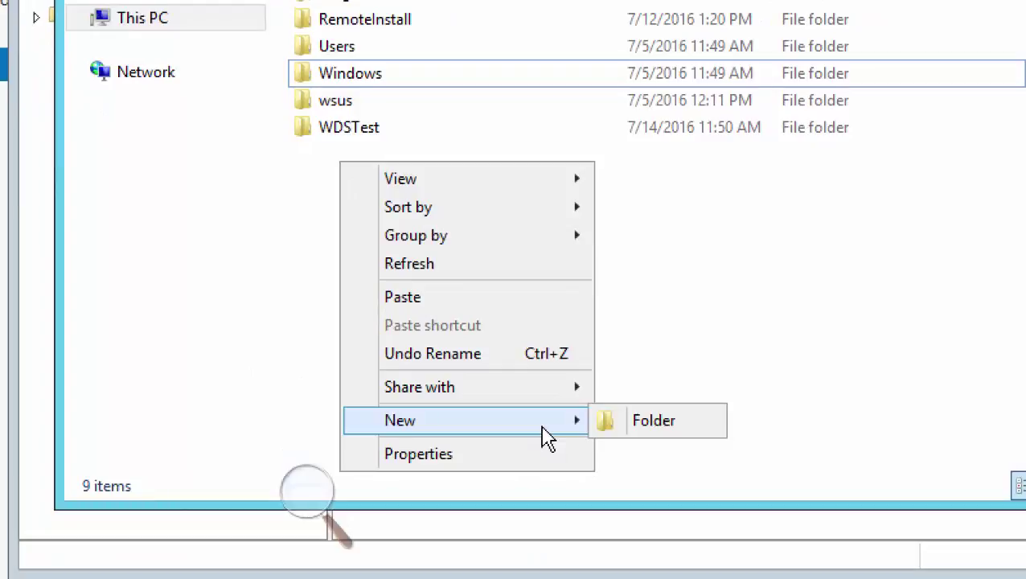
{"action": "left_click", "coordinate": [651, 435]}
{"action": "type", "text": "So"}
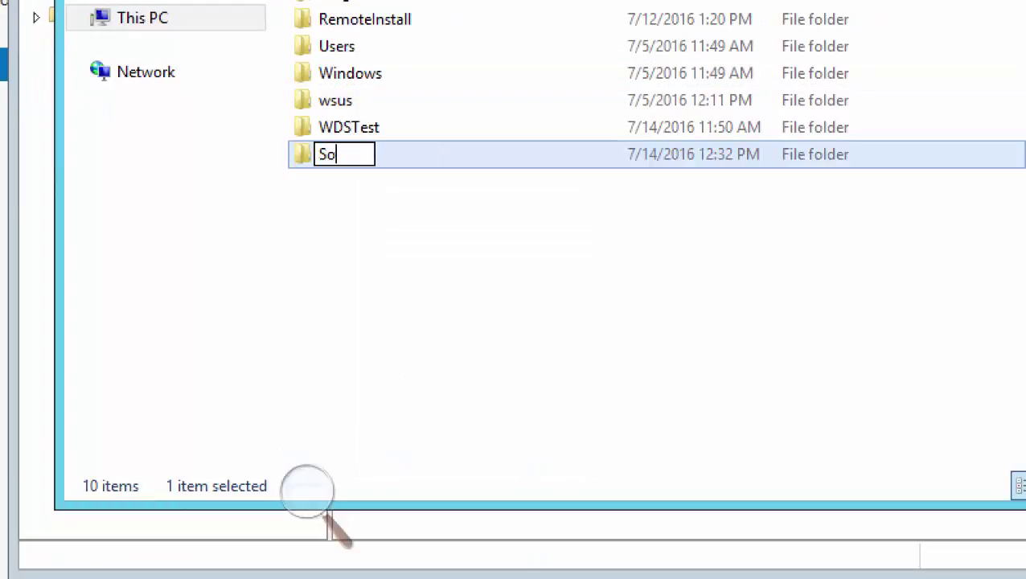
{"action": "type", "text": "ftware"}
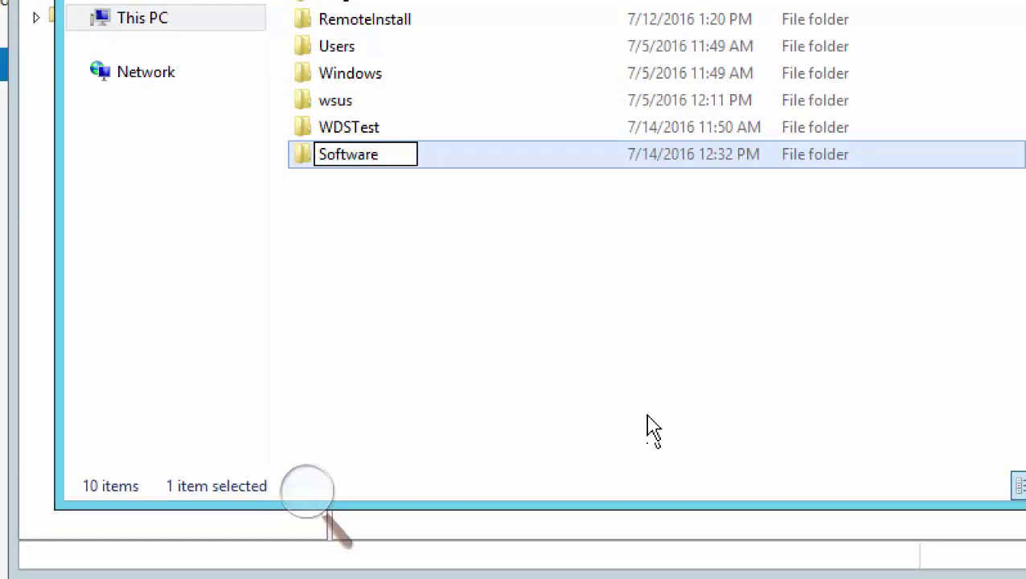
{"action": "double_click", "coordinate": [302, 163]}
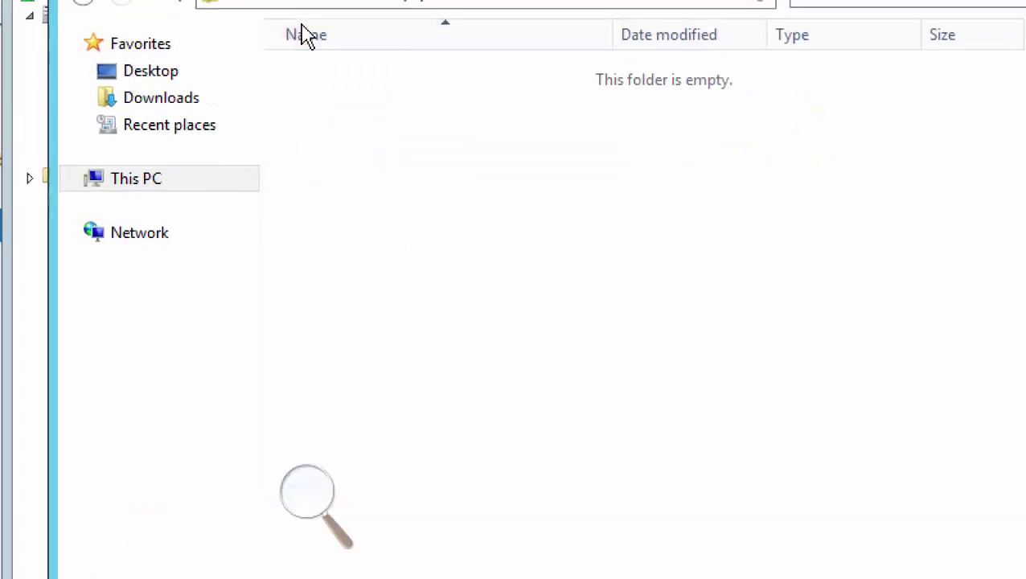
{"action": "right_click", "coordinate": [326, 0]}
Paste the copied ADK folder into C:\Software and let the copy finish
{"action": "left_click", "coordinate": [384, 292]}
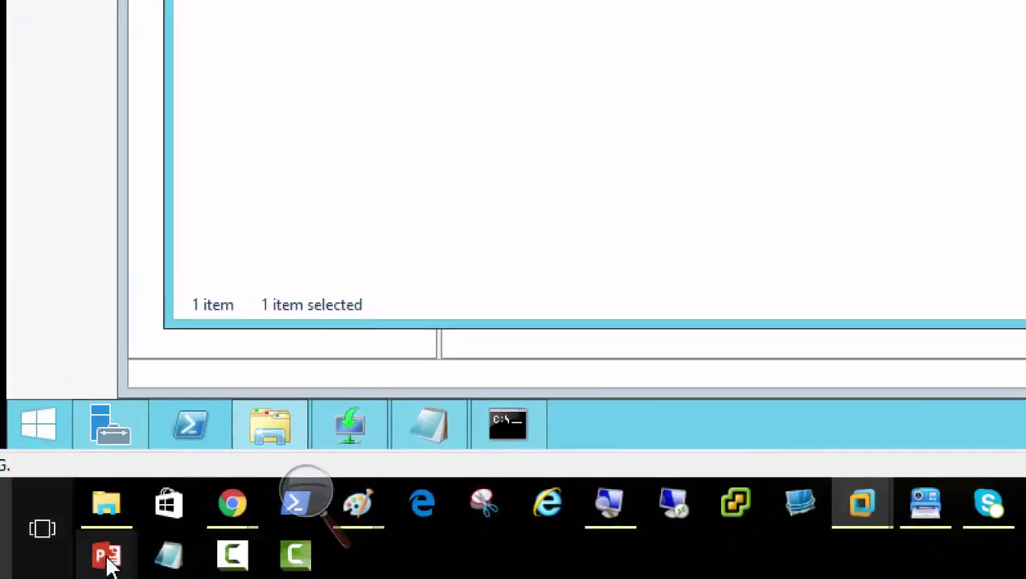
Pause the screen recorder and switch back to the Server01 virtual machine
{"action": "mouse_move", "coordinate": [302, 563]}
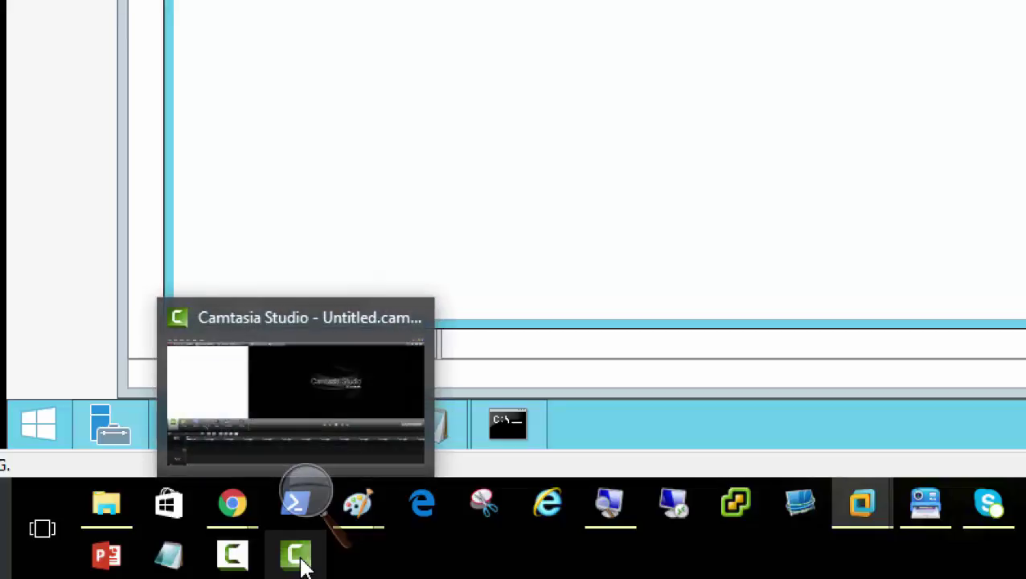
{"action": "left_click", "coordinate": [235, 556]}
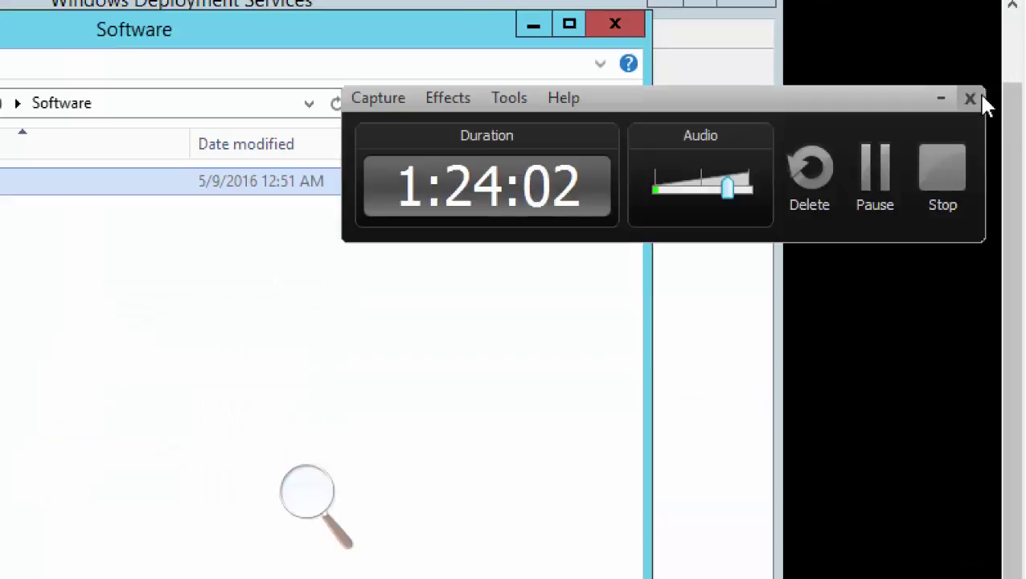
{"action": "left_click", "coordinate": [873, 193]}
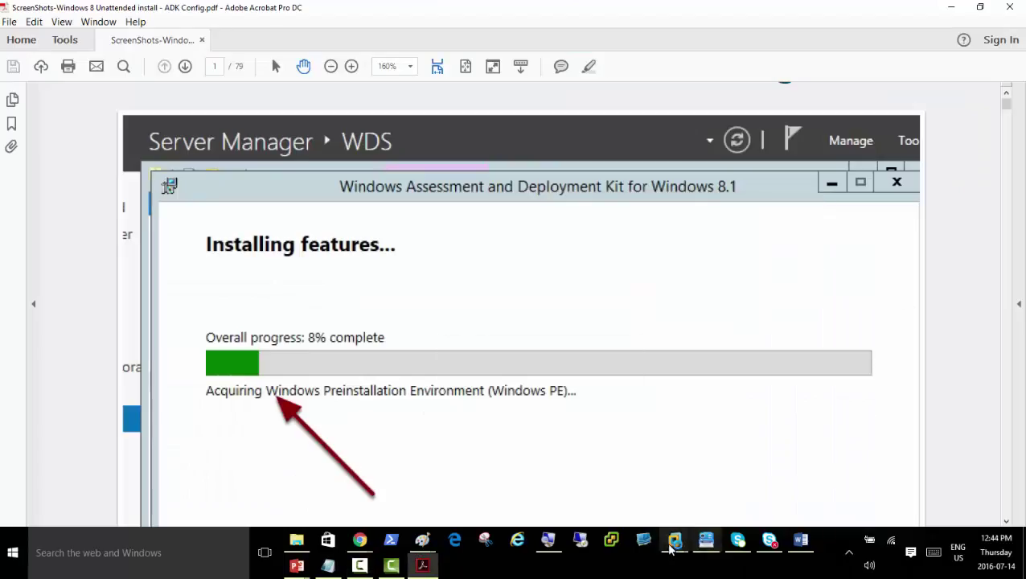
{"action": "mouse_move", "coordinate": [680, 546]}
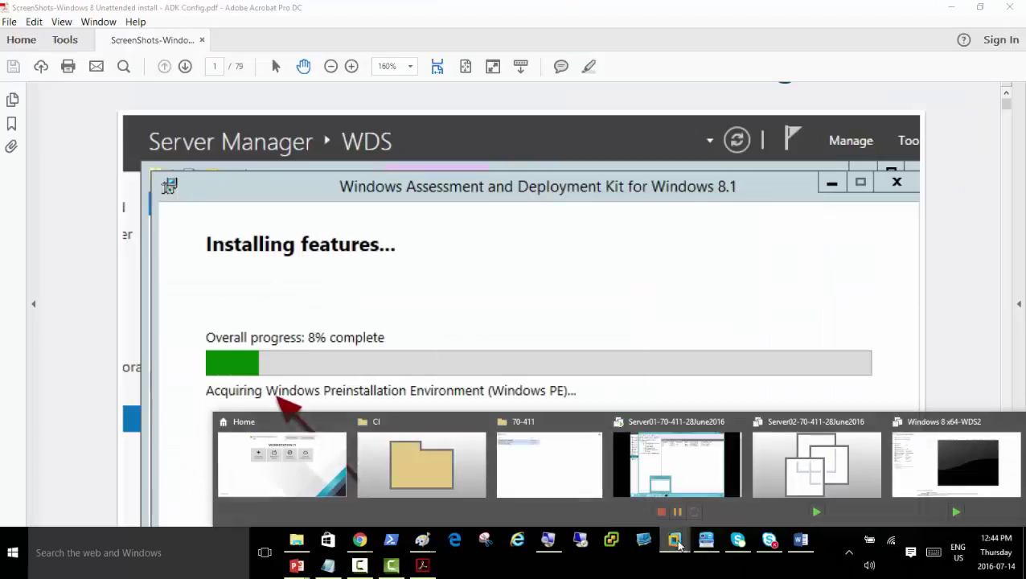
{"action": "left_click", "coordinate": [677, 465]}
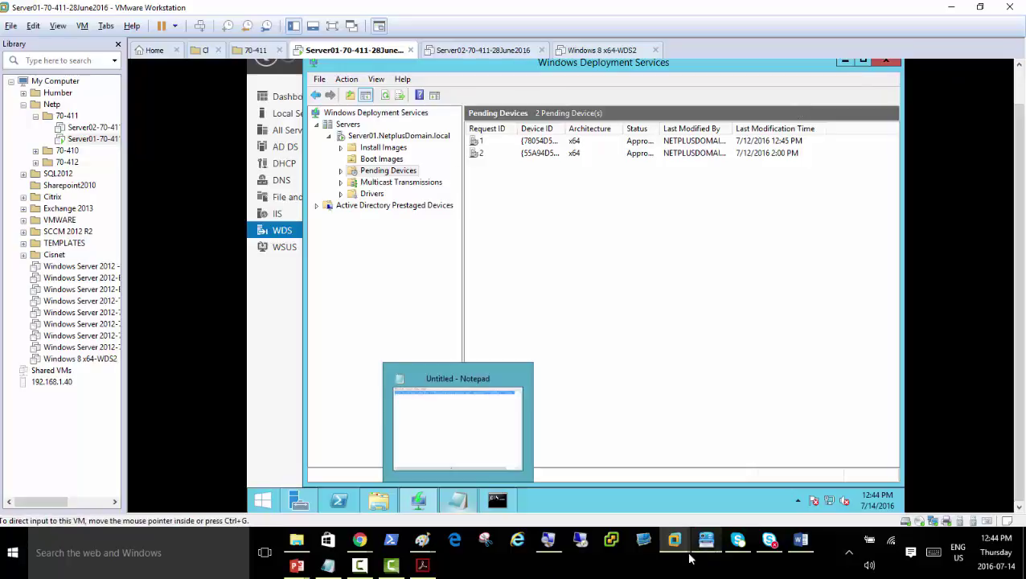
Magnify the screen to 200%, then minimize the WDS console and Software folder windows
{"action": "left_click", "coordinate": [547, 541]}
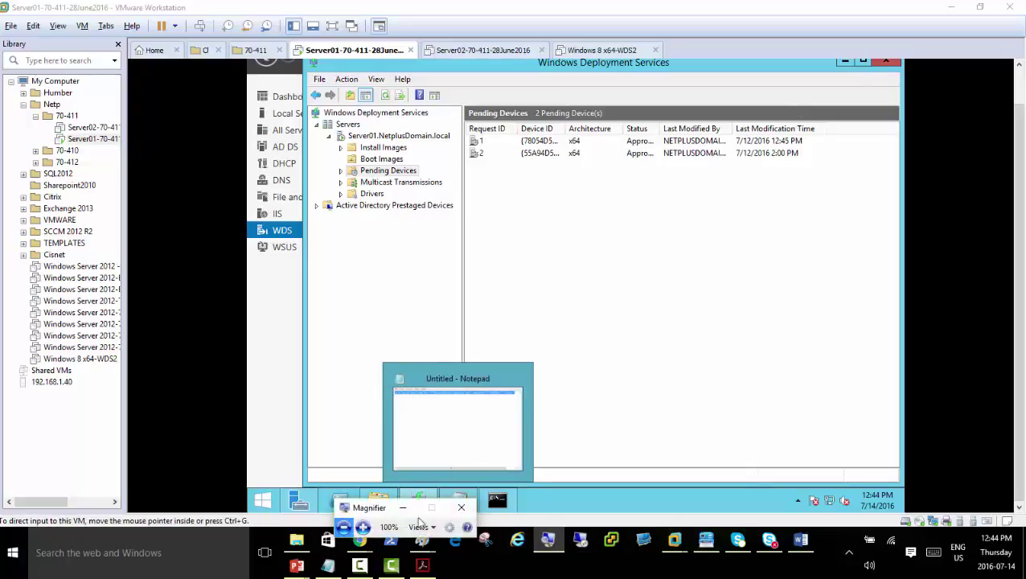
{"action": "left_click", "coordinate": [362, 526]}
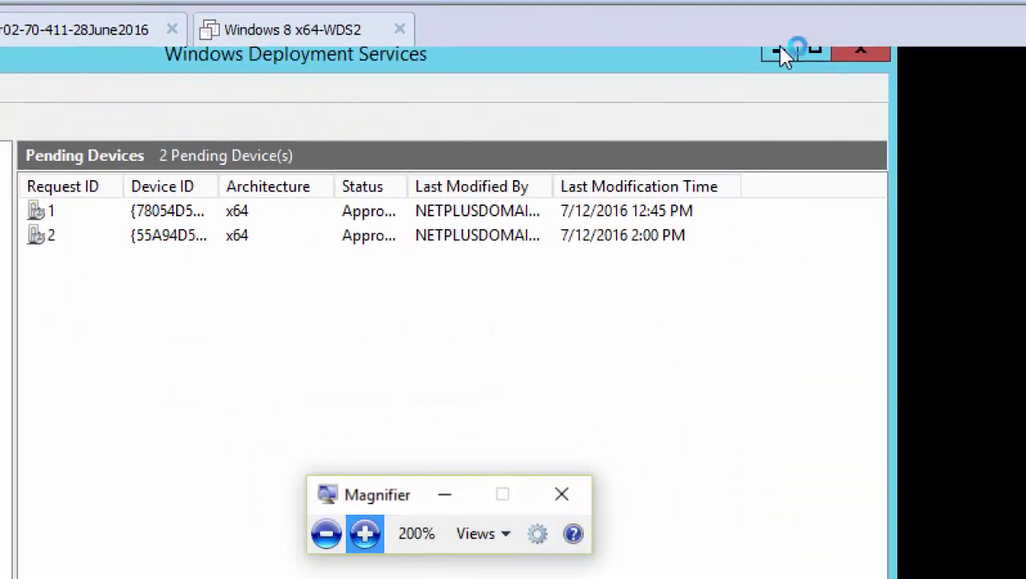
{"action": "left_click", "coordinate": [779, 54]}
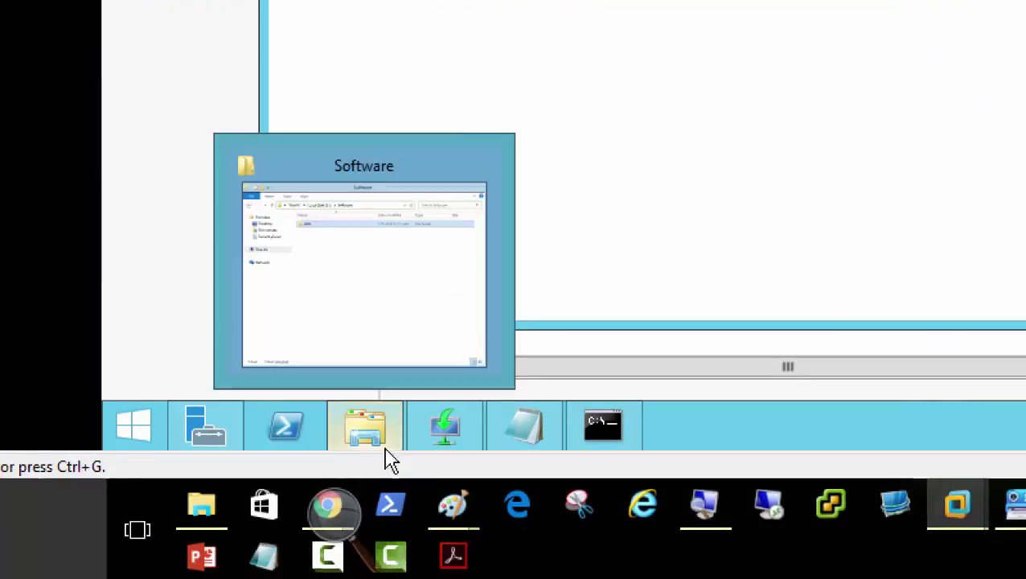
{"action": "left_click", "coordinate": [389, 458]}
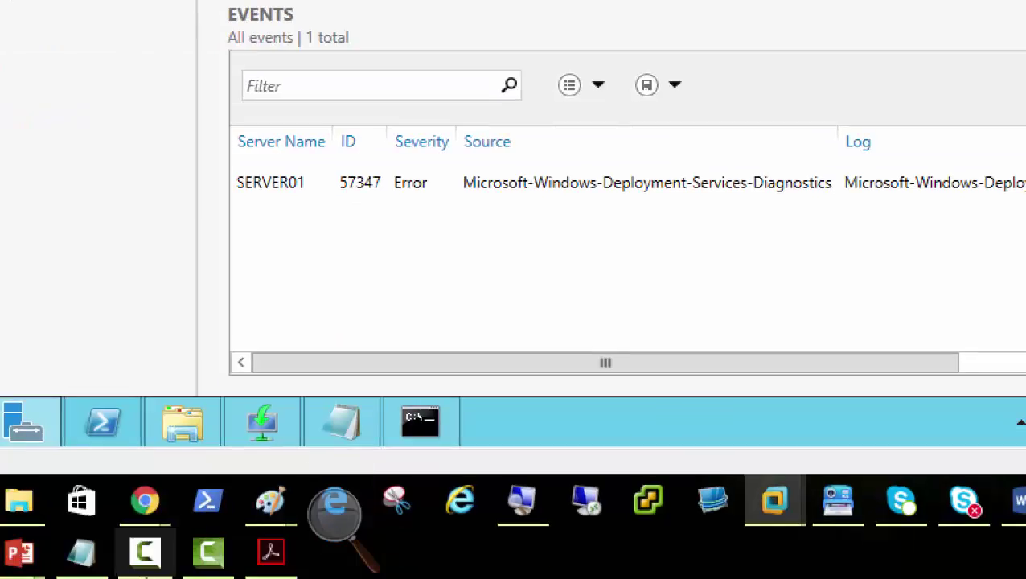
Open C:\Software\ADK and run adksetup, advancing past the install location toward the license terms
{"action": "mouse_move", "coordinate": [376, 439]}
{"action": "left_click", "coordinate": [189, 434]}
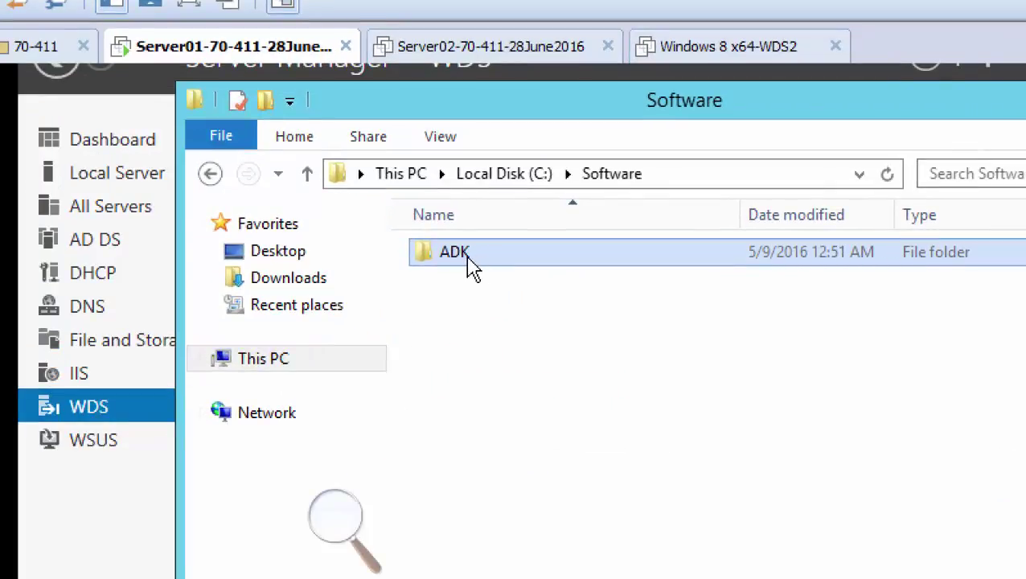
{"action": "double_click", "coordinate": [472, 265]}
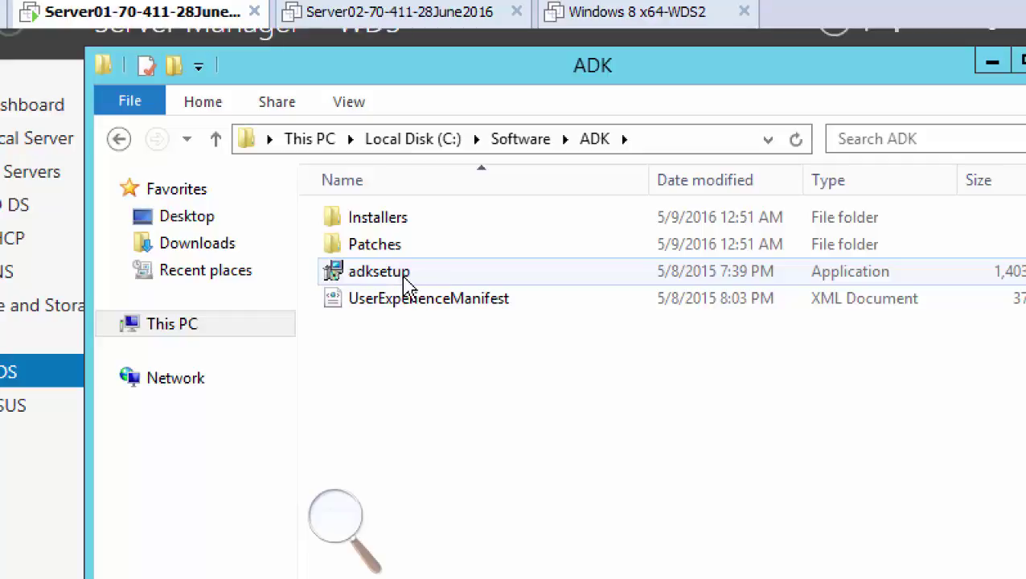
{"action": "double_click", "coordinate": [406, 277]}
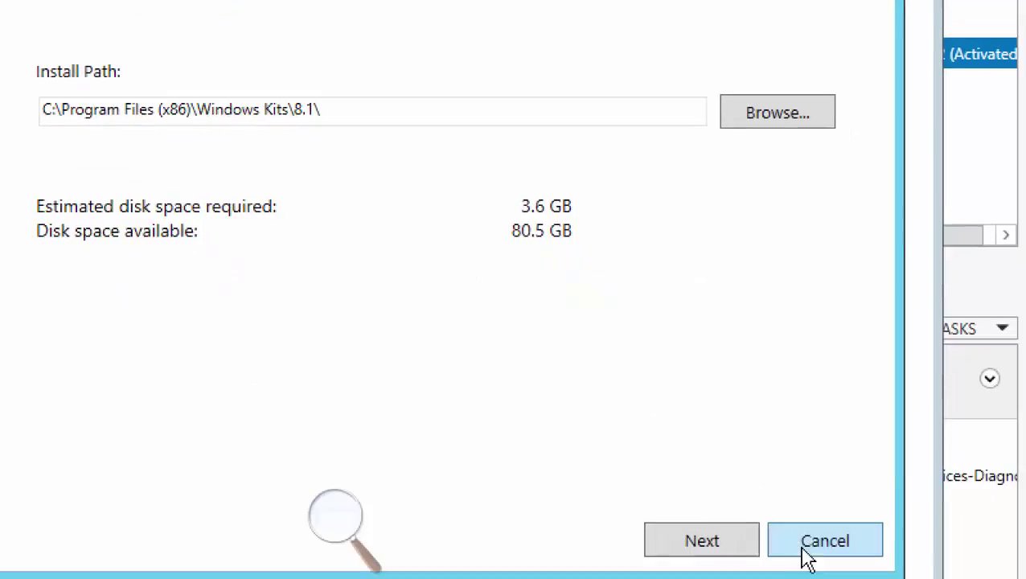
{"action": "left_click", "coordinate": [708, 538]}
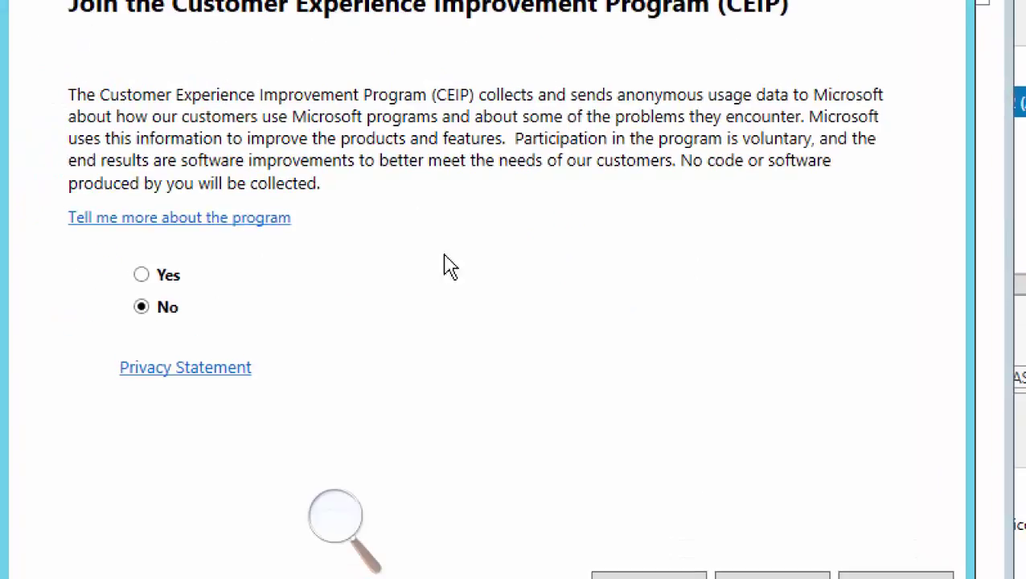
{"action": "left_click", "coordinate": [681, 485]}
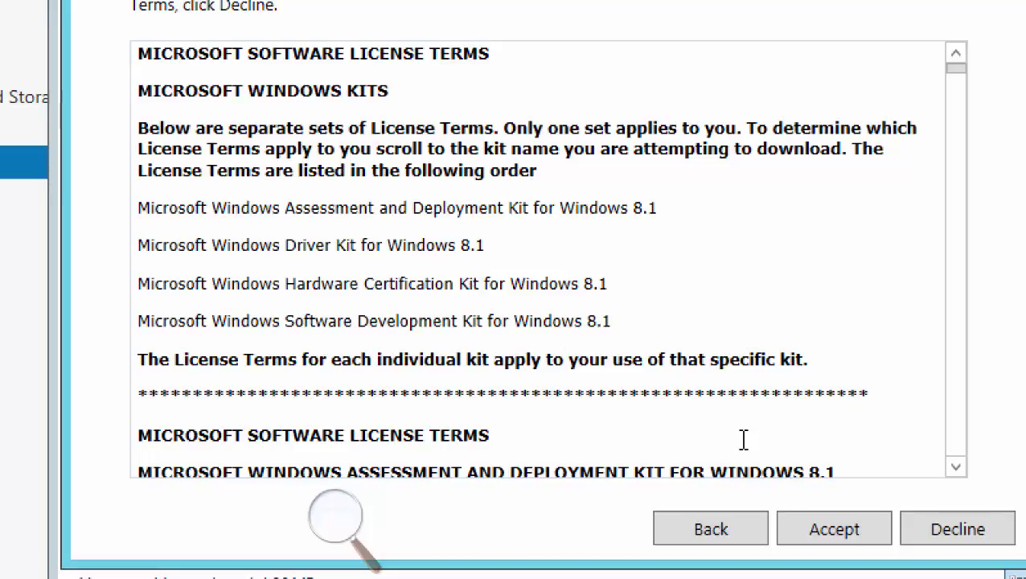
Cancel the ADK setup, then return to C:\Software\ADK and select adksetup
{"action": "left_click", "coordinate": [722, 535]}
{"action": "left_click", "coordinate": [923, 530]}
{"action": "left_click", "coordinate": [650, 317]}
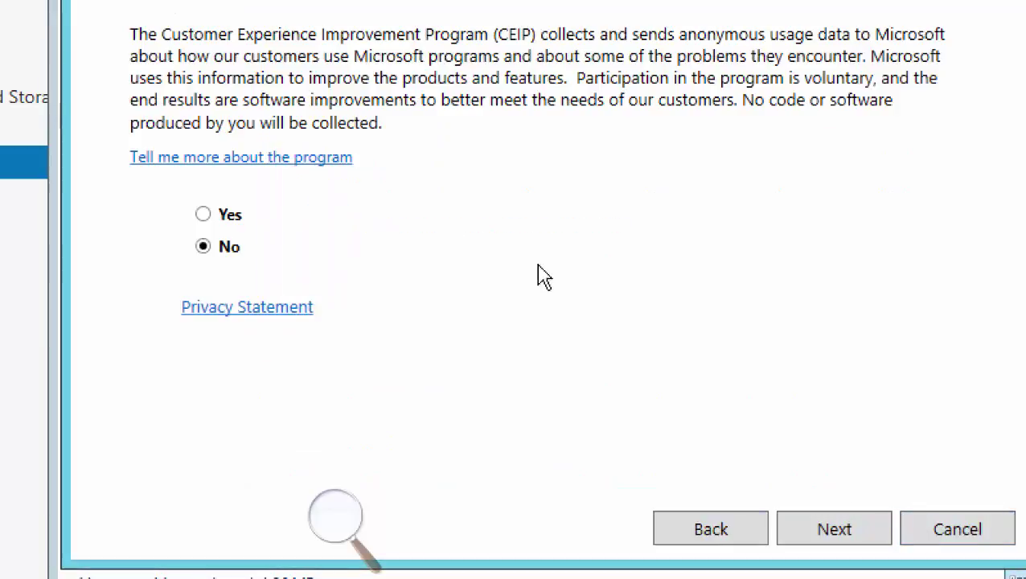
{"action": "left_click", "coordinate": [829, 471]}
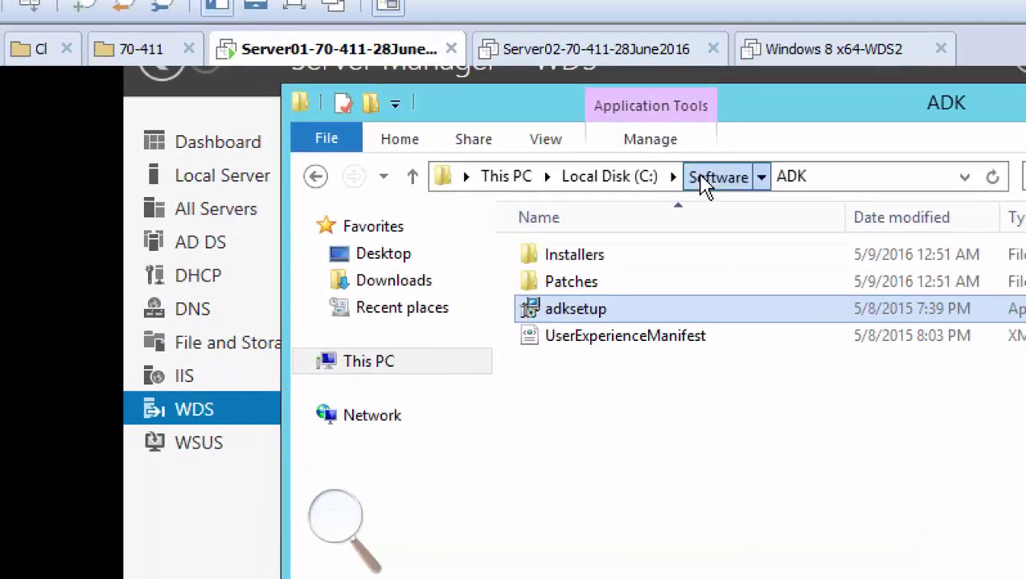
{"action": "left_click", "coordinate": [734, 196]}
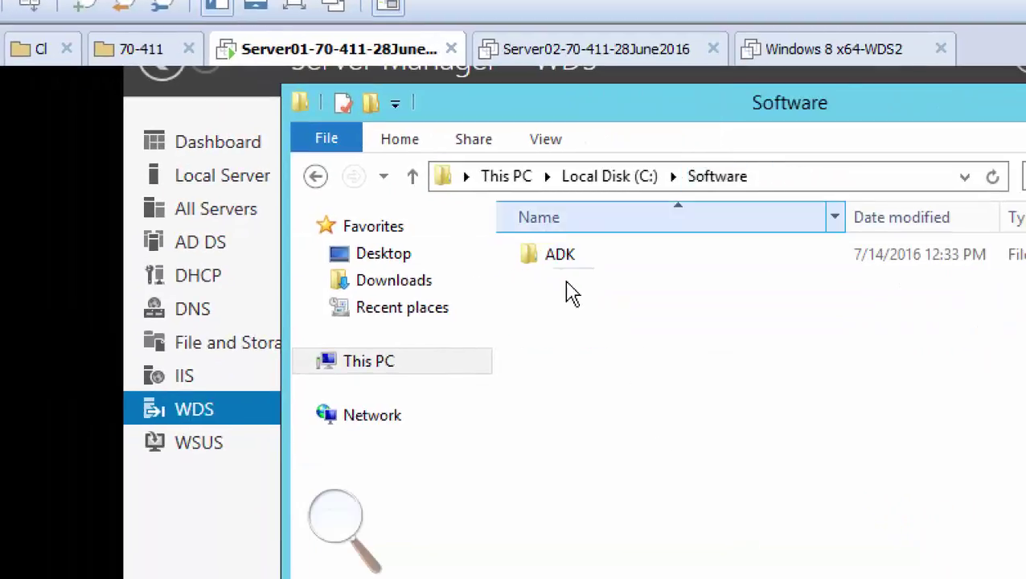
{"action": "double_click", "coordinate": [570, 265]}
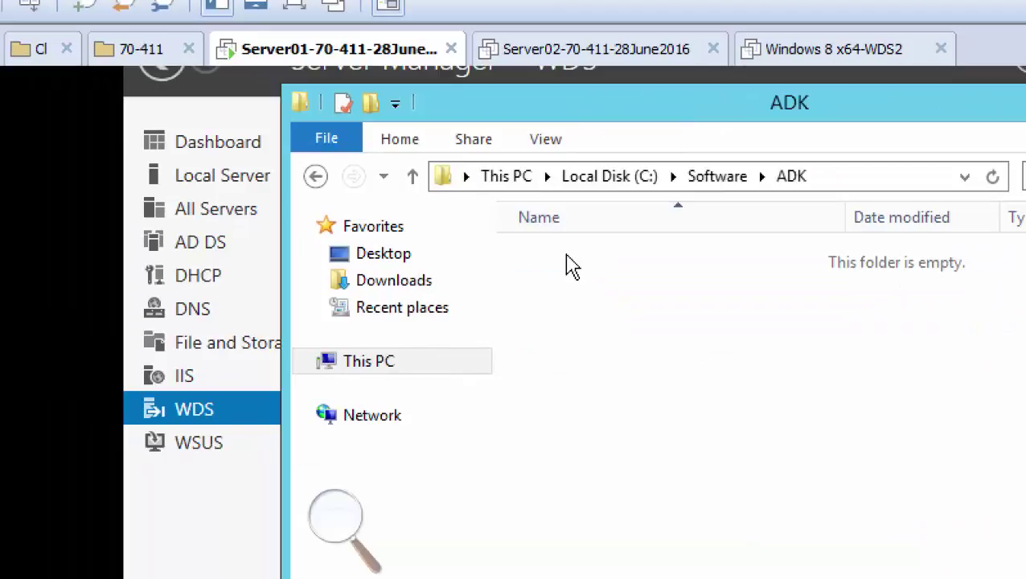
{"action": "left_click", "coordinate": [586, 314]}
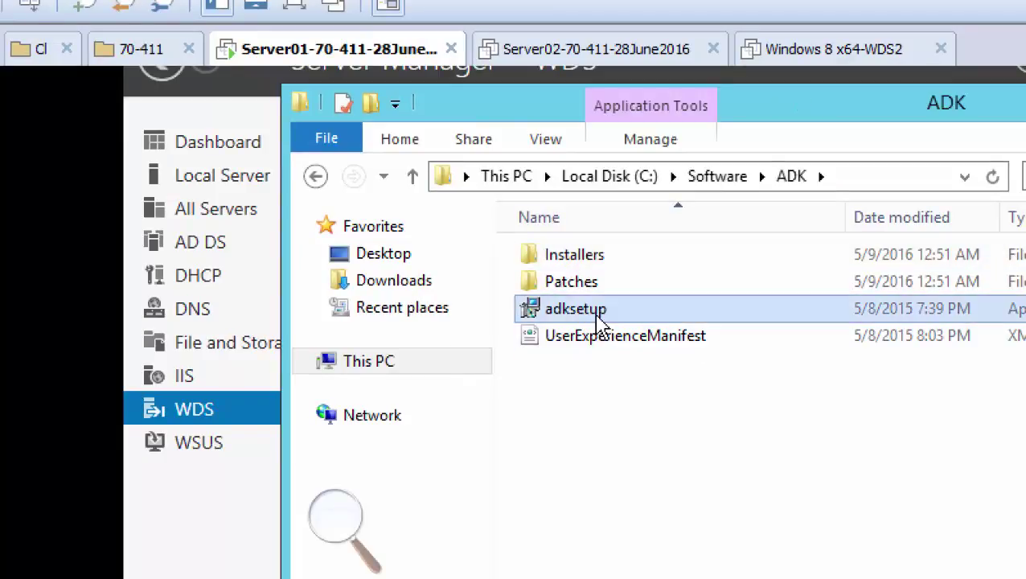
Relaunch adksetup, keep the default install location and decline CEIP to reach the license terms
{"action": "double_click", "coordinate": [599, 320]}
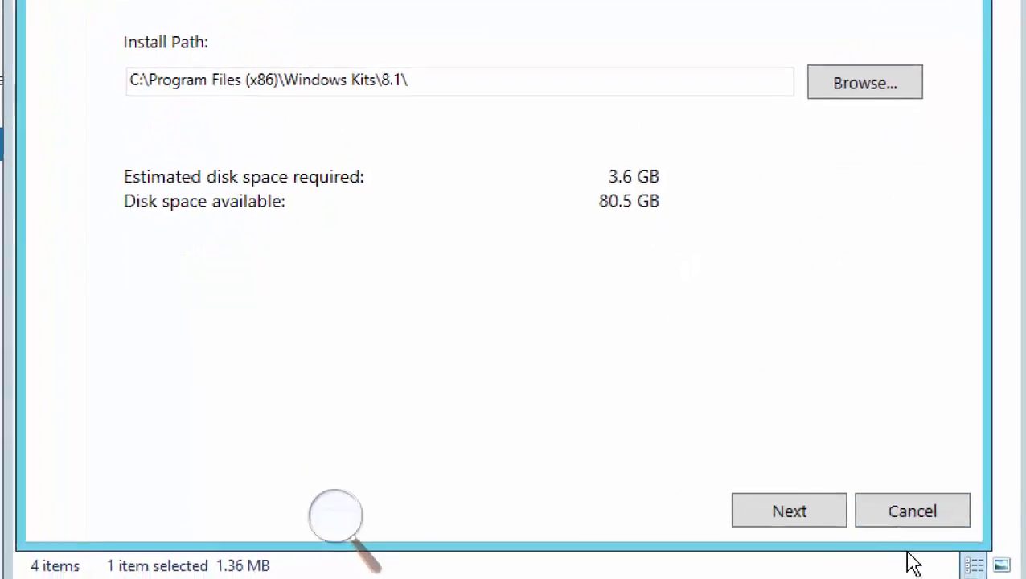
{"action": "left_click", "coordinate": [790, 515]}
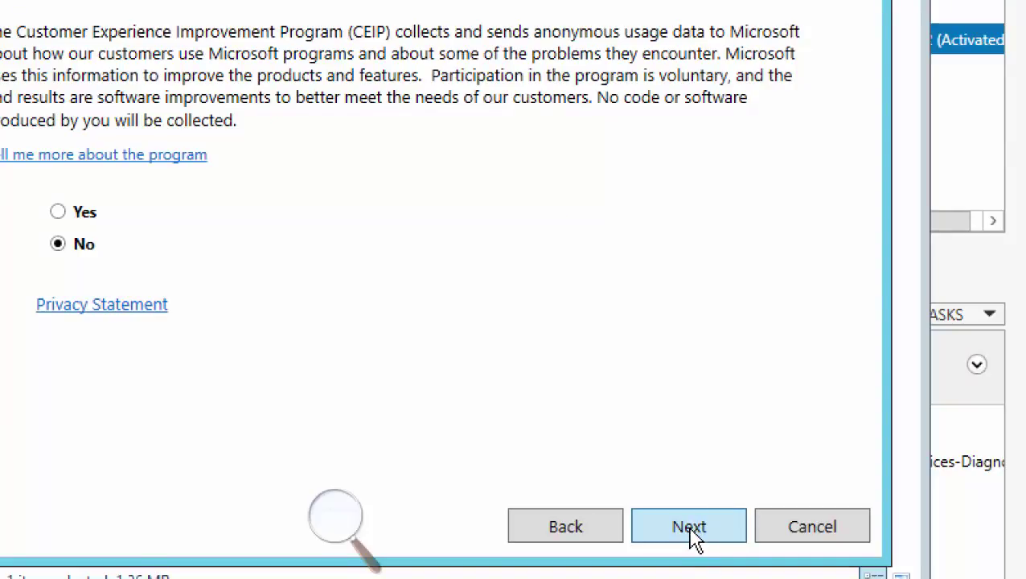
{"action": "left_click", "coordinate": [693, 534]}
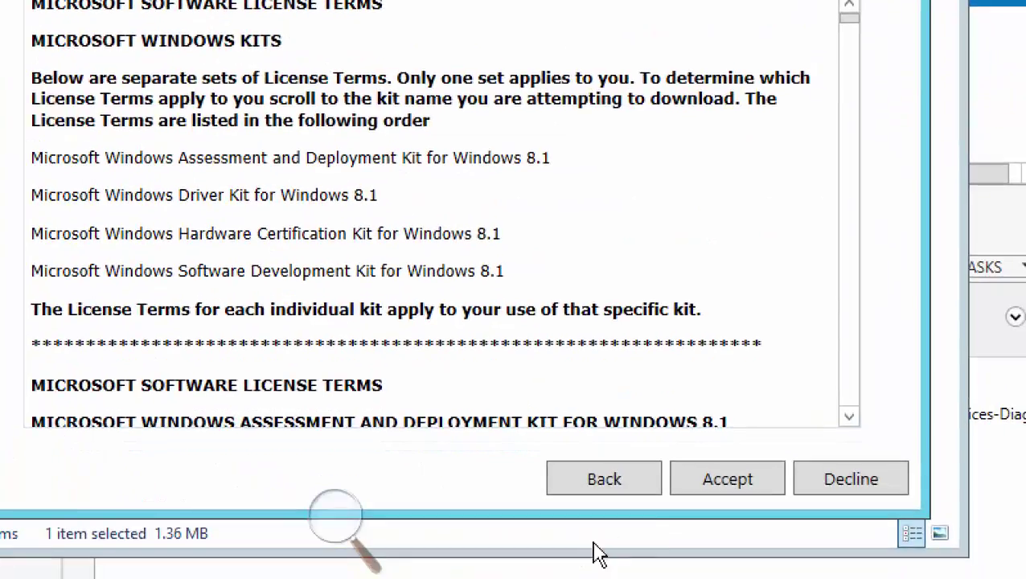
Accept the license, deselect ACT, USMT, VAMT and SQL Server 2012 Express, and start the install
{"action": "left_click", "coordinate": [727, 489]}
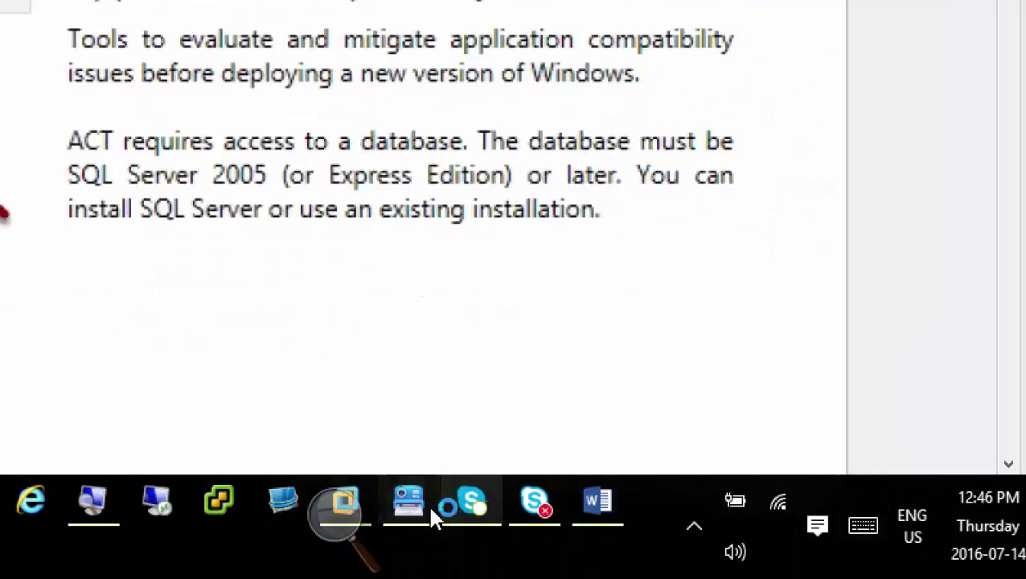
{"action": "mouse_move", "coordinate": [355, 499]}
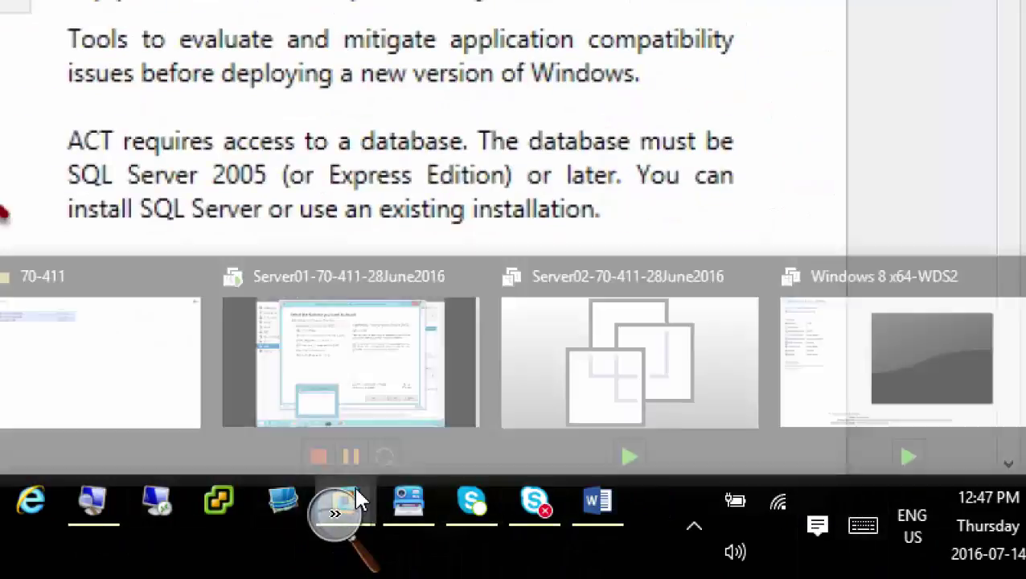
{"action": "left_click", "coordinate": [518, 408]}
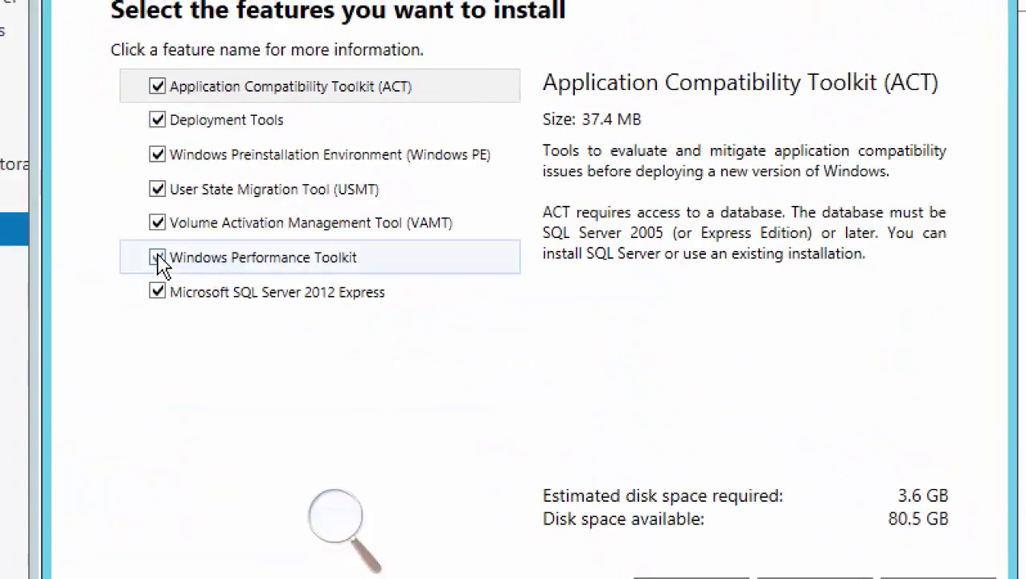
{"action": "left_click", "coordinate": [155, 258]}
{"action": "left_click", "coordinate": [155, 259]}
{"action": "left_click", "coordinate": [158, 224]}
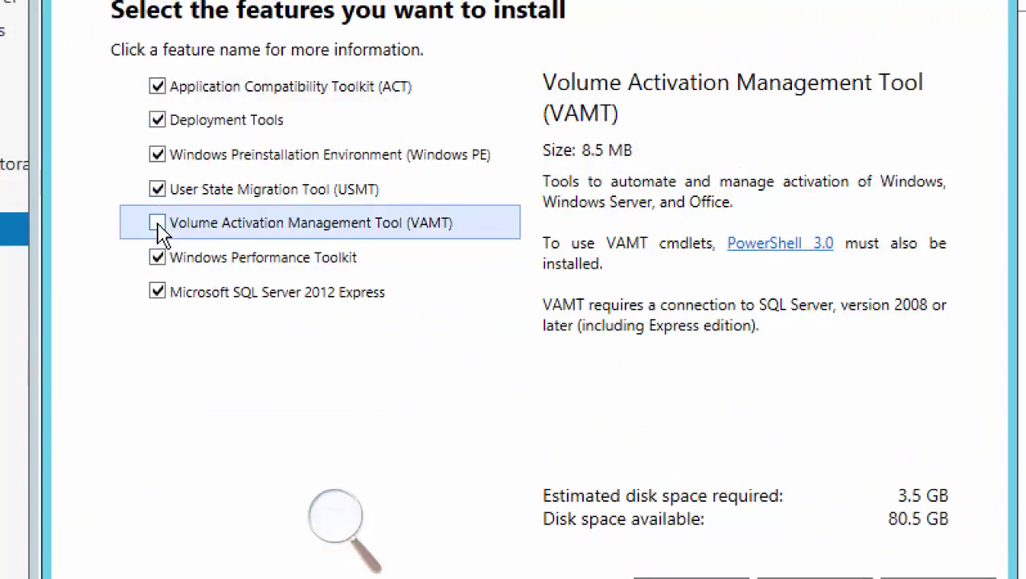
{"action": "left_click", "coordinate": [156, 292]}
{"action": "left_click", "coordinate": [157, 86]}
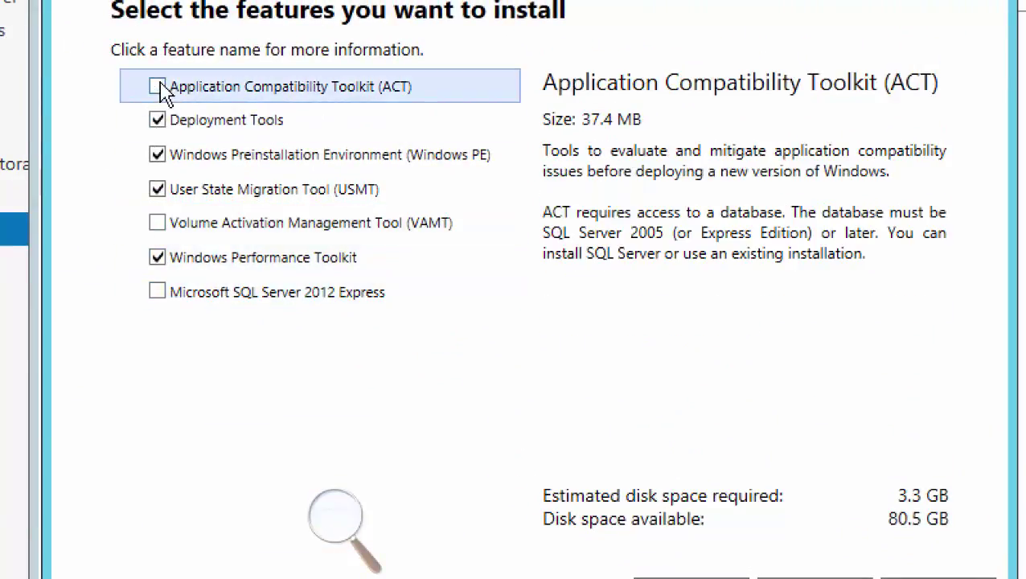
{"action": "left_click", "coordinate": [158, 189]}
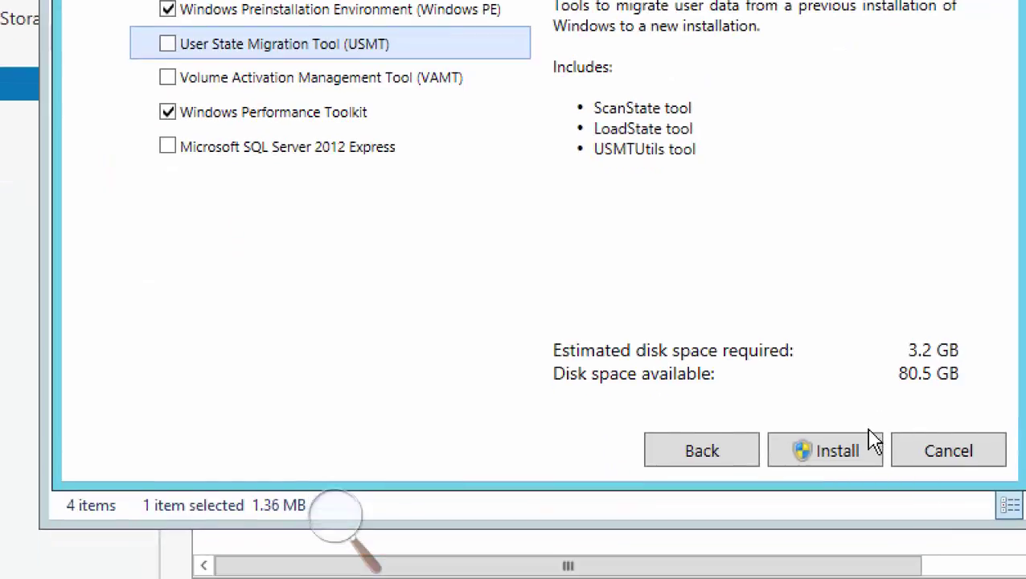
{"action": "left_click", "coordinate": [851, 458]}
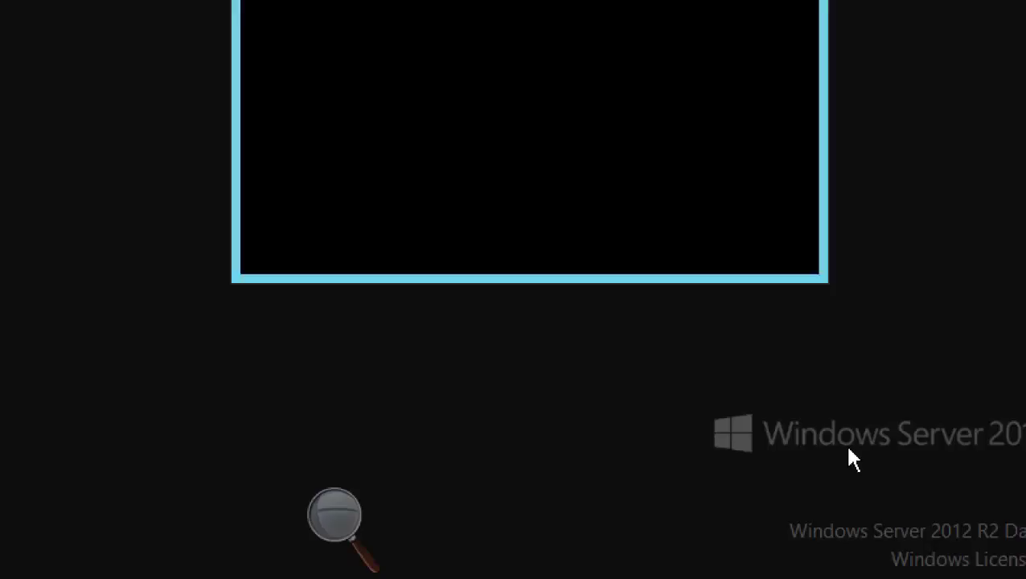
Approve the UAC prompt and let the ADK installation run to completion
{"action": "left_click", "coordinate": [644, 201]}
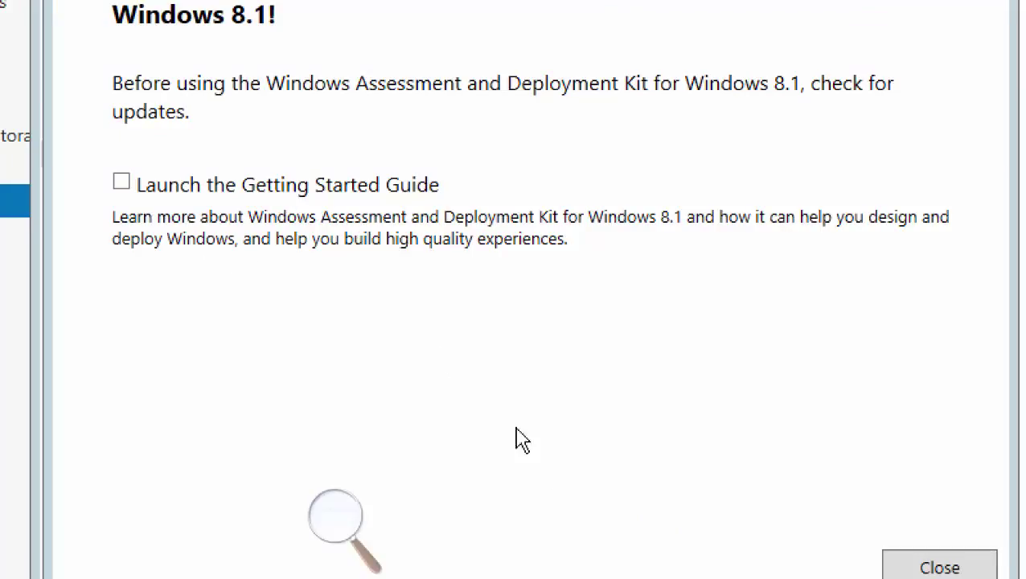
Close the finished ADK setup and show the Apps list scrolled to the Windows Kits tools
{"action": "left_click", "coordinate": [739, 524]}
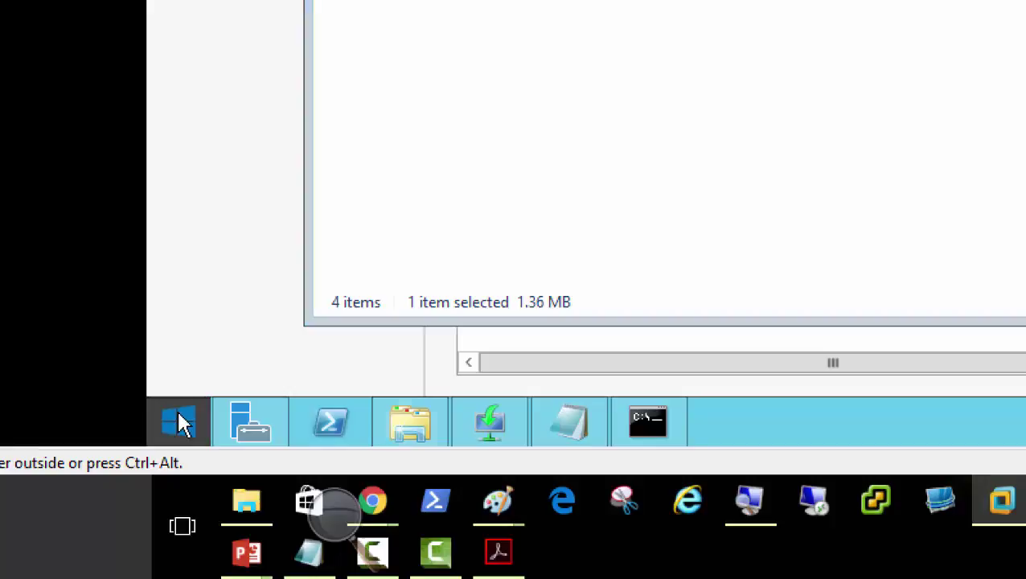
{"action": "left_click", "coordinate": [181, 425]}
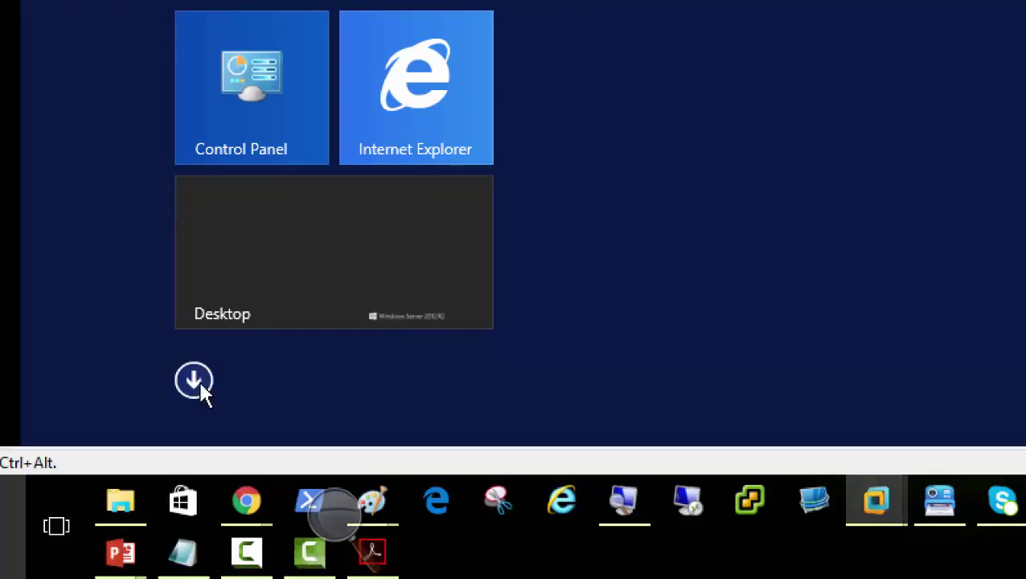
{"action": "left_click", "coordinate": [197, 381]}
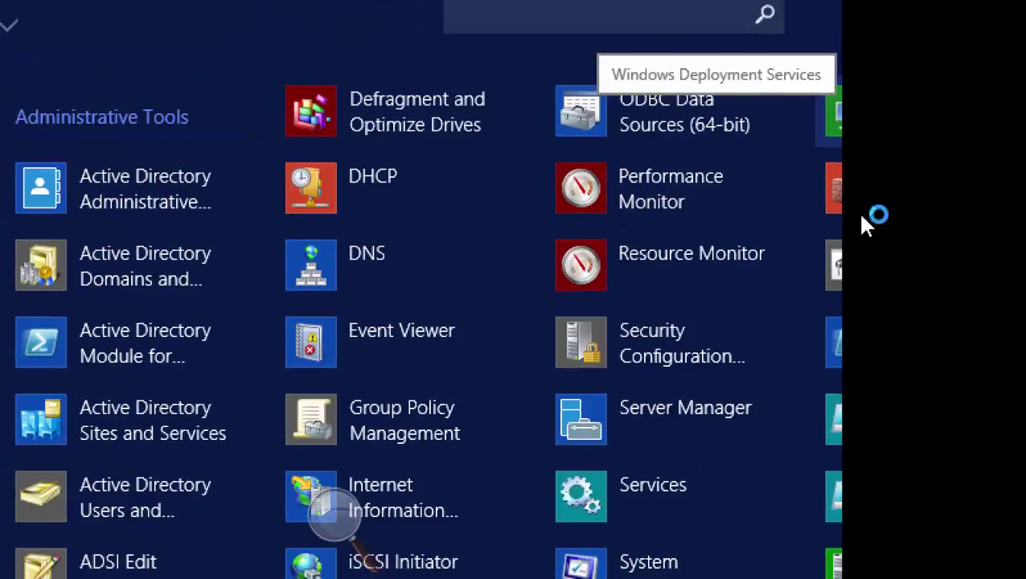
{"action": "scroll", "coordinate": [470, 446], "scroll_direction": "down", "scroll_amount": 5}
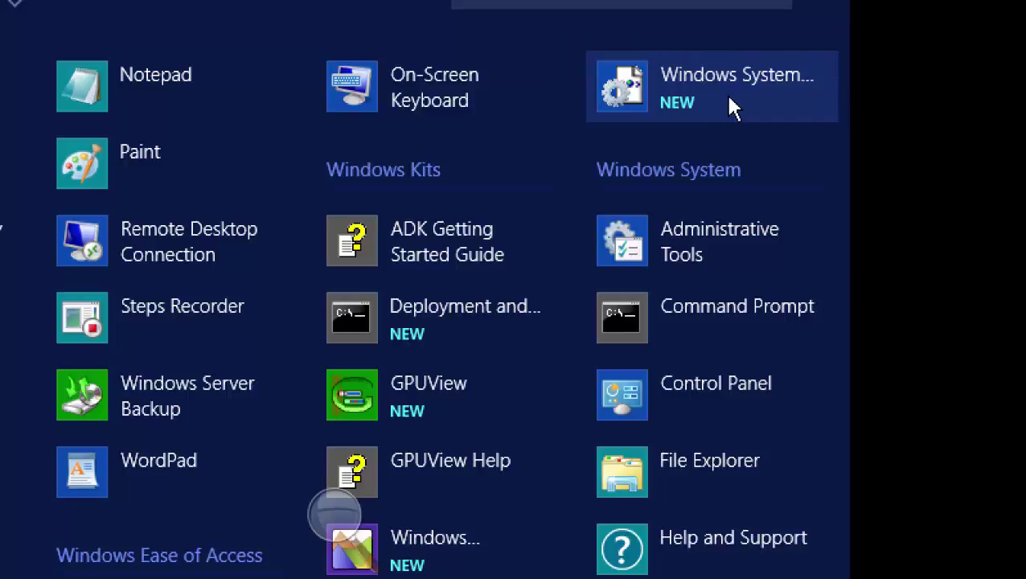
Search the VM's apps for 'windows sys', launch Windows System Image Manager and bring it forward
{"action": "left_click", "coordinate": [693, 47]}
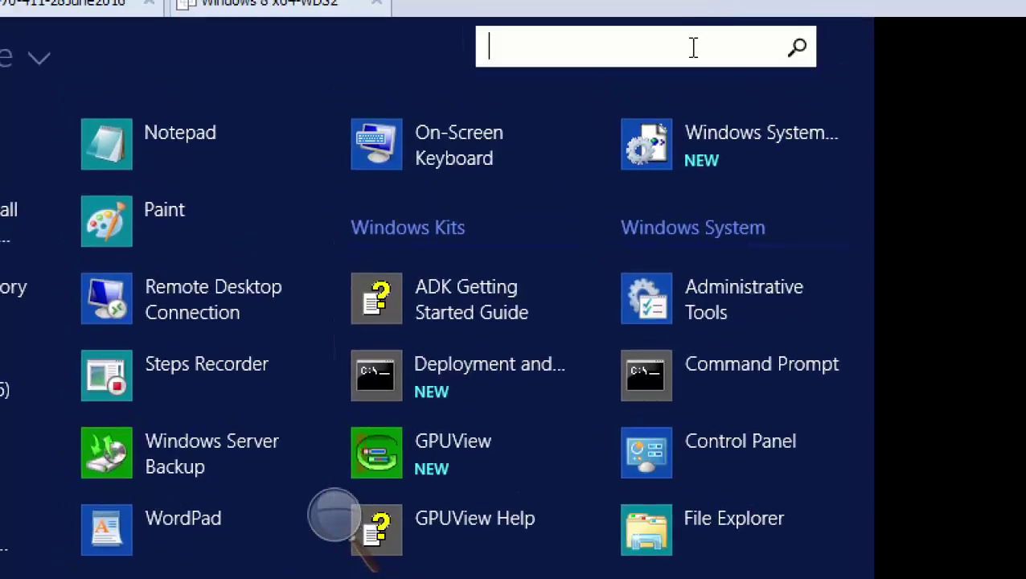
{"action": "type", "text": "windows sys"}
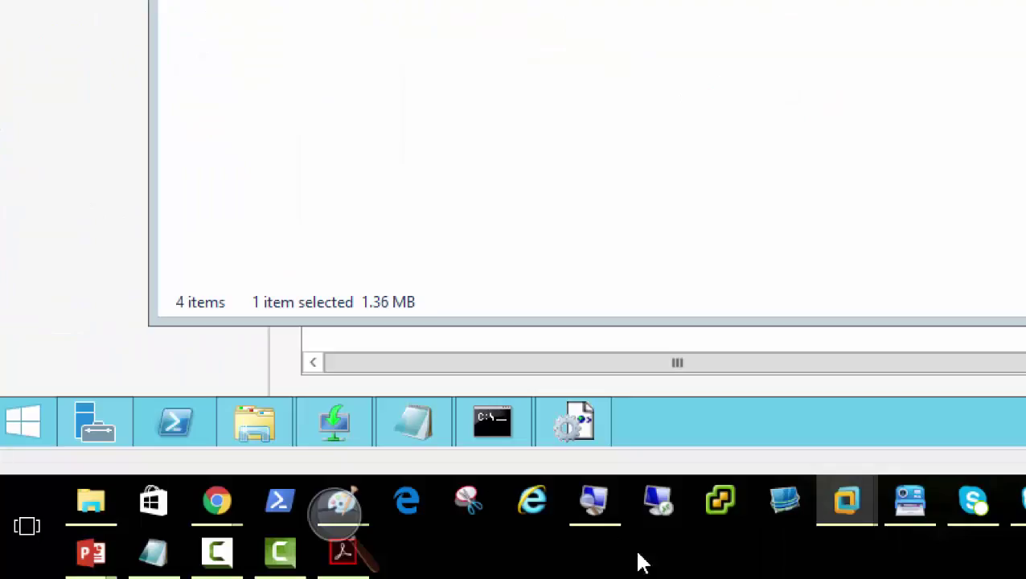
{"action": "left_click", "coordinate": [588, 429]}
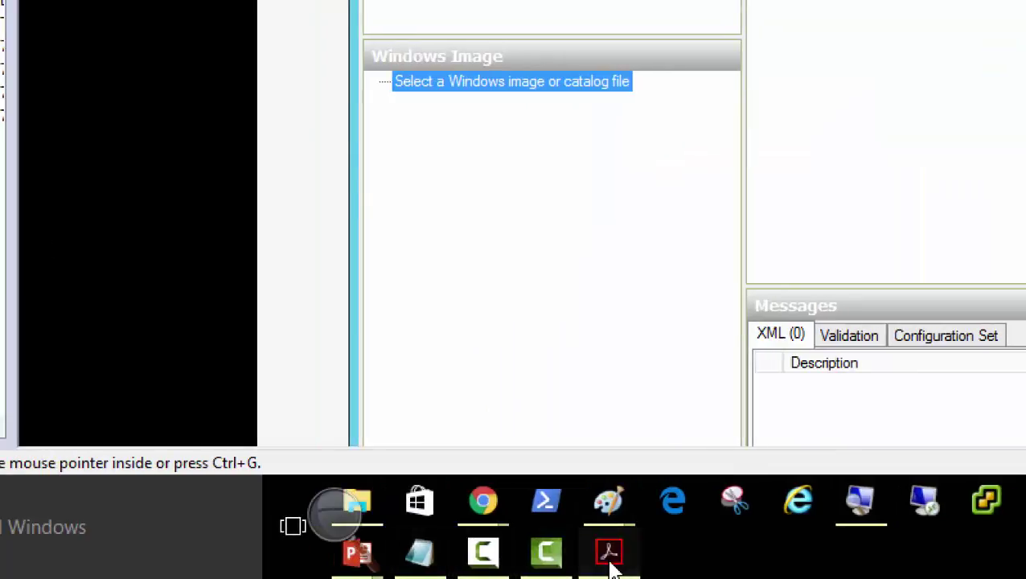
Switch to the reference PDF in Acrobat and scroll to the Windows System Image Manager screenshot
{"action": "left_click", "coordinate": [609, 555]}
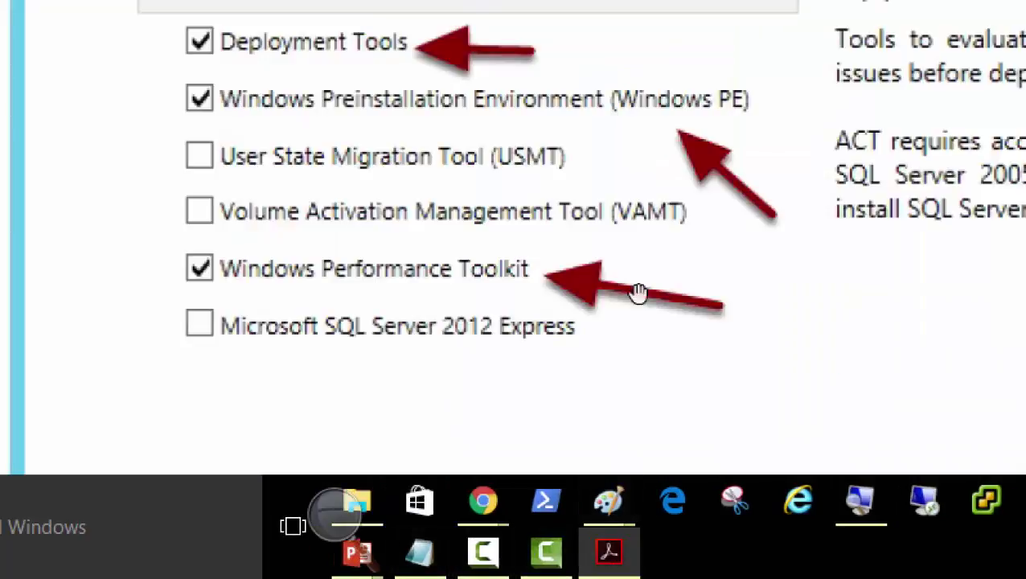
{"action": "scroll", "coordinate": [575, 201], "scroll_direction": "down", "scroll_amount": 5}
{"action": "scroll", "coordinate": [585, 210], "scroll_direction": "down", "scroll_amount": 10}
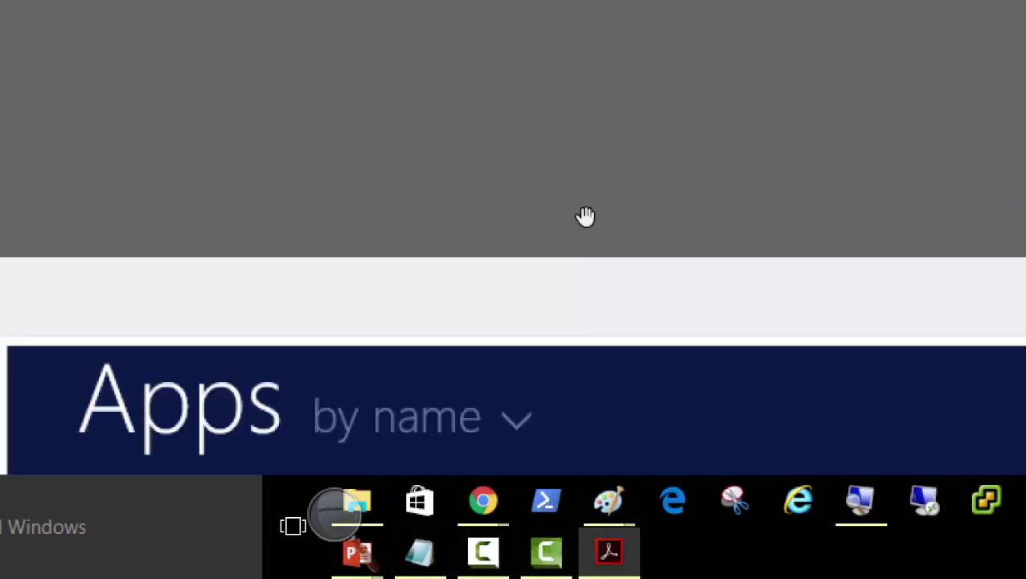
{"action": "scroll", "coordinate": [580, 219], "scroll_direction": "up", "scroll_amount": 2}
{"action": "scroll", "coordinate": [580, 219], "scroll_direction": "down", "scroll_amount": 10}
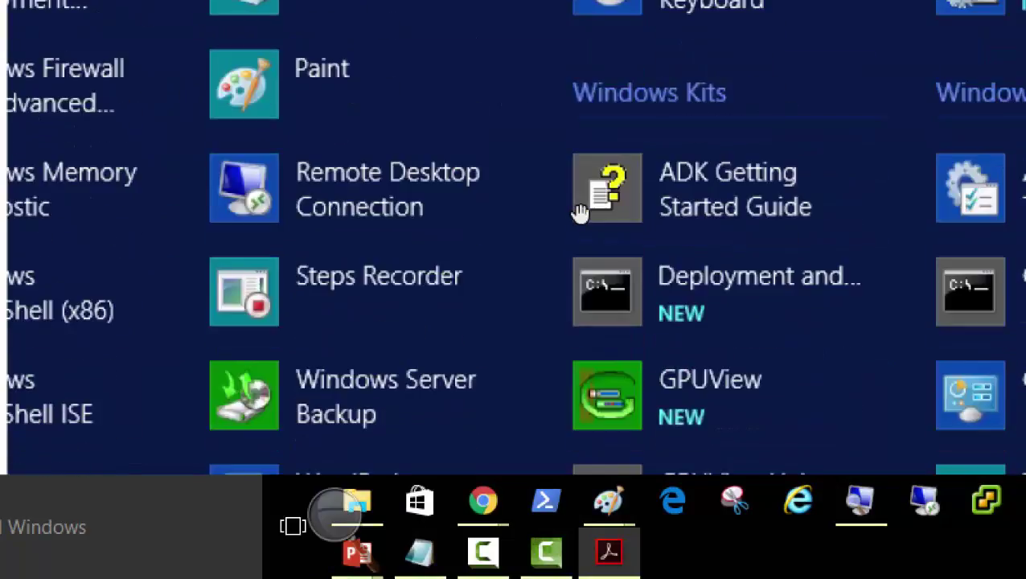
{"action": "scroll", "coordinate": [578, 219], "scroll_direction": "down", "scroll_amount": 10}
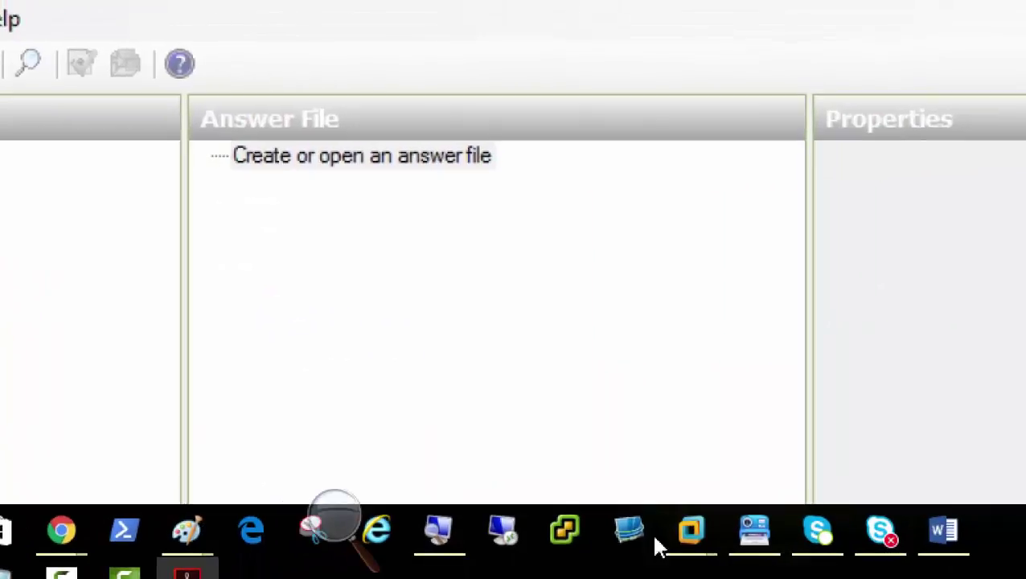
Bring the Server01 virtual machine window back to the front from the VMware taskbar preview
{"action": "mouse_move", "coordinate": [812, 511]}
{"action": "left_click", "coordinate": [671, 392]}
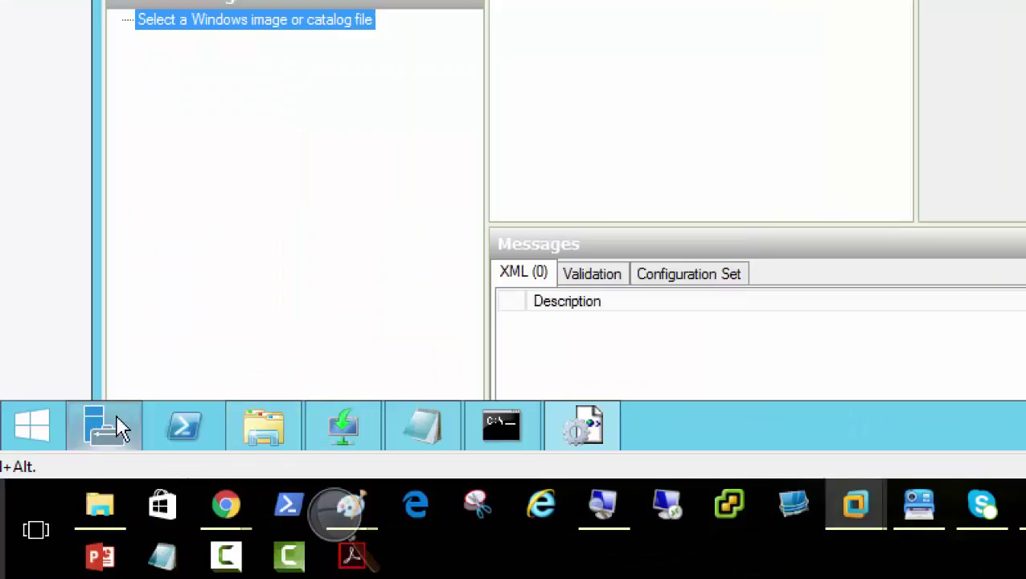
Create a new folder named Dist-Share at the root of the VM's C: drive
{"action": "left_click", "coordinate": [268, 439]}
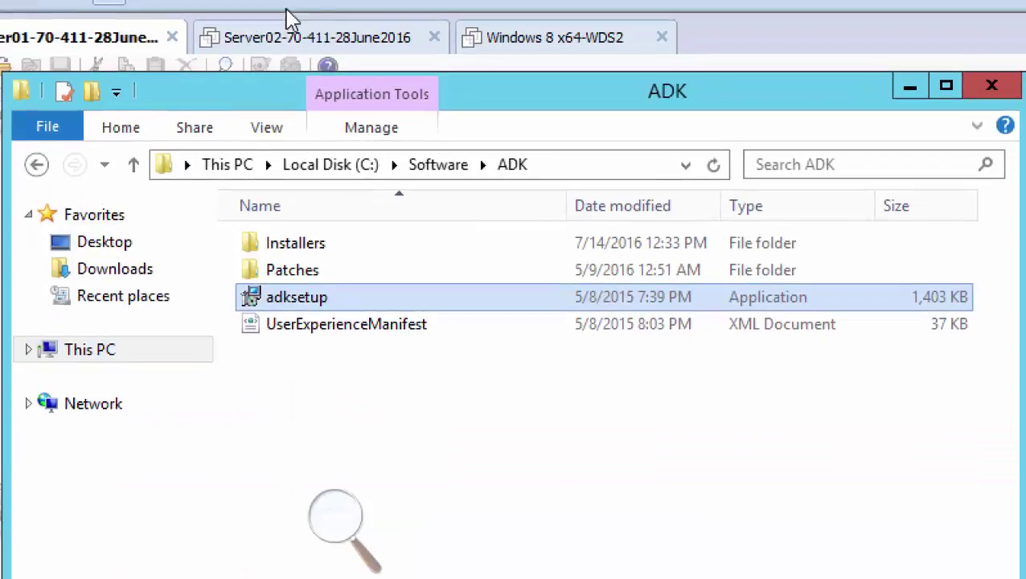
{"action": "left_click", "coordinate": [297, 167]}
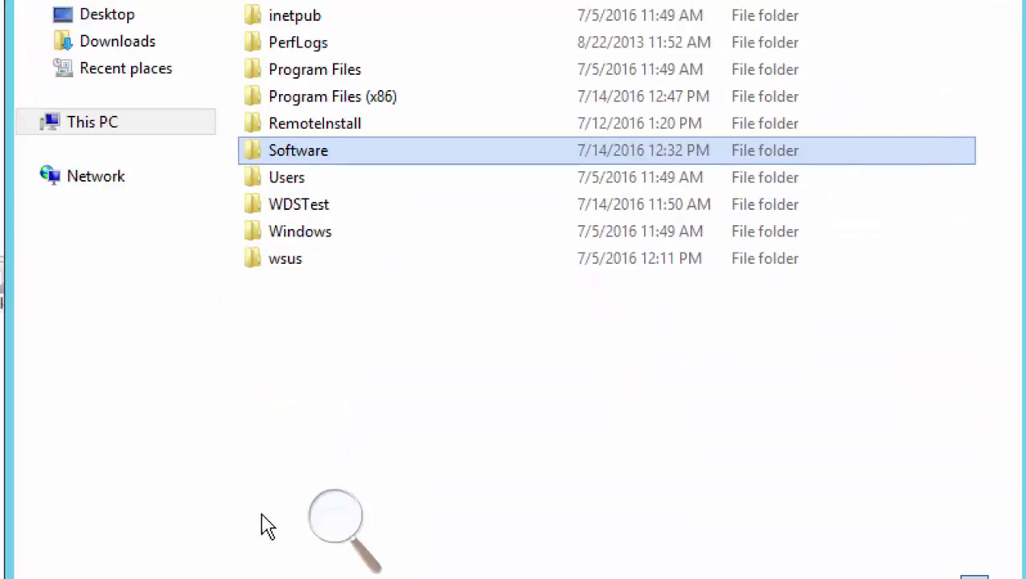
{"action": "right_click", "coordinate": [287, 534]}
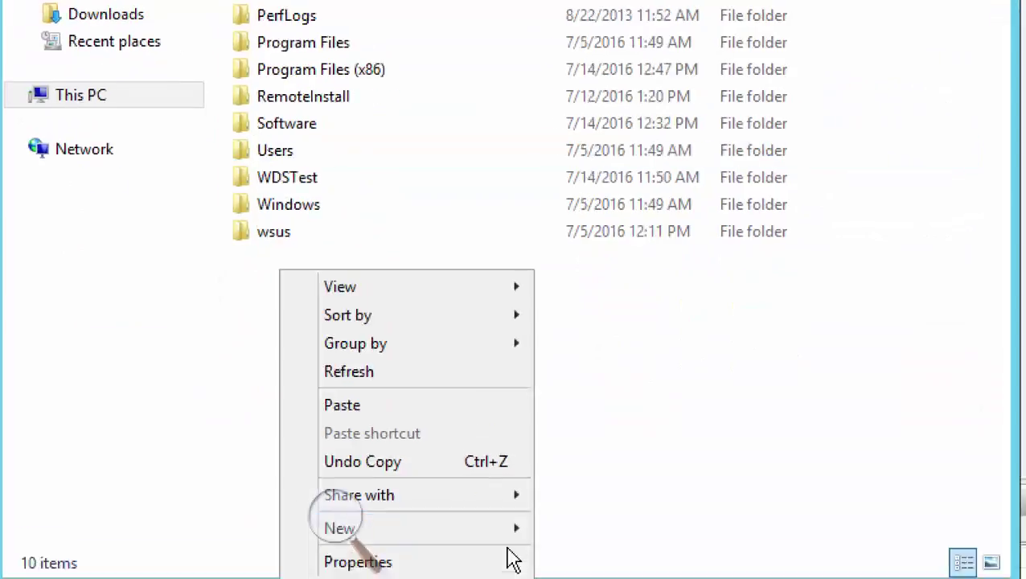
{"action": "mouse_move", "coordinate": [510, 568]}
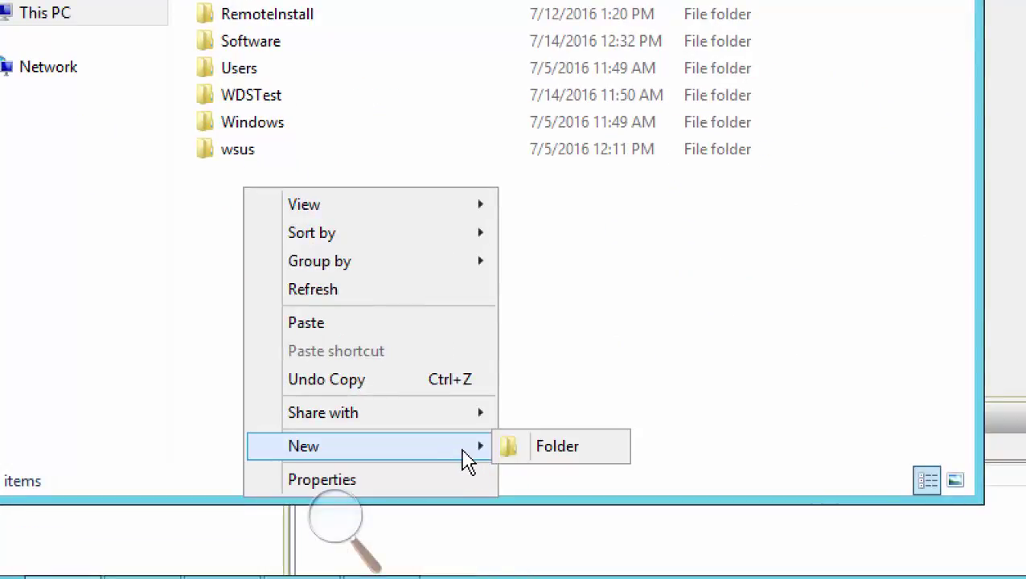
{"action": "left_click", "coordinate": [535, 447]}
{"action": "type", "text": "Dist-"}
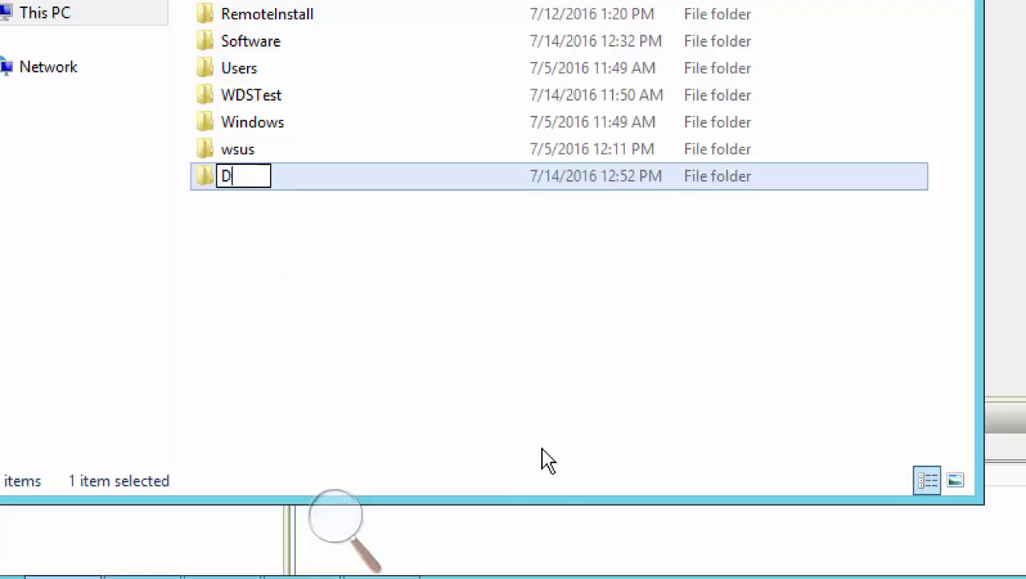
{"action": "type", "text": "Share"}
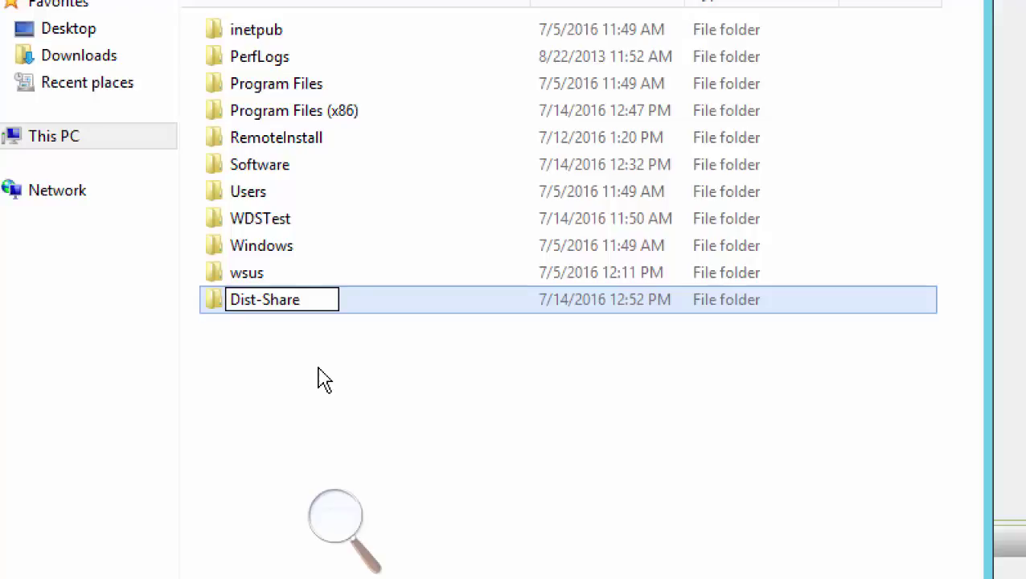
{"action": "left_click", "coordinate": [315, 379]}
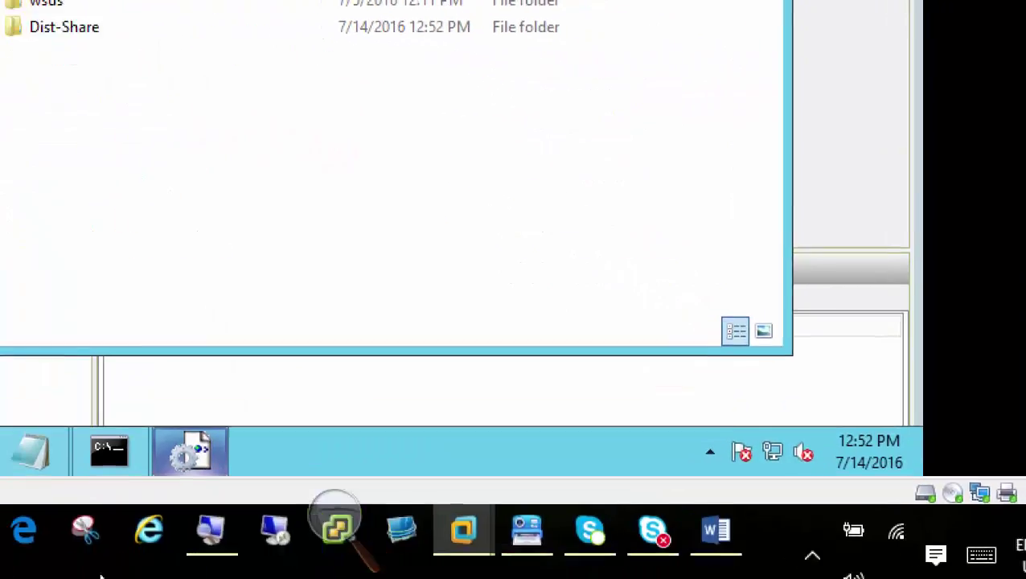
Bring Windows System Image Manager forward and open the 'Select a Distribution Share' context menu
{"action": "mouse_move", "coordinate": [209, 457]}
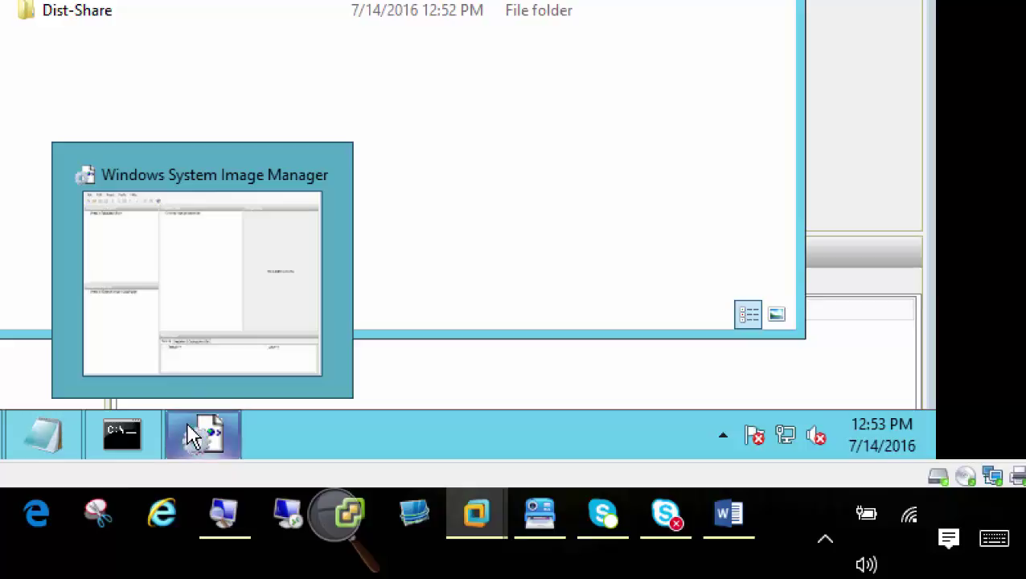
{"action": "left_click", "coordinate": [193, 436]}
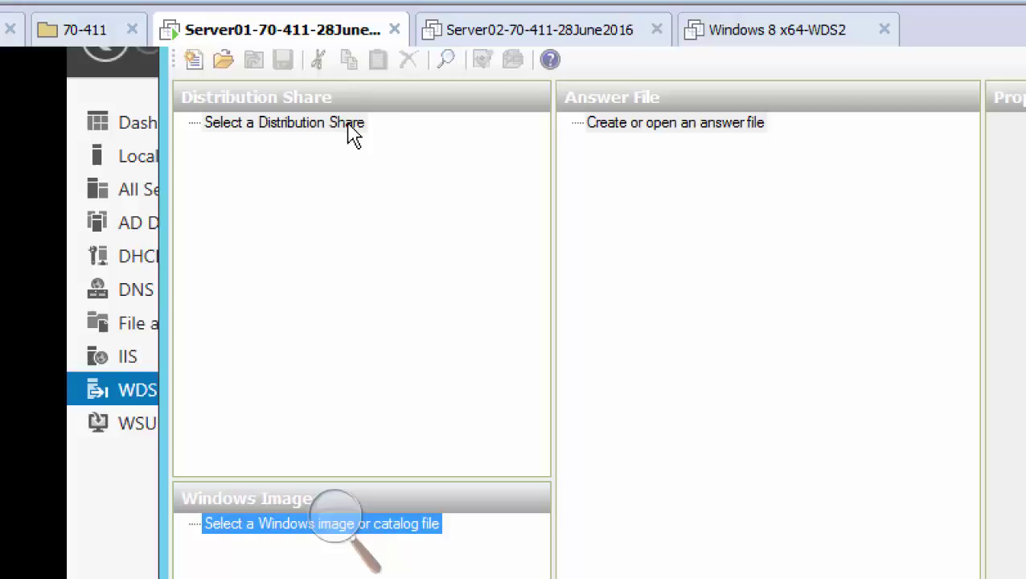
{"action": "right_click", "coordinate": [353, 137]}
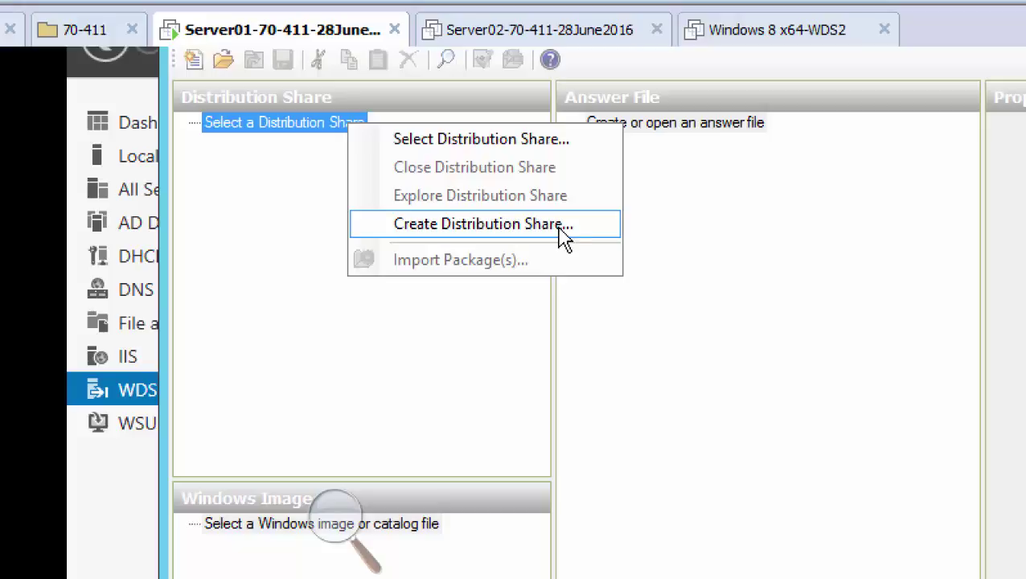
Create the distribution share by browsing to and choosing the C:\Dist-Share folder
{"action": "left_click", "coordinate": [560, 225]}
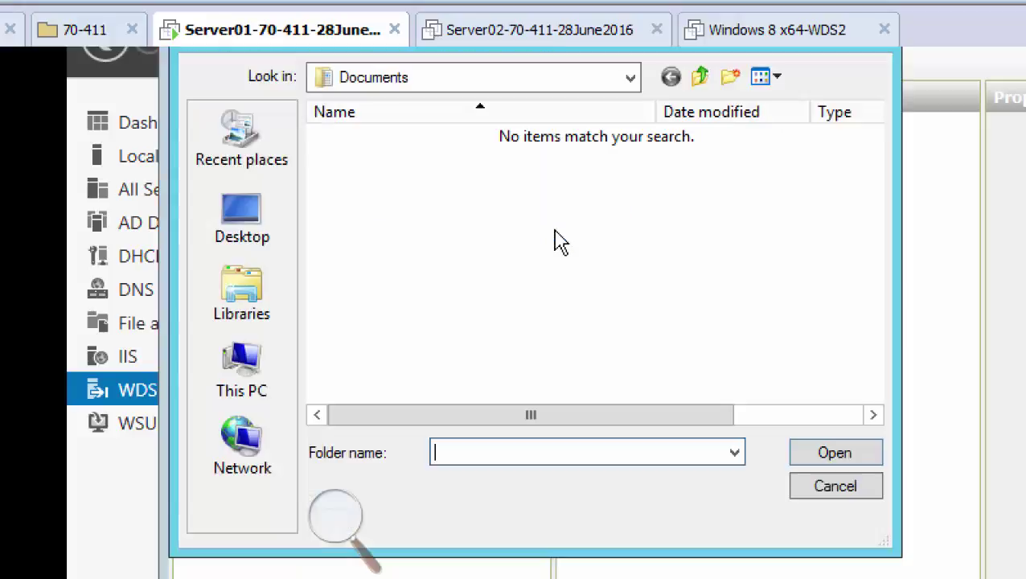
{"action": "left_click", "coordinate": [250, 385]}
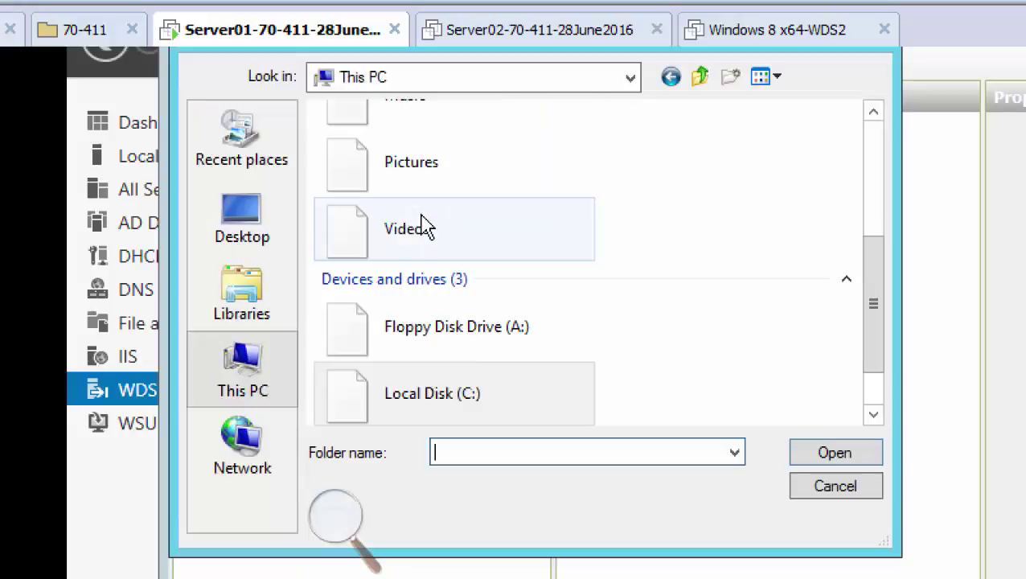
{"action": "left_click", "coordinate": [447, 393]}
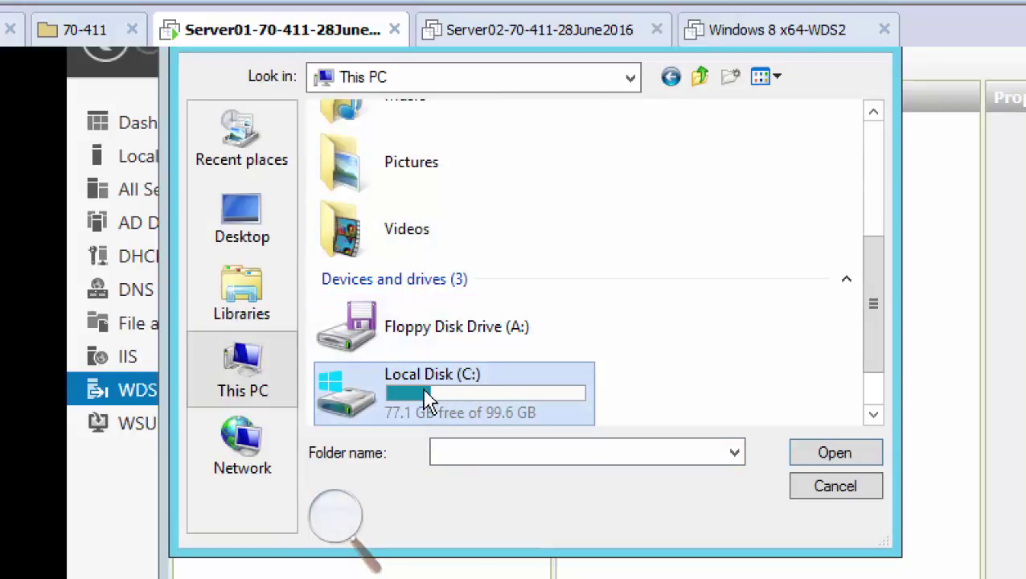
{"action": "double_click", "coordinate": [424, 391]}
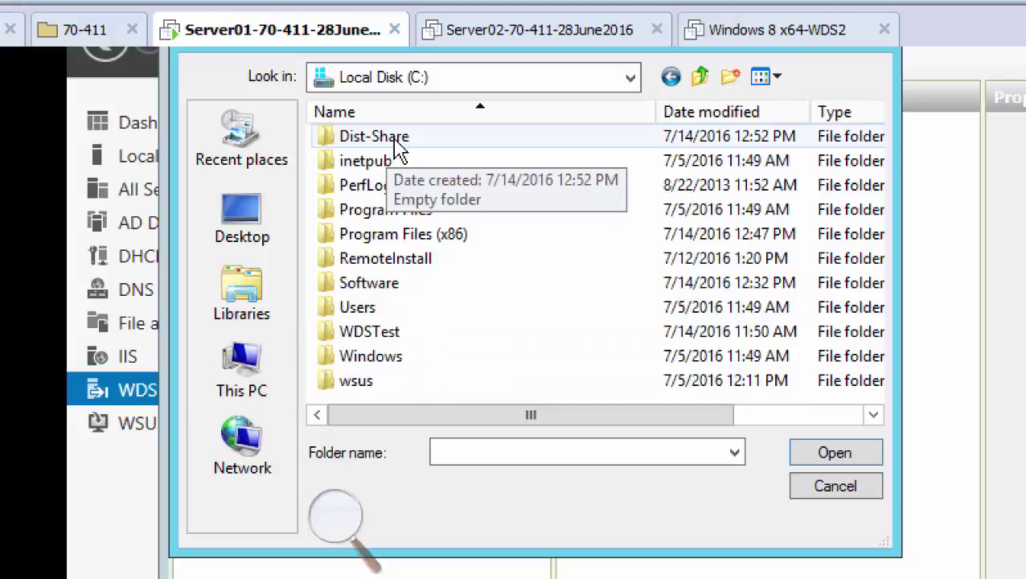
{"action": "double_click", "coordinate": [395, 148]}
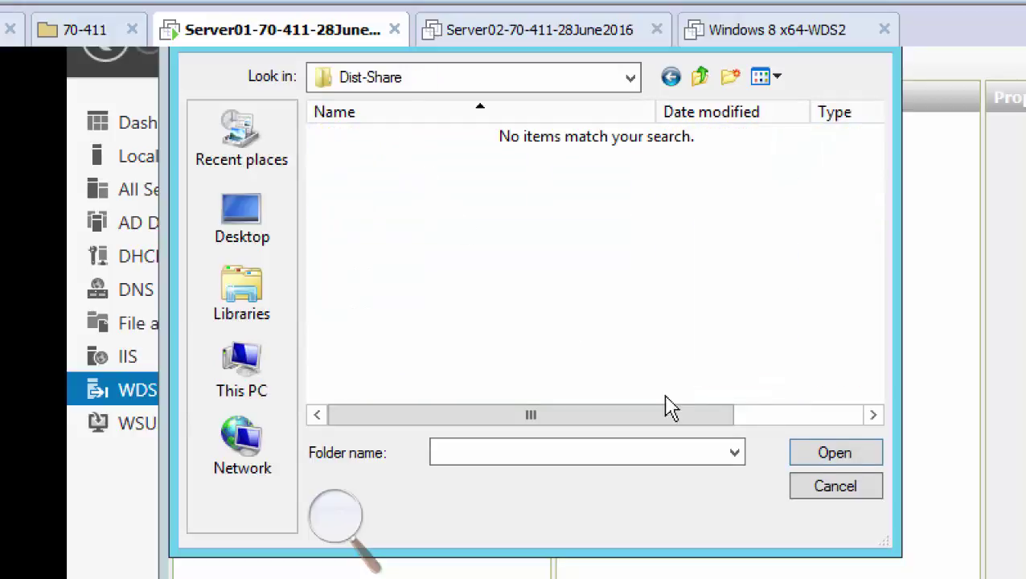
{"action": "left_click", "coordinate": [836, 455]}
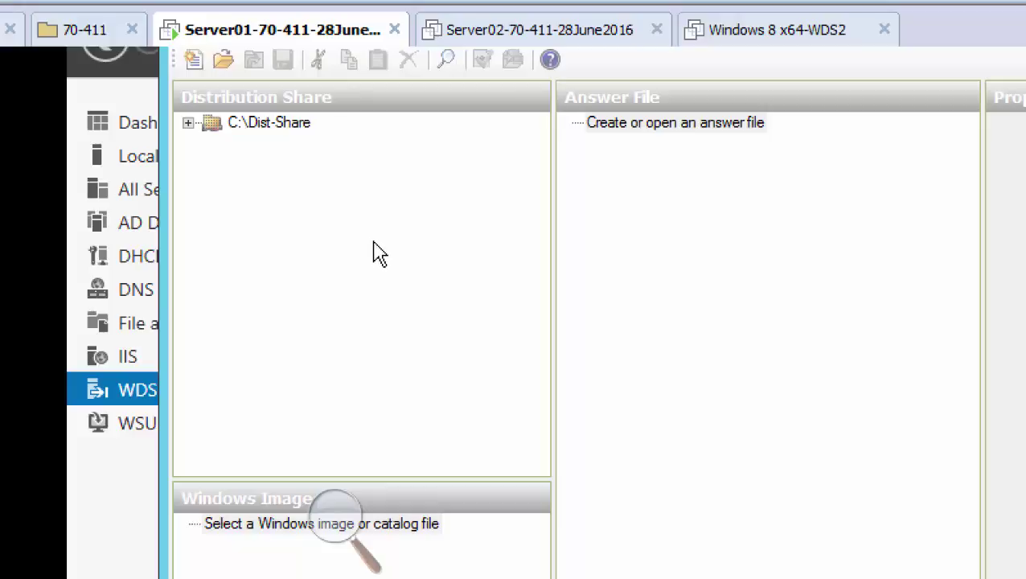
Select the C:\Dist-Share node and bring the Command Prompt forward from the VM taskbar
{"action": "left_click", "coordinate": [274, 126]}
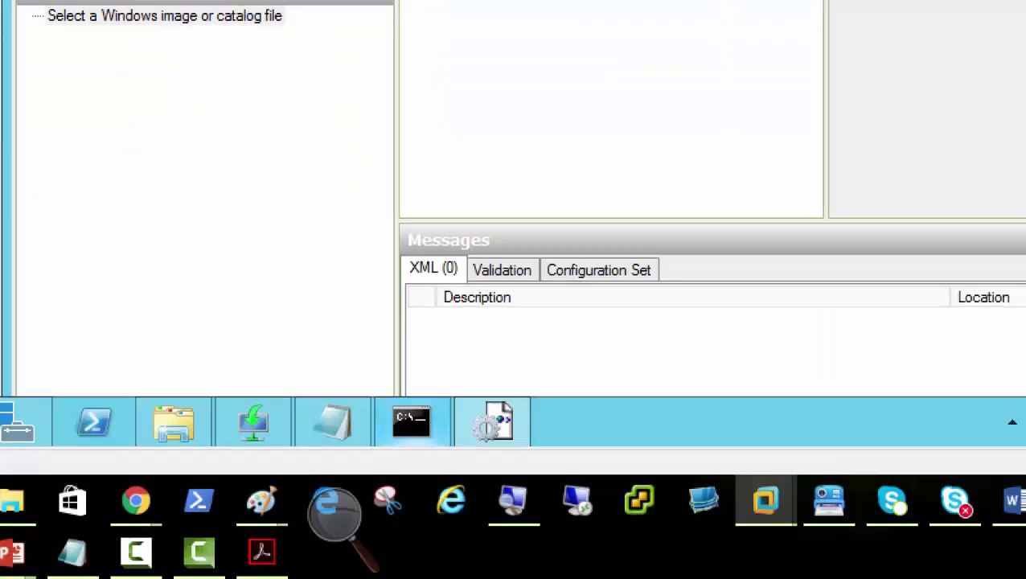
{"action": "mouse_move", "coordinate": [263, 563]}
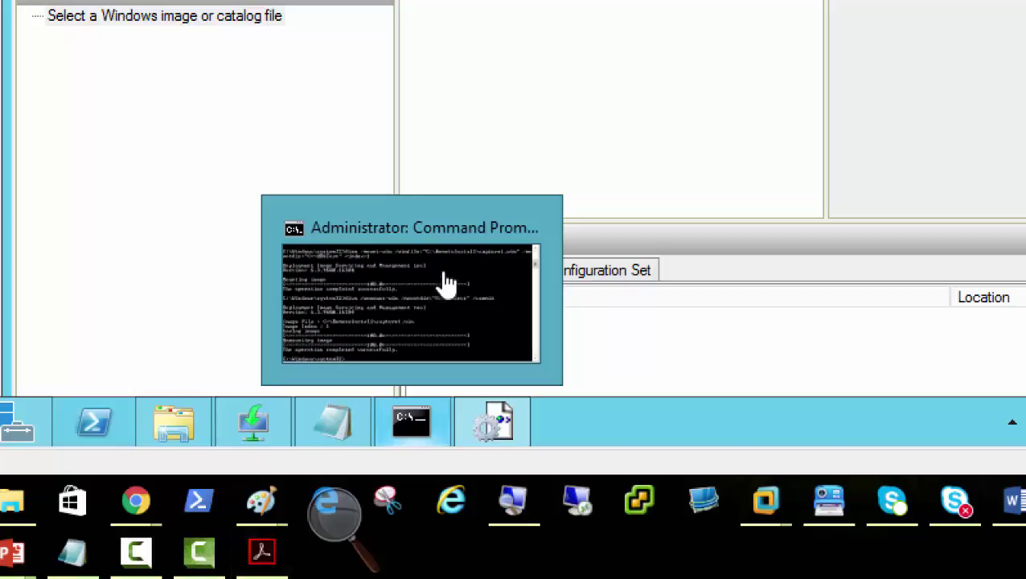
Bring Windows System Image Manager back in front and return to the Server01 VM tab
{"action": "left_click", "coordinate": [415, 300]}
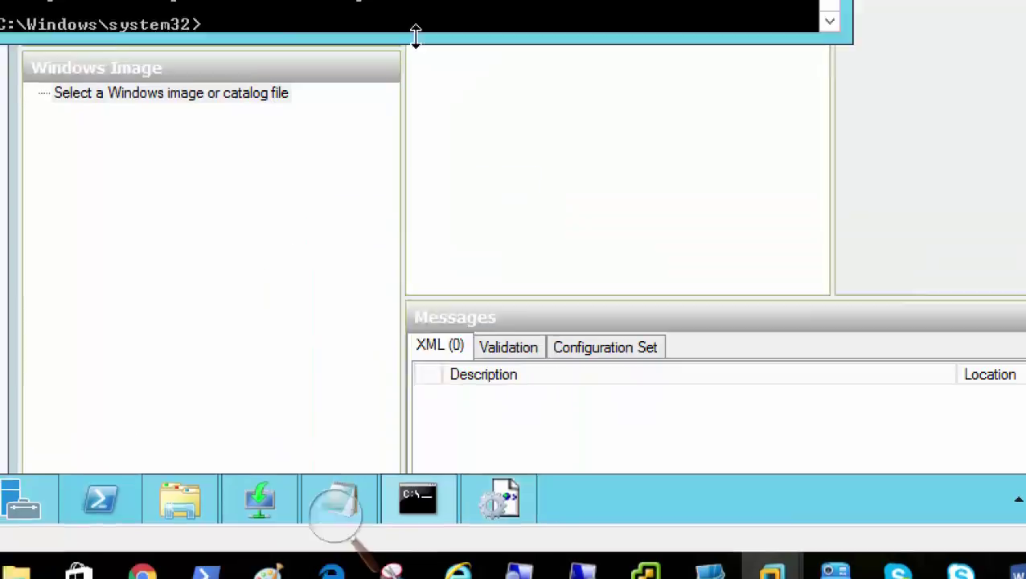
{"action": "left_click", "coordinate": [112, 157]}
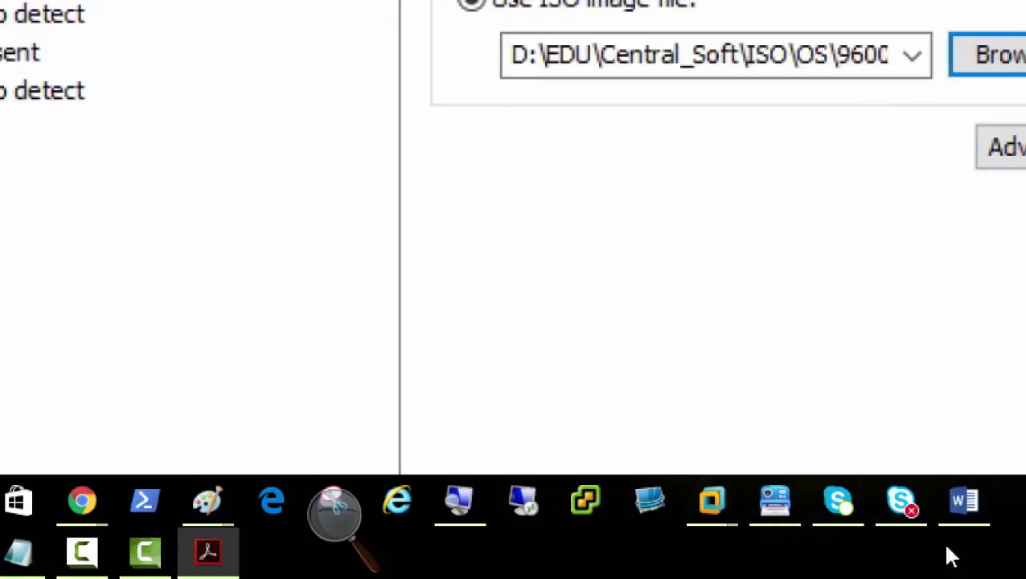
{"action": "mouse_move", "coordinate": [709, 513]}
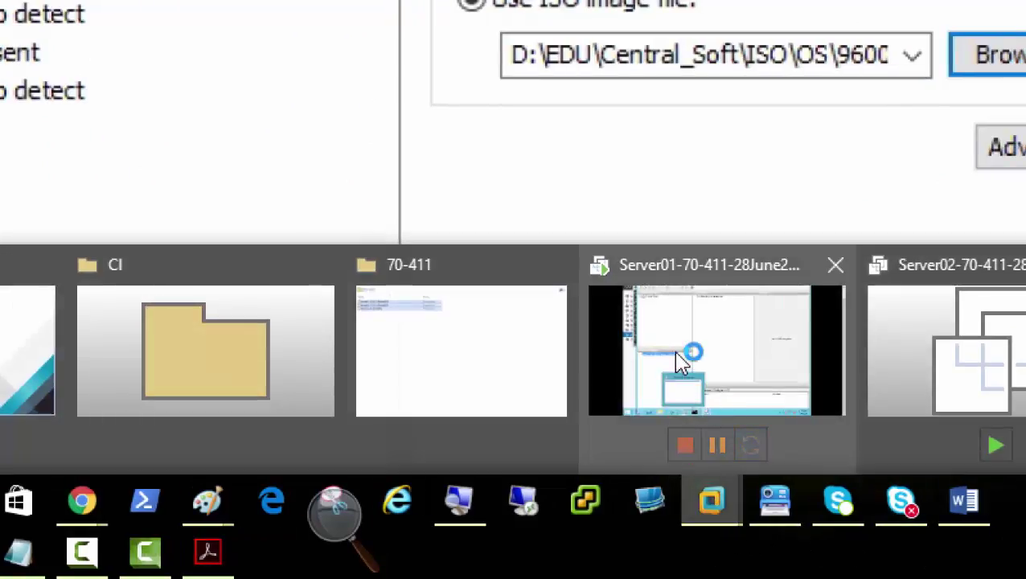
{"action": "left_click", "coordinate": [682, 374]}
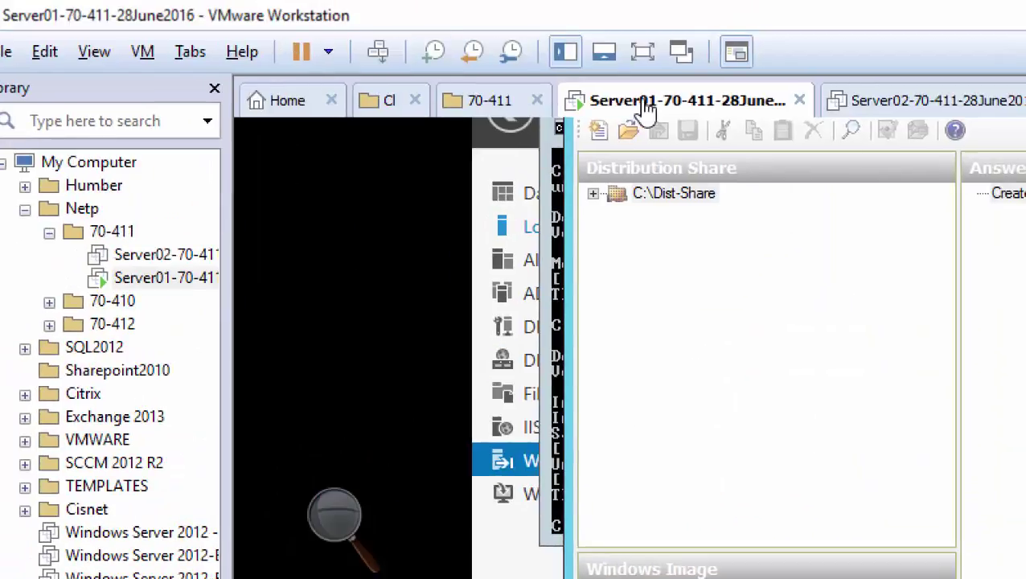
Open Server01's Virtual Machine Settings and show the CD/DVD (SATA) drive's settings
{"action": "right_click", "coordinate": [652, 75]}
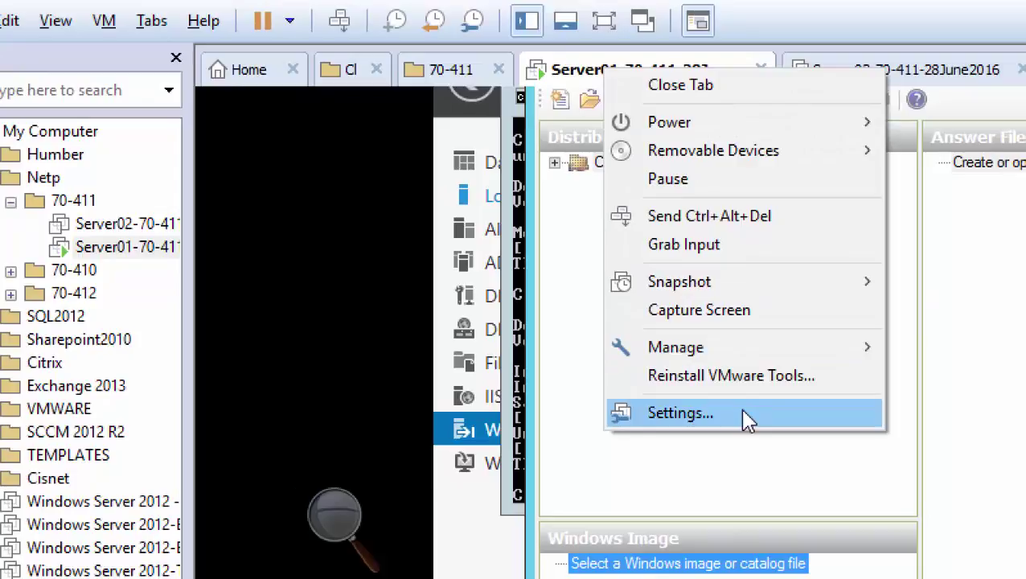
{"action": "left_click", "coordinate": [746, 413]}
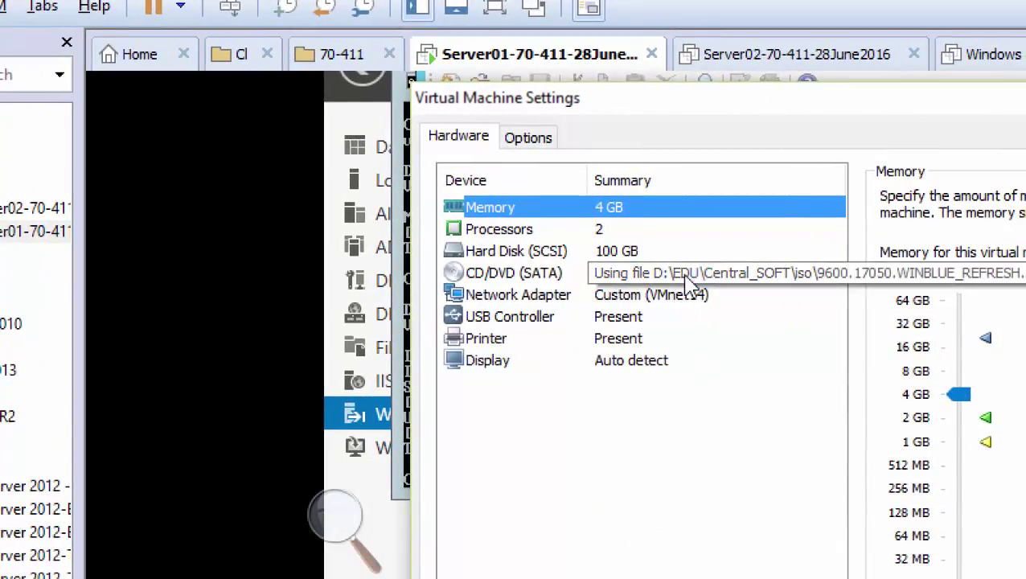
{"action": "left_click", "coordinate": [708, 273]}
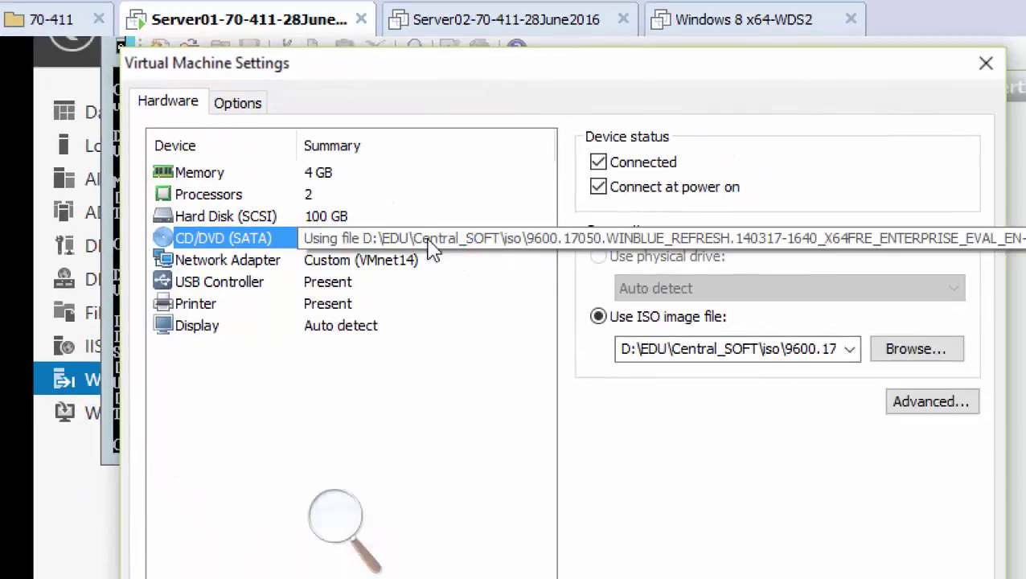
{"action": "left_click", "coordinate": [917, 349]}
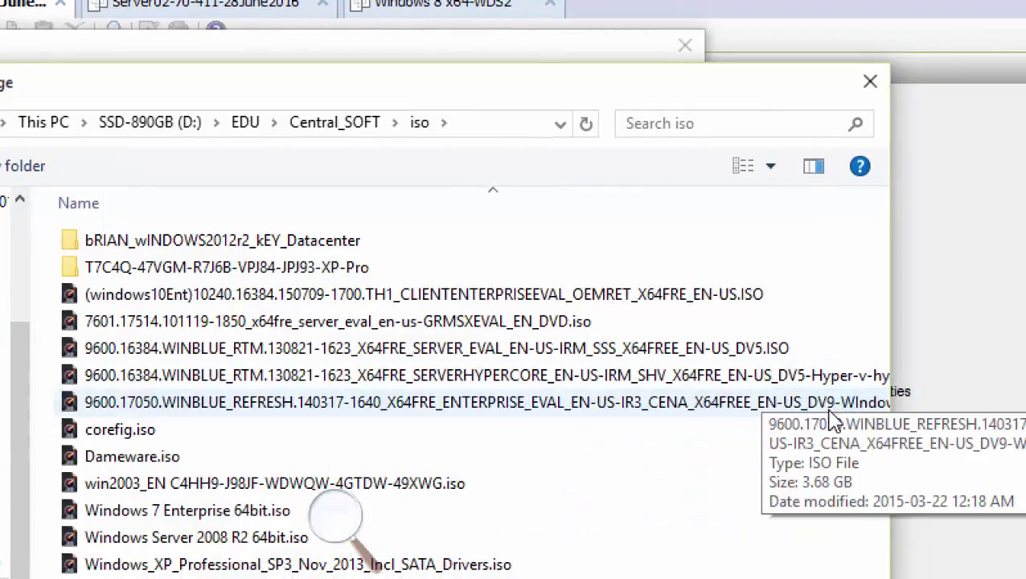
{"action": "left_click", "coordinate": [473, 406]}
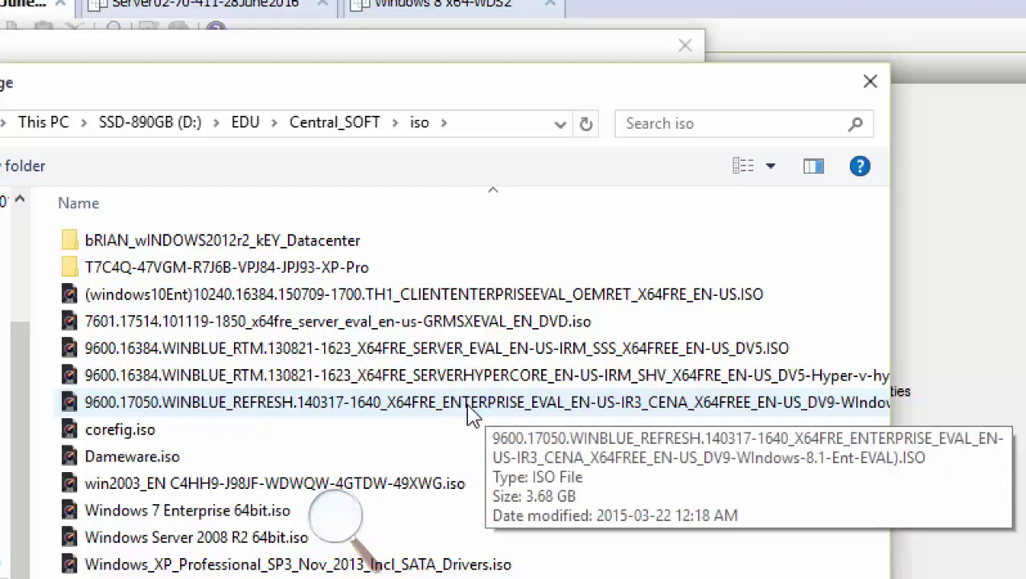
{"action": "left_click", "coordinate": [467, 407]}
{"action": "left_click", "coordinate": [467, 407]}
{"action": "left_click", "coordinate": [469, 413]}
{"action": "left_click", "coordinate": [469, 414]}
{"action": "left_click", "coordinate": [469, 413]}
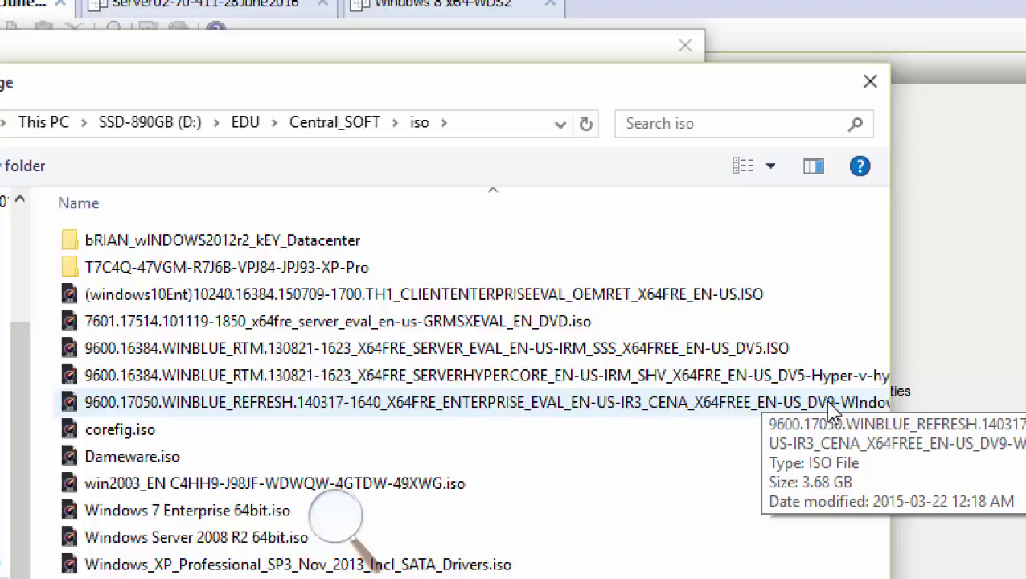
{"action": "left_click", "coordinate": [868, 84]}
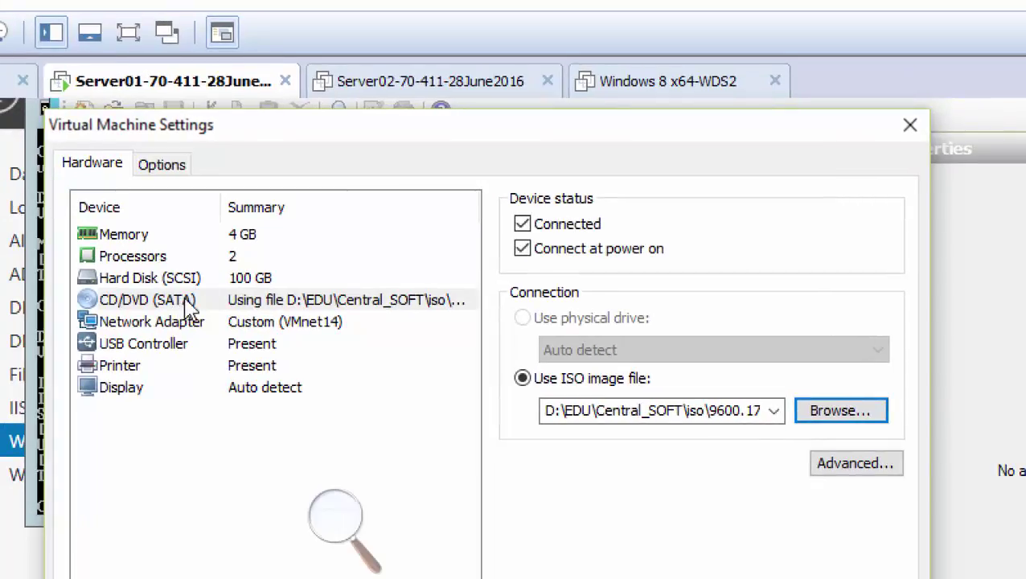
Load the Windows 8.1 evaluation ISO into the CD/DVD drive and close the settings with OK
{"action": "left_click", "coordinate": [192, 308]}
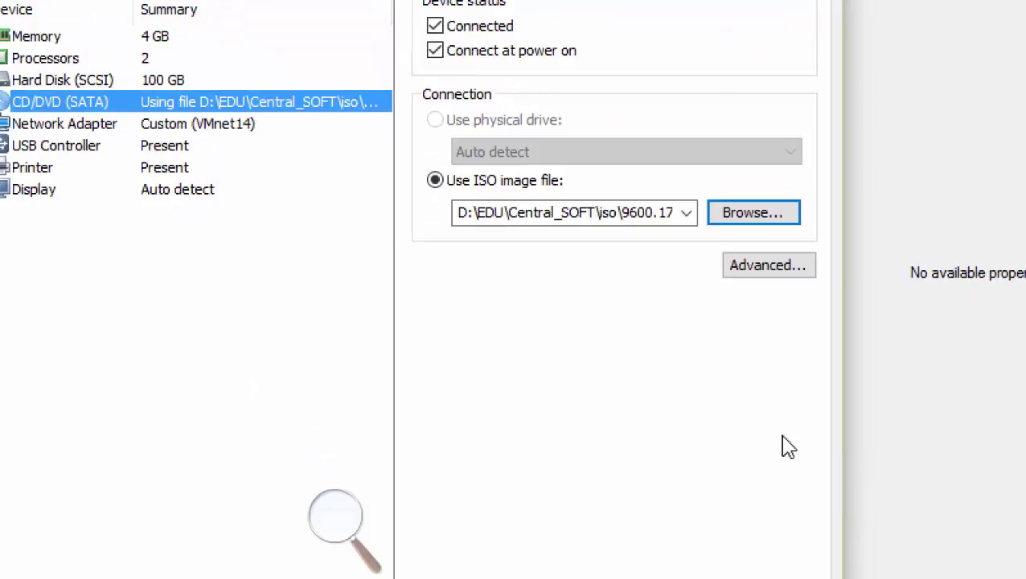
{"action": "left_click", "coordinate": [767, 203]}
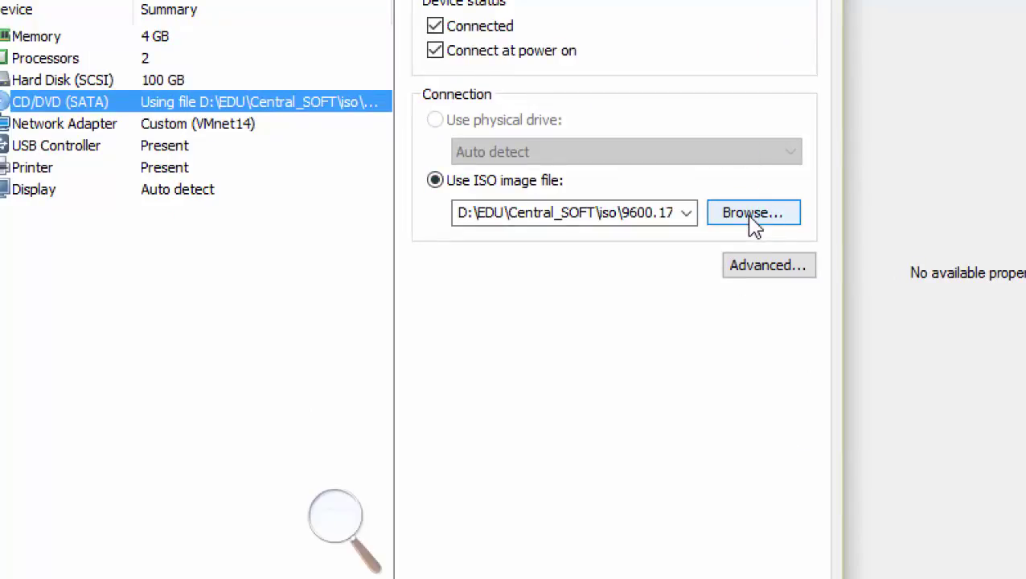
{"action": "left_click", "coordinate": [755, 218]}
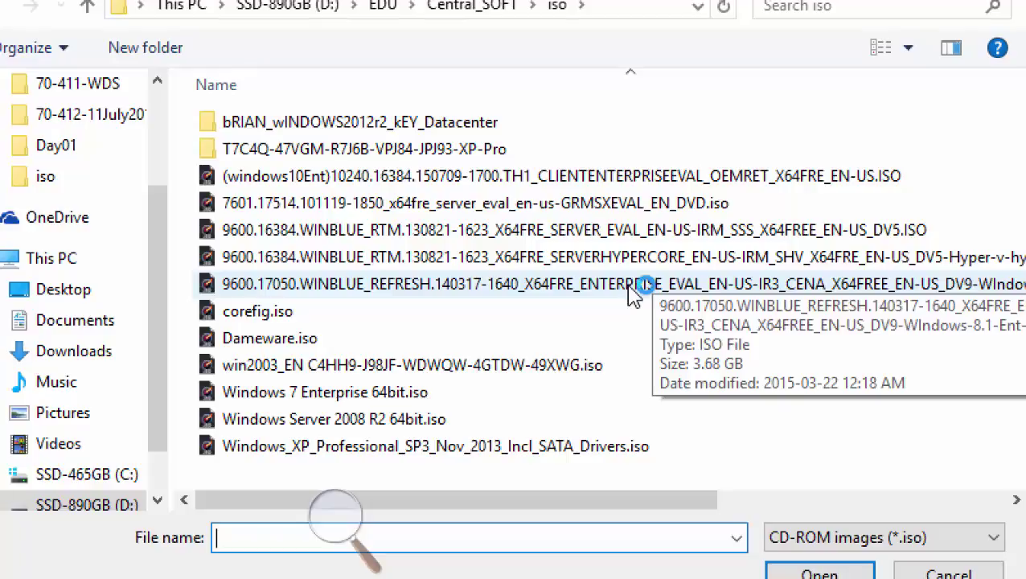
{"action": "double_click", "coordinate": [631, 291]}
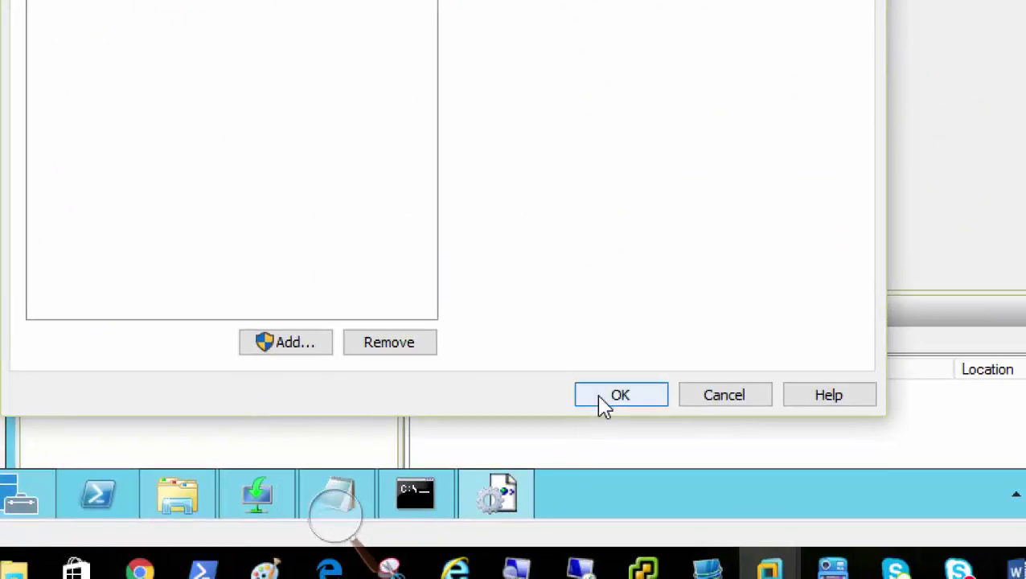
{"action": "left_click", "coordinate": [599, 396]}
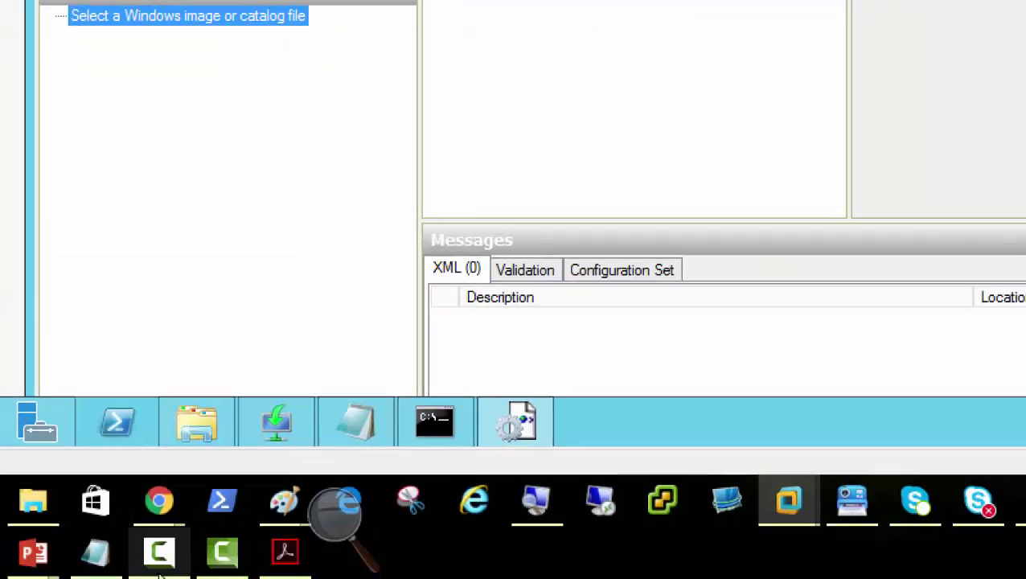
Scroll the PDF guide past the VM drive settings and ISO pages to the Windows SIM catalog screenshots
{"action": "left_click", "coordinate": [284, 563]}
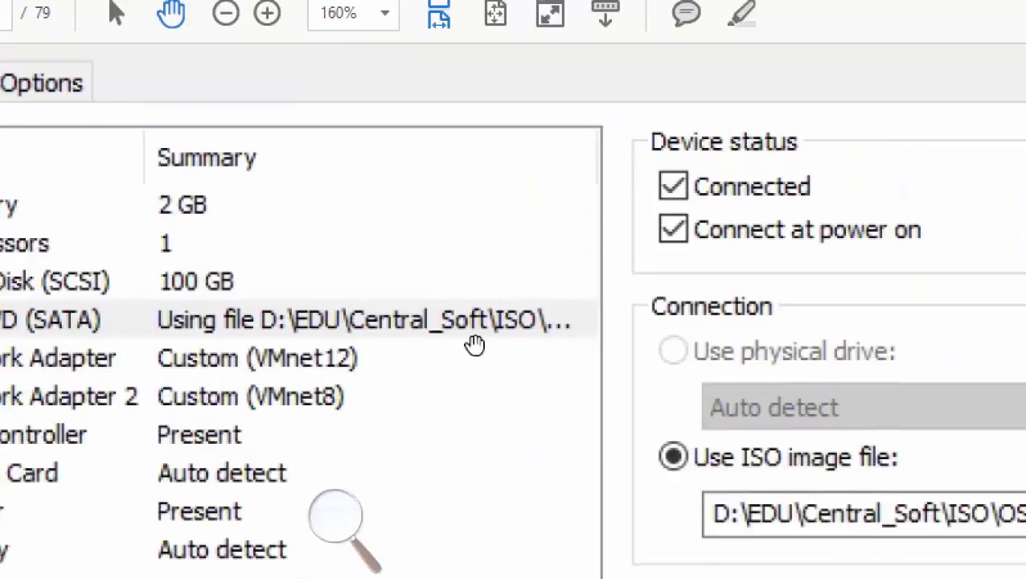
{"action": "scroll", "coordinate": [575, 426], "scroll_direction": "down", "scroll_amount": 5}
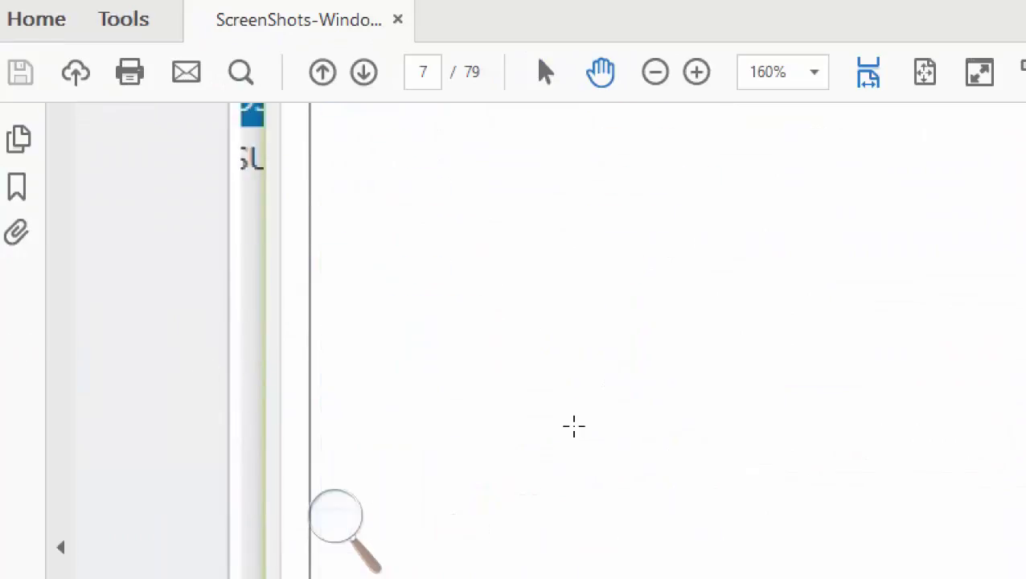
{"action": "scroll", "coordinate": [576, 455], "scroll_direction": "down", "scroll_amount": 5}
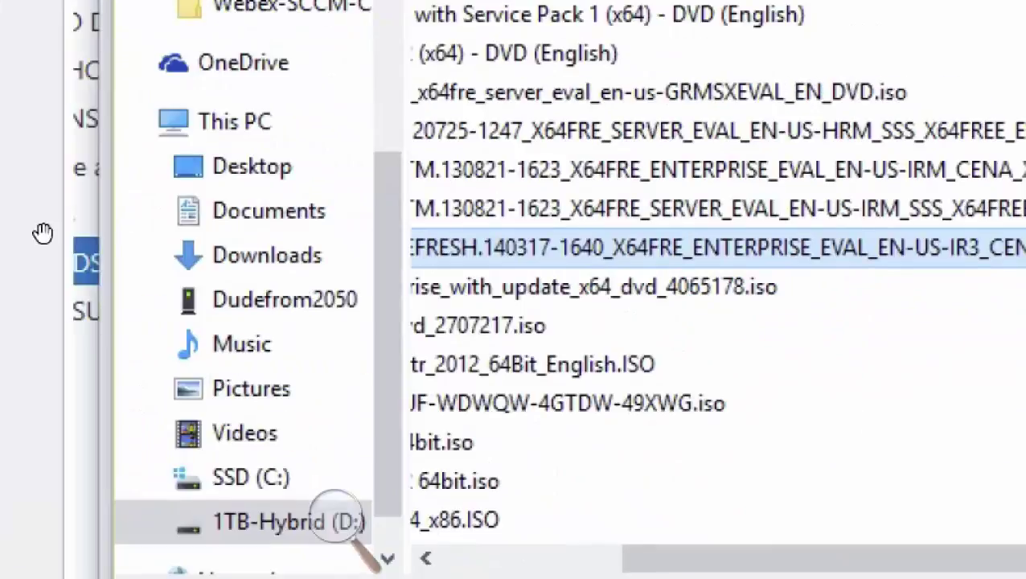
{"action": "scroll", "coordinate": [496, 270], "scroll_direction": "down", "scroll_amount": 10}
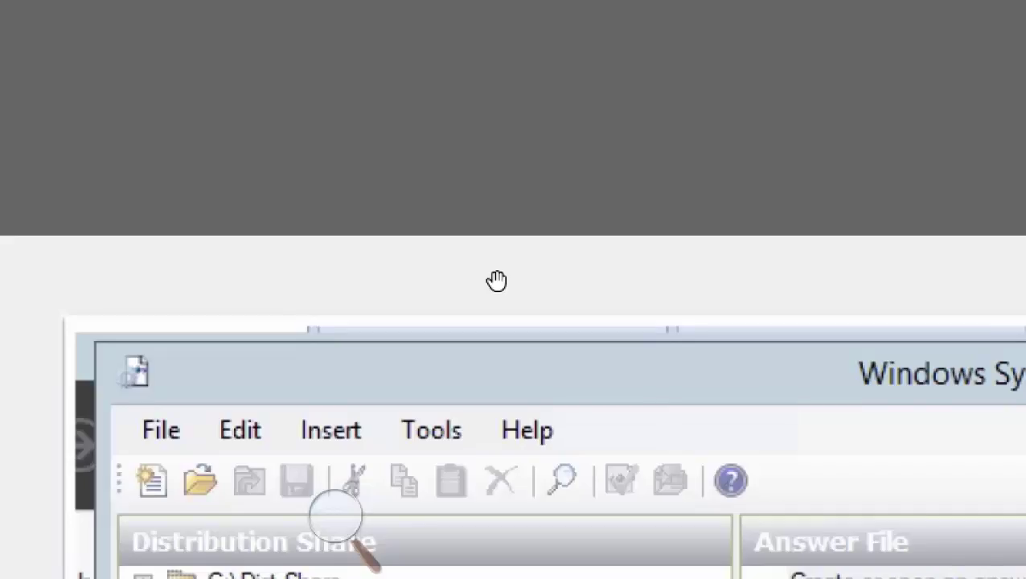
{"action": "scroll", "coordinate": [497, 280], "scroll_direction": "down", "scroll_amount": 5}
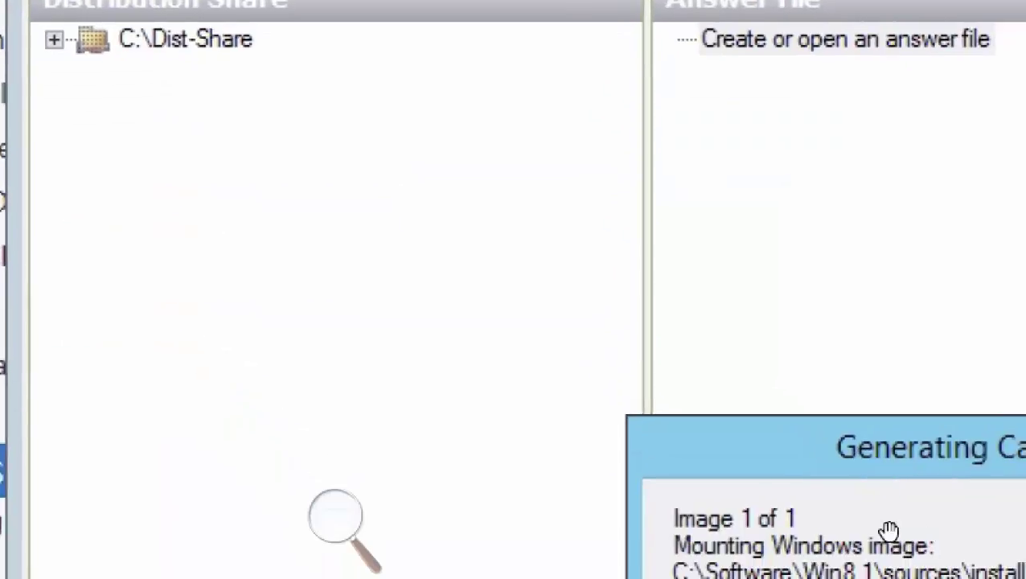
{"action": "scroll", "coordinate": [889, 530], "scroll_direction": "down", "scroll_amount": 4}
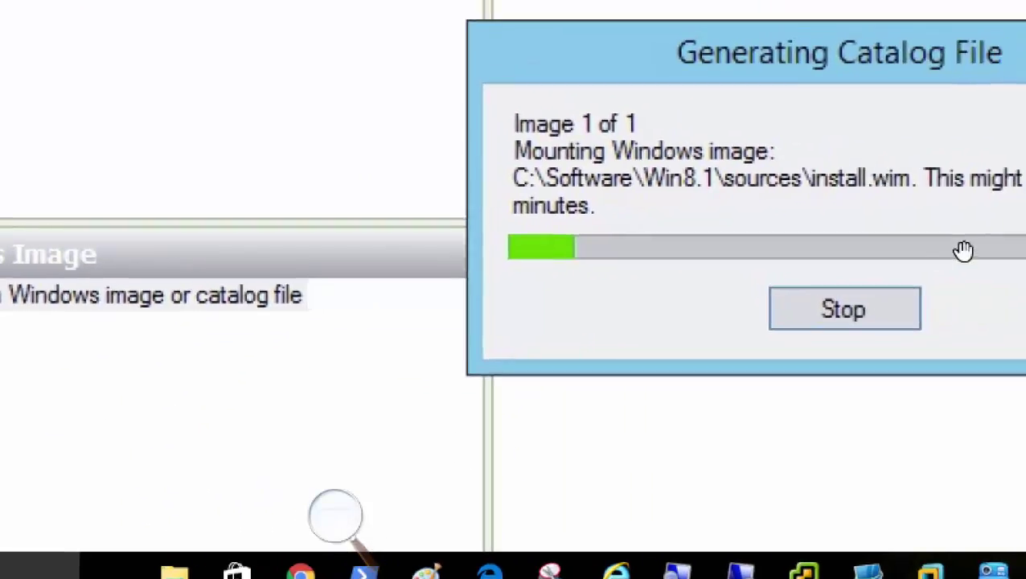
{"action": "scroll", "coordinate": [347, 241], "scroll_direction": "down", "scroll_amount": 6}
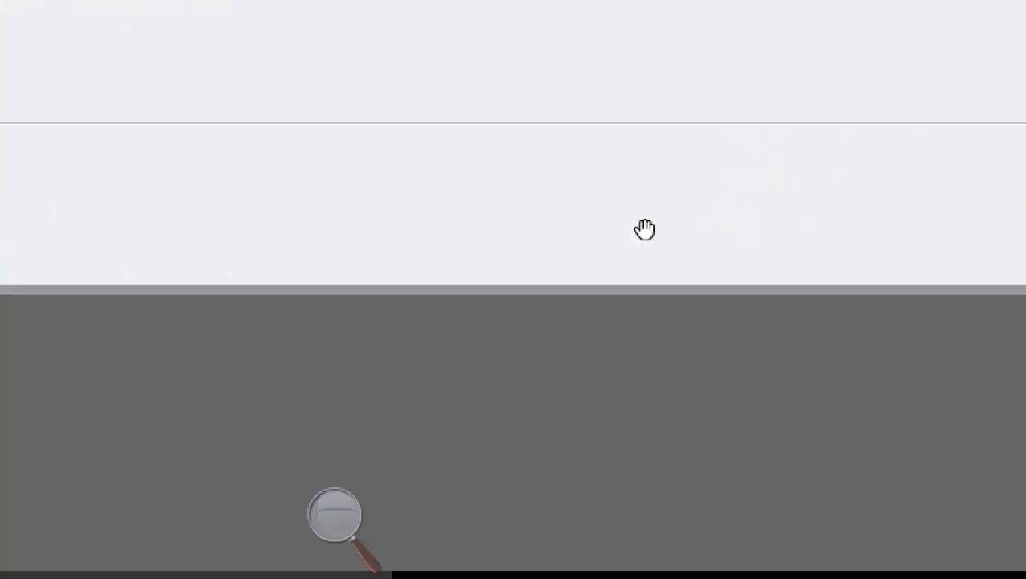
{"action": "scroll", "coordinate": [644, 229], "scroll_direction": "up", "scroll_amount": 12}
{"action": "scroll", "coordinate": [644, 231], "scroll_direction": "down", "scroll_amount": 7}
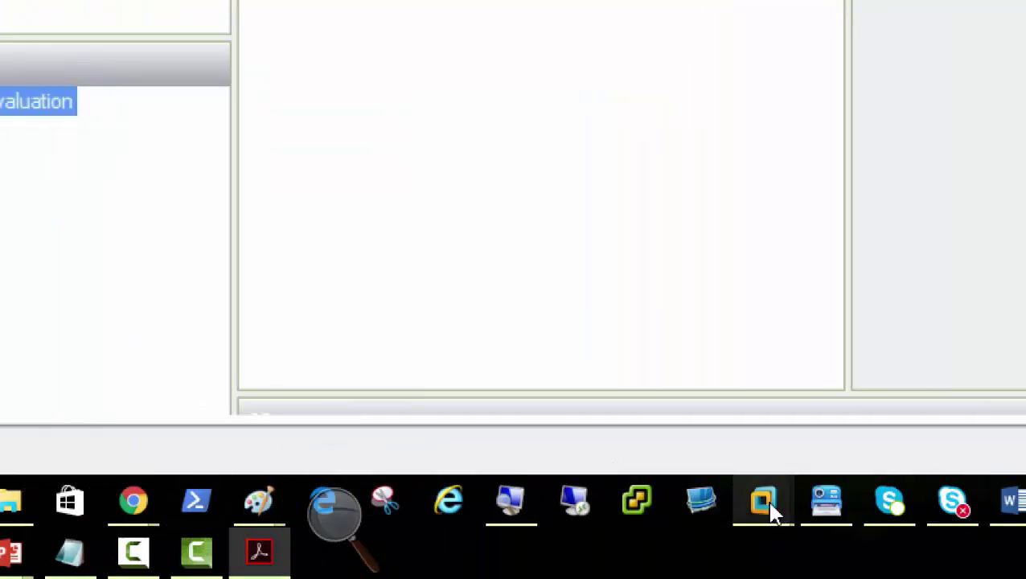
Return to Server01's Windows SIM and bring up the image choices on 'Select a Windows image or catalog file'
{"action": "mouse_move", "coordinate": [760, 506]}
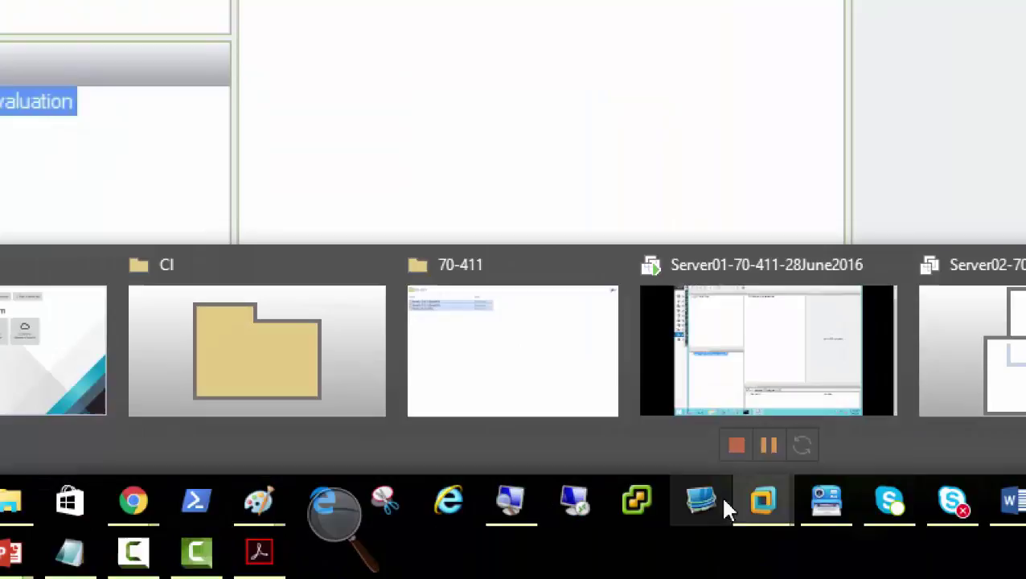
{"action": "left_click", "coordinate": [756, 364]}
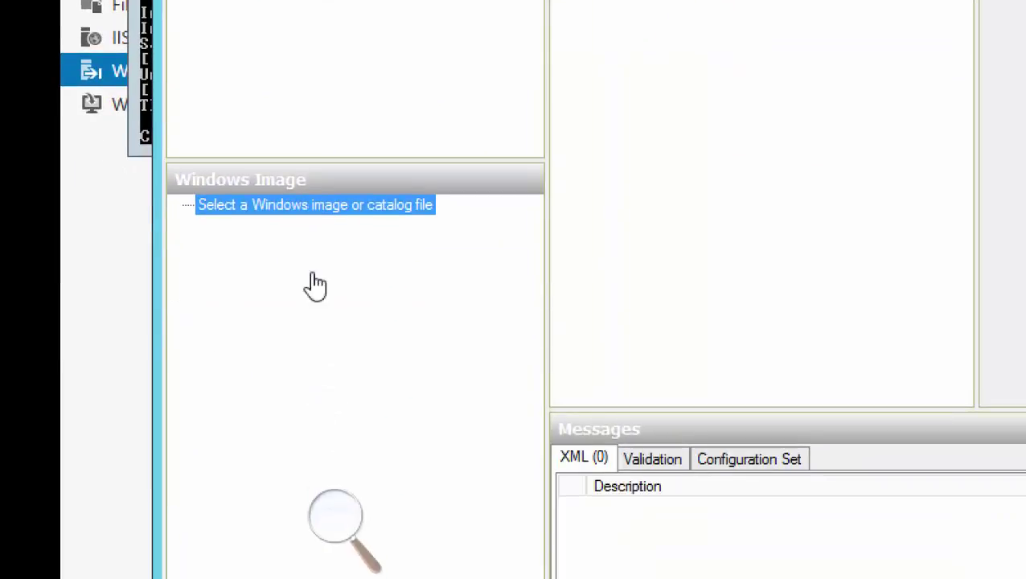
{"action": "right_click", "coordinate": [308, 208]}
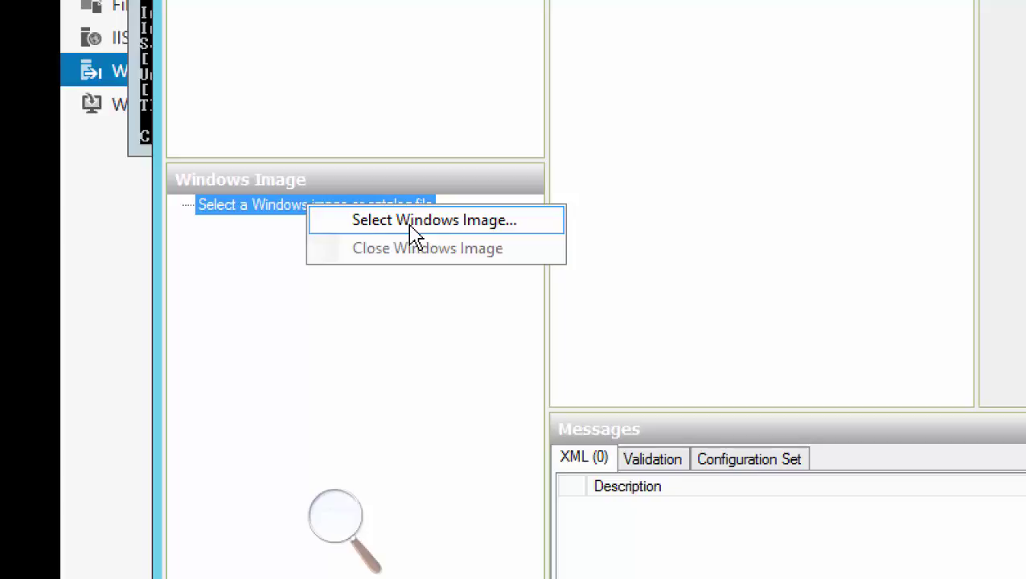
Load install.wim from This PC > DVD Drive (D:) > sources as the Windows image
{"action": "left_click", "coordinate": [413, 235]}
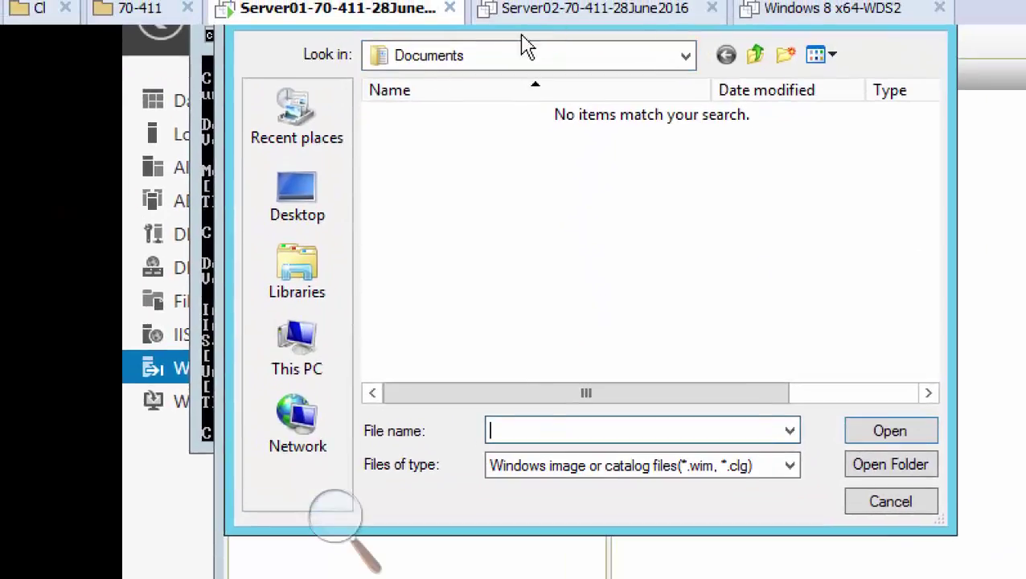
{"action": "left_click", "coordinate": [295, 357]}
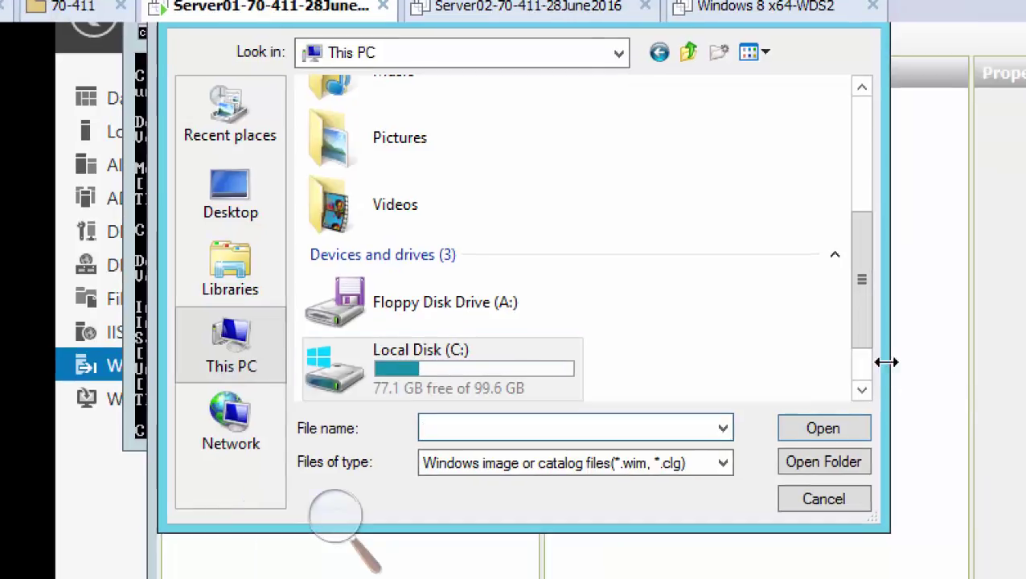
{"action": "left_click", "coordinate": [931, 389]}
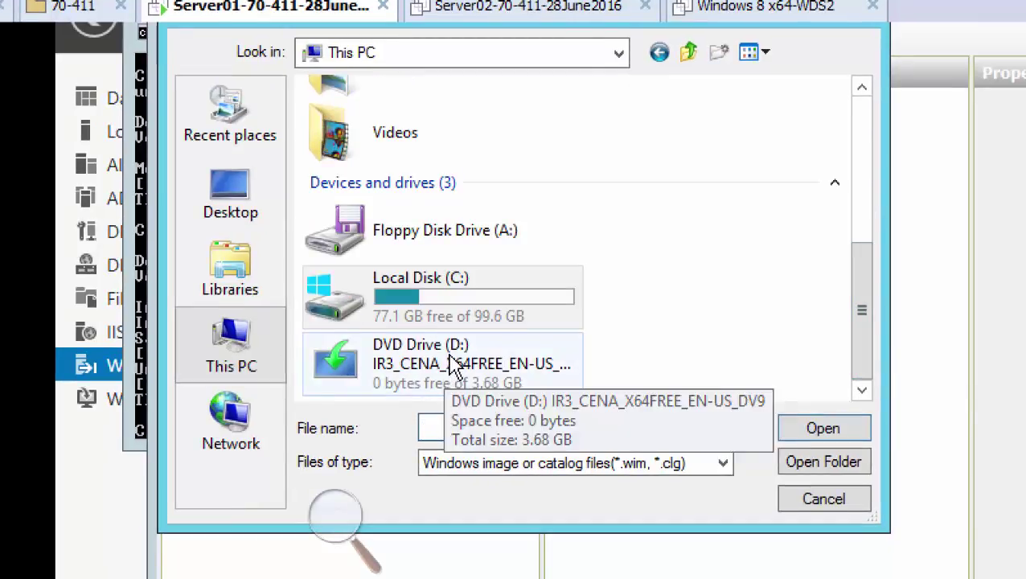
{"action": "double_click", "coordinate": [454, 363]}
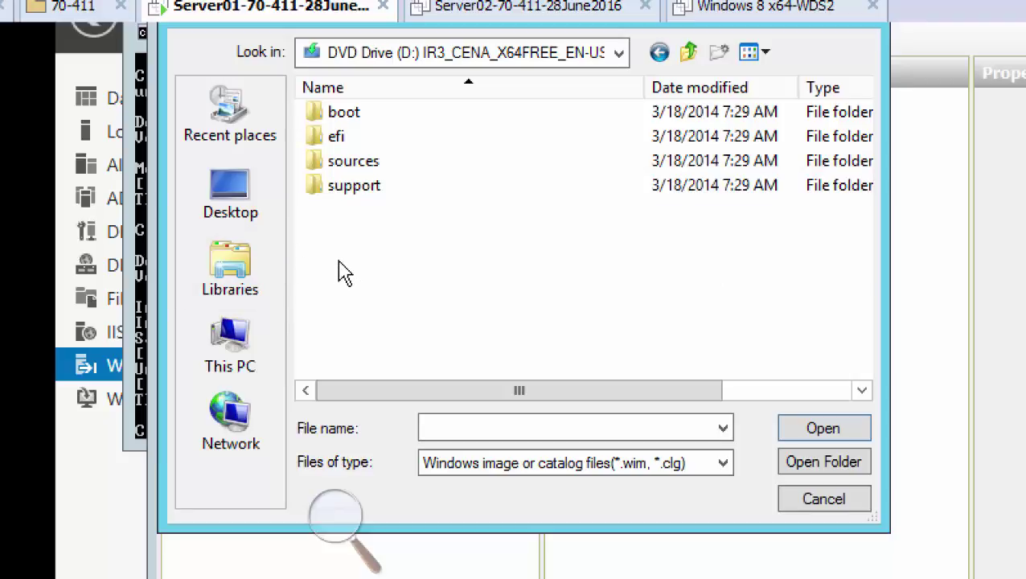
{"action": "double_click", "coordinate": [354, 163]}
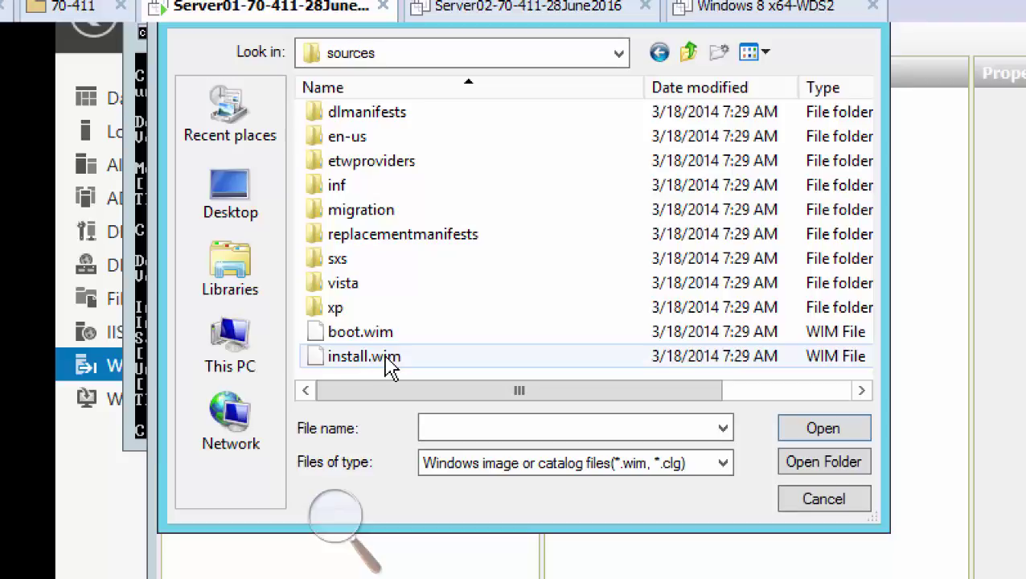
{"action": "double_click", "coordinate": [388, 359]}
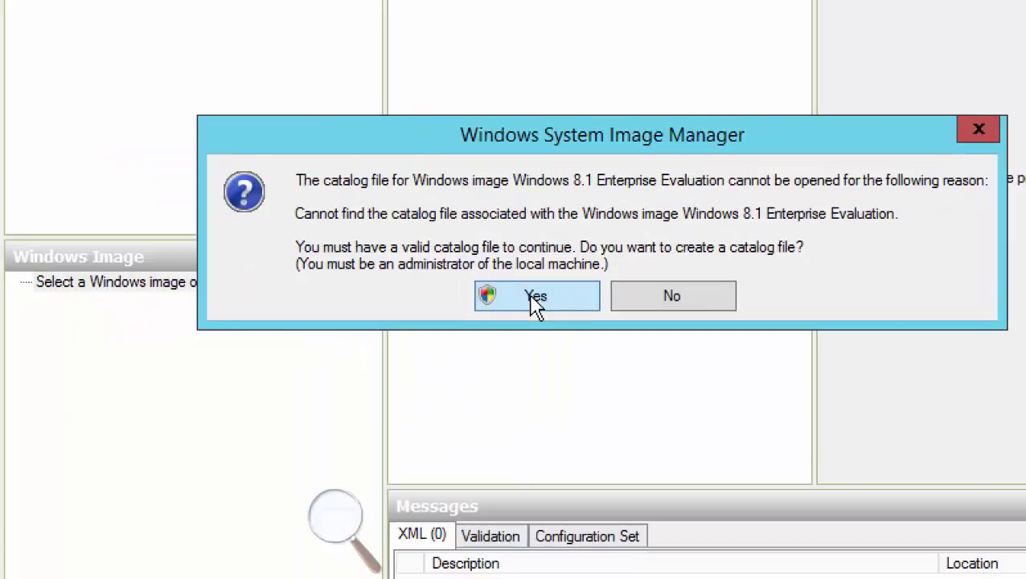
Accept creating a catalog for D:\sources\install.wim, then dismiss the read/write access error
{"action": "left_click", "coordinate": [532, 302]}
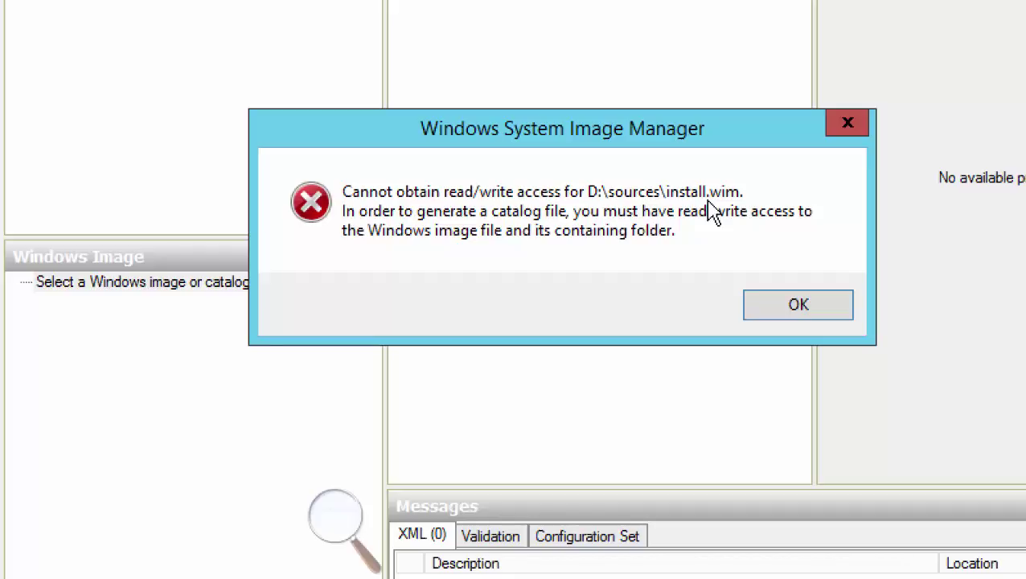
{"action": "left_click", "coordinate": [796, 306]}
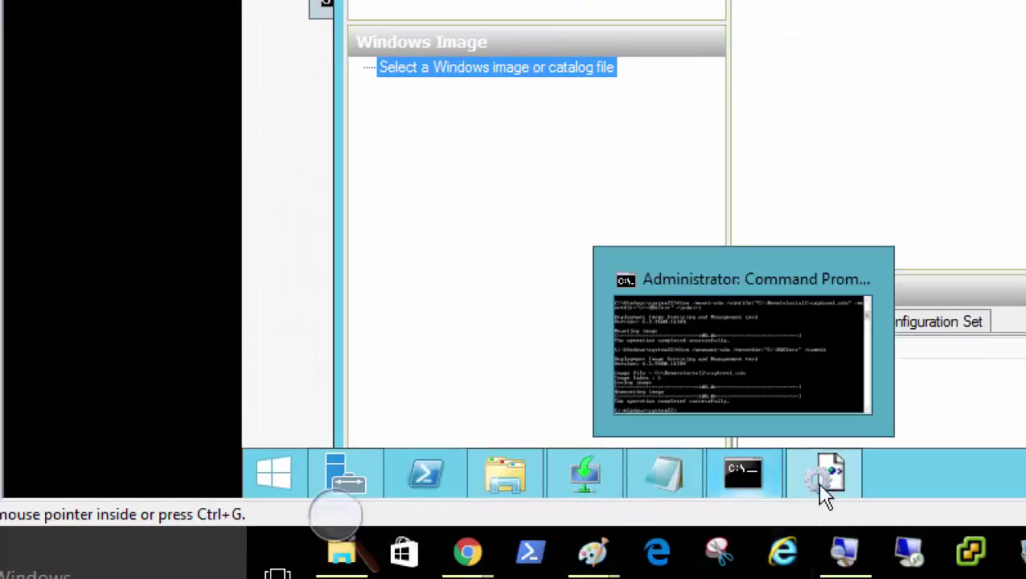
Open the sources folder on DVD Drive (D:) in the VM's File Explorer
{"action": "mouse_move", "coordinate": [828, 474]}
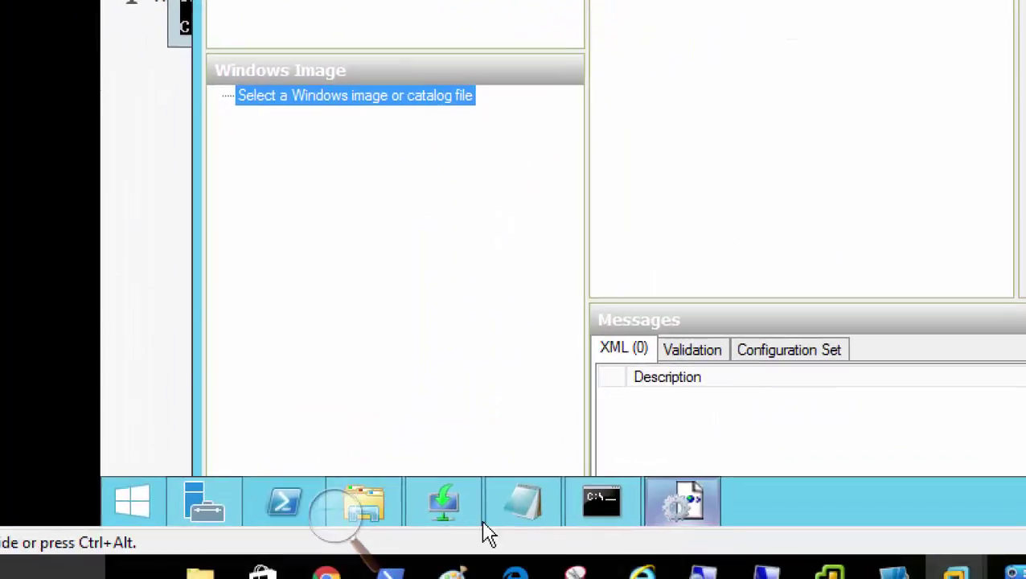
{"action": "left_click", "coordinate": [373, 515]}
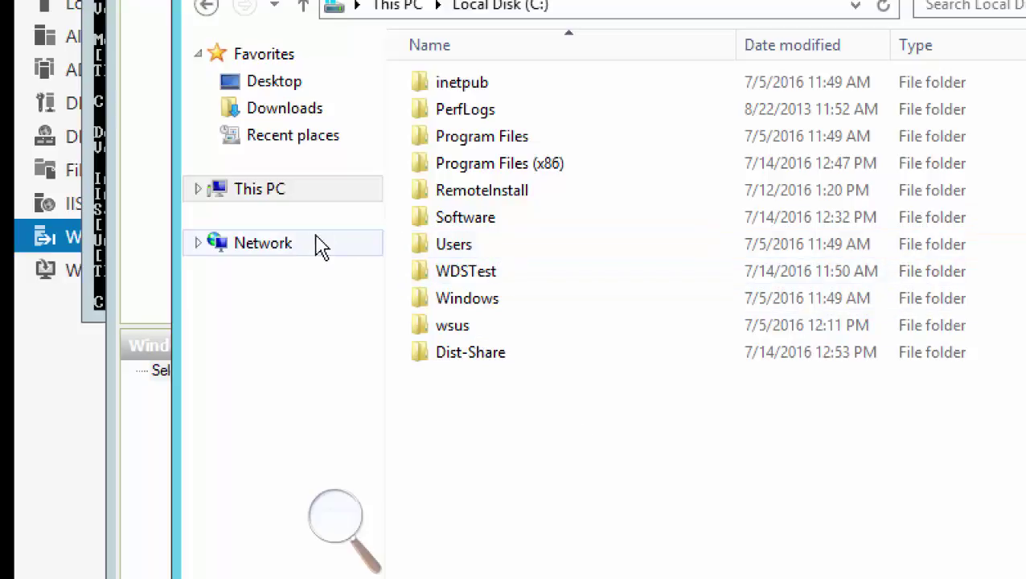
{"action": "left_click", "coordinate": [267, 200]}
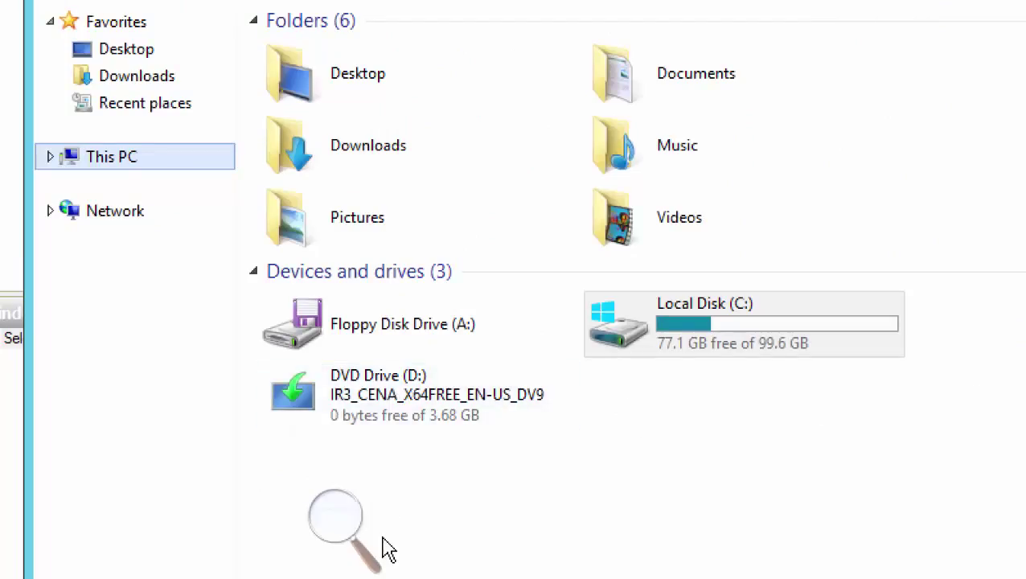
{"action": "right_click", "coordinate": [376, 406]}
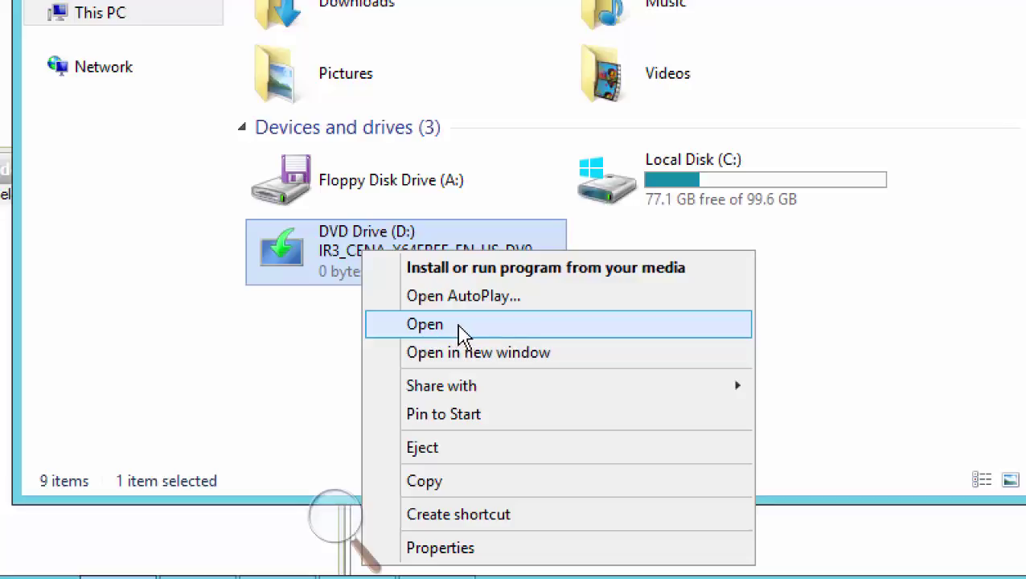
{"action": "left_click", "coordinate": [461, 326]}
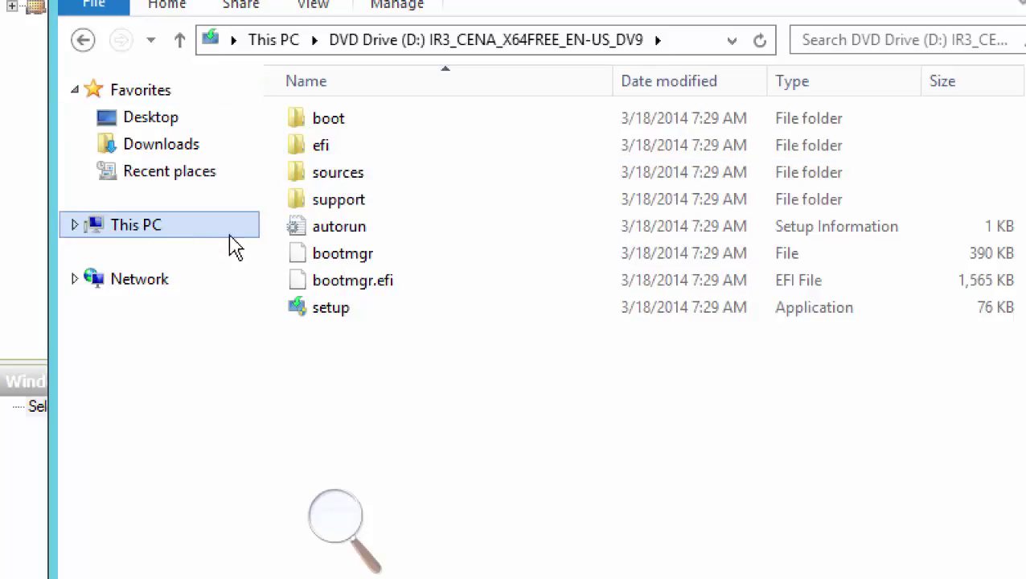
{"action": "double_click", "coordinate": [337, 172]}
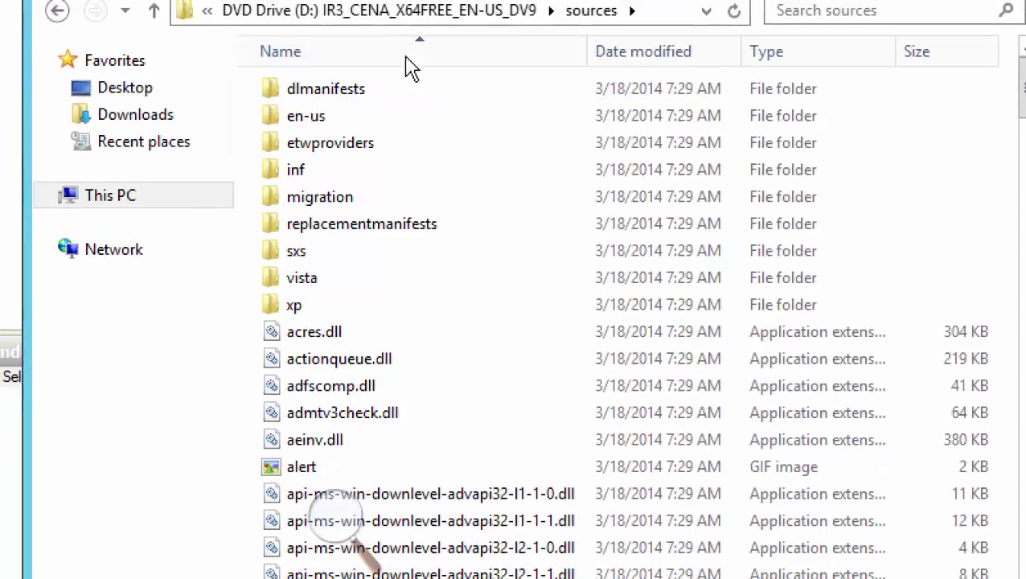
Select install.wim in the sources folder and copy it
{"action": "left_click", "coordinate": [380, 333]}
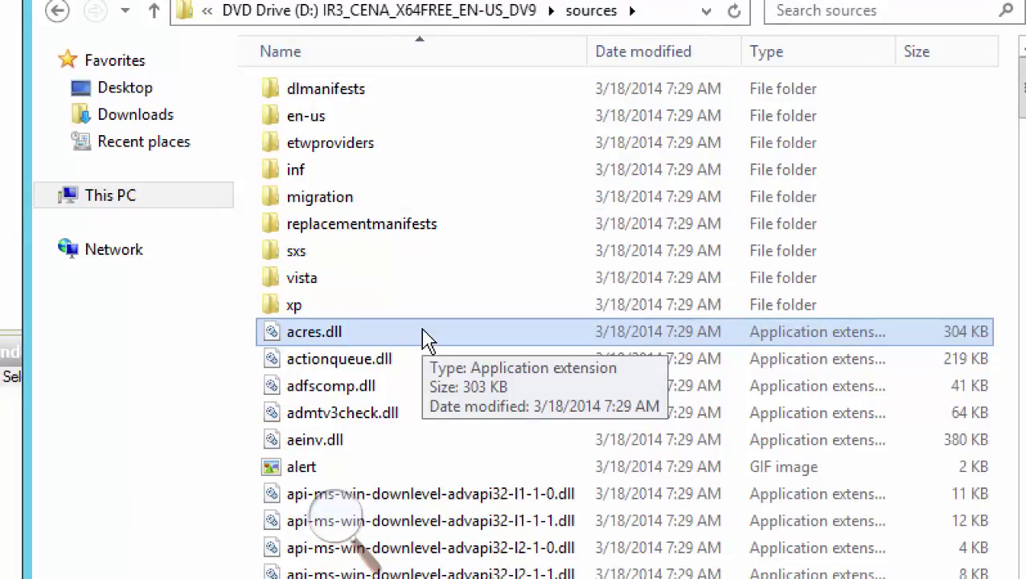
{"action": "key", "text": "i"}
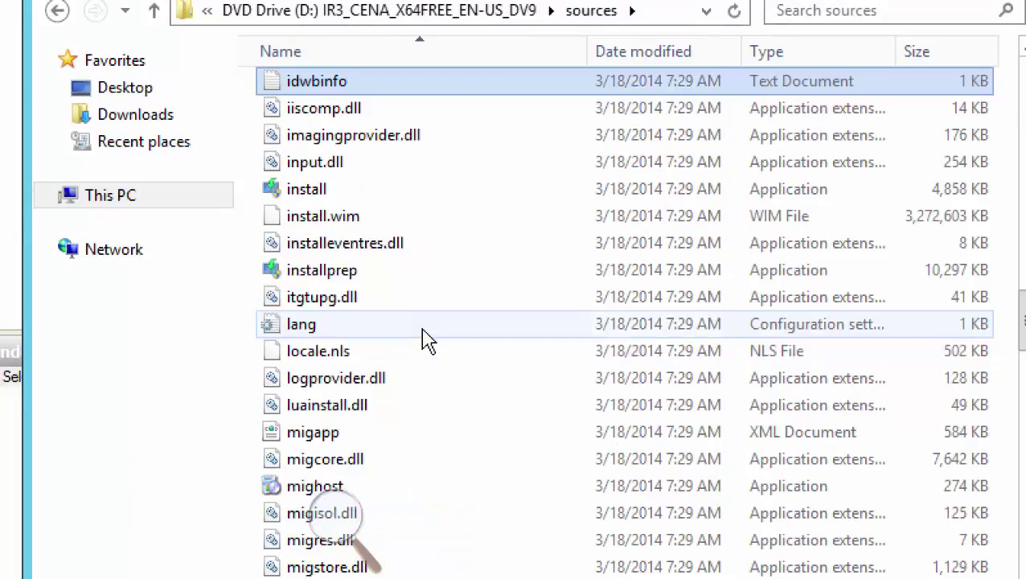
{"action": "left_click", "coordinate": [336, 225]}
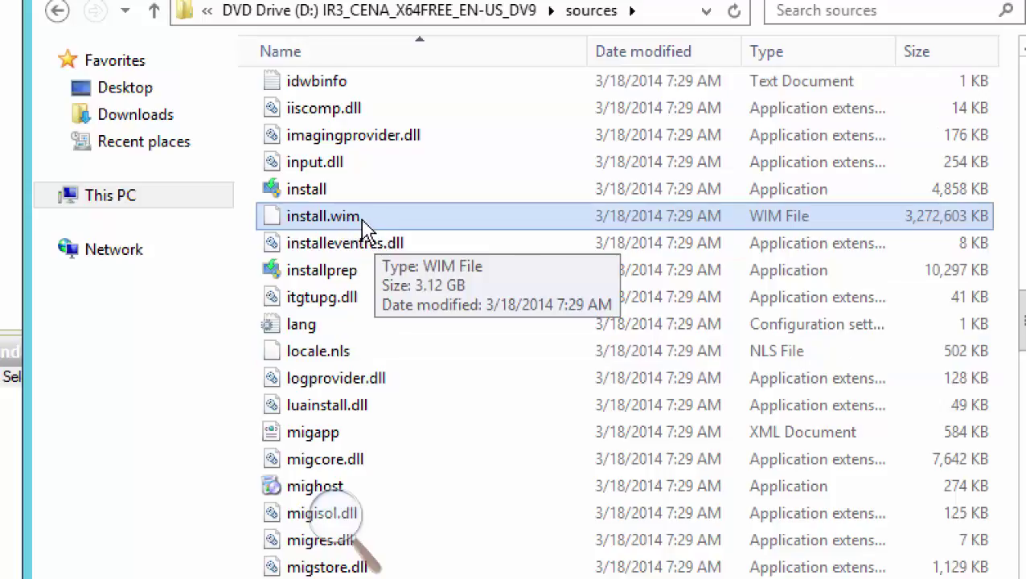
{"action": "right_click", "coordinate": [346, 225]}
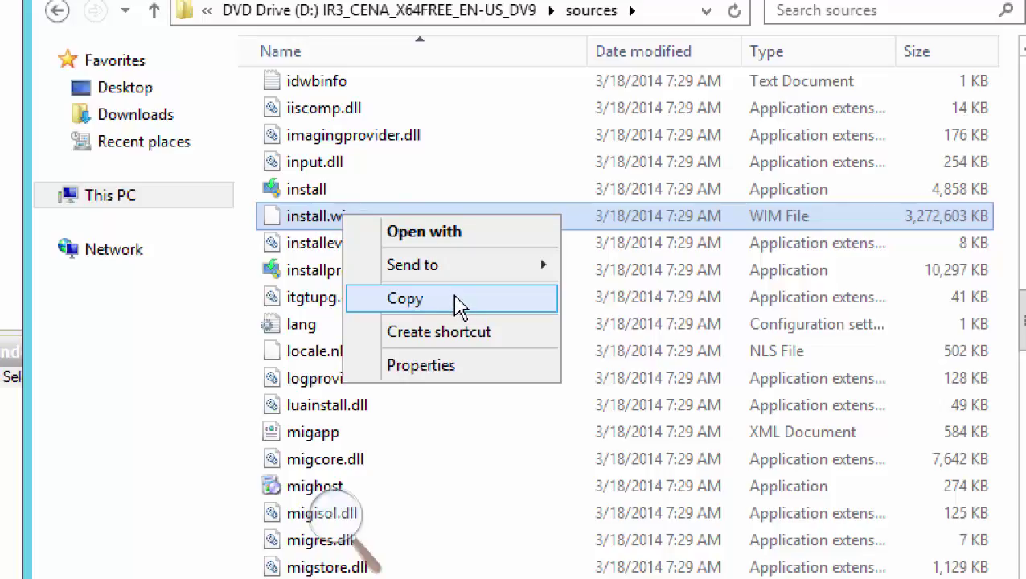
{"action": "left_click", "coordinate": [456, 301]}
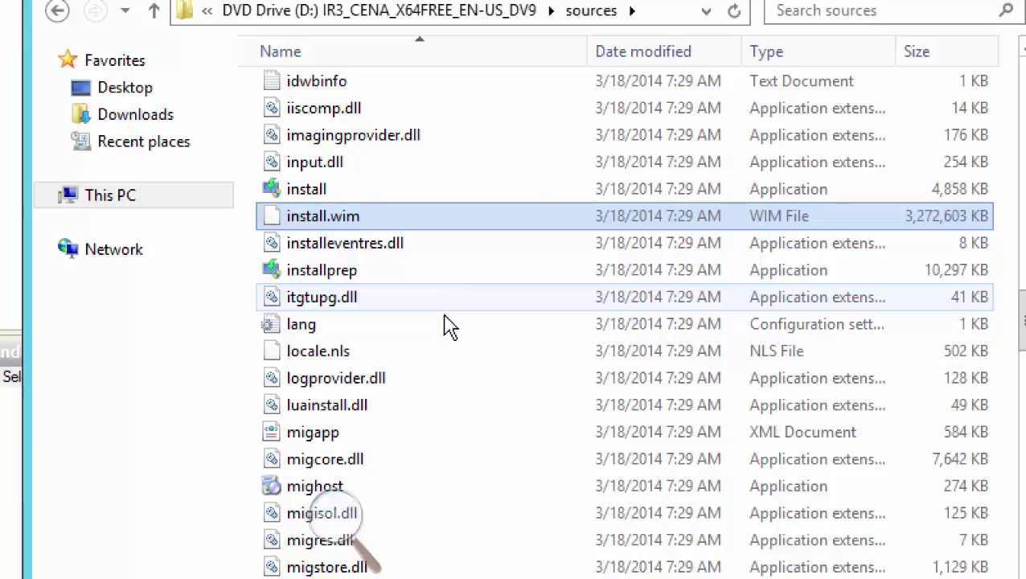
{"action": "left_click", "coordinate": [120, 205]}
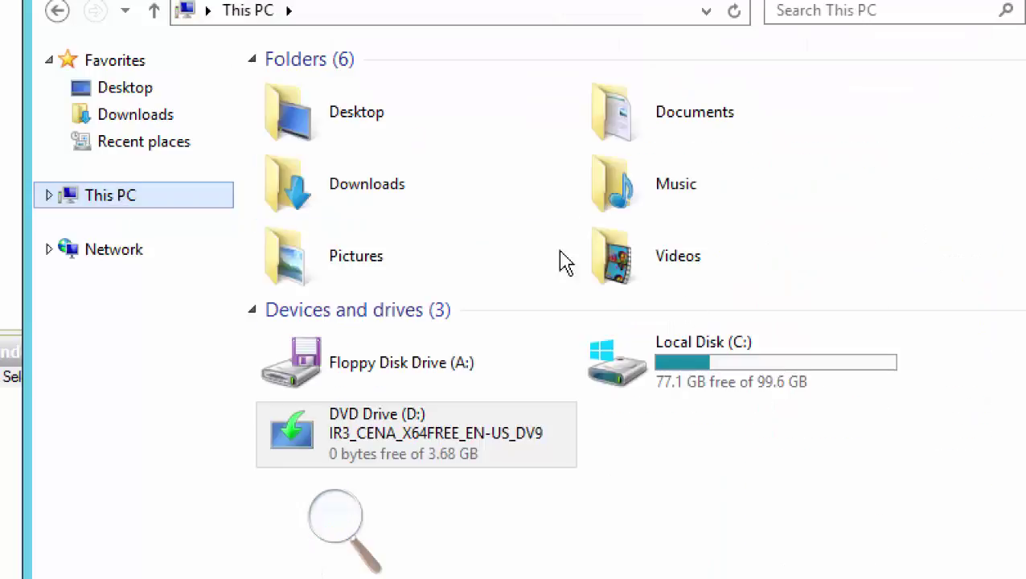
Paste the copied install.wim into the Software folder on Local Disk (C:)
{"action": "double_click", "coordinate": [720, 378]}
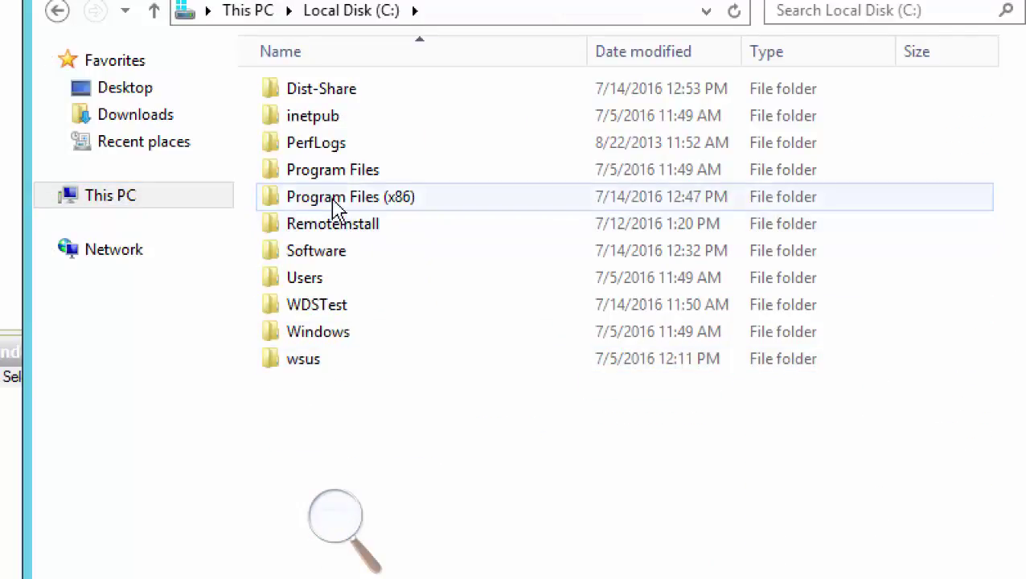
{"action": "double_click", "coordinate": [338, 259]}
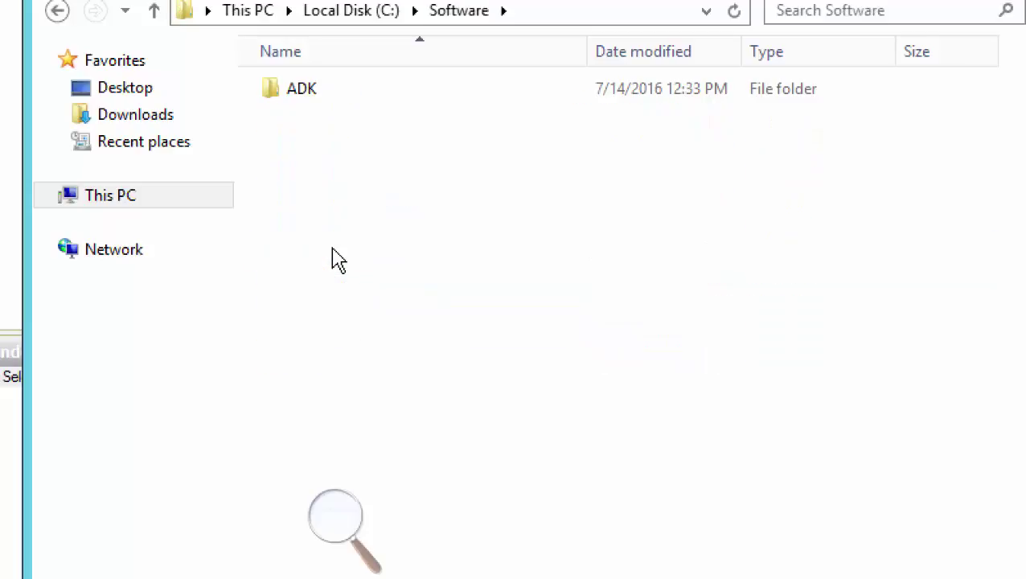
{"action": "right_click", "coordinate": [347, 171]}
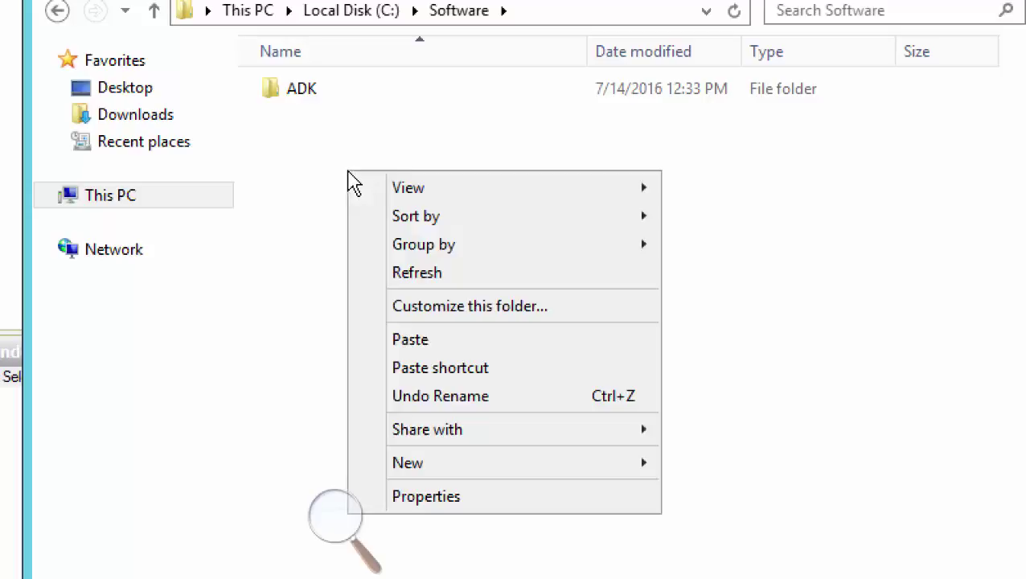
{"action": "left_click", "coordinate": [429, 341]}
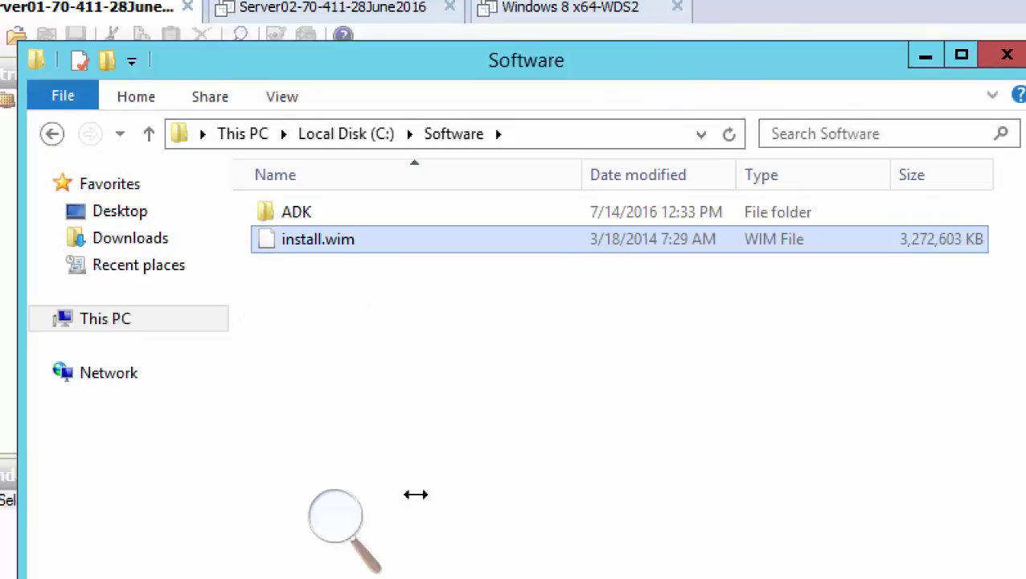
After the copy completes, confirm C:\Software holds the ADK folder and the 3,272,603 KB install.wim
{"action": "left_click", "coordinate": [369, 194]}
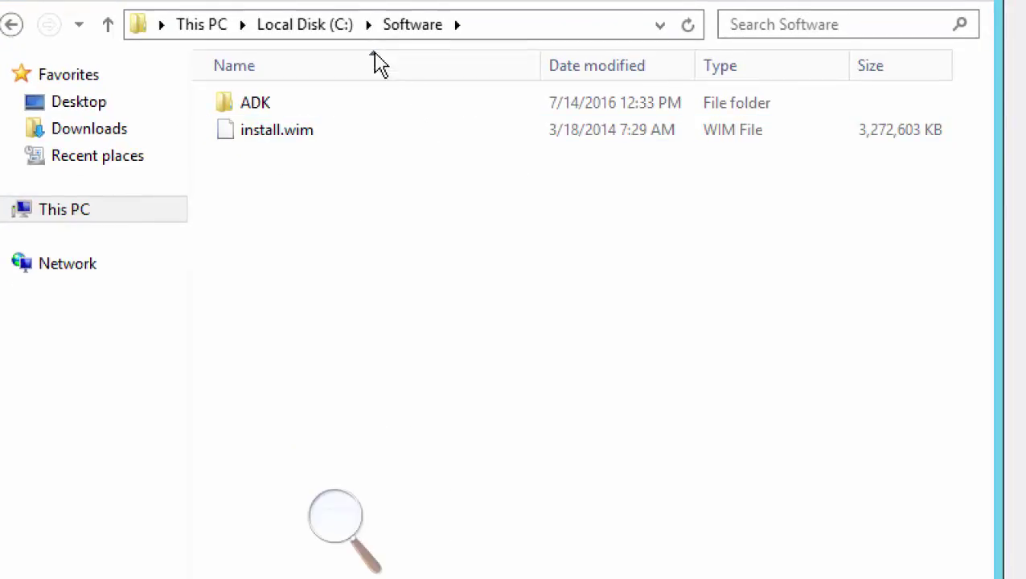
{"action": "key", "text": "ctrl+a"}
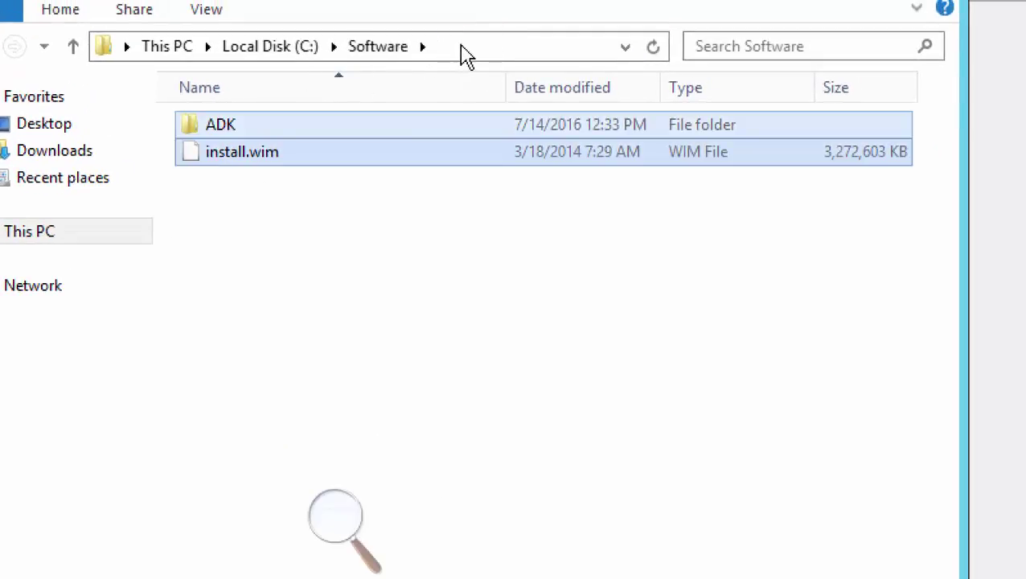
{"action": "left_click", "coordinate": [338, 57]}
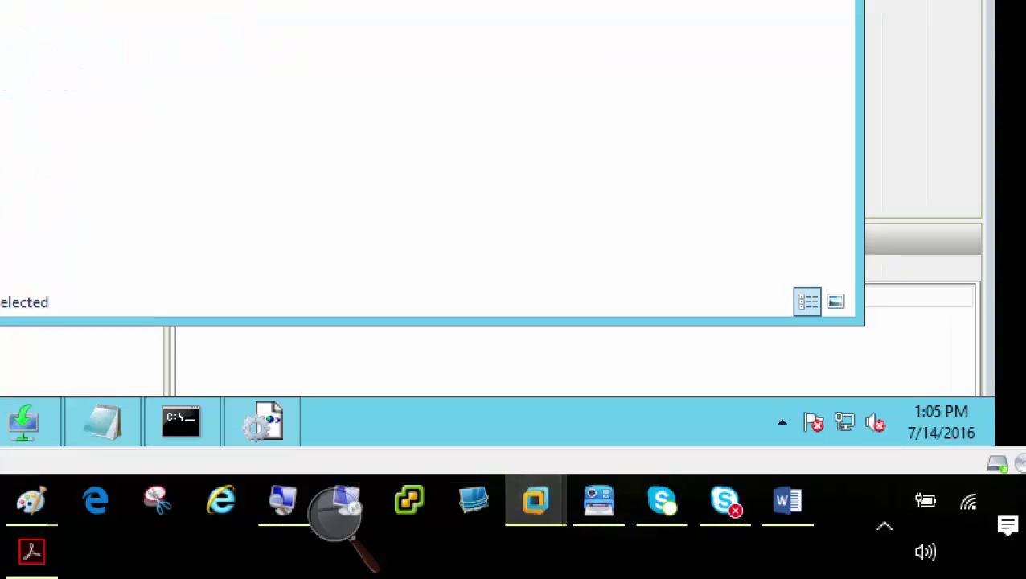
{"action": "mouse_move", "coordinate": [272, 434]}
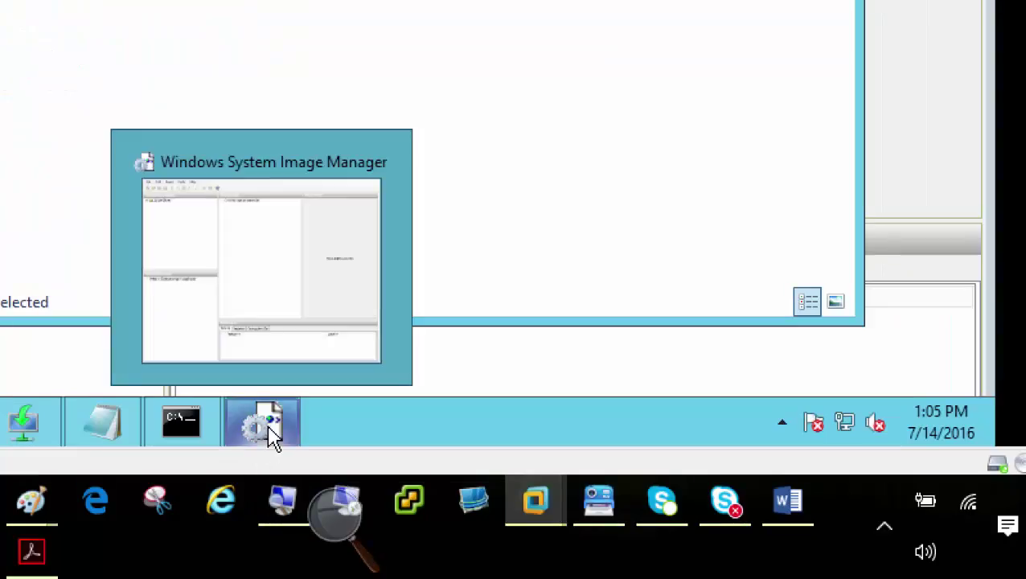
In Windows SIM, select C:\Software\install.wim as the Windows image
{"action": "left_click", "coordinate": [272, 434]}
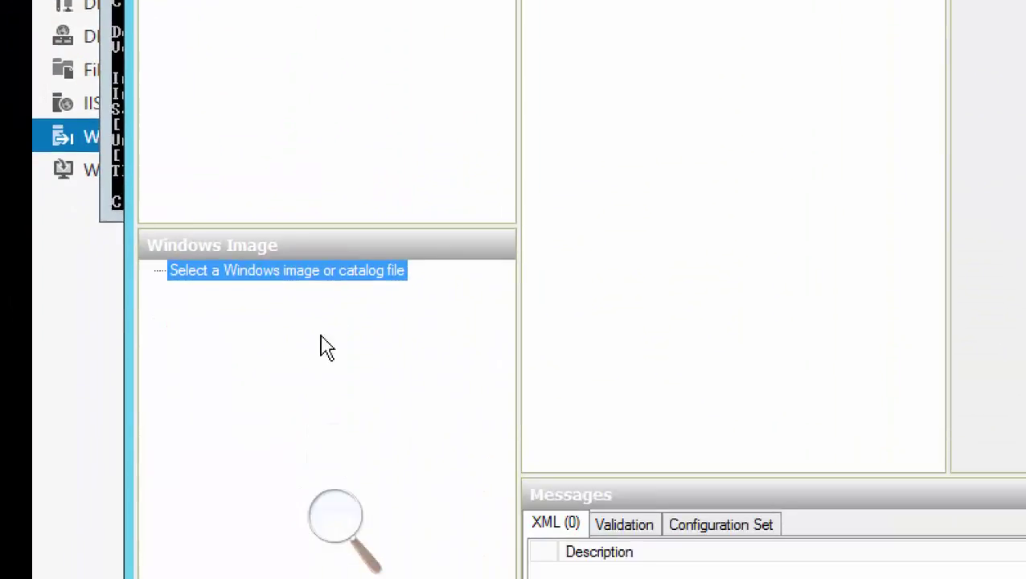
{"action": "right_click", "coordinate": [364, 272]}
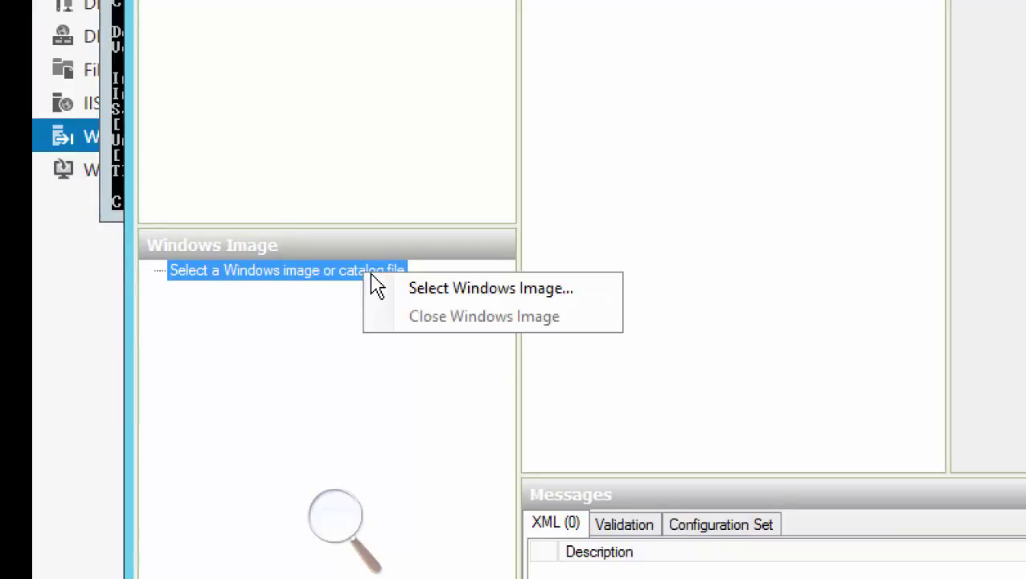
{"action": "left_click", "coordinate": [496, 291]}
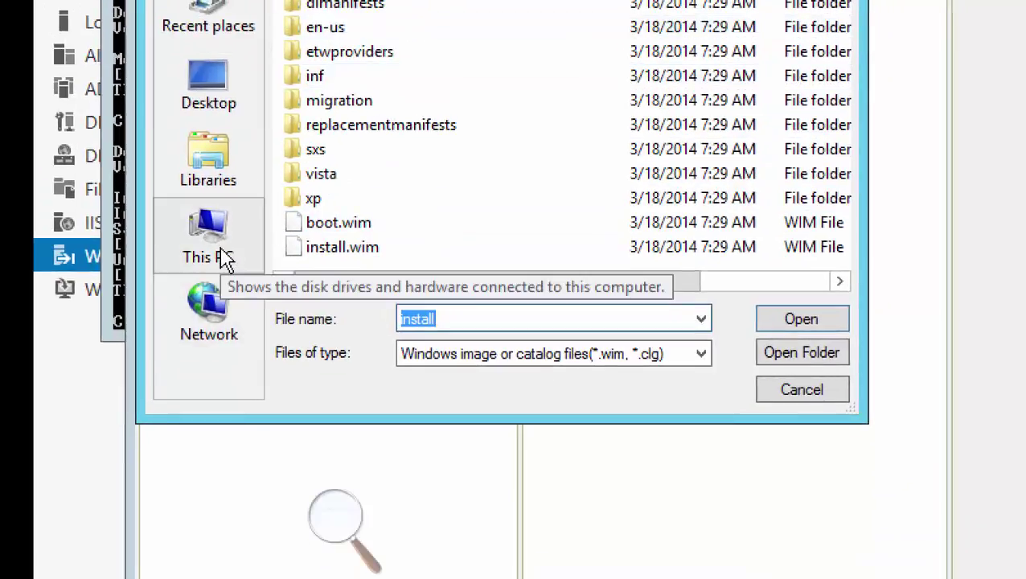
{"action": "left_click", "coordinate": [222, 257]}
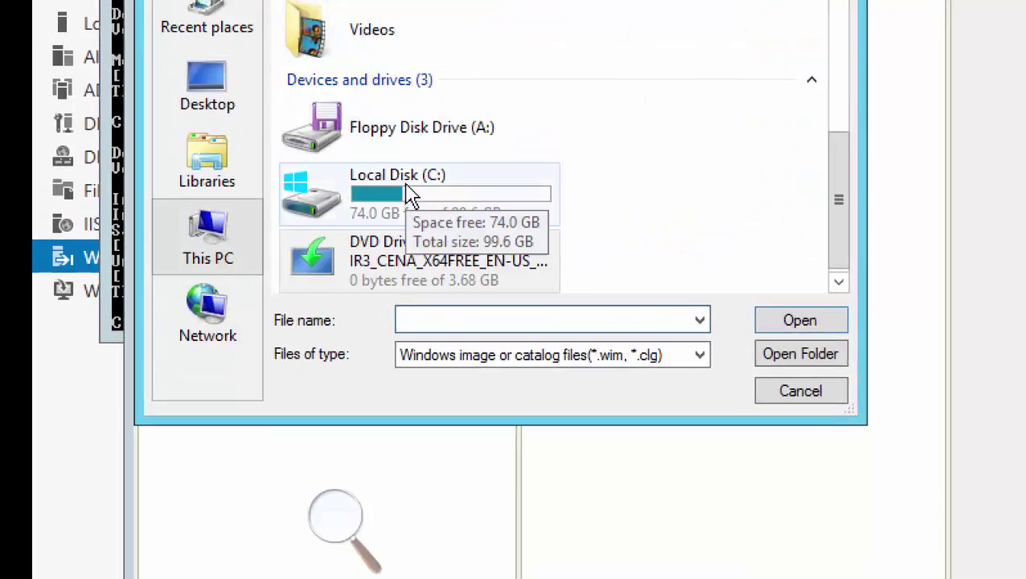
{"action": "double_click", "coordinate": [410, 195]}
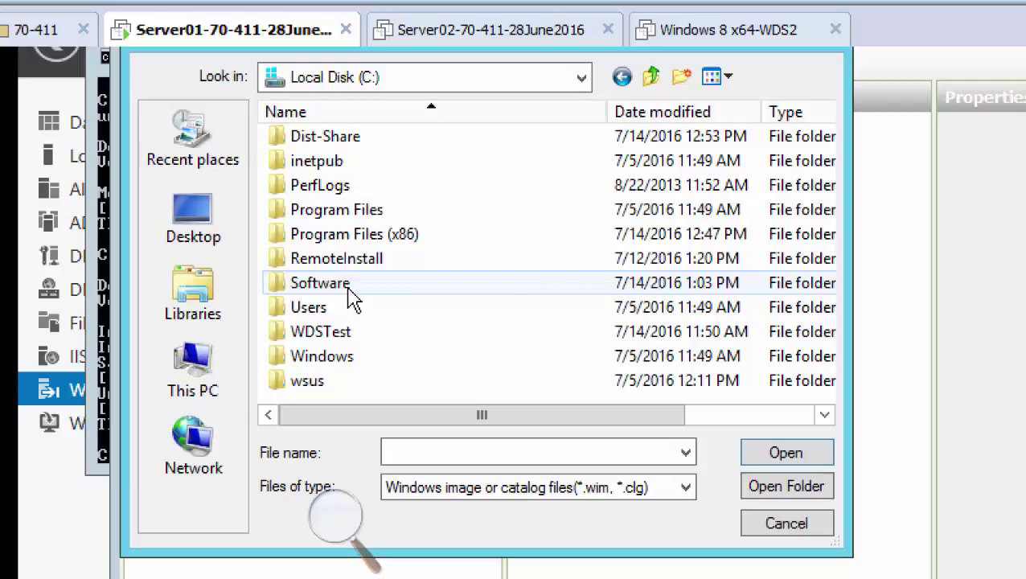
{"action": "double_click", "coordinate": [349, 288]}
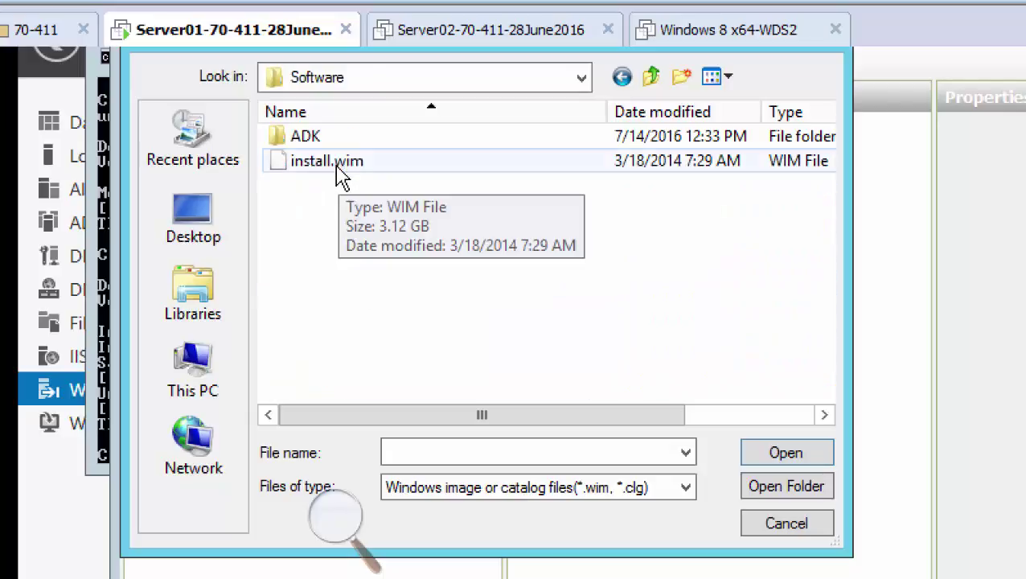
{"action": "double_click", "coordinate": [342, 172]}
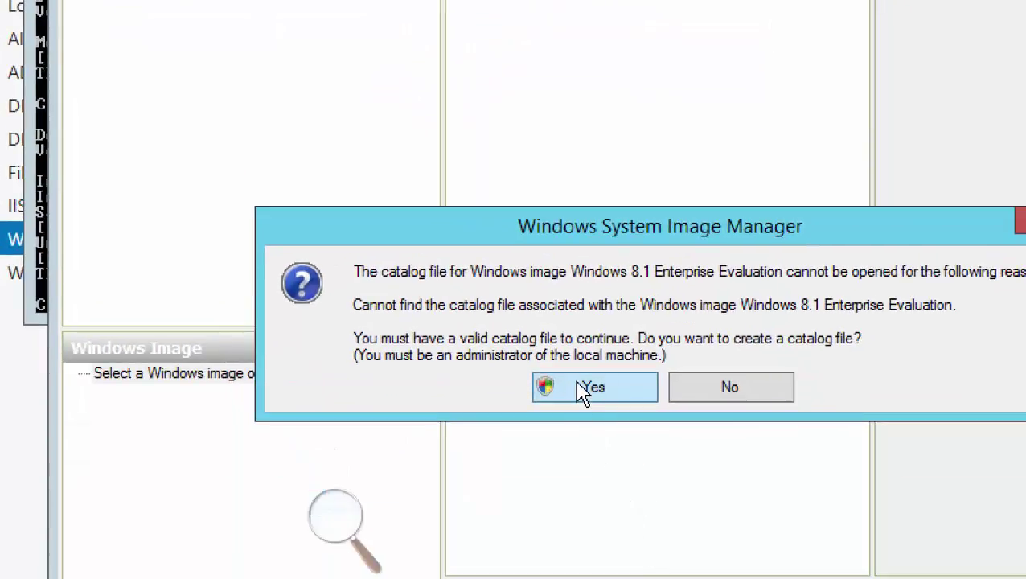
Confirm creating the Windows 8.1 Enterprise Evaluation catalog and approve the User Account Control prompt
{"action": "left_click", "coordinate": [584, 389]}
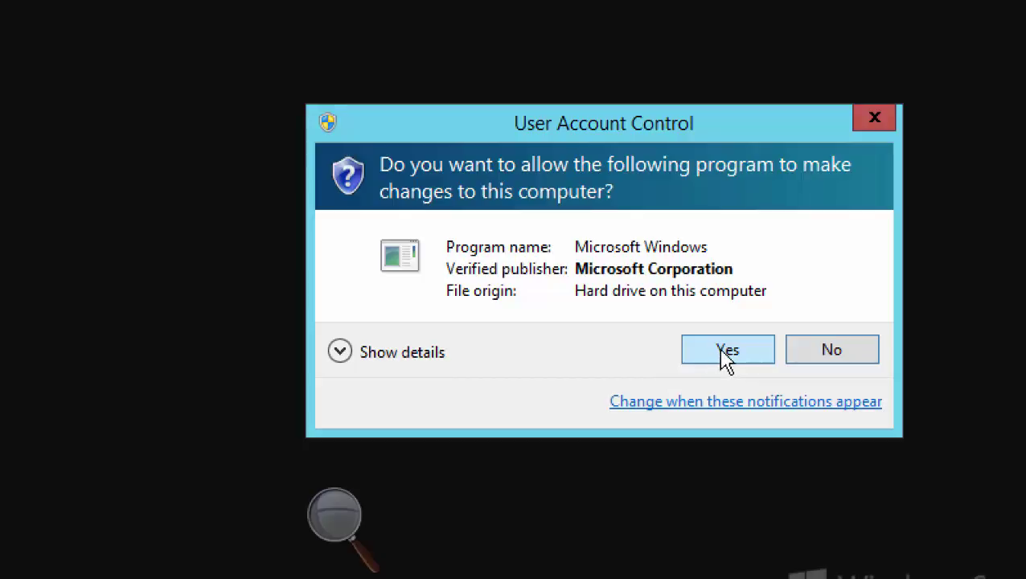
{"action": "left_click", "coordinate": [718, 350]}
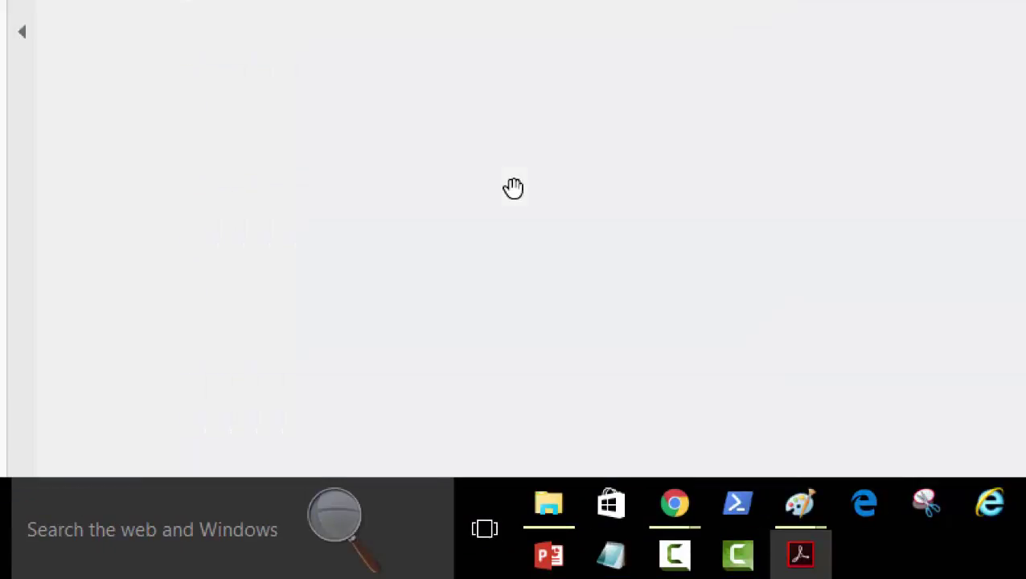
Scroll the guide's Windows Image package list, then switch back to the Server01 VM
{"action": "scroll", "coordinate": [513, 195], "scroll_direction": "down", "scroll_amount": 10}
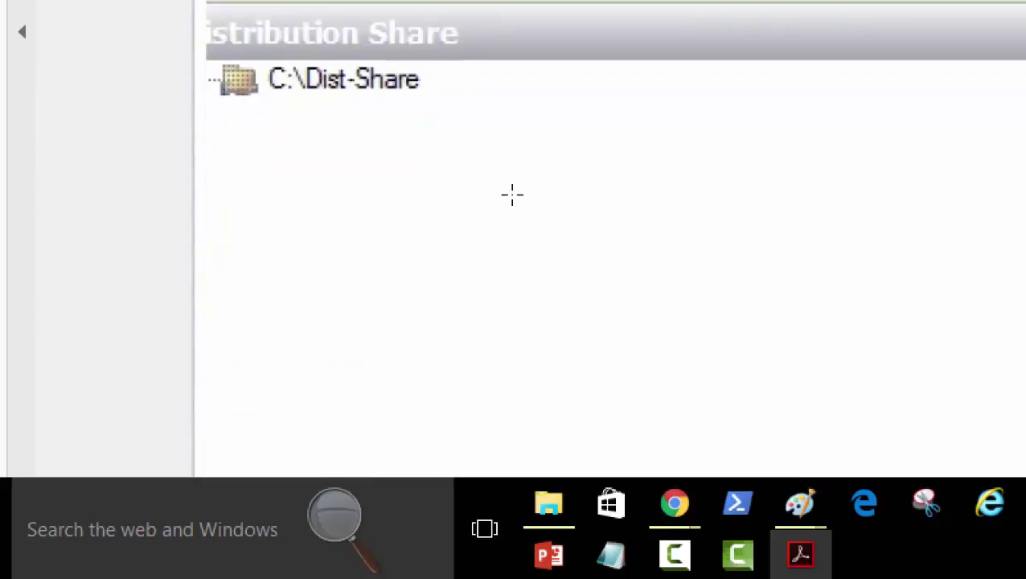
{"action": "scroll", "coordinate": [513, 194], "scroll_direction": "down", "scroll_amount": 5}
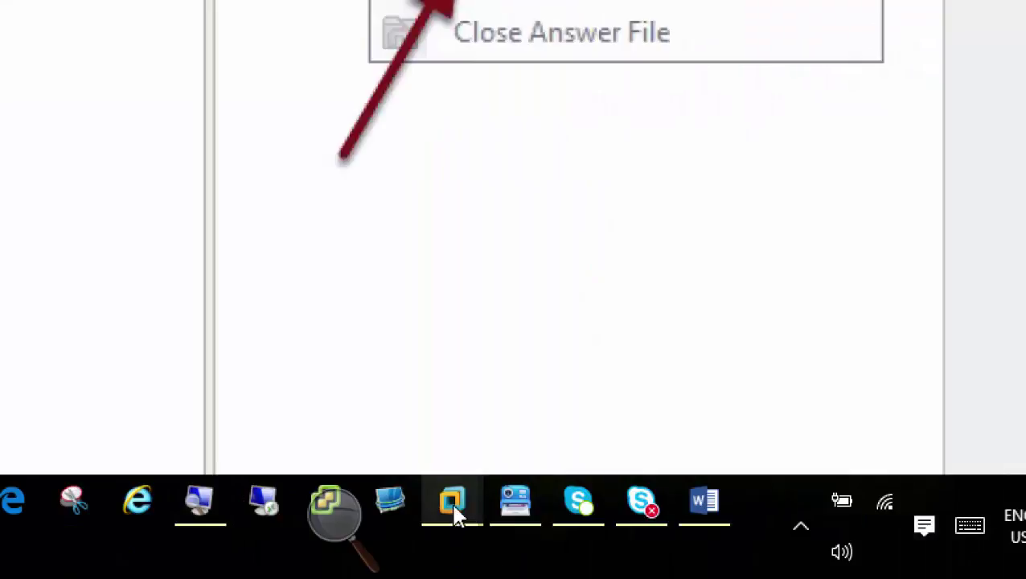
{"action": "mouse_move", "coordinate": [453, 509]}
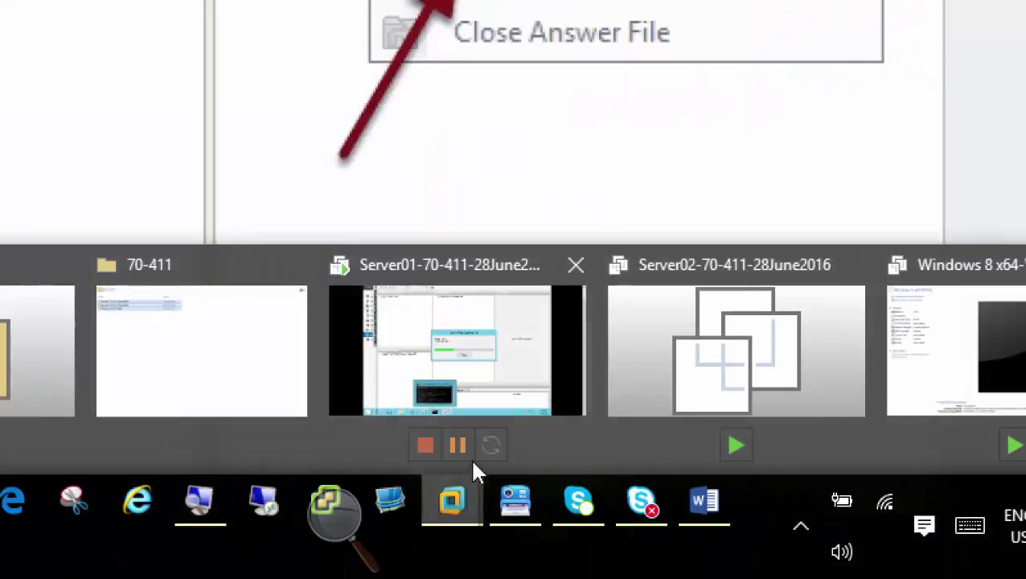
{"action": "left_click", "coordinate": [500, 370]}
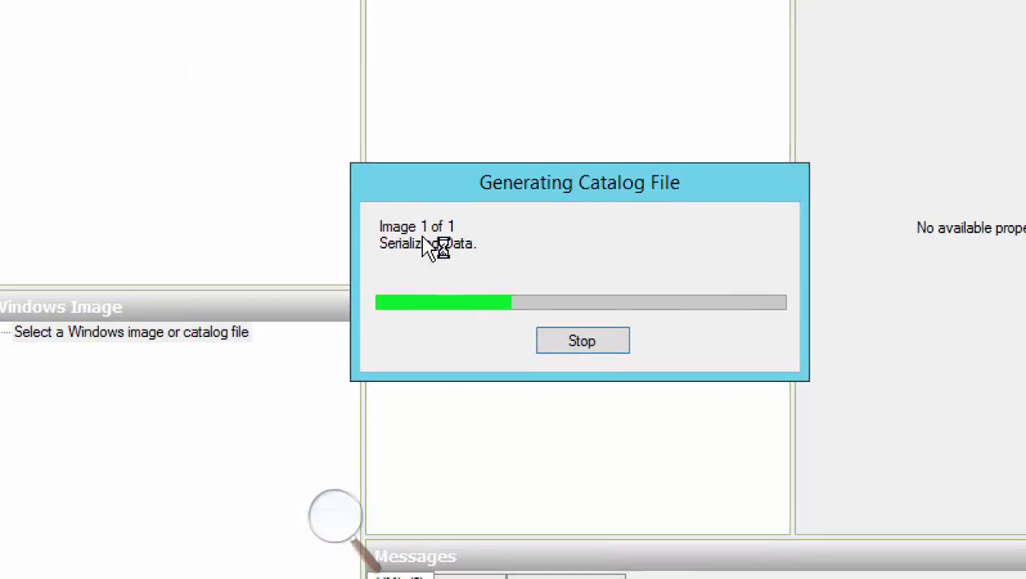
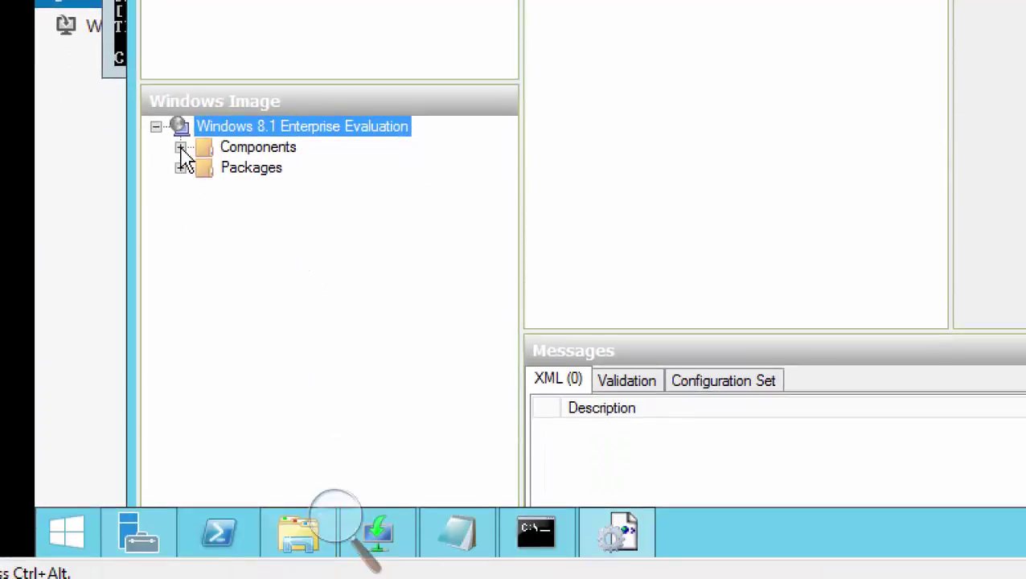
Expand the Windows 8.1 image's Components list and widen the tree pane so full names show
{"action": "left_click", "coordinate": [181, 148]}
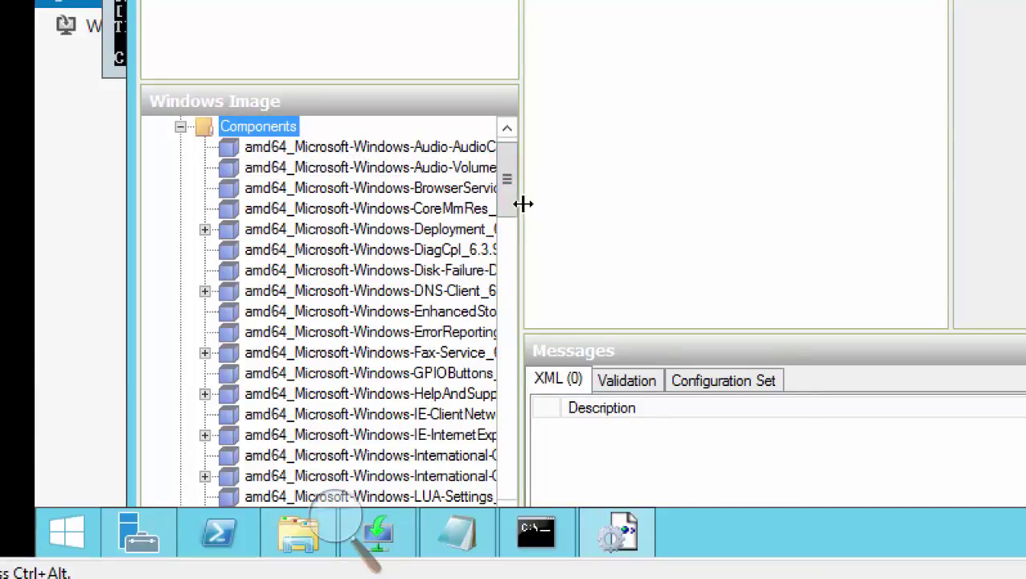
{"action": "left_click_drag", "start_coordinate": [521, 203], "coordinate": [583, 215]}
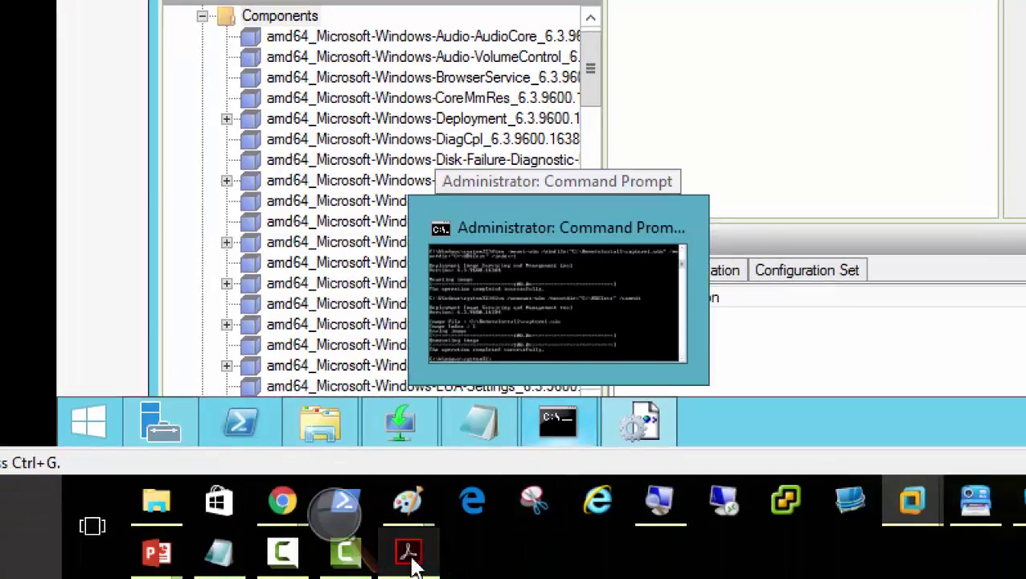
Bring up the ADK configuration screenshots PDF in Acrobat for reference
{"action": "mouse_move", "coordinate": [410, 576]}
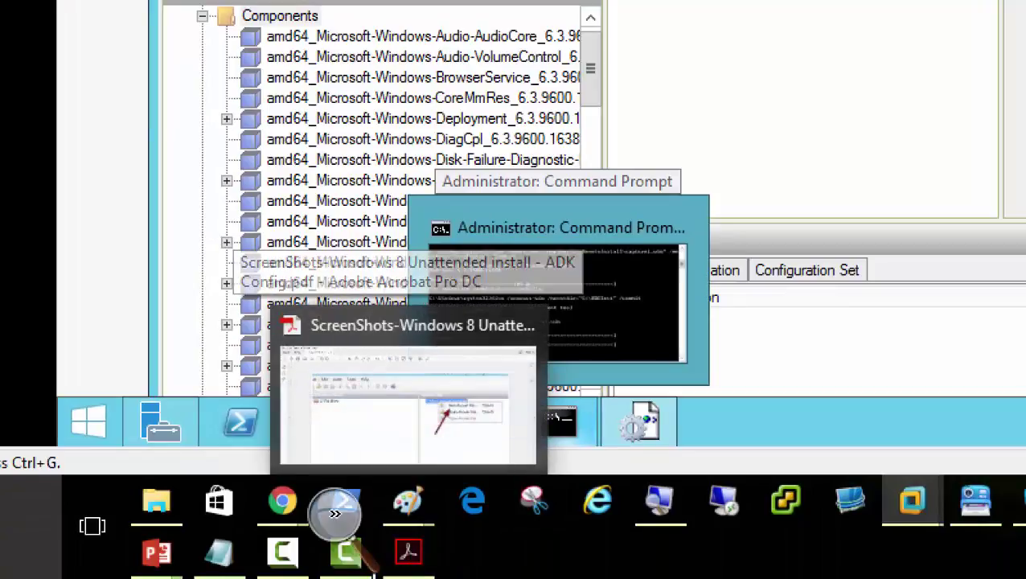
{"action": "left_click", "coordinate": [425, 564]}
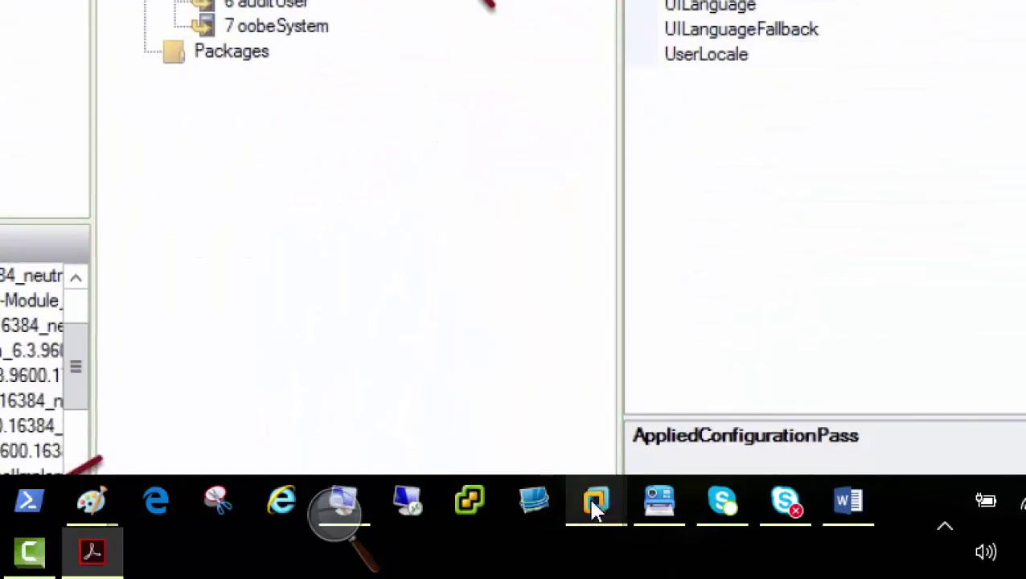
Back on Server01, create a new untitled answer file in the Answer File pane
{"action": "mouse_move", "coordinate": [591, 508]}
{"action": "left_click", "coordinate": [591, 378]}
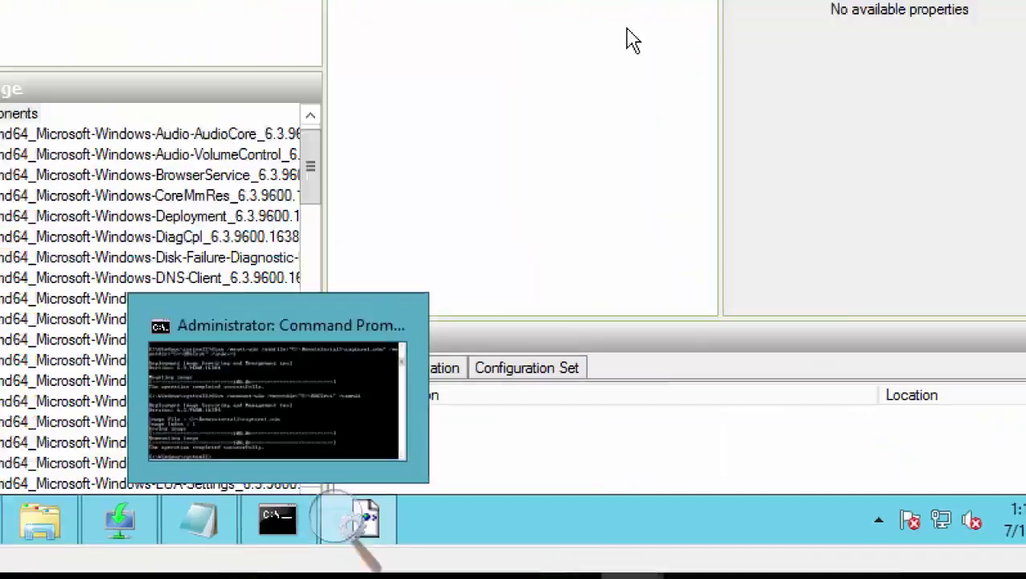
{"action": "right_click", "coordinate": [659, 114]}
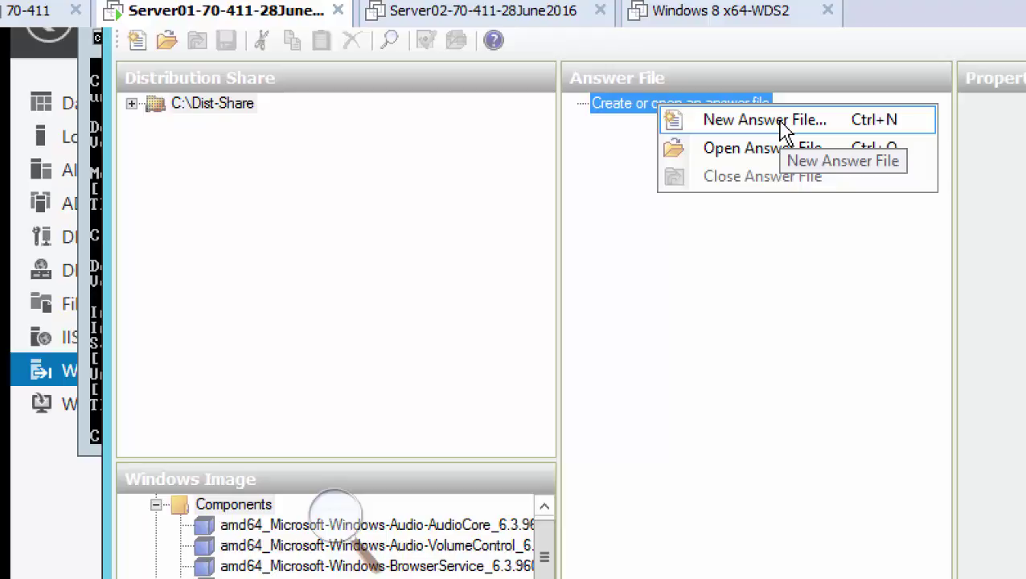
{"action": "left_click", "coordinate": [764, 120]}
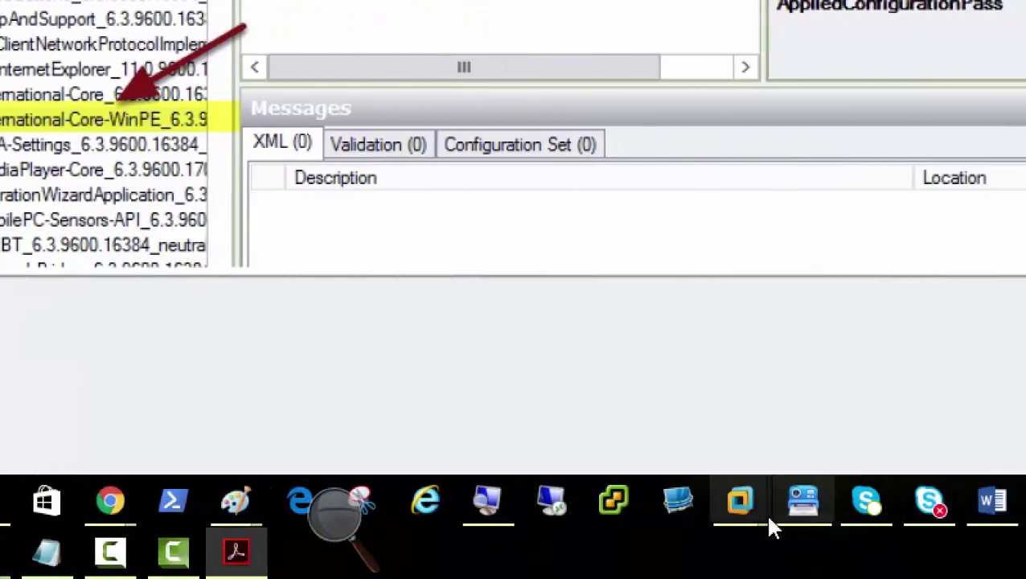
On Server01, re-expand the image's Components list and widen the tree pane
{"action": "mouse_move", "coordinate": [745, 495]}
{"action": "left_click", "coordinate": [760, 450]}
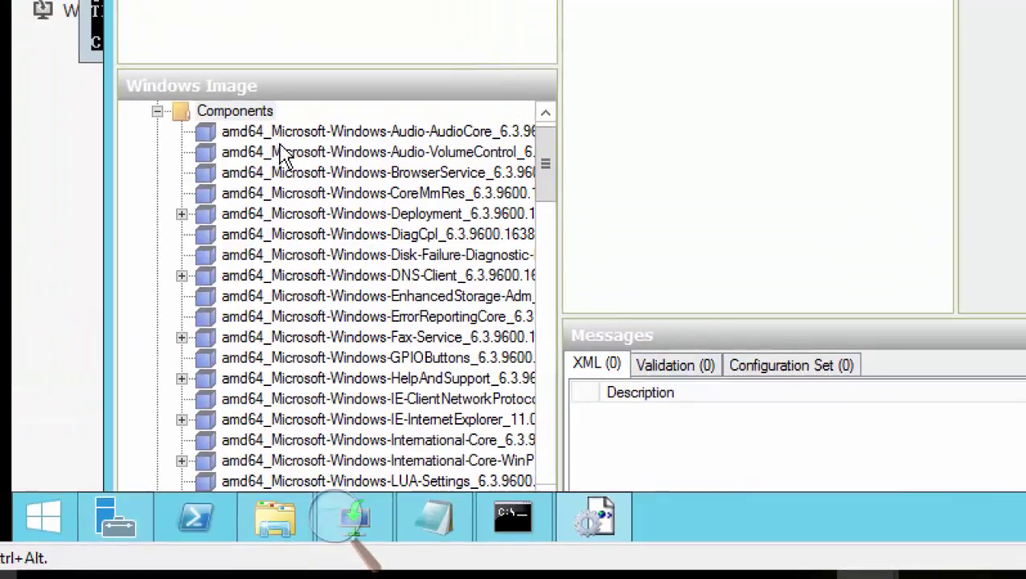
{"action": "left_click", "coordinate": [158, 111]}
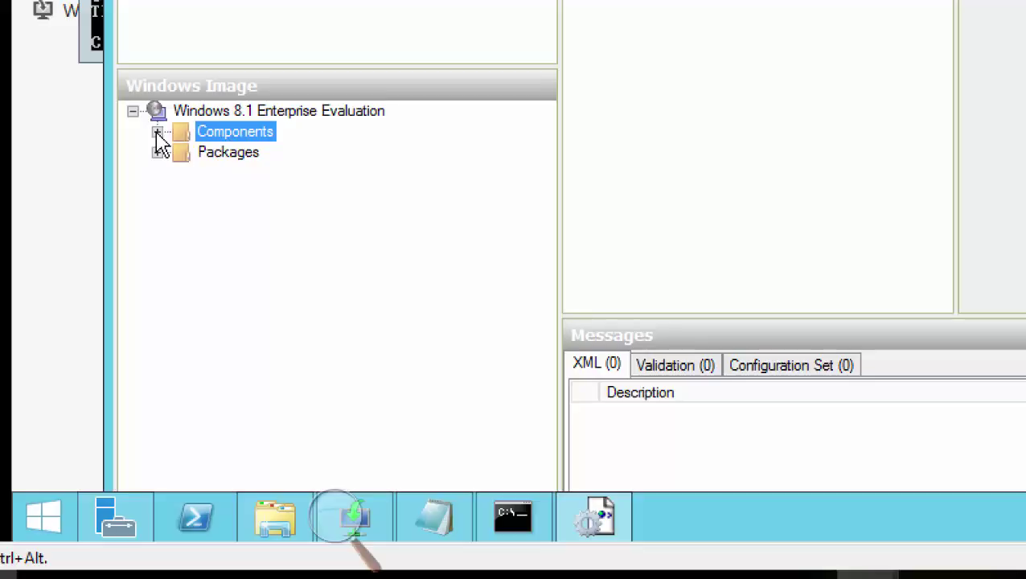
{"action": "left_click", "coordinate": [158, 132]}
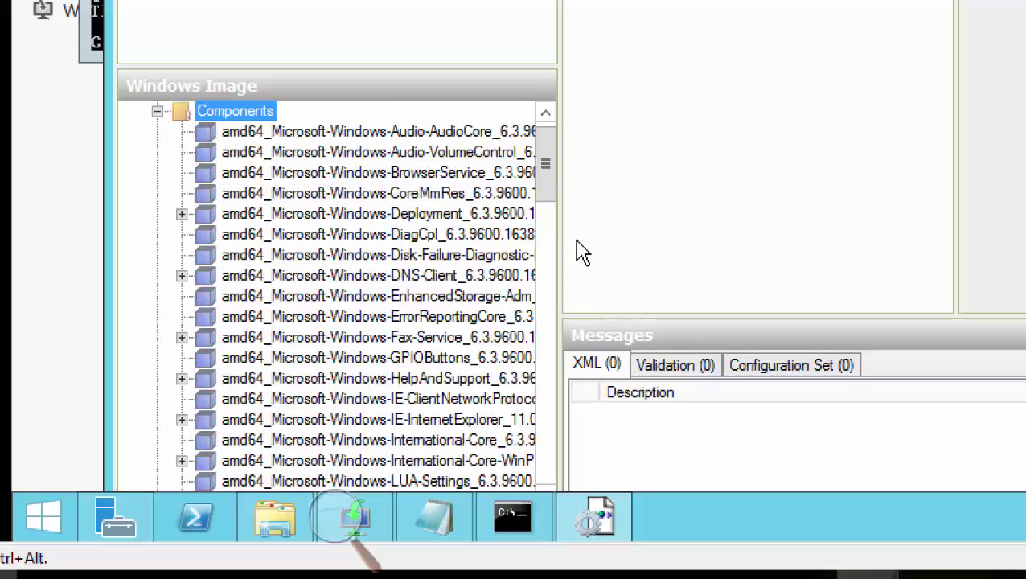
{"action": "left_click_drag", "start_coordinate": [562, 249], "coordinate": [650, 266]}
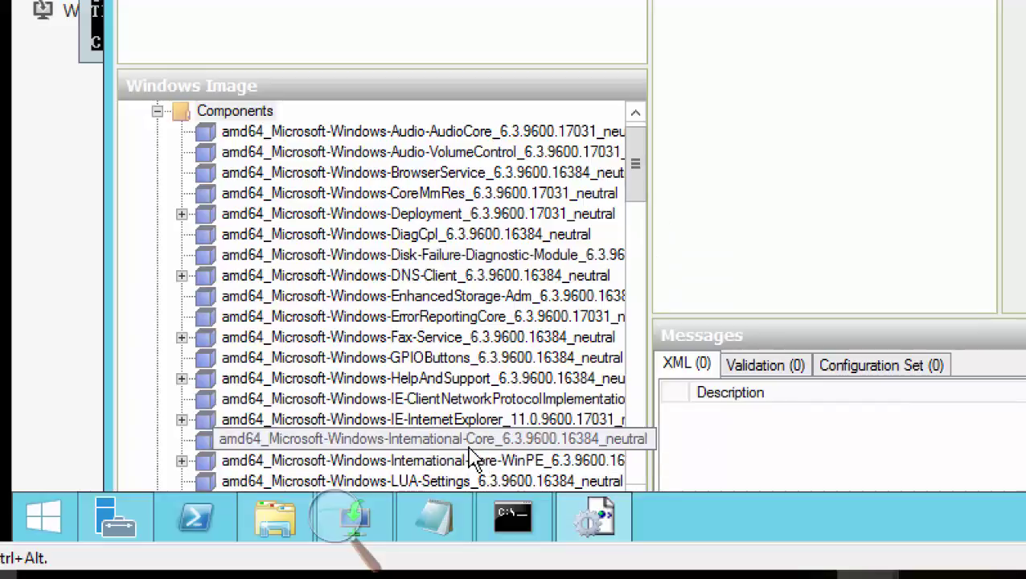
Expand amd64_Microsoft-Windows-International-Core-WinPE and bring up its configuration pass choices
{"action": "left_click", "coordinate": [527, 467]}
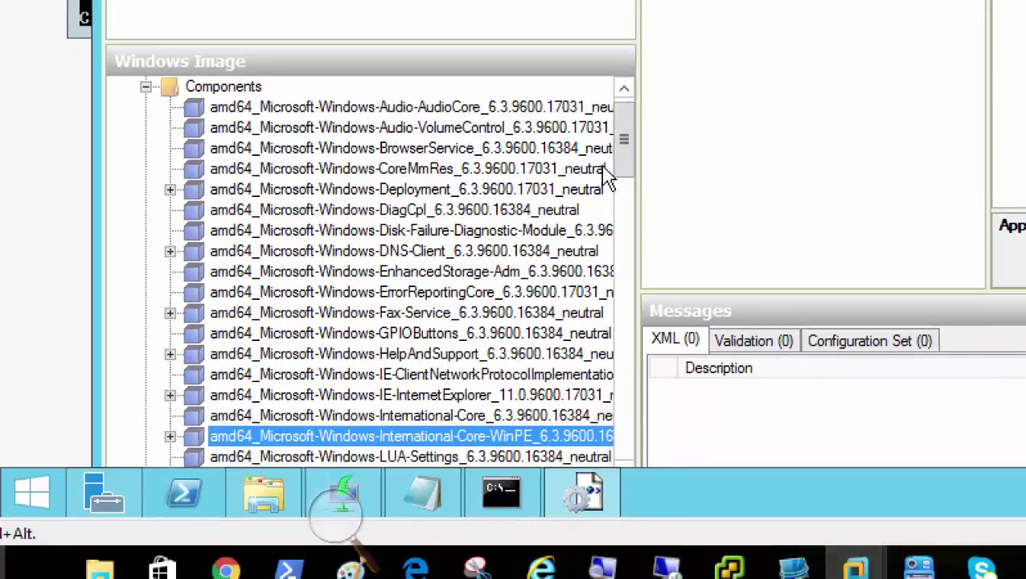
{"action": "left_click_drag", "start_coordinate": [624, 151], "coordinate": [623, 188]}
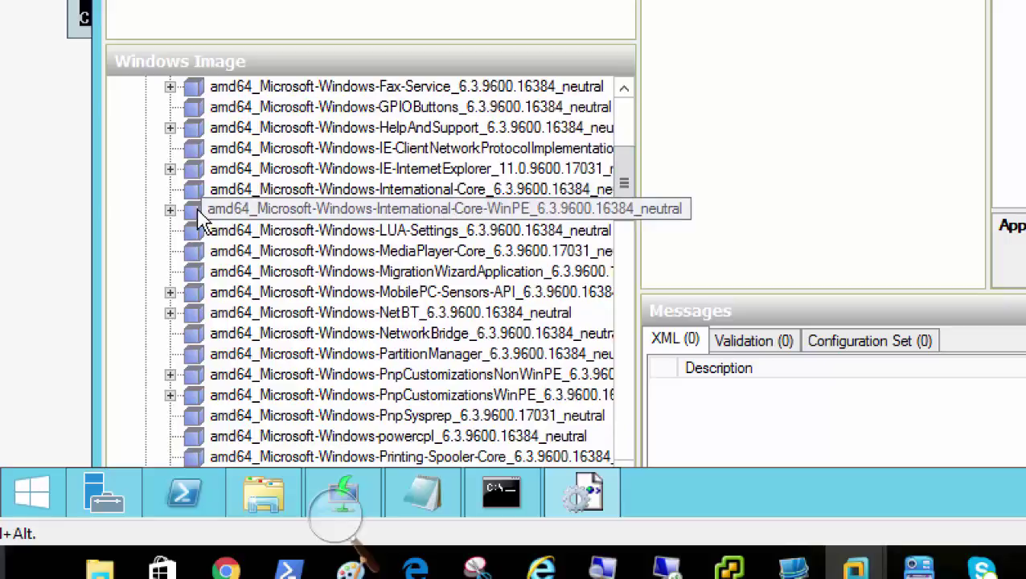
{"action": "left_click", "coordinate": [170, 210]}
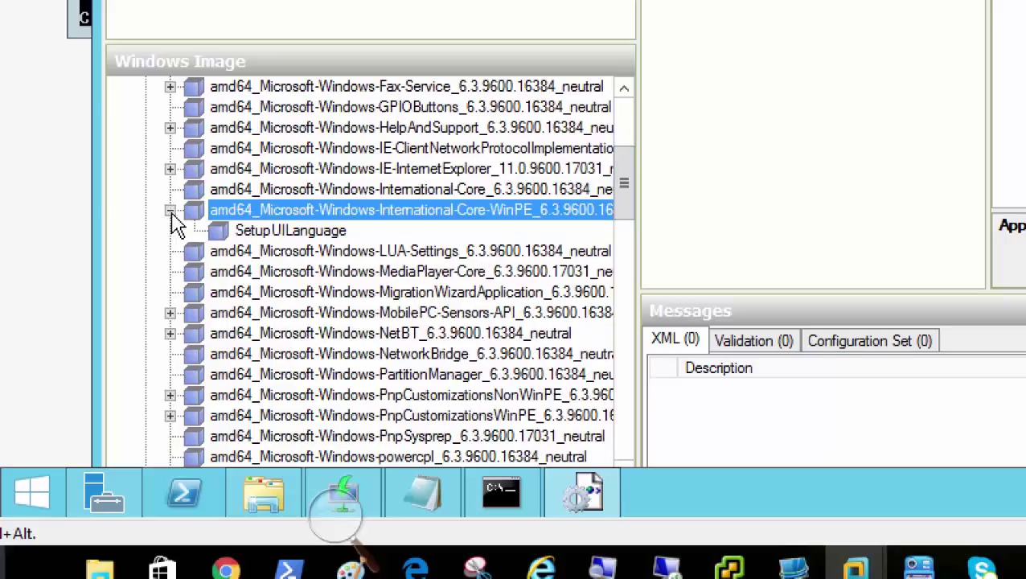
{"action": "right_click", "coordinate": [447, 217]}
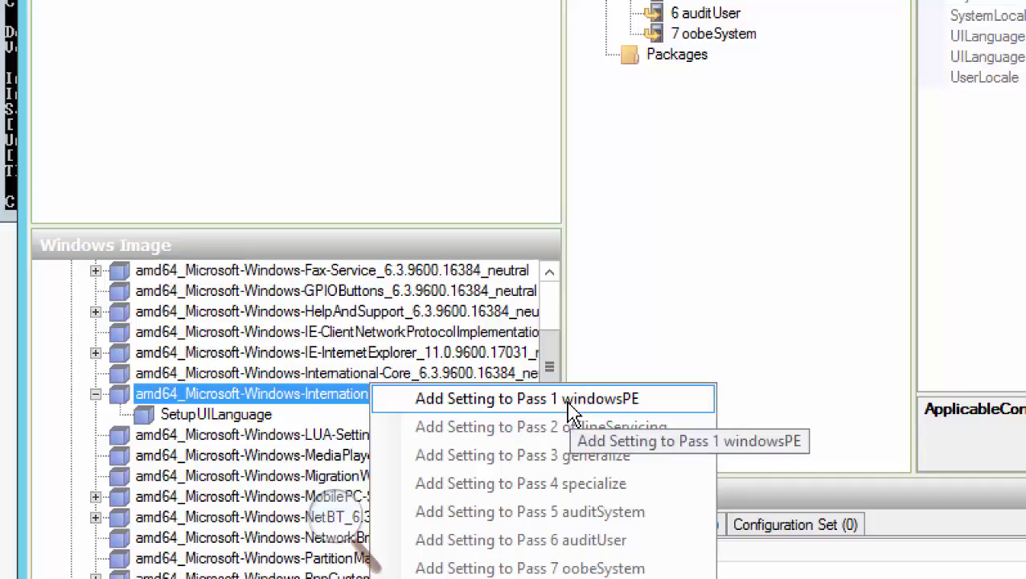
Add International-Core-WinPE to pass 1 windowsPE of the answer file
{"action": "left_click", "coordinate": [569, 412]}
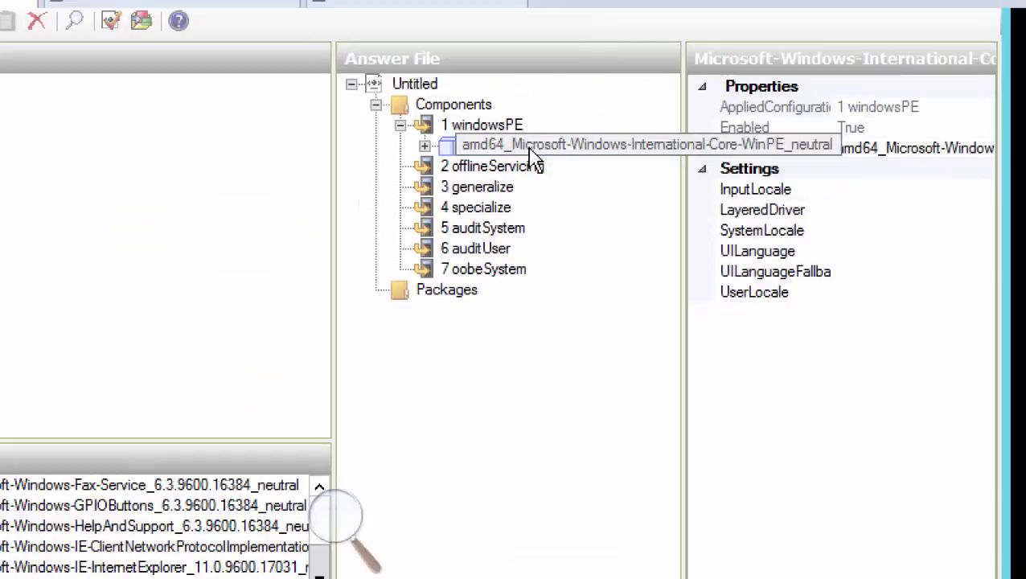
Set InputLocale to en-US and copy the value for reuse
{"action": "left_click", "coordinate": [912, 195]}
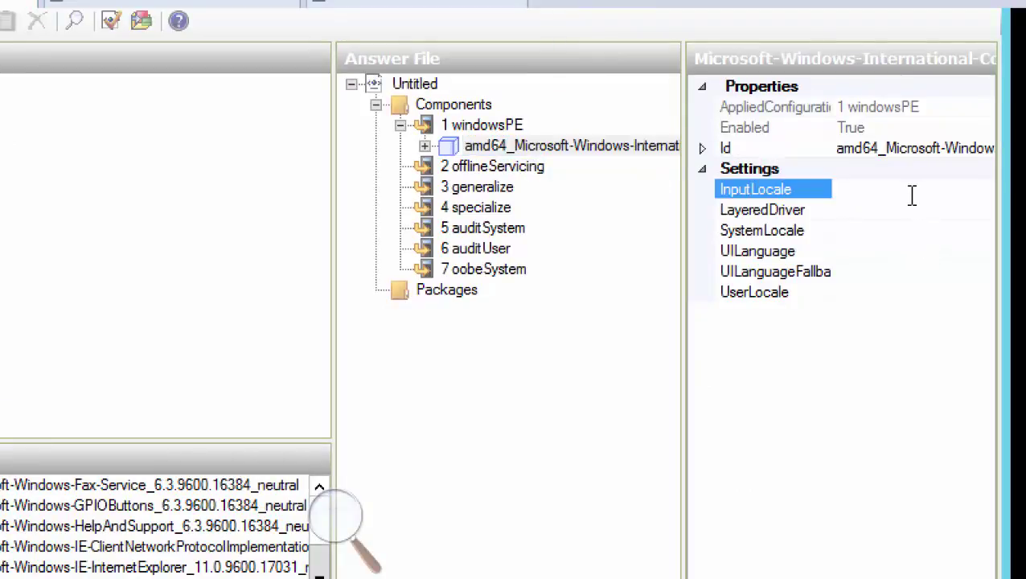
{"action": "left_click", "coordinate": [888, 239]}
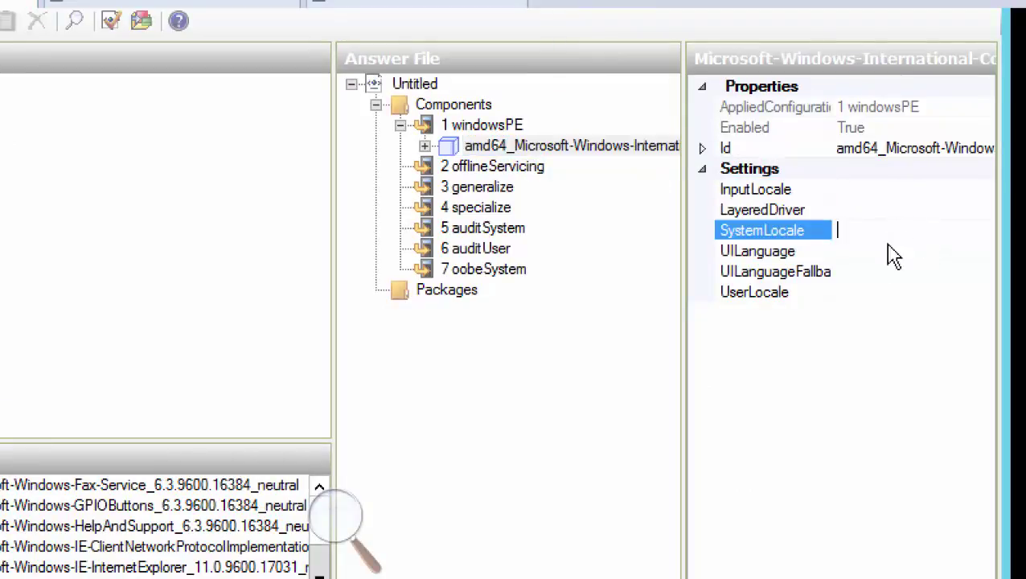
{"action": "left_click", "coordinate": [870, 252]}
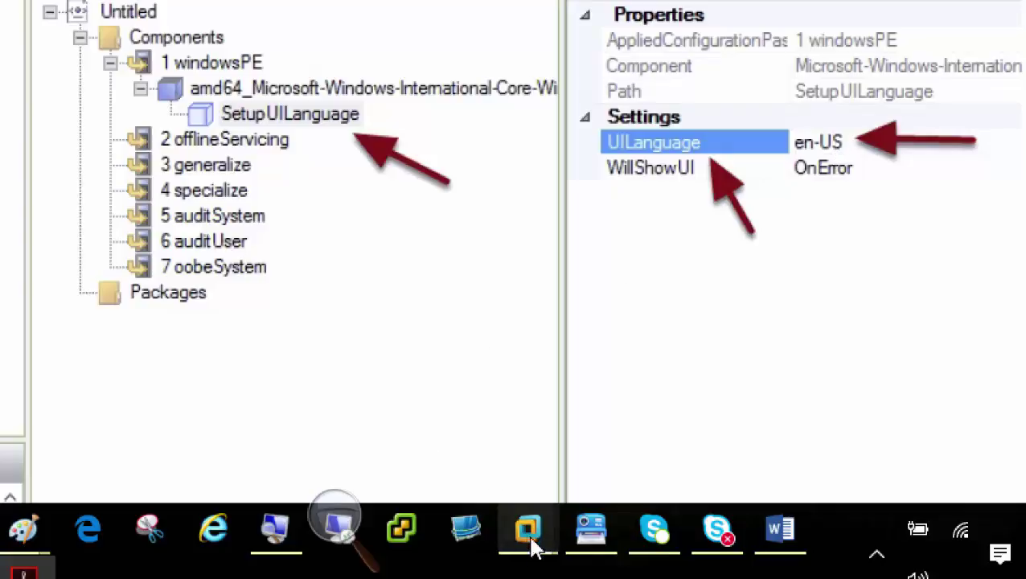
{"action": "mouse_move", "coordinate": [530, 547]}
{"action": "left_click", "coordinate": [541, 406]}
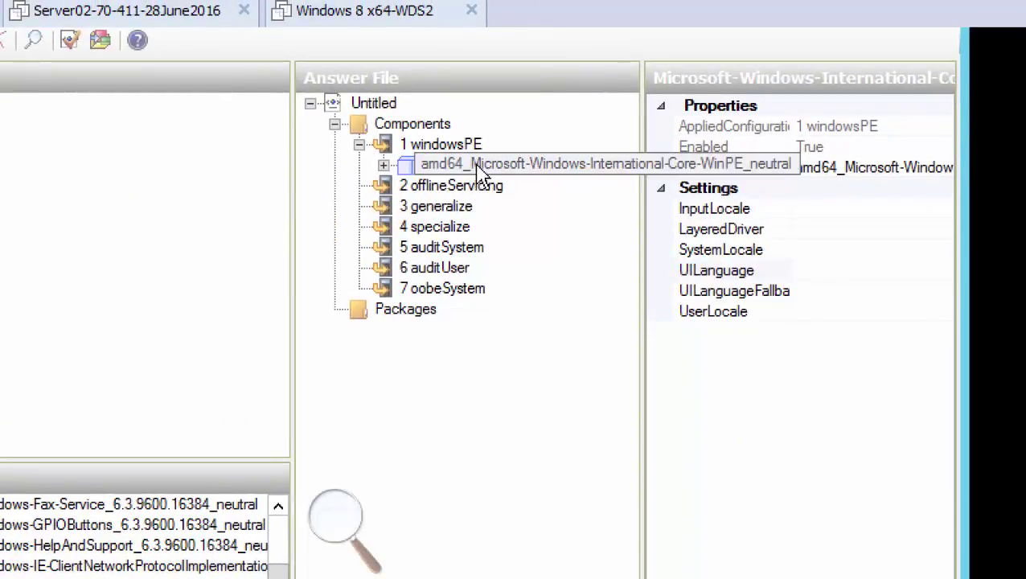
{"action": "left_click", "coordinate": [830, 211]}
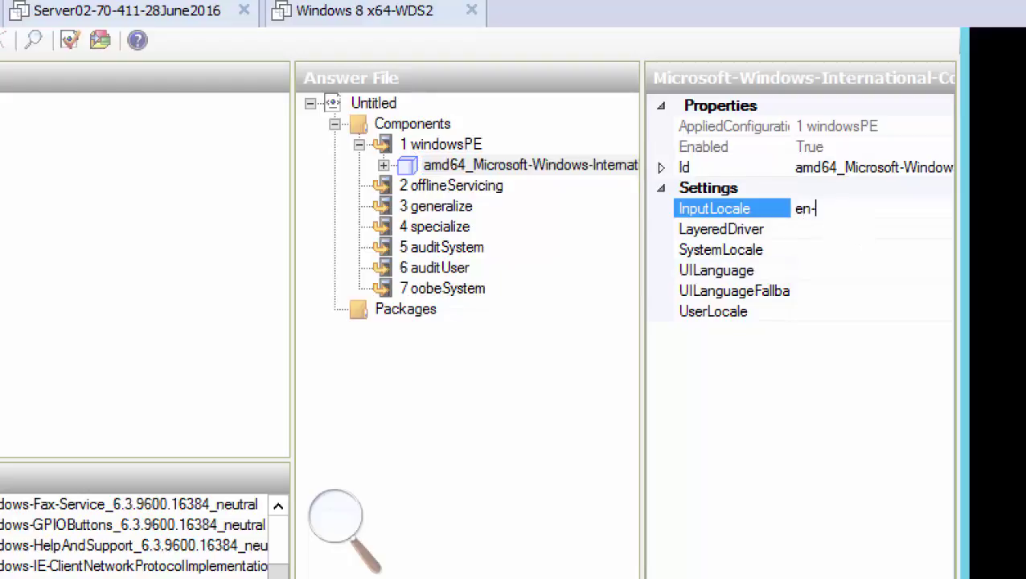
{"action": "type", "text": "en-US"}
{"action": "double_click", "coordinate": [792, 205]}
{"action": "key", "text": "ctrl+c"}
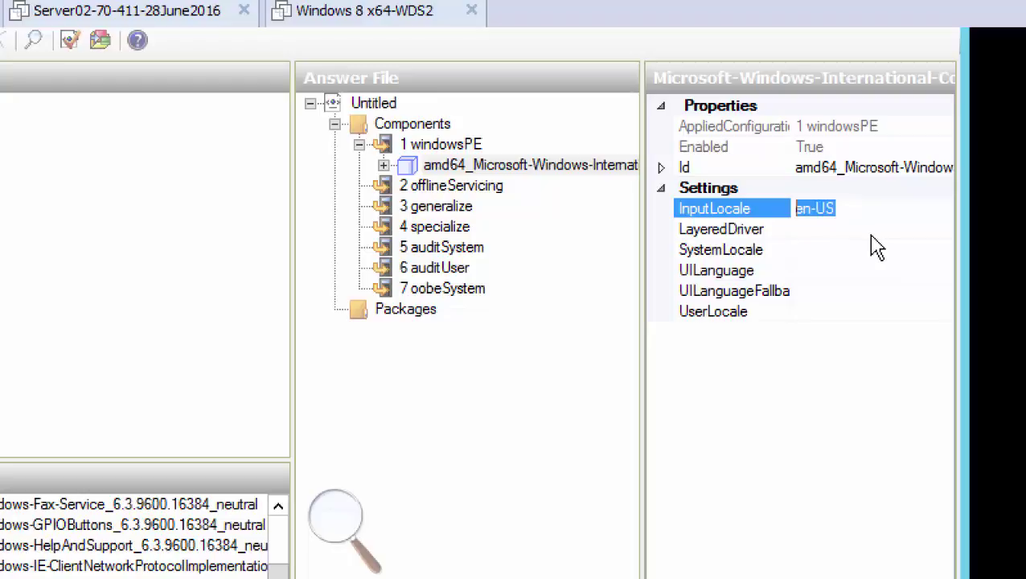
{"action": "left_click", "coordinate": [830, 249]}
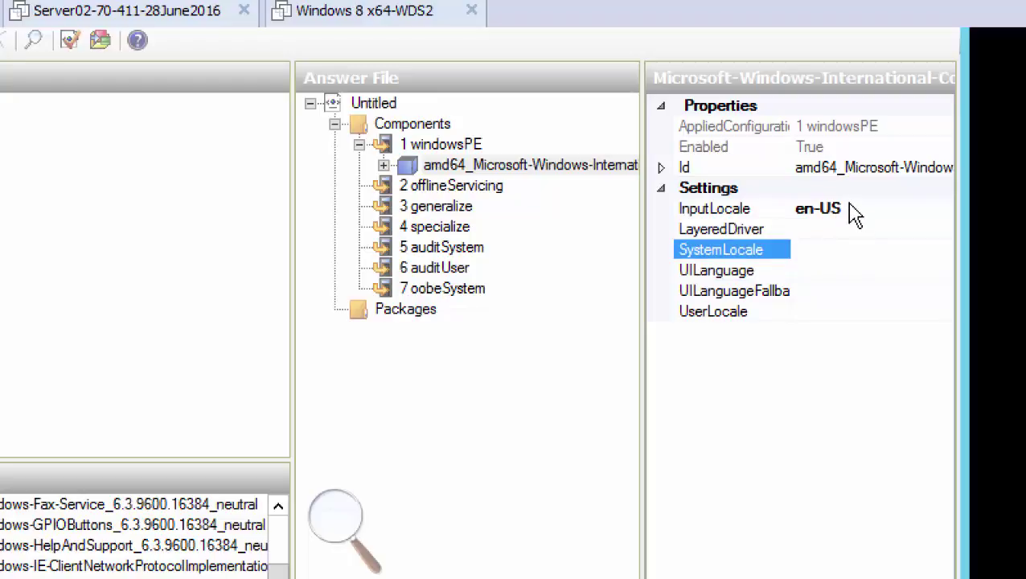
Paste en-US into SystemLocale, UILanguage, UILanguageFallback and UserLocale
{"action": "left_click", "coordinate": [846, 208]}
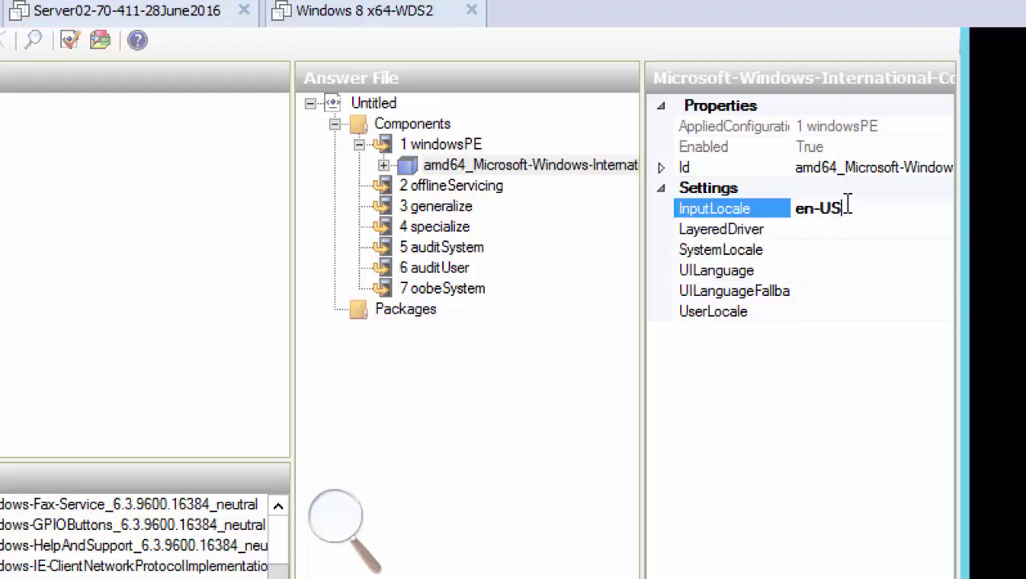
{"action": "left_click", "coordinate": [822, 245]}
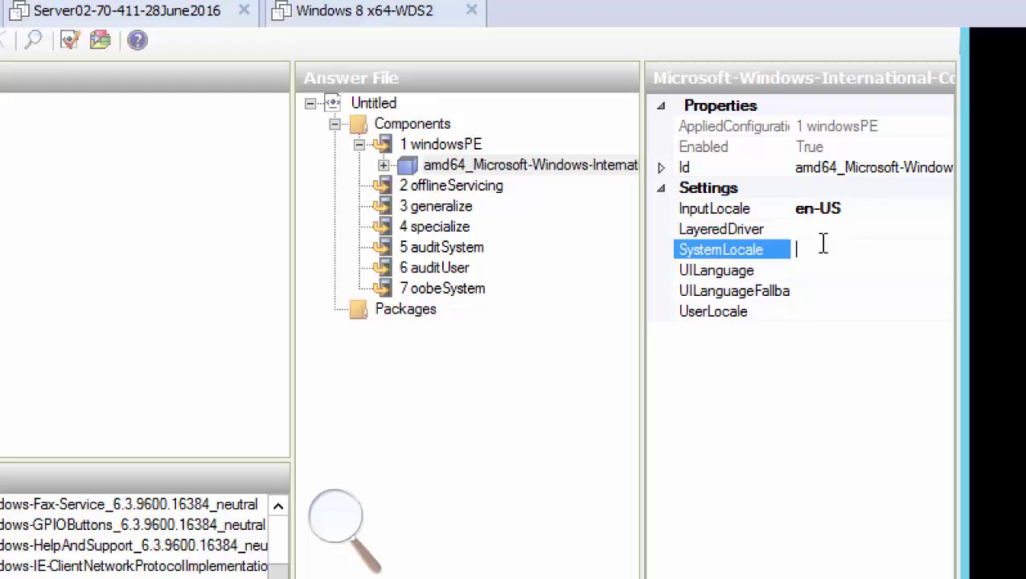
{"action": "left_click", "coordinate": [841, 206]}
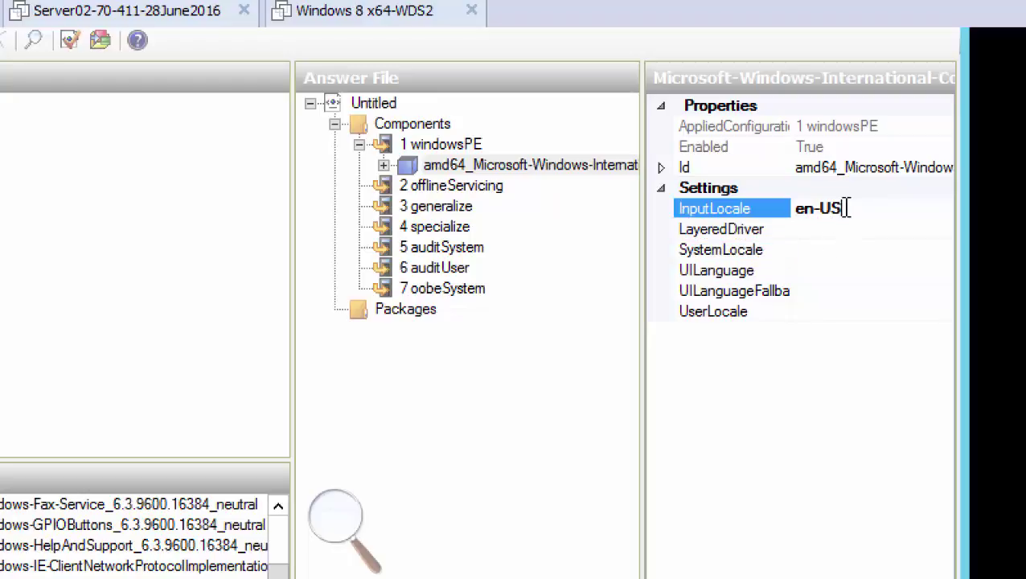
{"action": "left_click", "coordinate": [818, 247]}
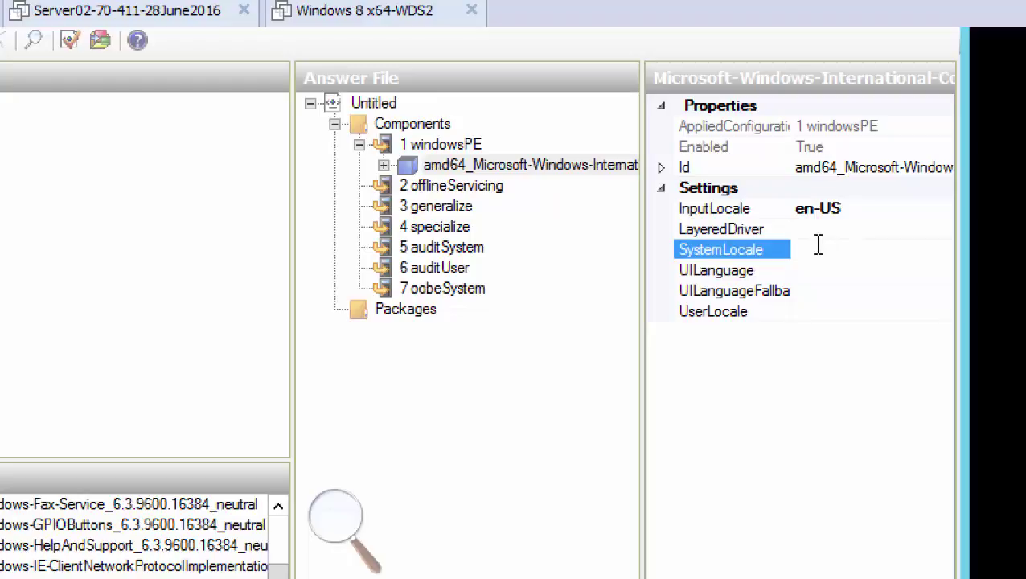
{"action": "key", "text": "ctrl+v"}
{"action": "left_click", "coordinate": [830, 270]}
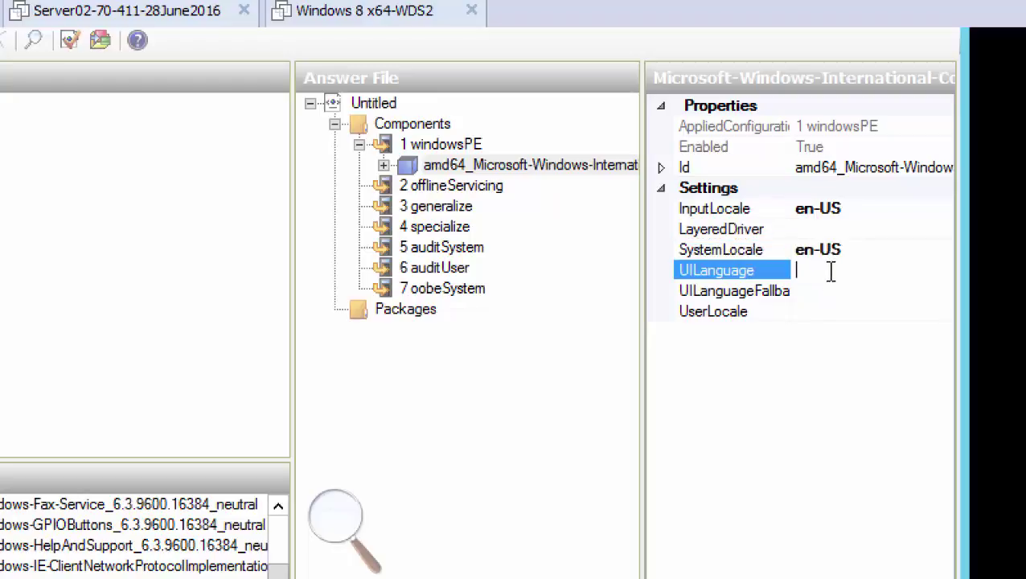
{"action": "key", "text": "ctrl+v"}
{"action": "left_click", "coordinate": [824, 291]}
{"action": "key", "text": "ctrl+v"}
{"action": "left_click", "coordinate": [822, 311]}
{"action": "key", "text": "ctrl+v"}
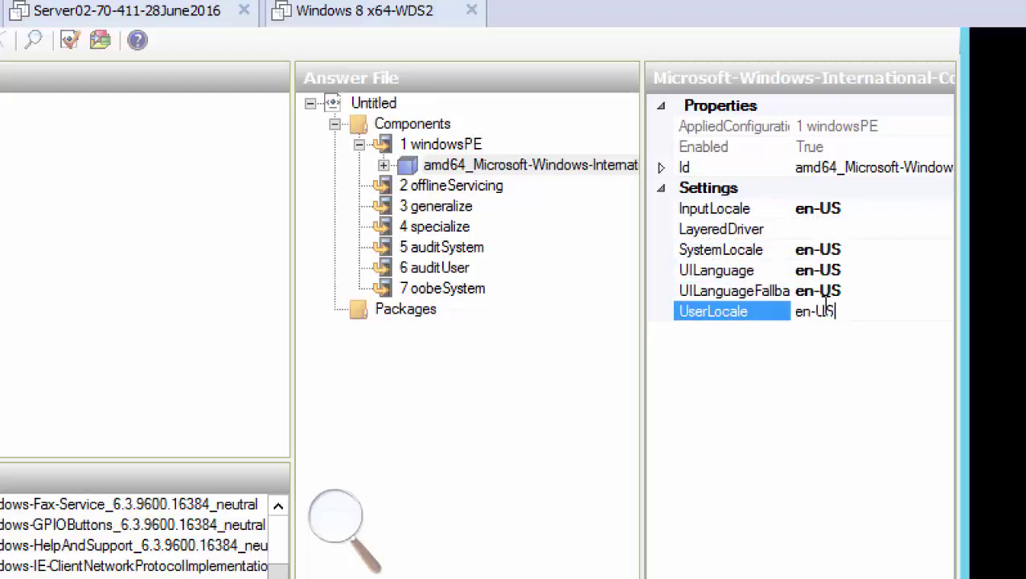
{"action": "key", "text": "Return"}
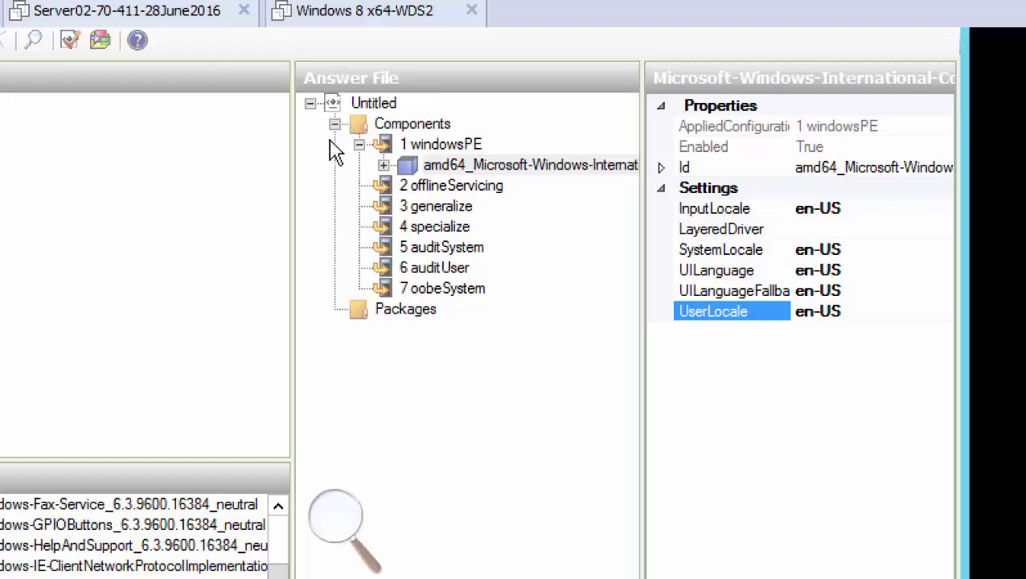
Under International-Core-WinPE, set SetupUILanguage's UILanguage to en-US
{"action": "left_click", "coordinate": [384, 165]}
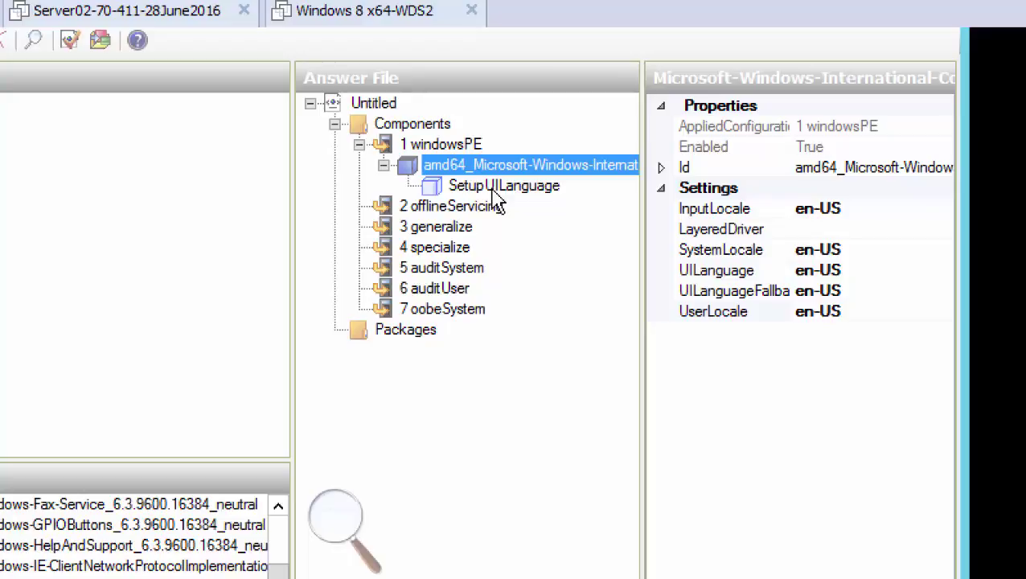
{"action": "left_click", "coordinate": [496, 190]}
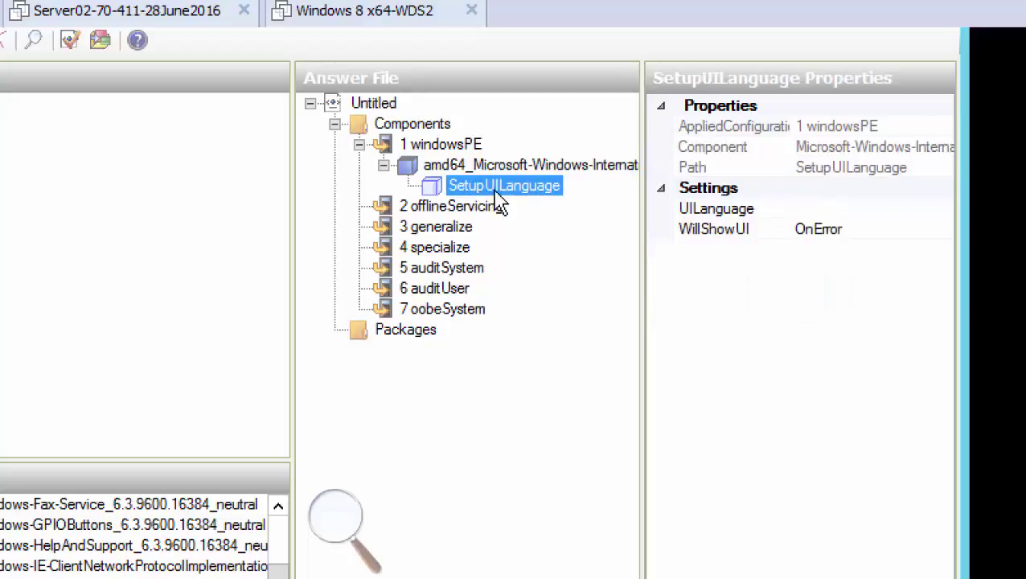
{"action": "left_click", "coordinate": [499, 165]}
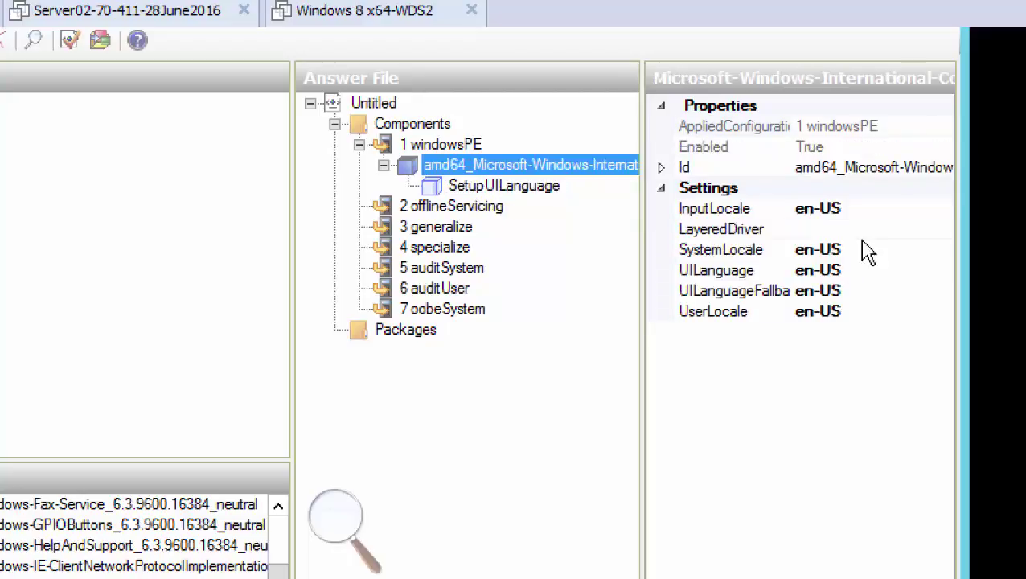
{"action": "left_click", "coordinate": [515, 191]}
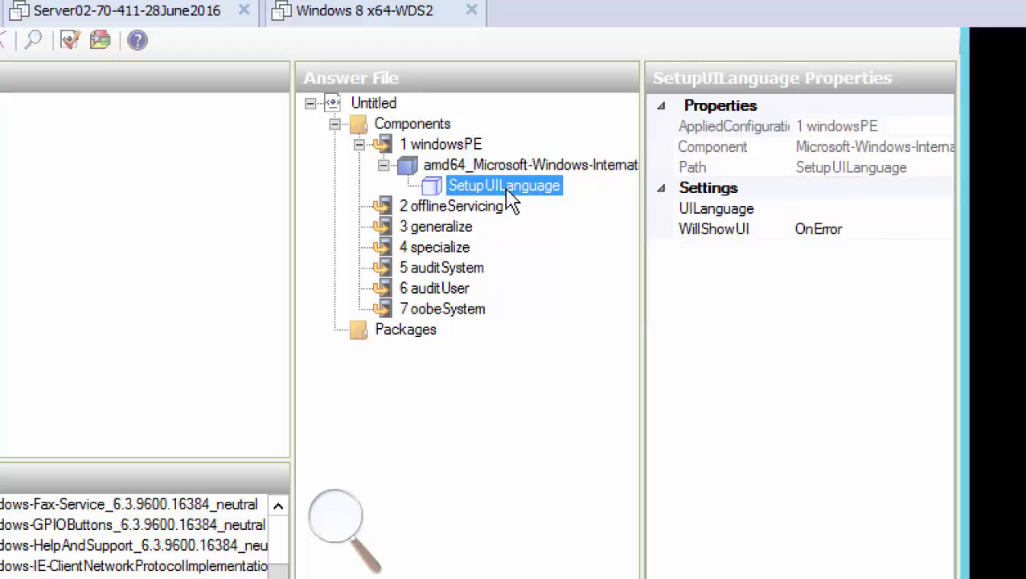
{"action": "left_click", "coordinate": [834, 207]}
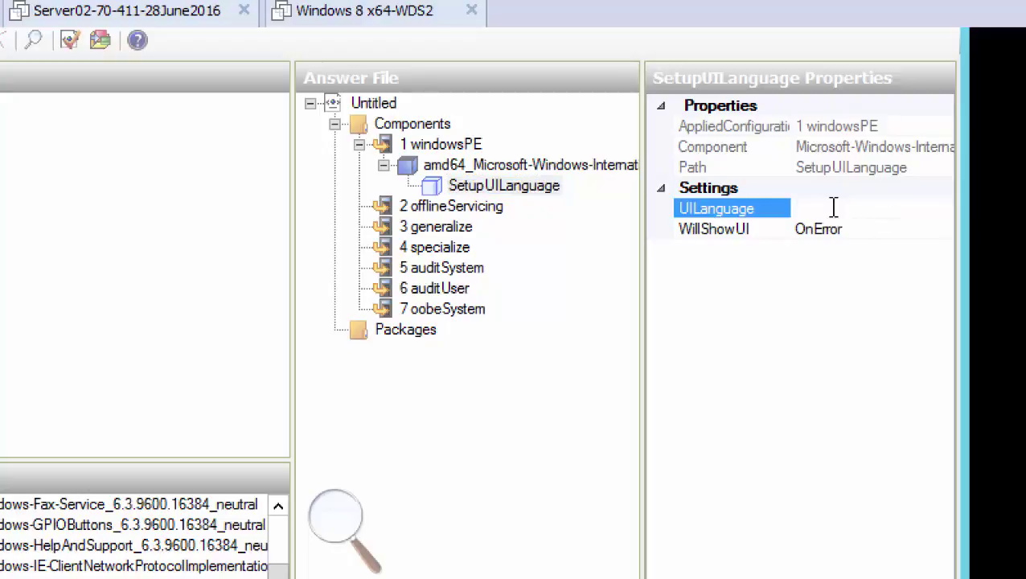
{"action": "type", "text": "en-US"}
{"action": "key", "text": "Return"}
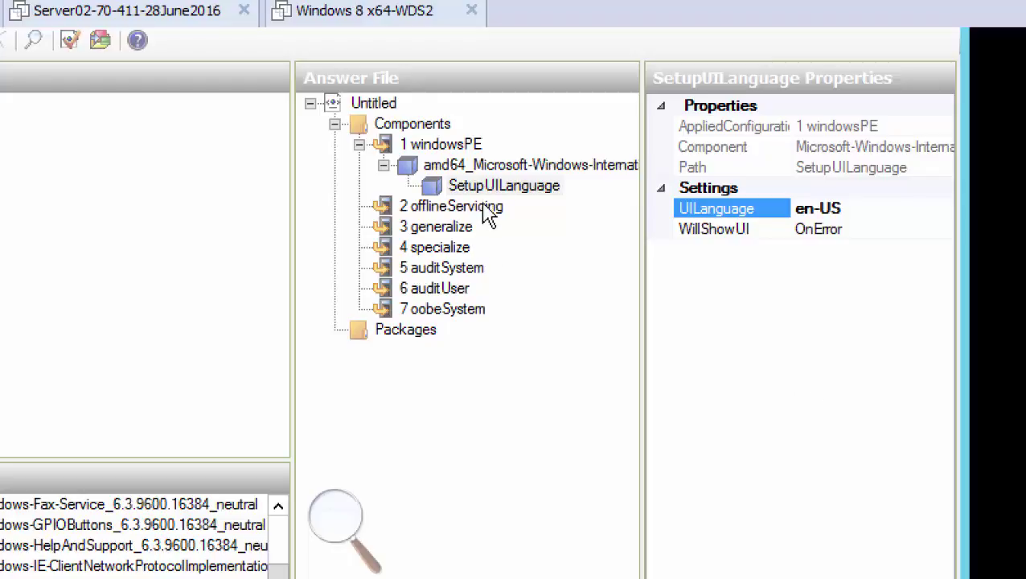
{"action": "left_click", "coordinate": [382, 164]}
Recheck SetupUILanguage, then find the PDF's screenshot of DiskConfiguration added to windowsPE
{"action": "left_click", "coordinate": [382, 165]}
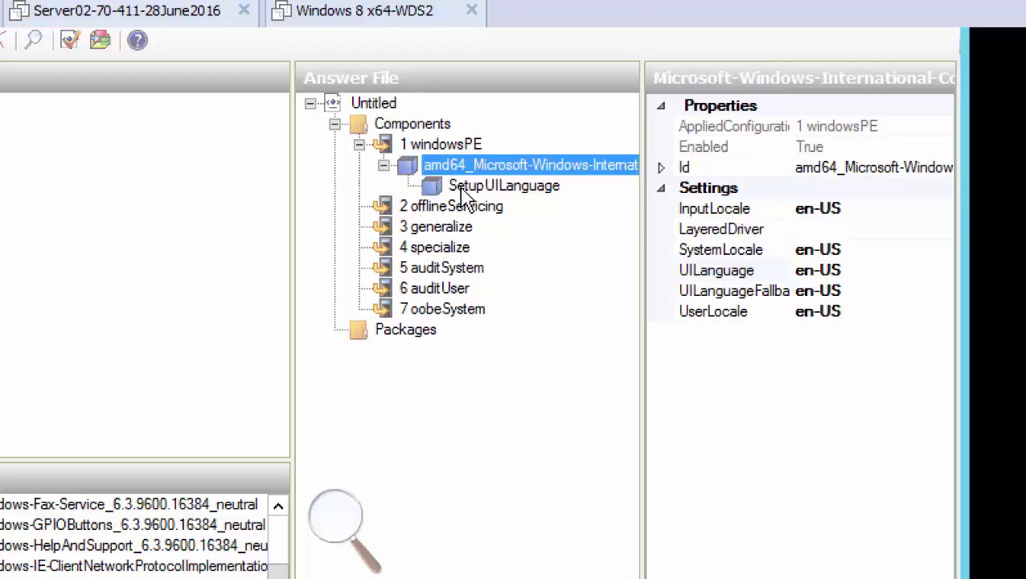
{"action": "left_click", "coordinate": [508, 190]}
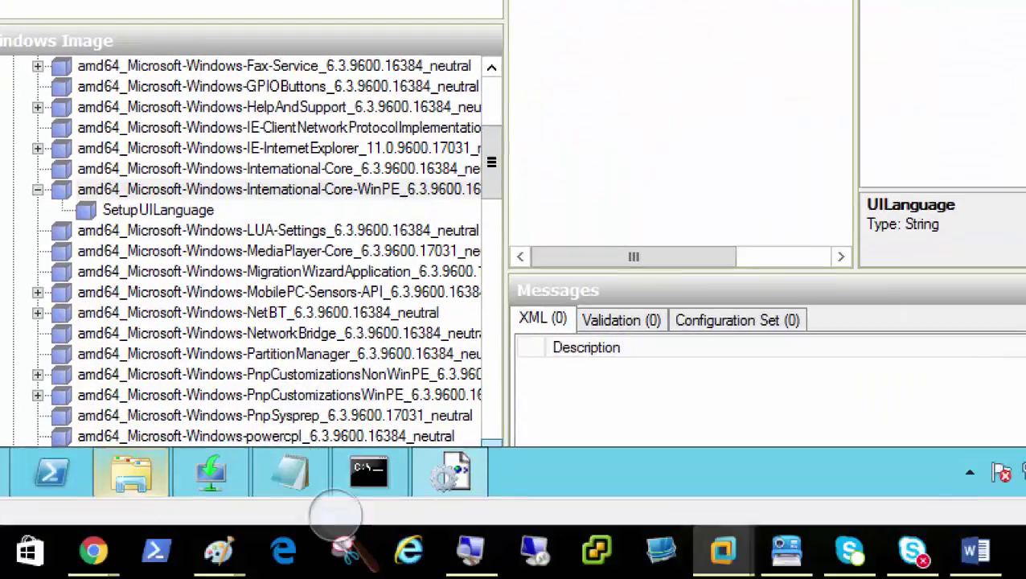
{"action": "mouse_move", "coordinate": [112, 551]}
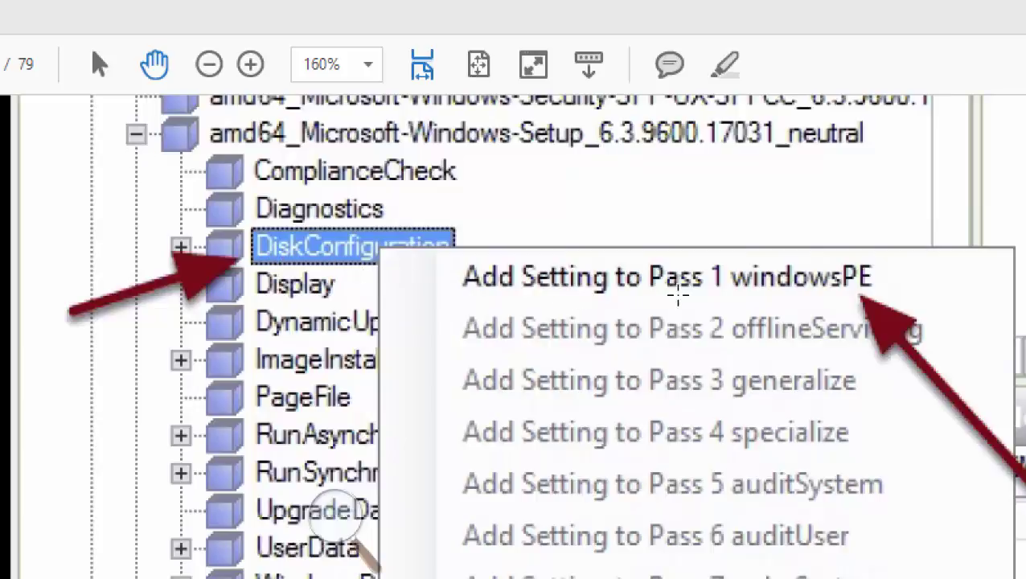
{"action": "scroll", "coordinate": [563, 298], "scroll_direction": "down", "scroll_amount": 5}
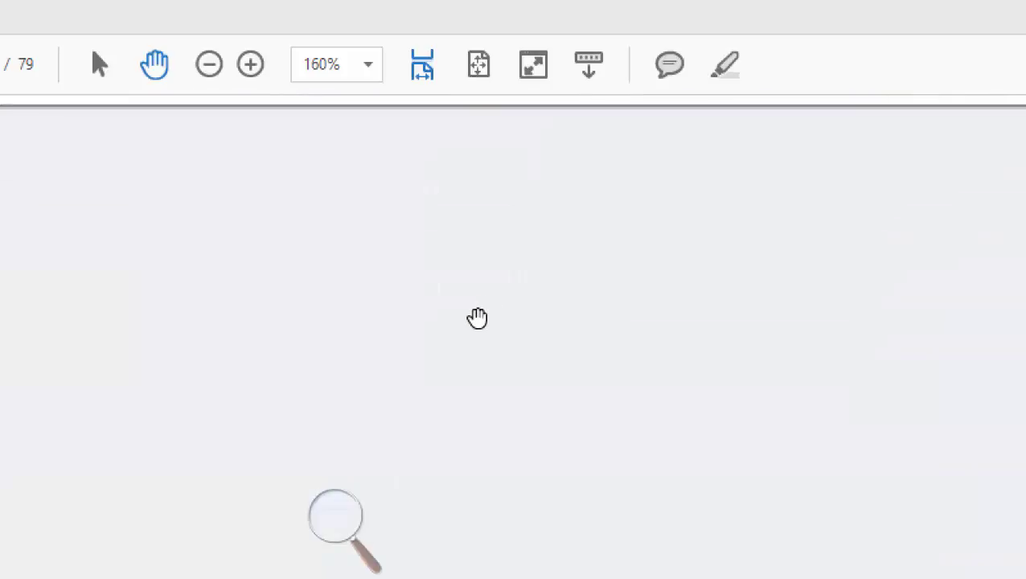
{"action": "scroll", "coordinate": [477, 318], "scroll_direction": "down", "scroll_amount": 10}
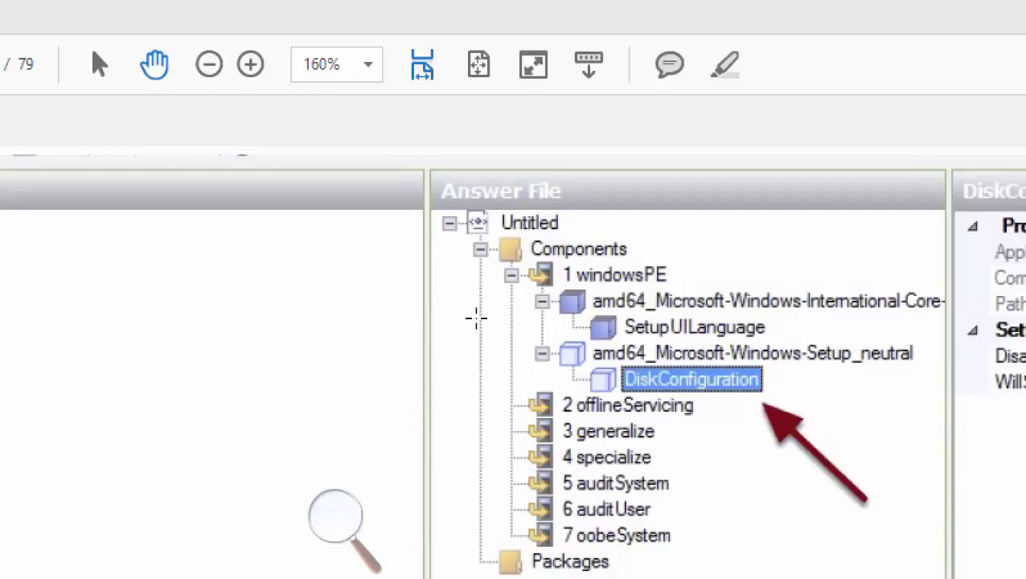
{"action": "scroll", "coordinate": [477, 317], "scroll_direction": "down", "scroll_amount": 2}
{"action": "scroll", "coordinate": [481, 312], "scroll_direction": "up", "scroll_amount": 6}
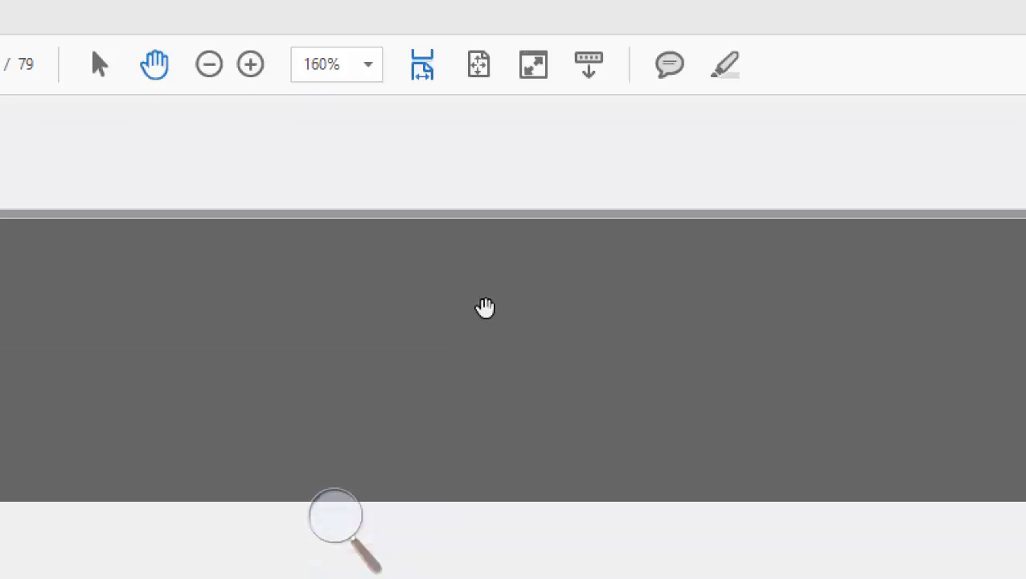
{"action": "scroll", "coordinate": [485, 307], "scroll_direction": "up", "scroll_amount": 10}
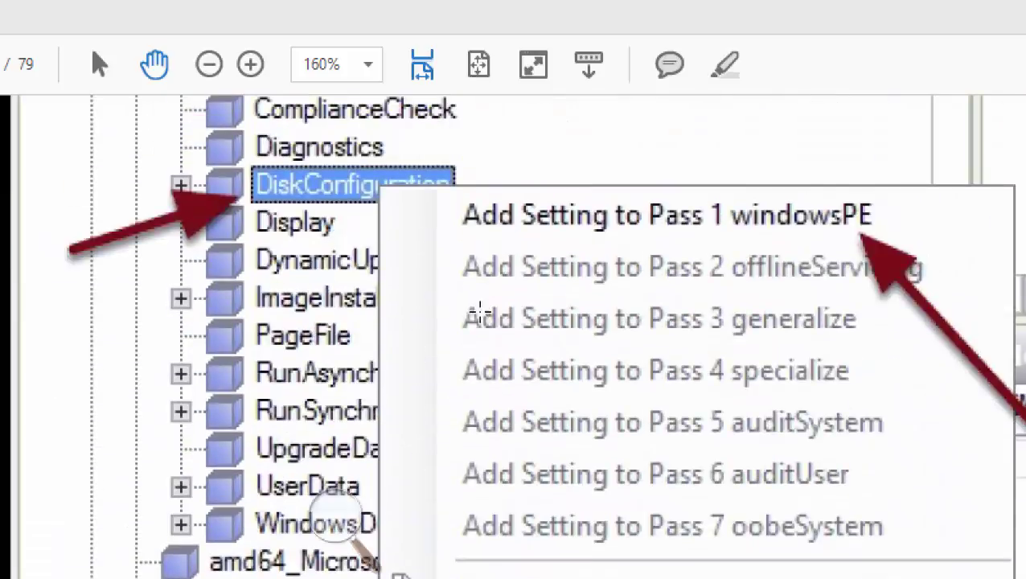
{"action": "scroll", "coordinate": [480, 313], "scroll_direction": "up", "scroll_amount": 3}
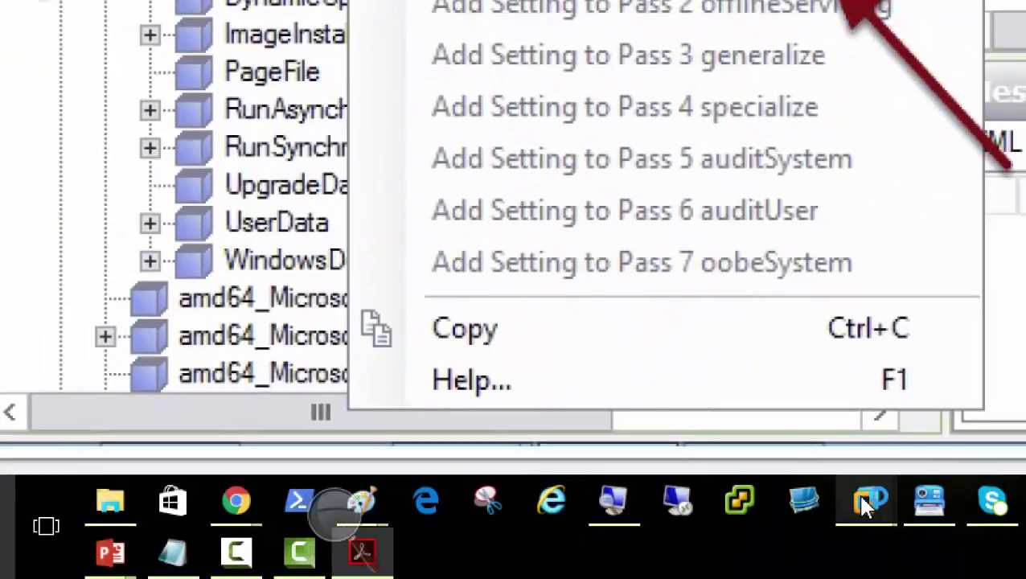
{"action": "mouse_move", "coordinate": [876, 500]}
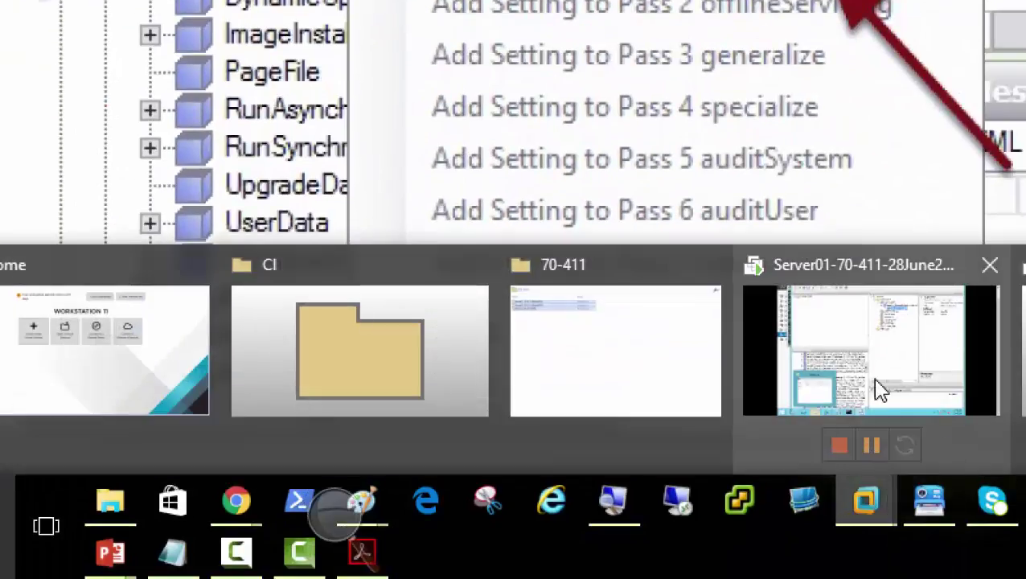
Return to Server01 and scroll the image's component list to the Setup components
{"action": "left_click", "coordinate": [866, 380]}
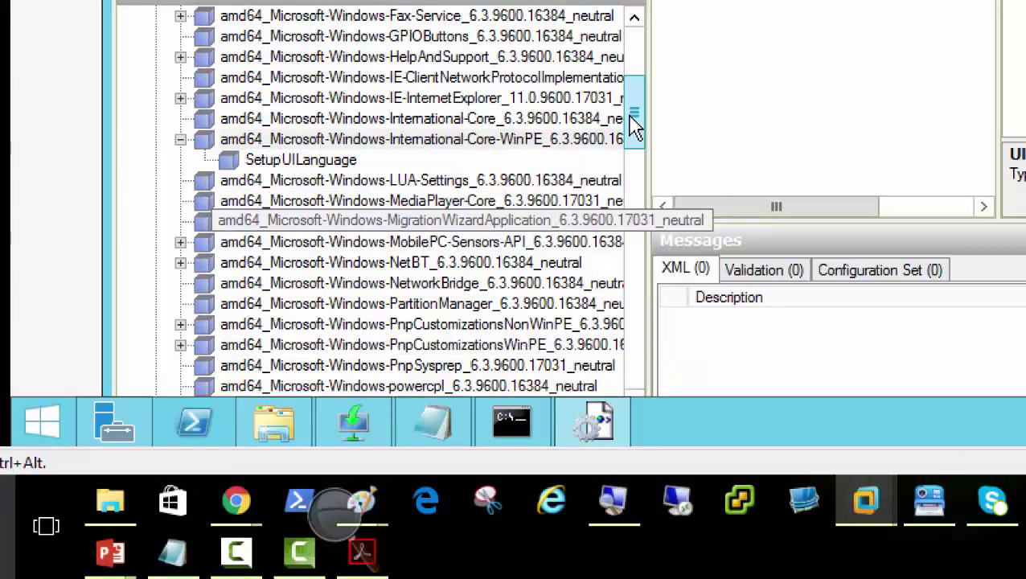
{"action": "left_click_drag", "start_coordinate": [634, 127], "coordinate": [634, 148]}
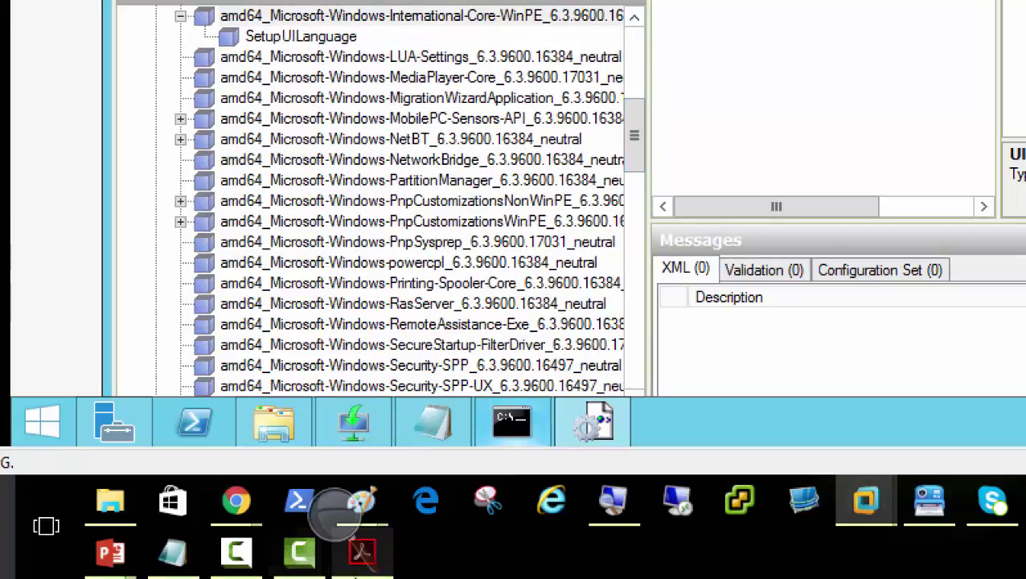
{"action": "left_click", "coordinate": [358, 563]}
{"action": "left_click", "coordinate": [358, 563]}
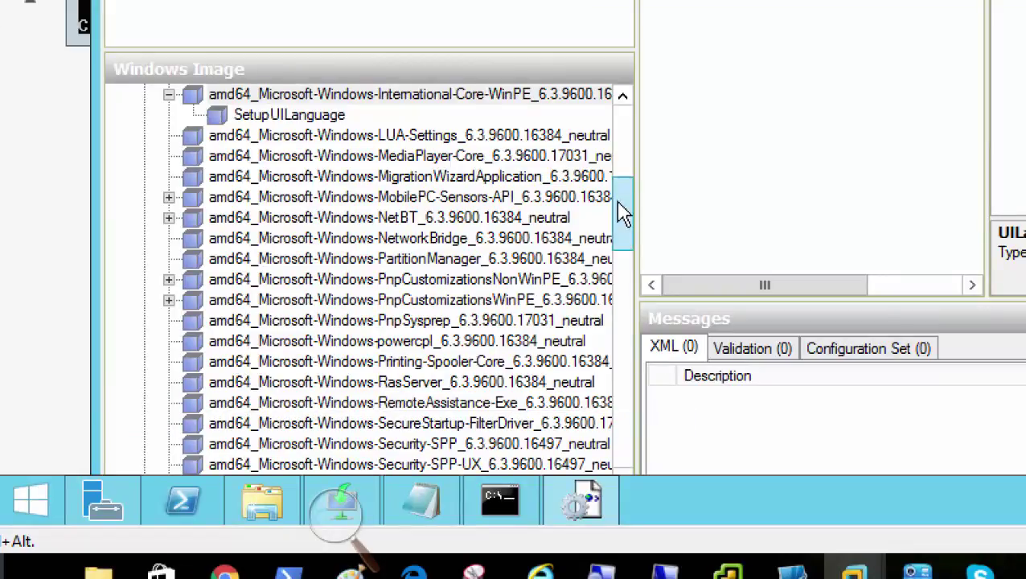
{"action": "left_click_drag", "start_coordinate": [619, 210], "coordinate": [618, 247]}
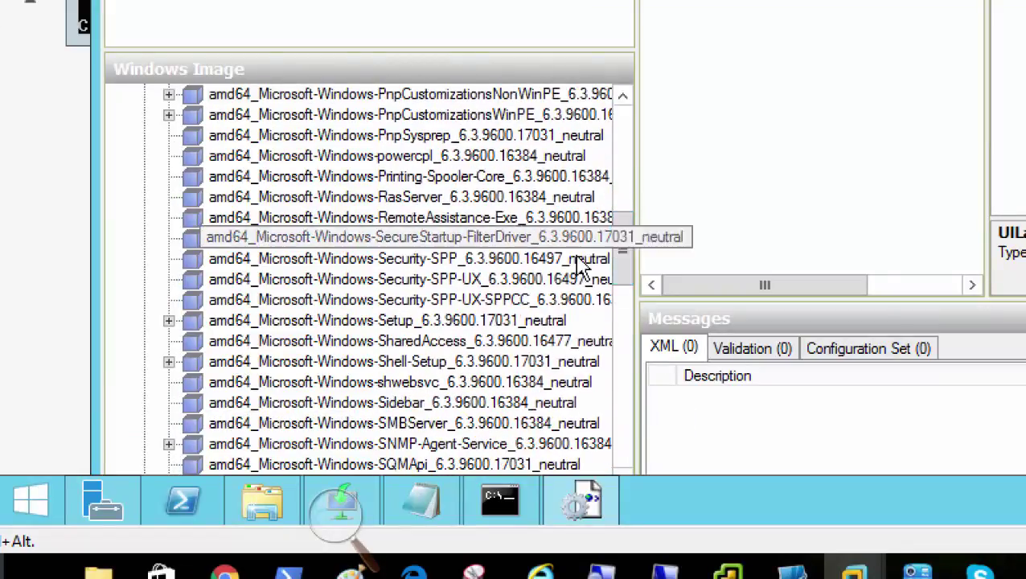
{"action": "left_click", "coordinate": [387, 364]}
{"action": "left_click_drag", "start_coordinate": [621, 246], "coordinate": [620, 278]}
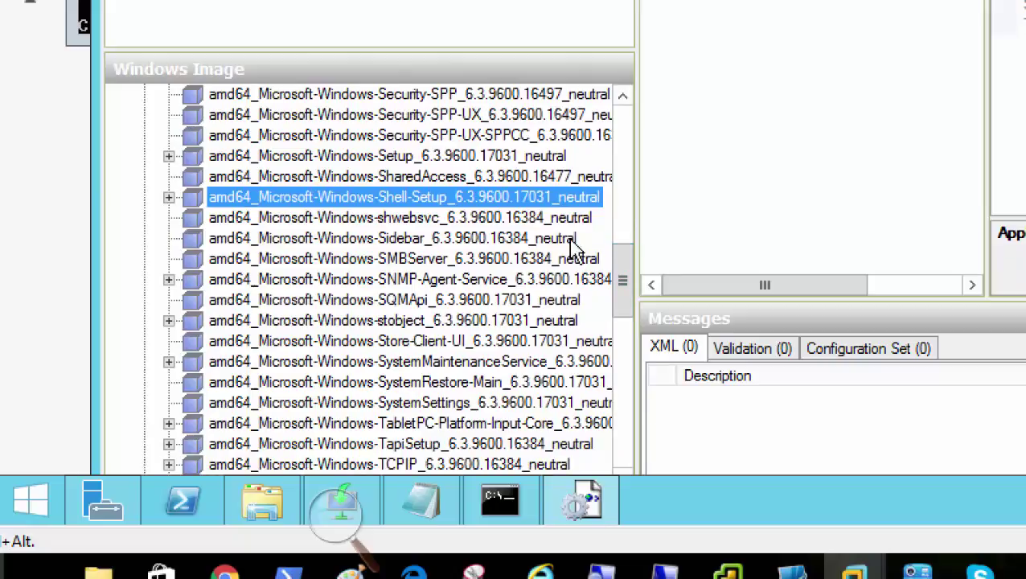
Expand amd64_Microsoft-Windows-Setup and add DiskConfiguration to pass 1 windowsPE
{"action": "left_click", "coordinate": [442, 158]}
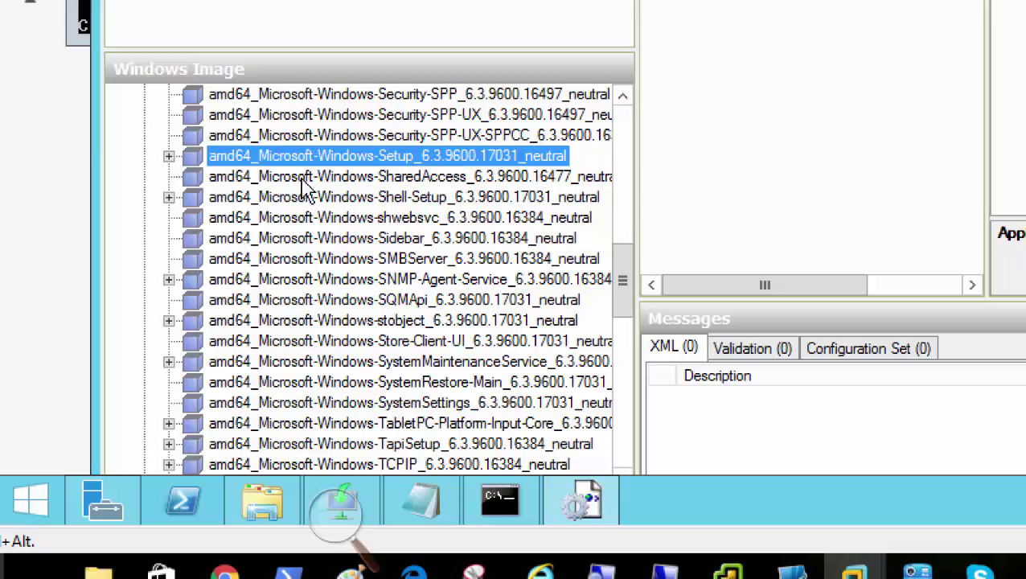
{"action": "left_click", "coordinate": [168, 156]}
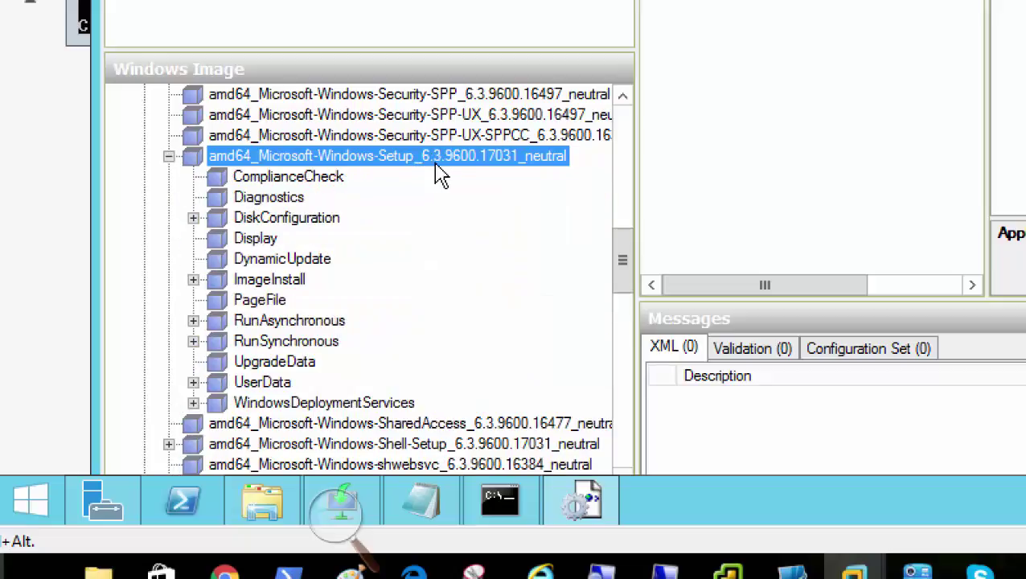
{"action": "left_click", "coordinate": [269, 225]}
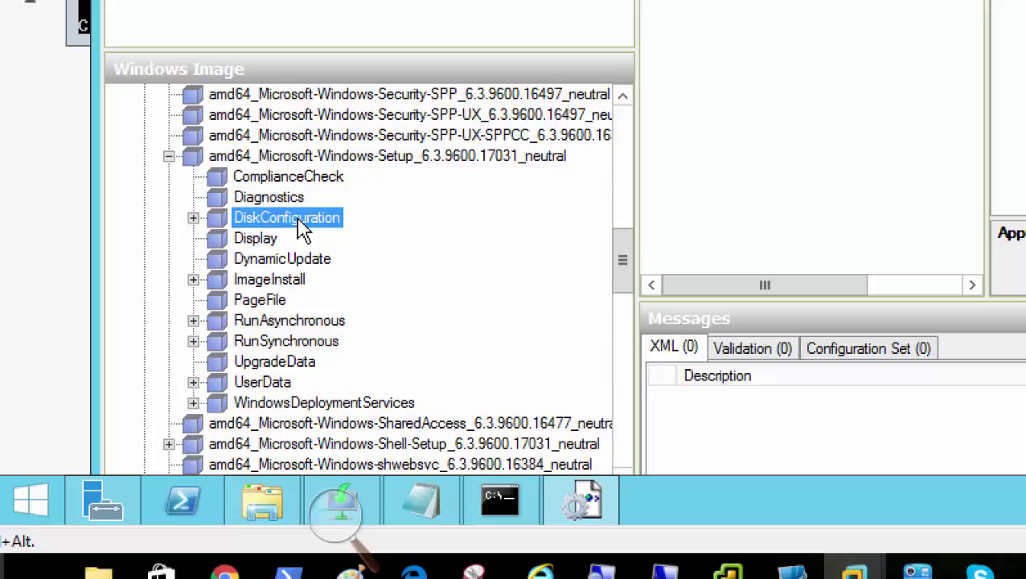
{"action": "right_click", "coordinate": [303, 231]}
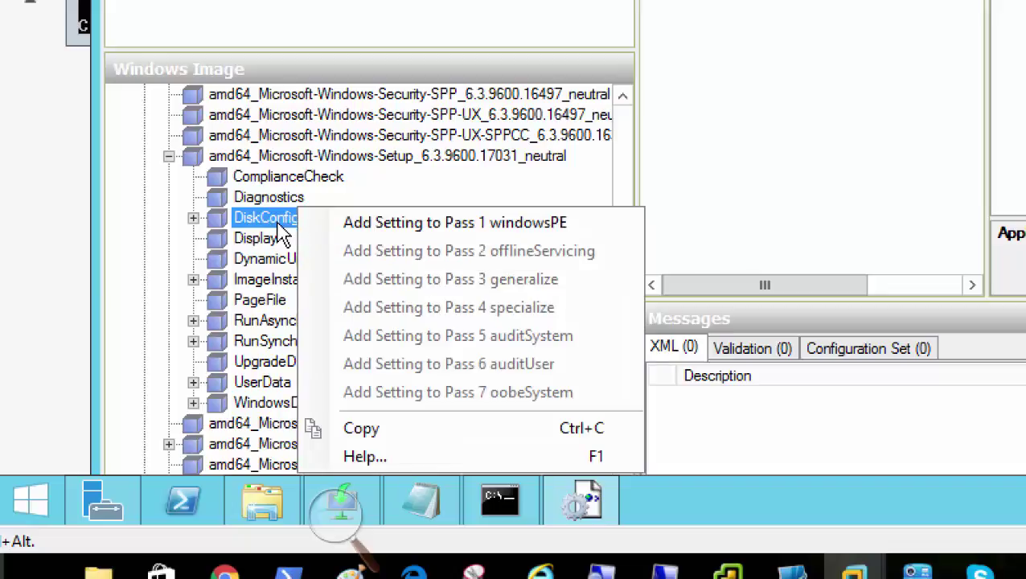
{"action": "left_click", "coordinate": [410, 230]}
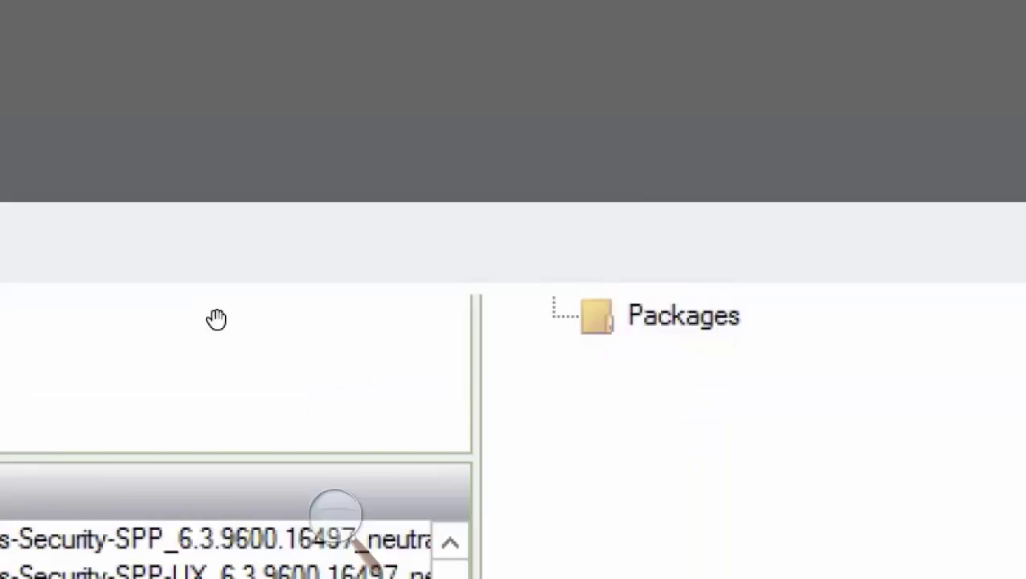
{"action": "right_click", "coordinate": [215, 320]}
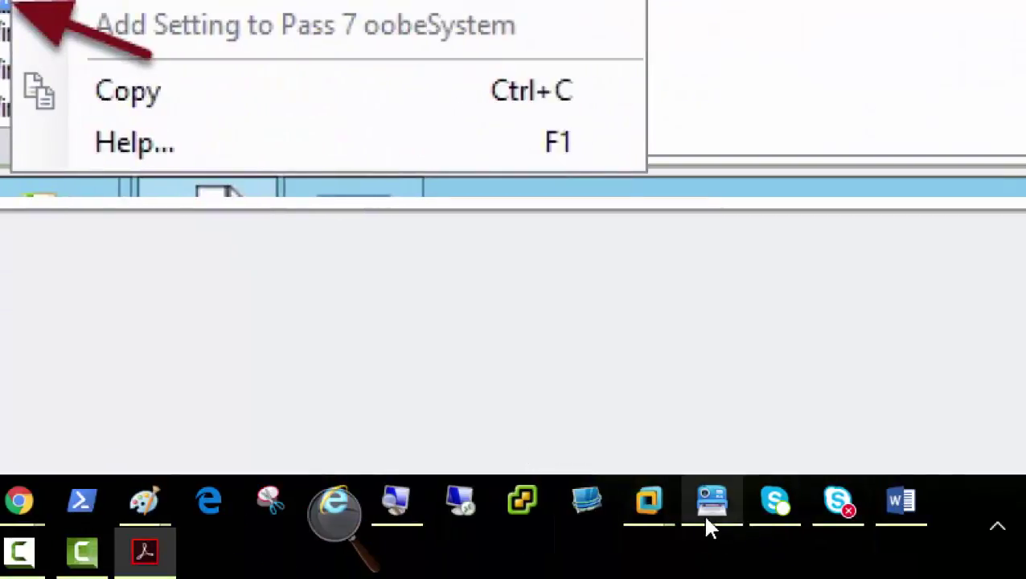
Add WindowsDeploymentServices to pass 1 windowsPE beside DiskConfiguration and check both in the answer file
{"action": "mouse_move", "coordinate": [649, 512]}
{"action": "left_click", "coordinate": [656, 362]}
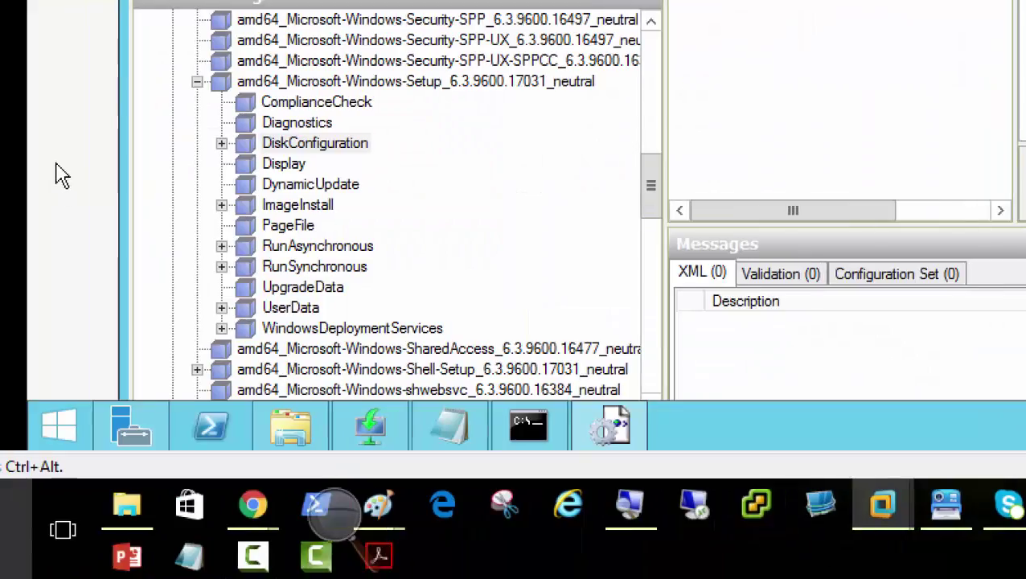
{"action": "left_click", "coordinate": [305, 151]}
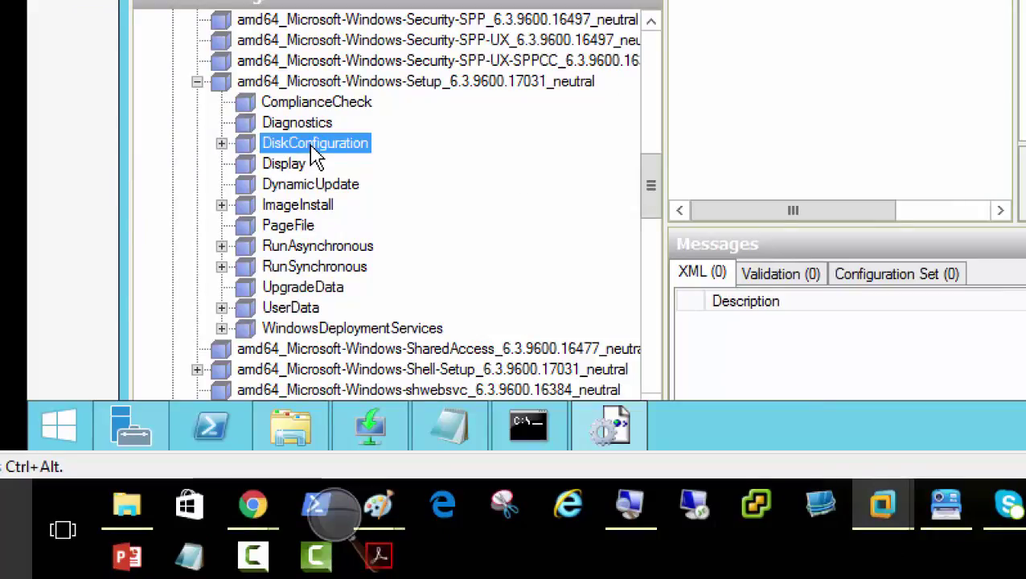
{"action": "right_click", "coordinate": [314, 151]}
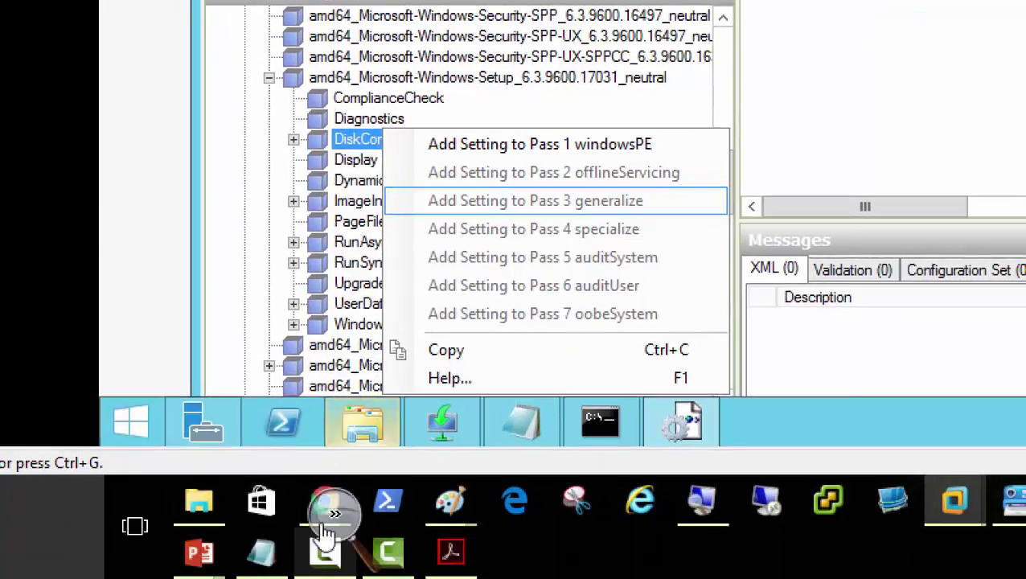
{"action": "left_click", "coordinate": [343, 325]}
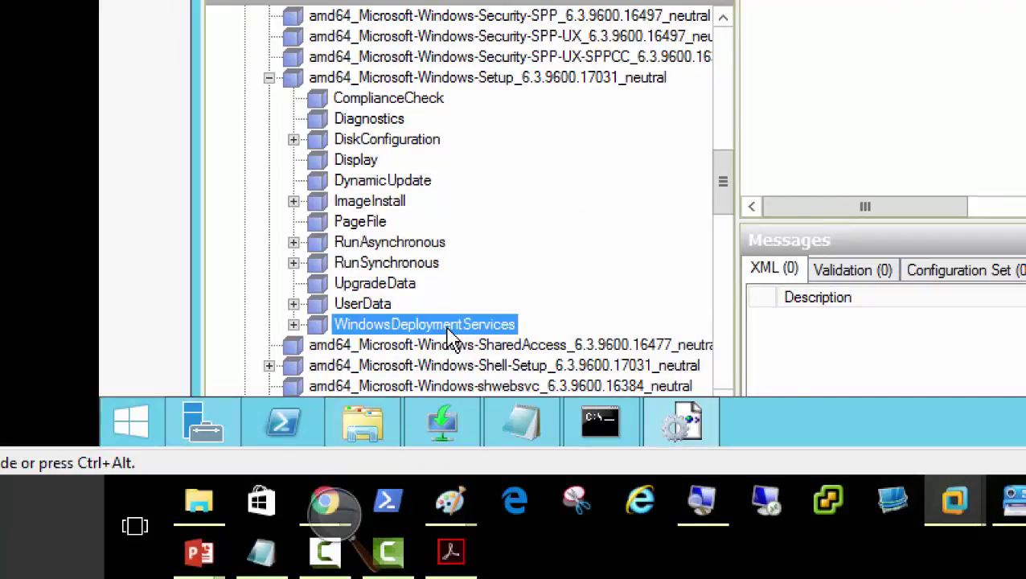
{"action": "right_click", "coordinate": [450, 336]}
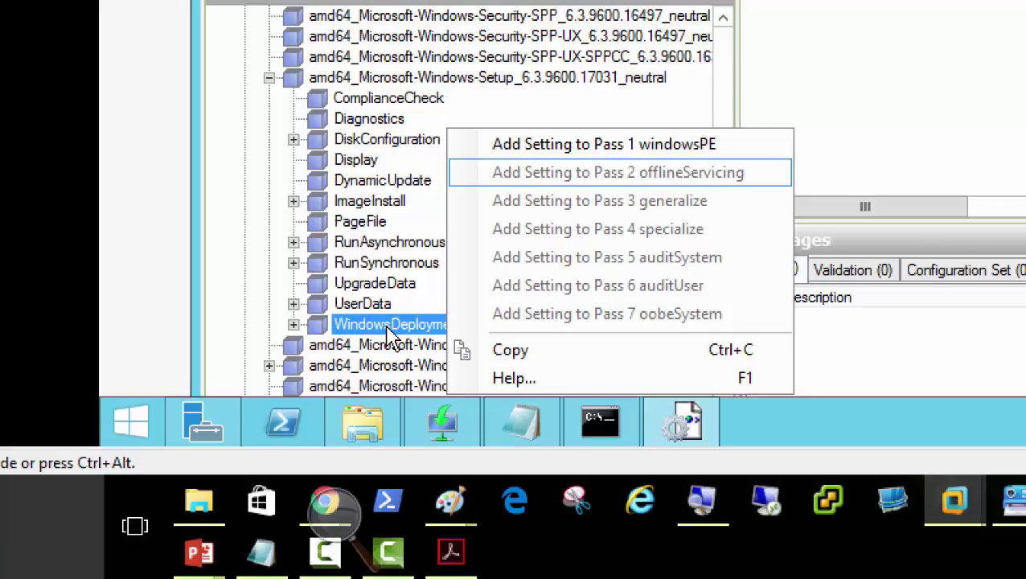
{"action": "left_click", "coordinate": [599, 149]}
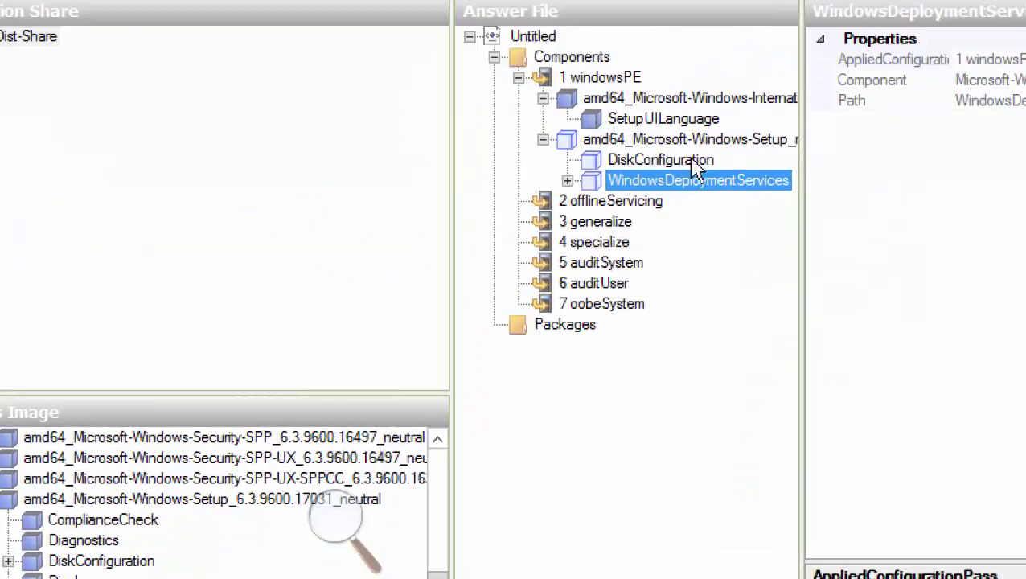
{"action": "left_click", "coordinate": [697, 165]}
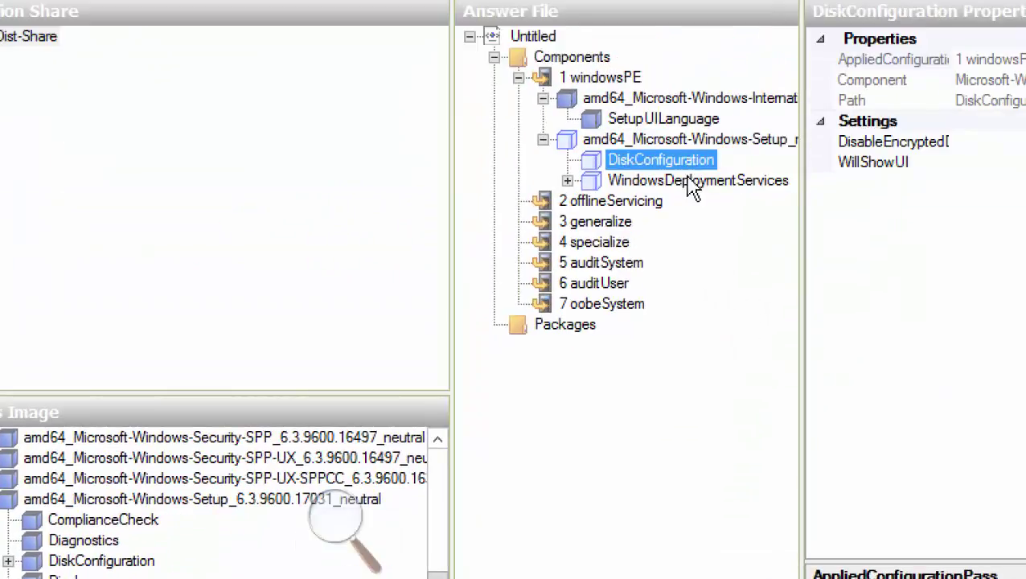
{"action": "left_click", "coordinate": [687, 185]}
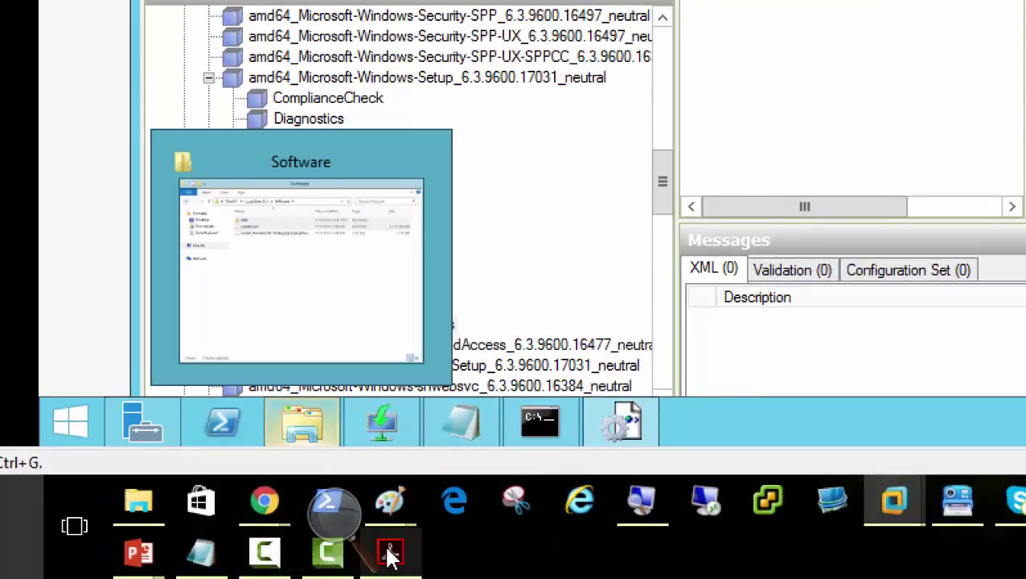
Bring up page 21 of the PDF guide, showing Disk 0 with WillWipeDisk true
{"action": "left_click", "coordinate": [391, 553]}
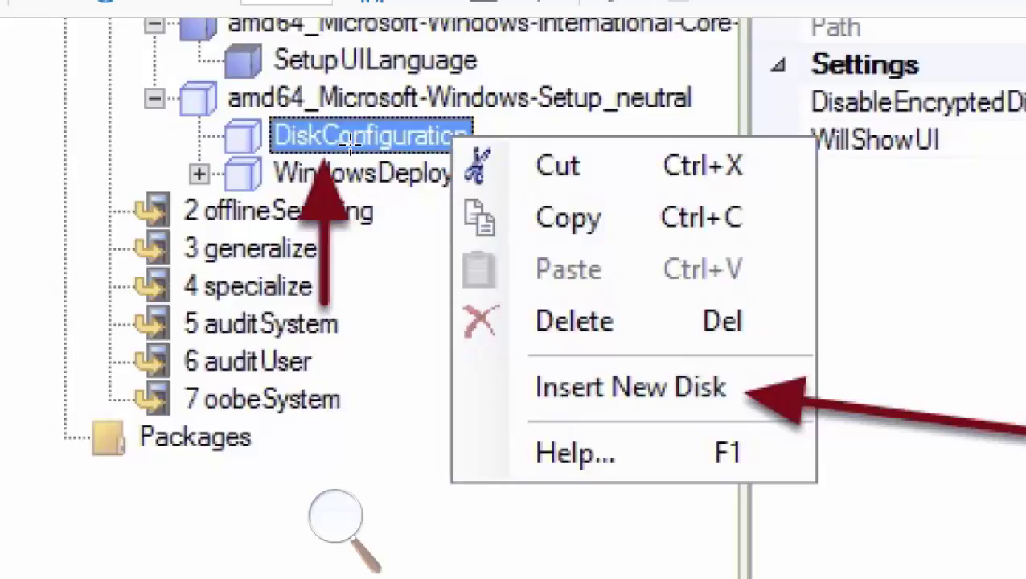
{"action": "left_click", "coordinate": [595, 388]}
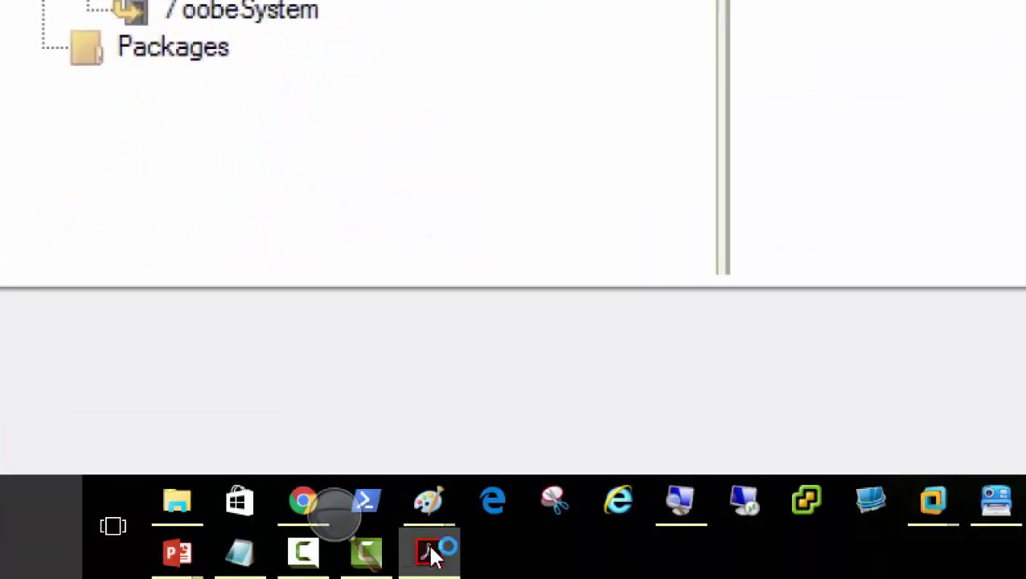
Insert a new Disk under DiskConfiguration, expand it, and start entering DiskID 0
{"action": "mouse_move", "coordinate": [937, 505]}
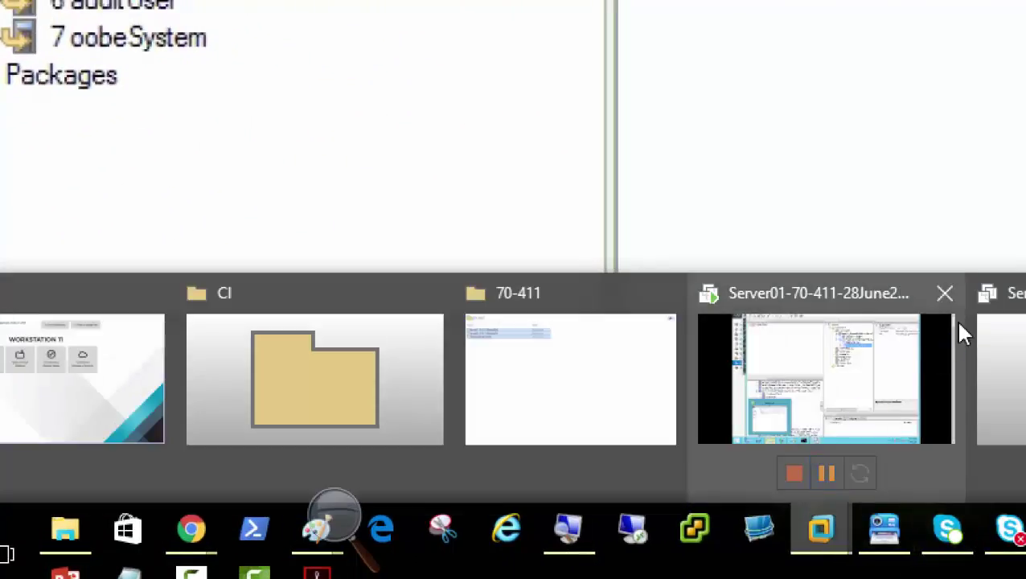
{"action": "left_click", "coordinate": [847, 366]}
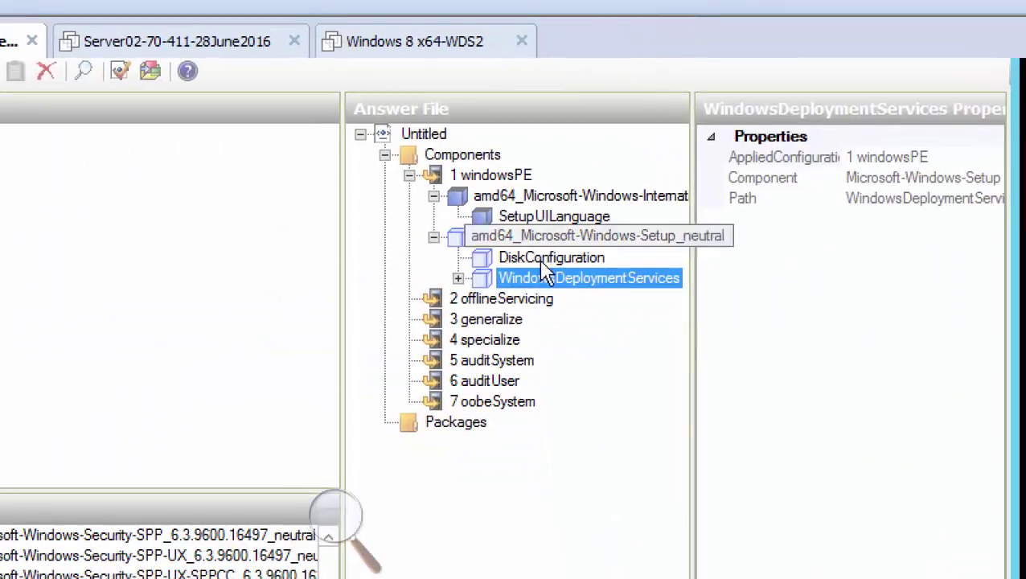
{"action": "left_click", "coordinate": [544, 258]}
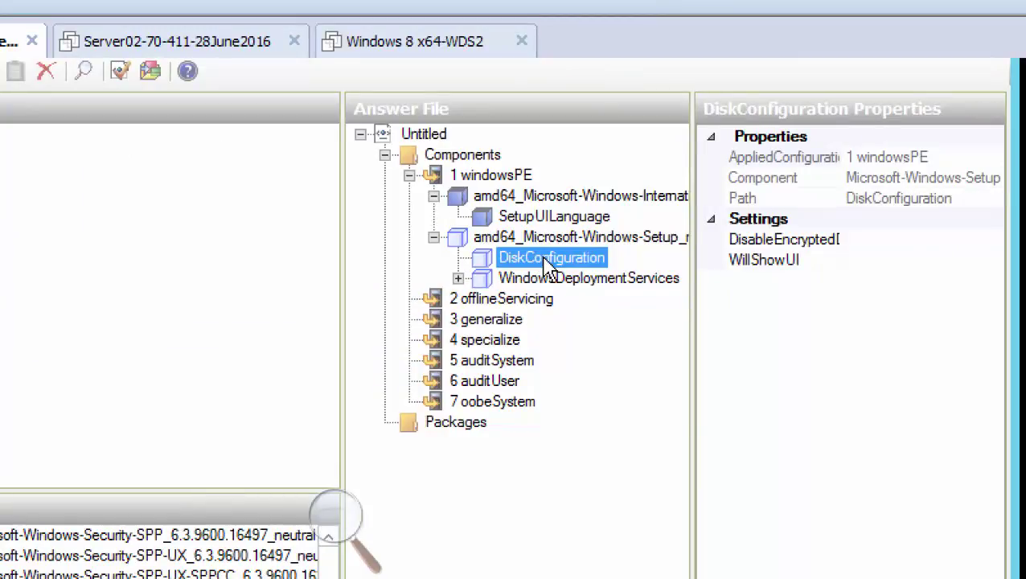
{"action": "right_click", "coordinate": [545, 268]}
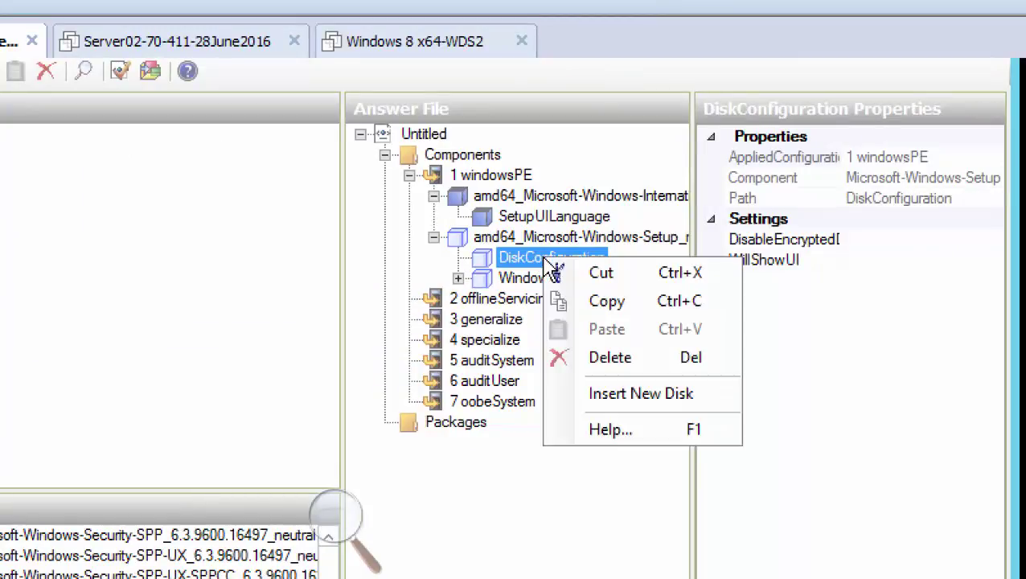
{"action": "left_click", "coordinate": [699, 394]}
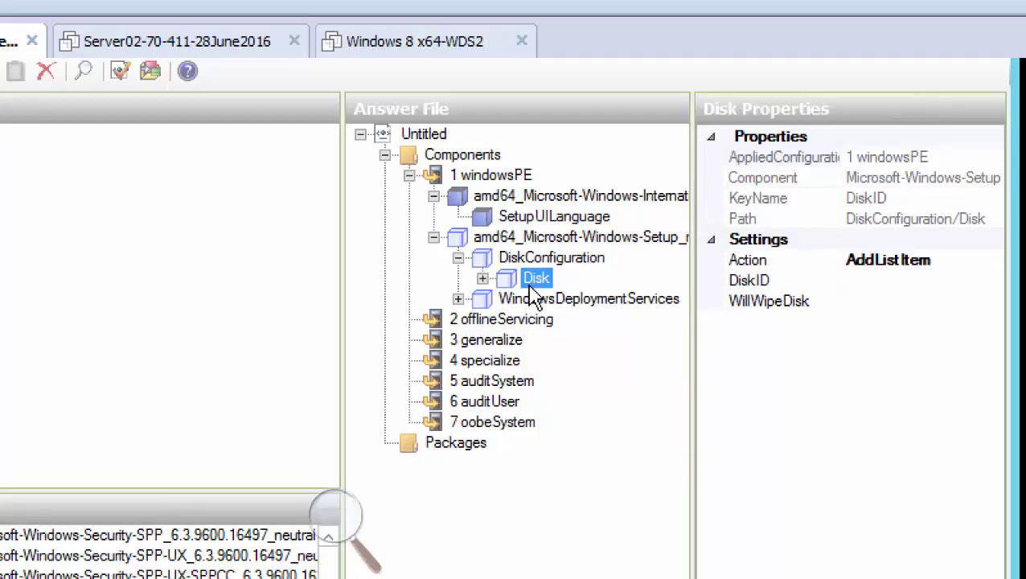
{"action": "left_click", "coordinate": [482, 279]}
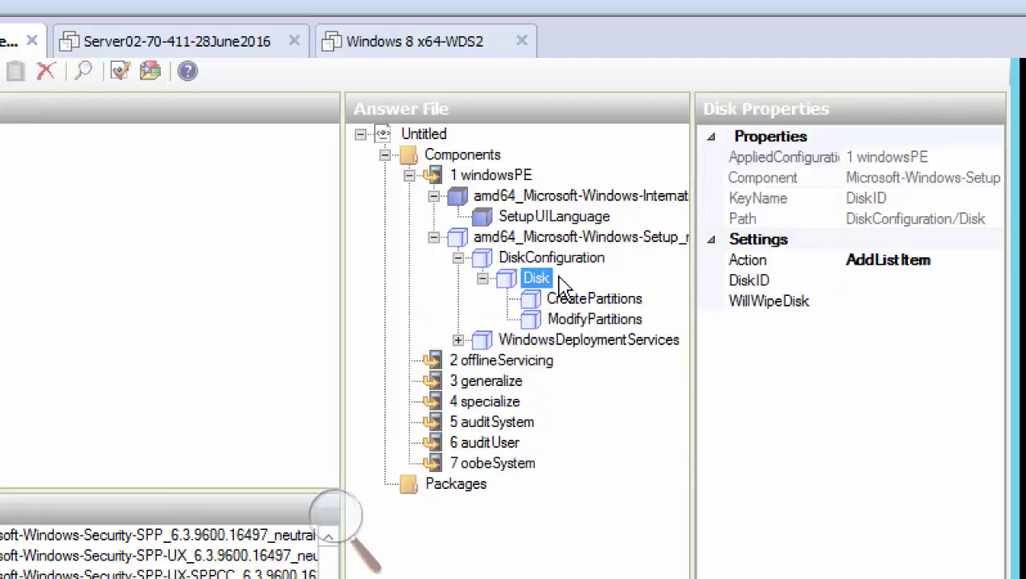
{"action": "left_click", "coordinate": [896, 281]}
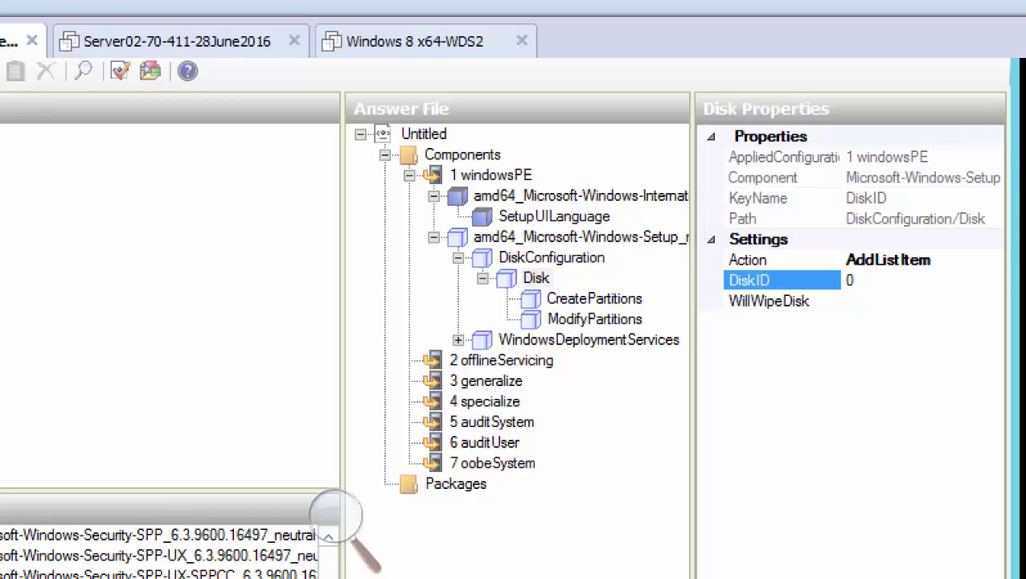
Commit DiskID 0 and set the Disk's WillWipeDisk to true, rechecking the value
{"action": "left_click", "coordinate": [859, 300]}
{"action": "left_click", "coordinate": [993, 303]}
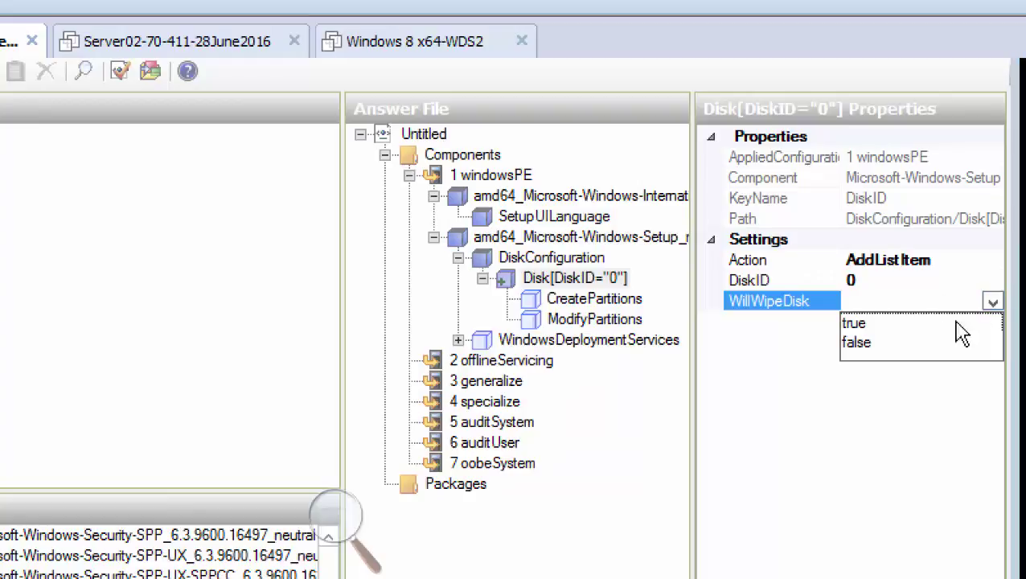
{"action": "left_click", "coordinate": [923, 323]}
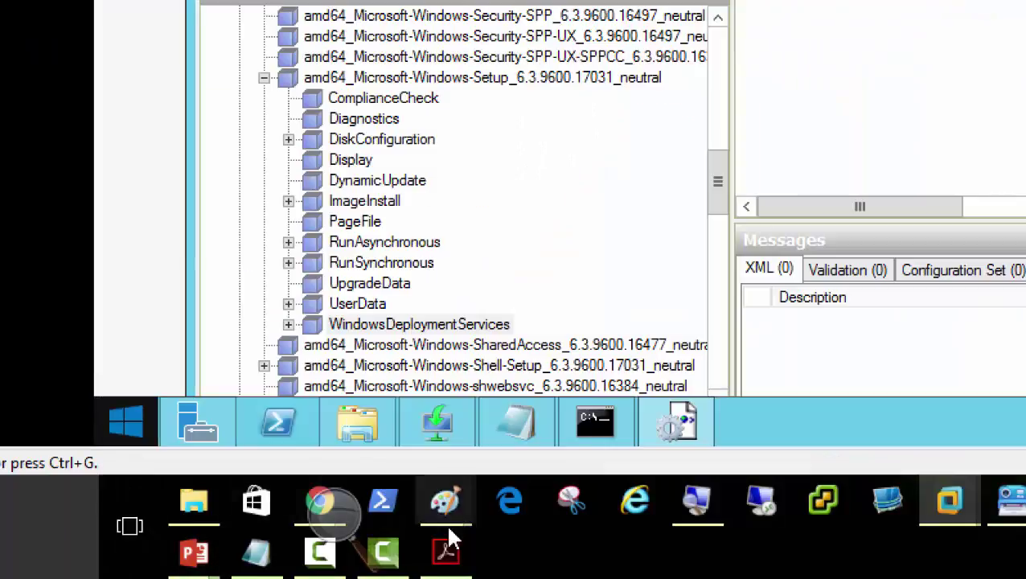
{"action": "mouse_move", "coordinate": [448, 553]}
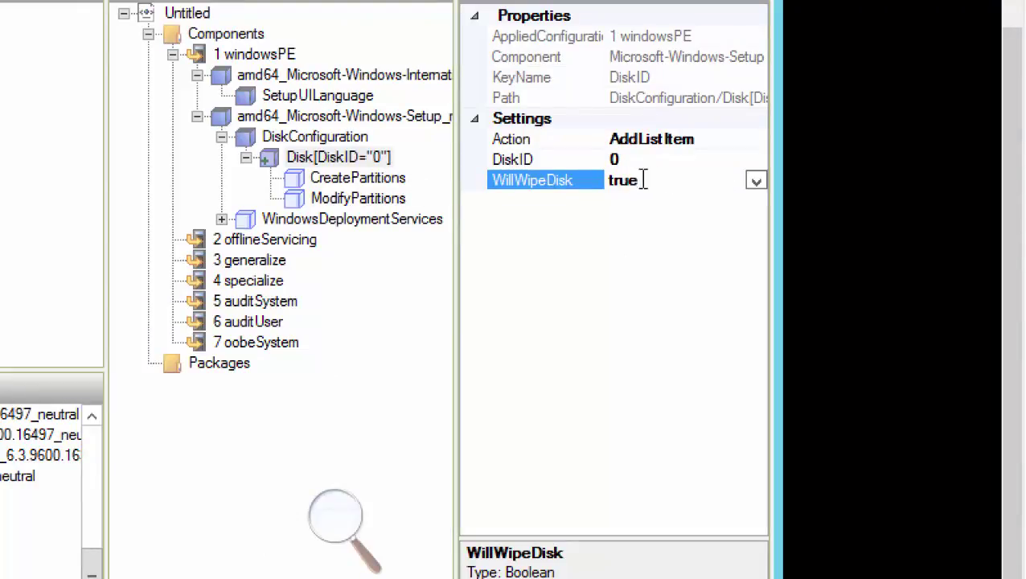
{"action": "left_click", "coordinate": [757, 183]}
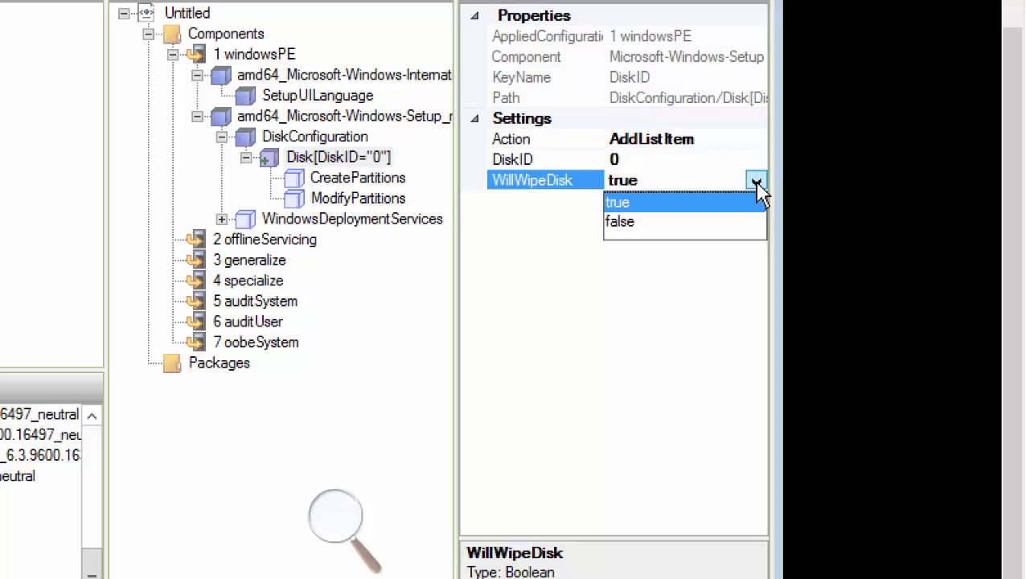
{"action": "left_click", "coordinate": [753, 197]}
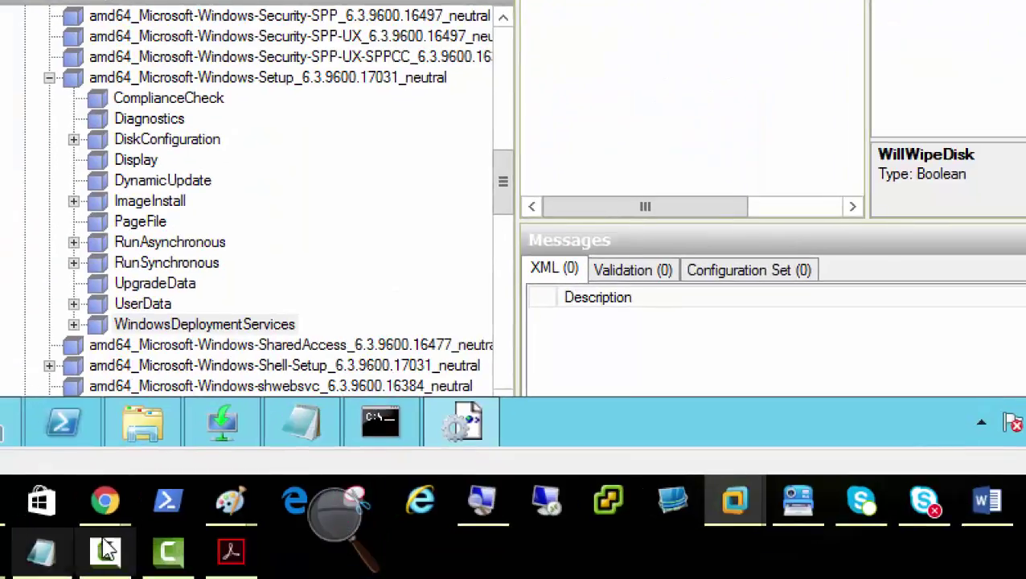
Scroll the PDF guide to the CreatePartition page (Order 1, Extend true, Type Primary)
{"action": "left_click", "coordinate": [230, 552]}
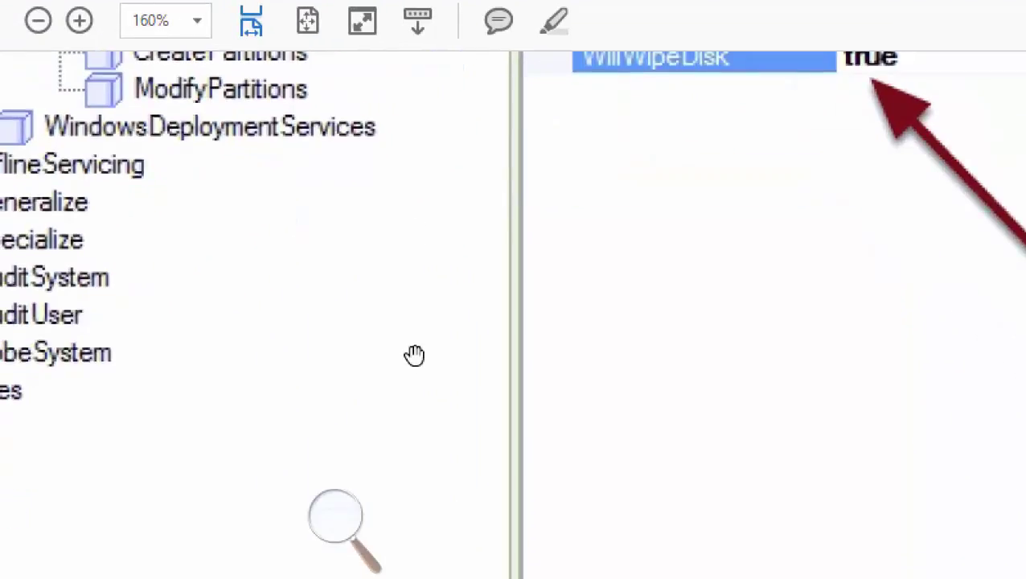
{"action": "scroll", "coordinate": [415, 354], "scroll_direction": "down", "scroll_amount": 10}
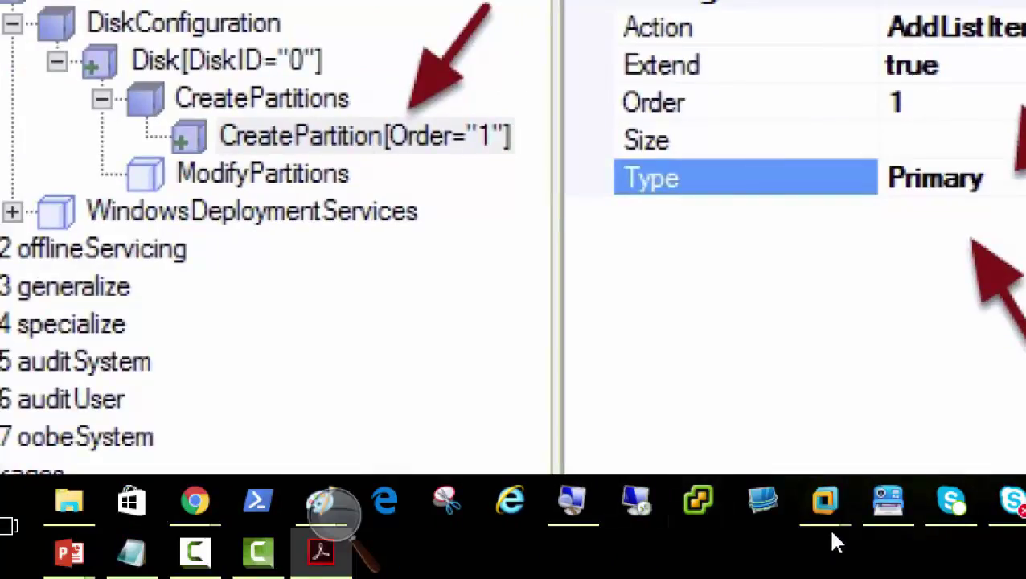
{"action": "mouse_move", "coordinate": [764, 563]}
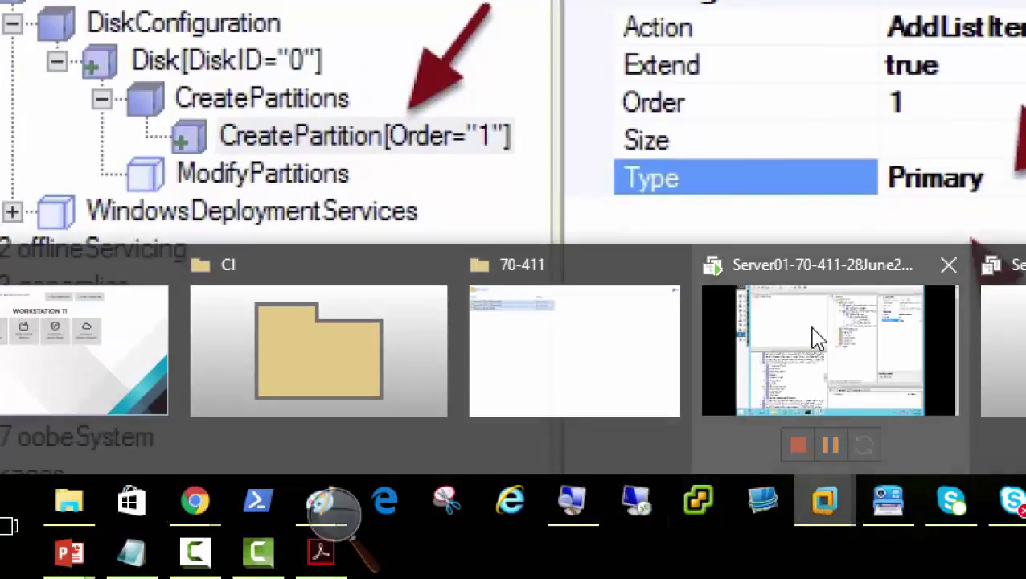
Add a new CreatePartition entry under Disk 0's CreatePartitions
{"action": "left_click", "coordinate": [828, 345]}
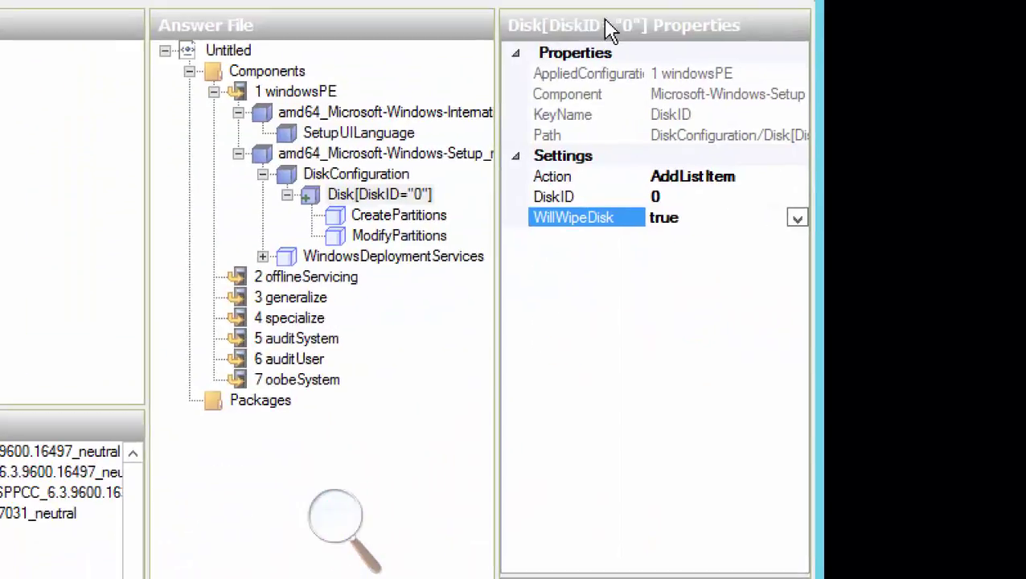
{"action": "left_click", "coordinate": [402, 217]}
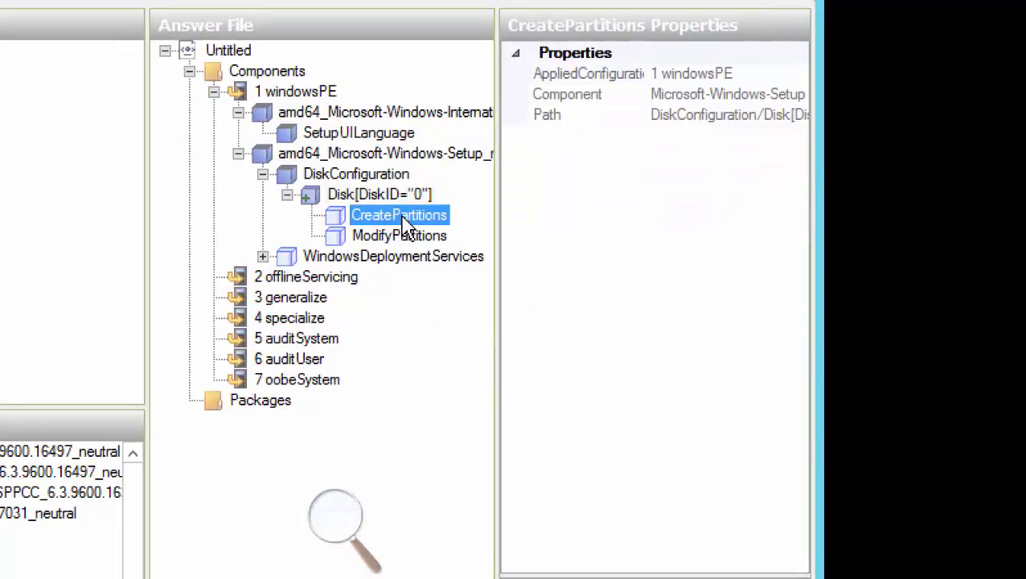
{"action": "right_click", "coordinate": [406, 223]}
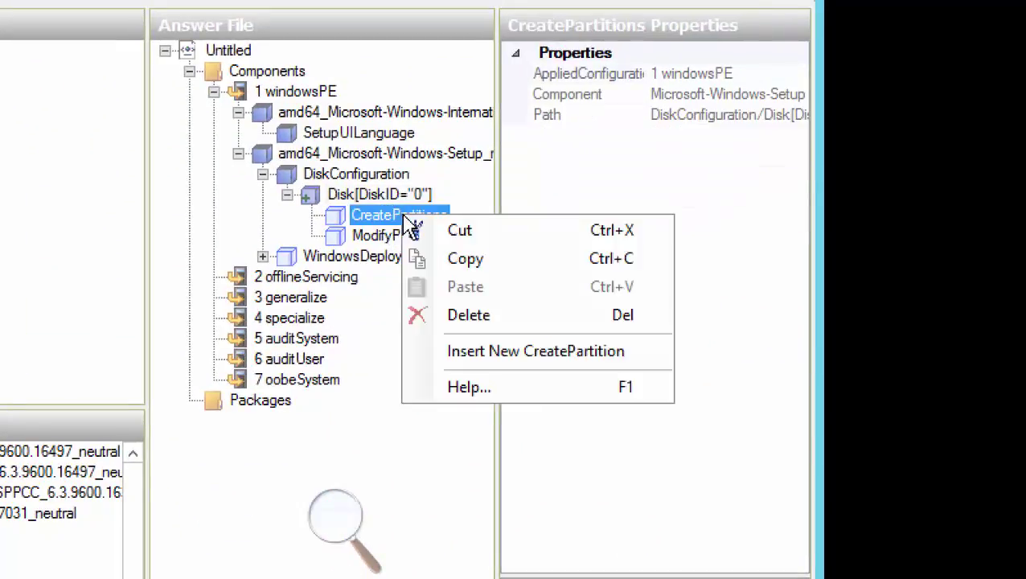
{"action": "left_click", "coordinate": [553, 354]}
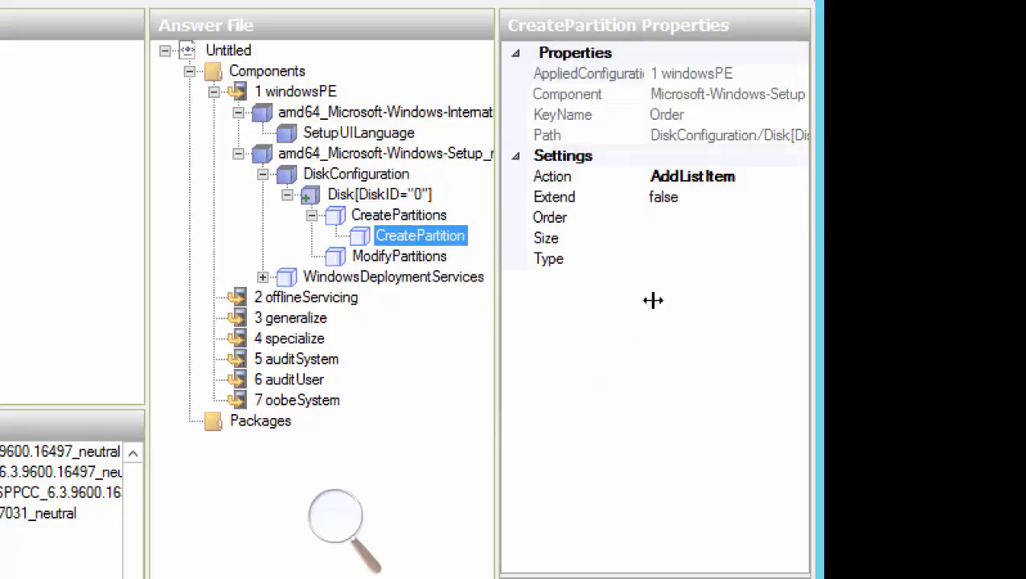
Set the partition to Extend true, Order 1 and Type Primary, then return to the guide
{"action": "left_click", "coordinate": [695, 216]}
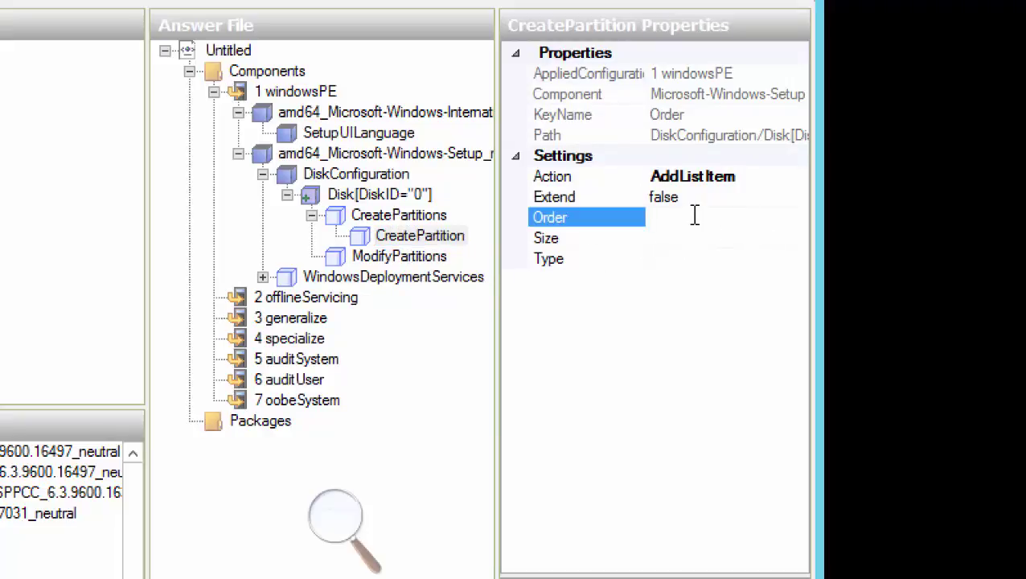
{"action": "left_click", "coordinate": [692, 196]}
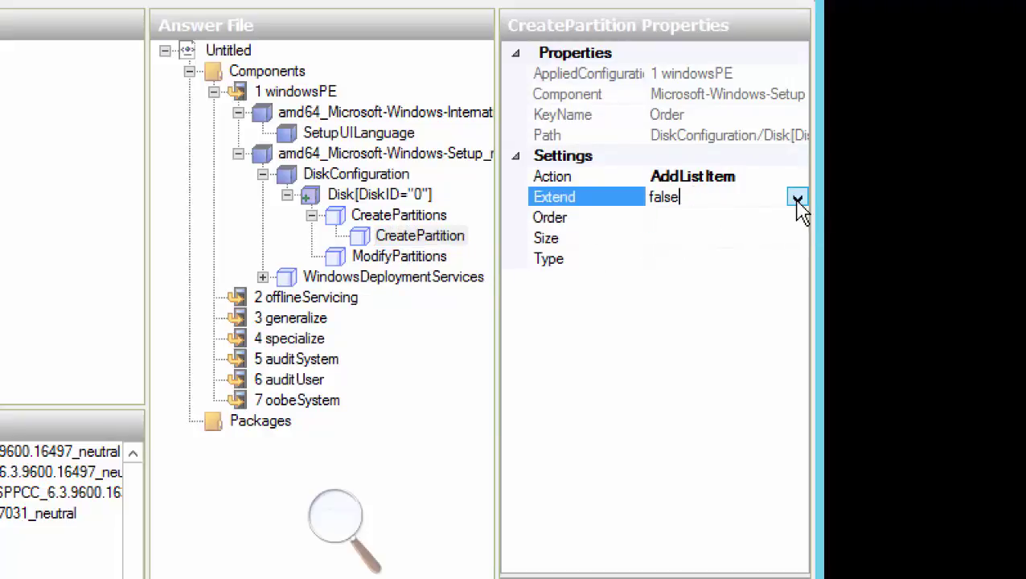
{"action": "left_click", "coordinate": [797, 200]}
{"action": "left_click", "coordinate": [767, 219]}
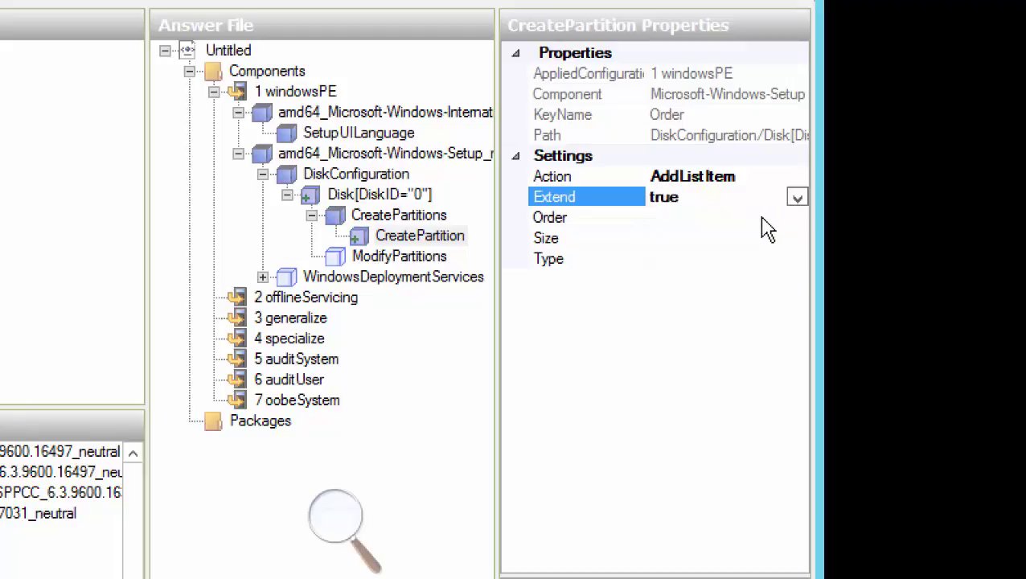
{"action": "left_click", "coordinate": [675, 217]}
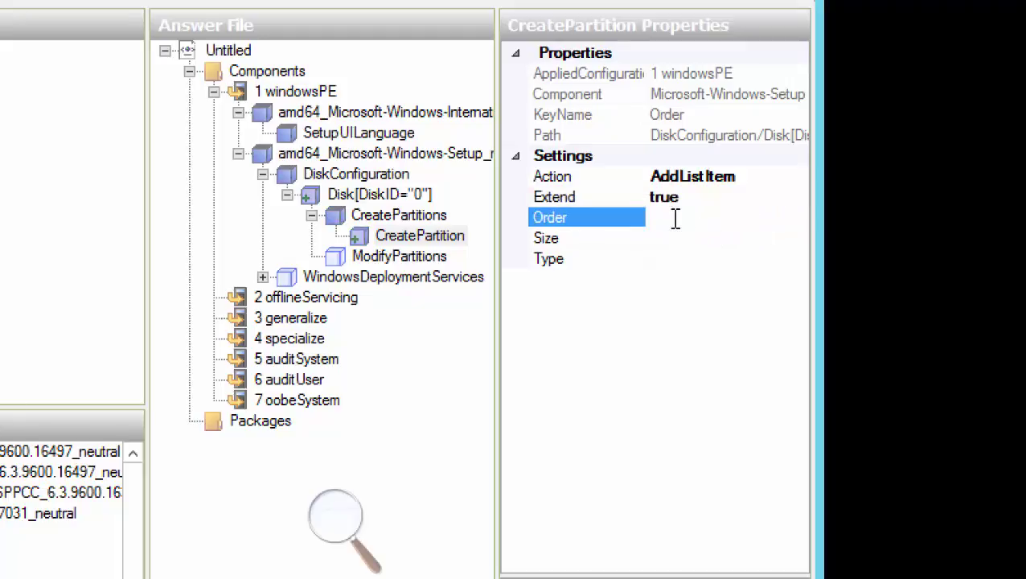
{"action": "left_click", "coordinate": [681, 257]}
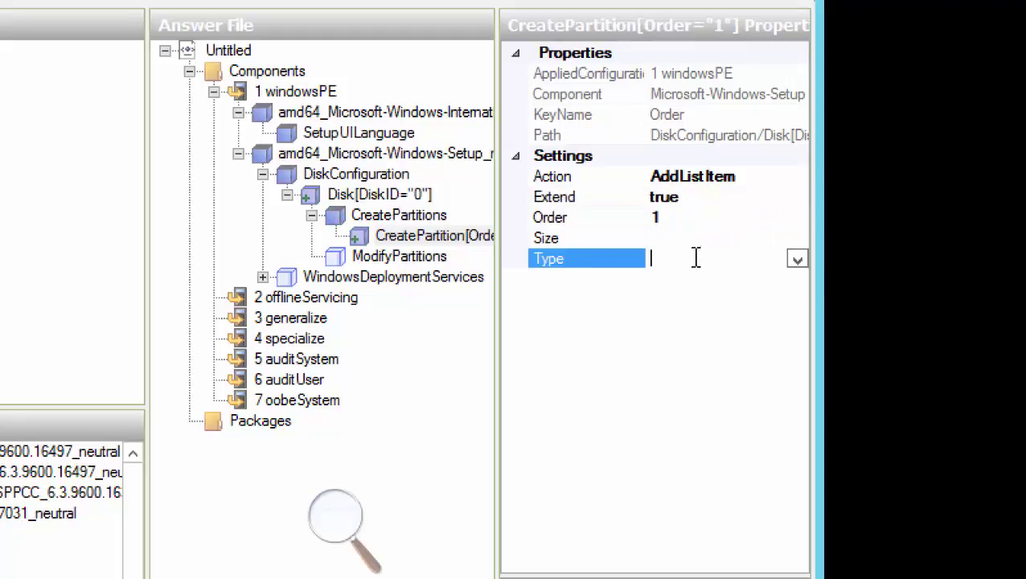
{"action": "left_click", "coordinate": [797, 259]}
{"action": "left_click", "coordinate": [750, 281]}
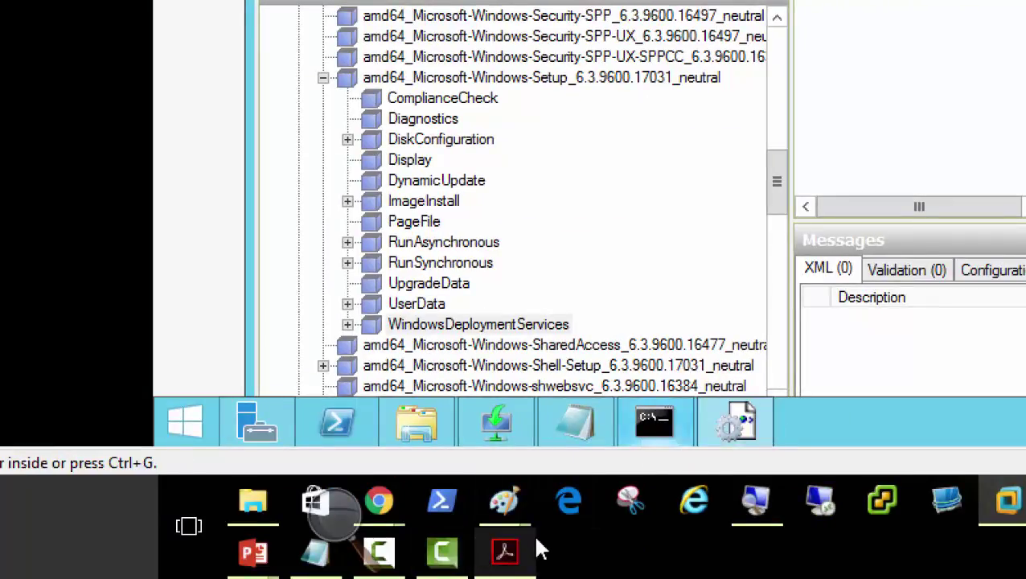
{"action": "left_click", "coordinate": [505, 552]}
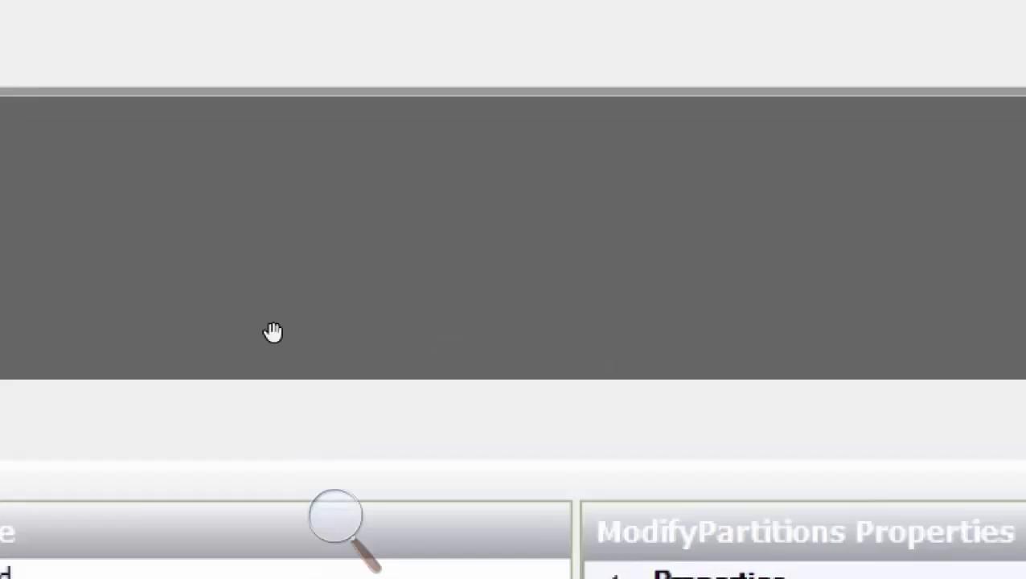
Bring the guide's ModifyPartitions step (Letter C, Order 1, PartitionID 1) into view
{"action": "right_click", "coordinate": [281, 399]}
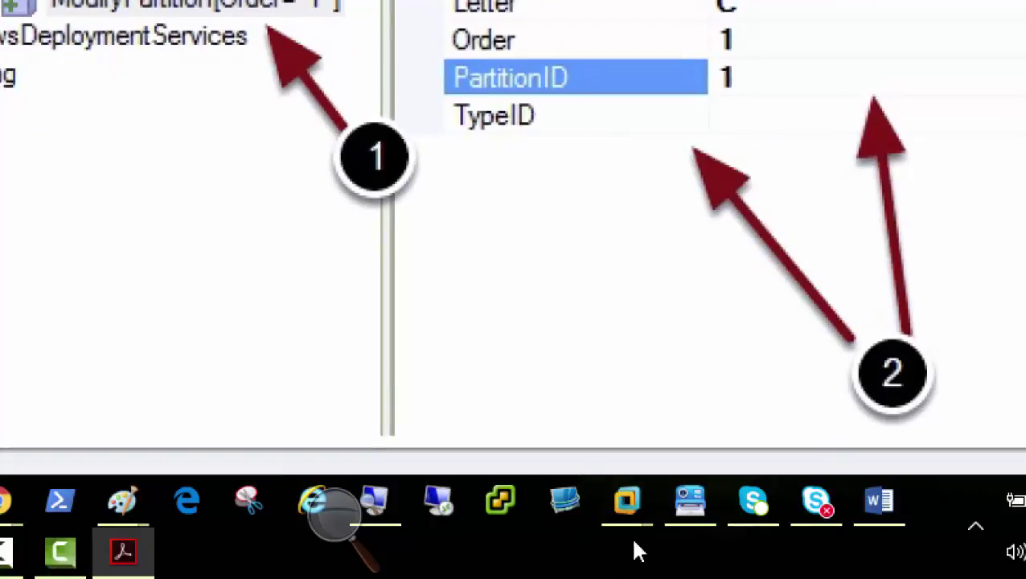
Insert a new ModifyPartition under Disk 0's ModifyPartitions
{"action": "mouse_move", "coordinate": [726, 499]}
{"action": "left_click", "coordinate": [636, 351]}
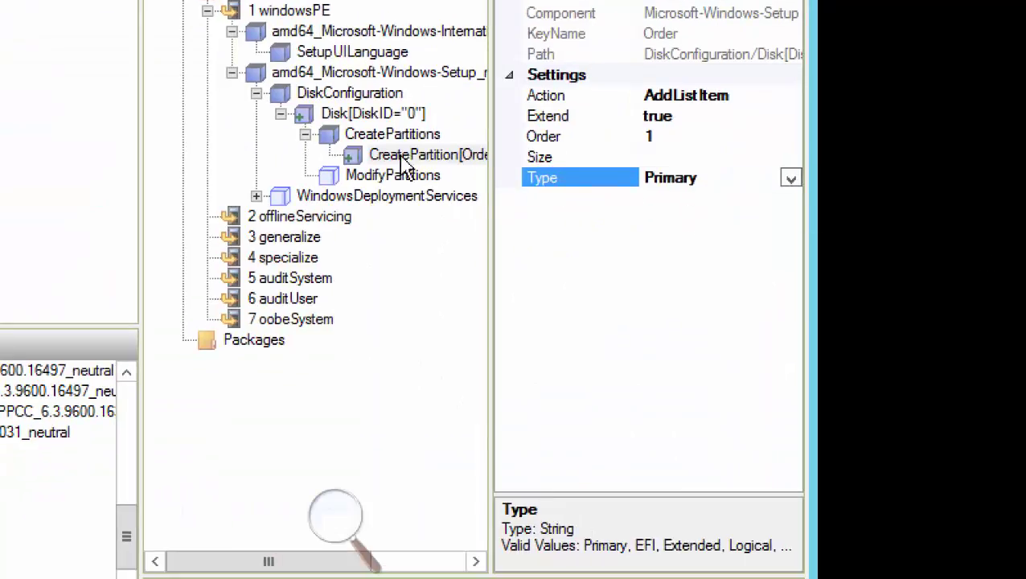
{"action": "left_click", "coordinate": [354, 177]}
{"action": "right_click", "coordinate": [371, 175]}
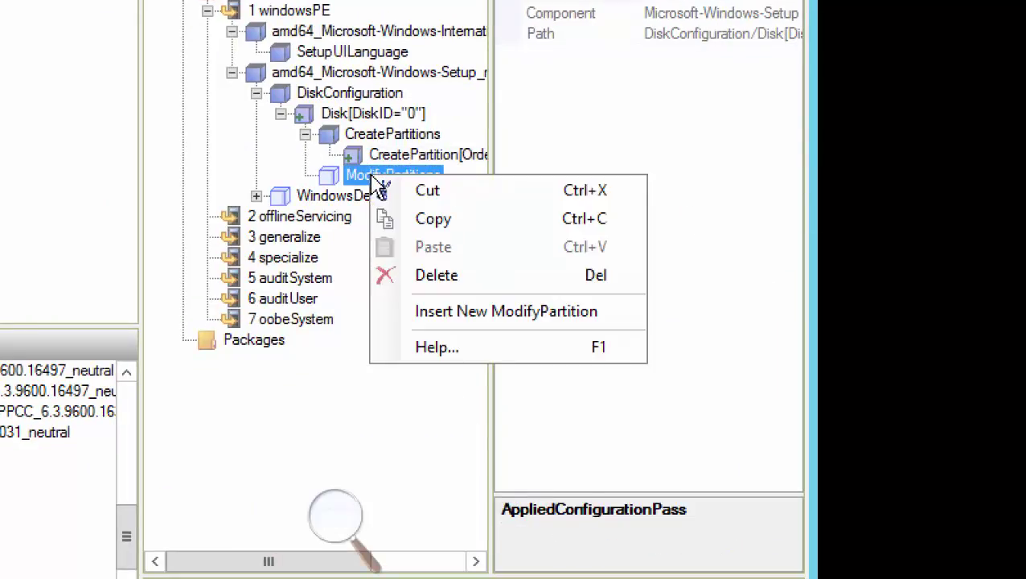
{"action": "left_click", "coordinate": [495, 315]}
Set the ModifyPartition to Active true, Extend false and Format NTFS
{"action": "left_click", "coordinate": [692, 116]}
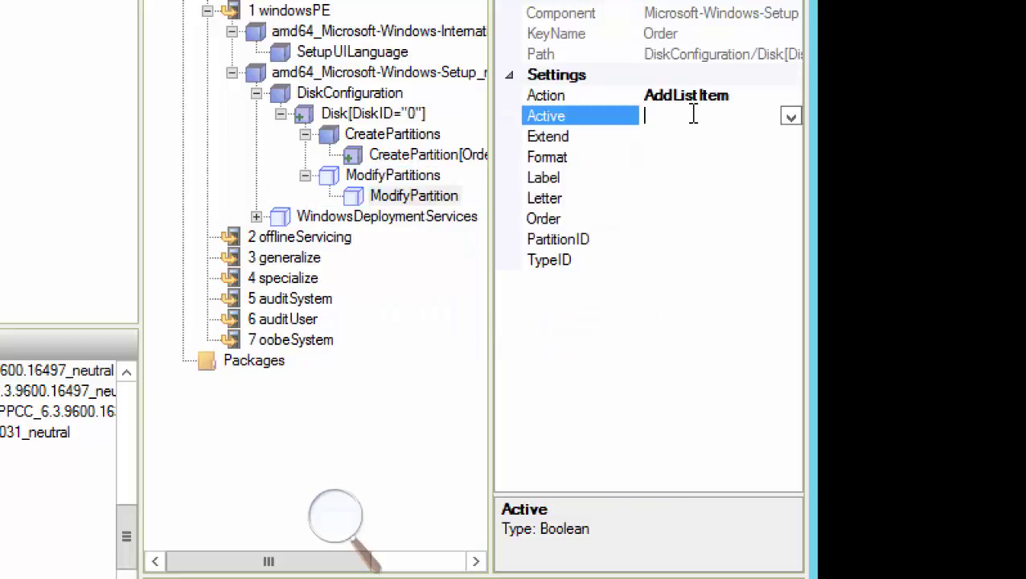
{"action": "left_click", "coordinate": [791, 118]}
{"action": "left_click", "coordinate": [762, 142]}
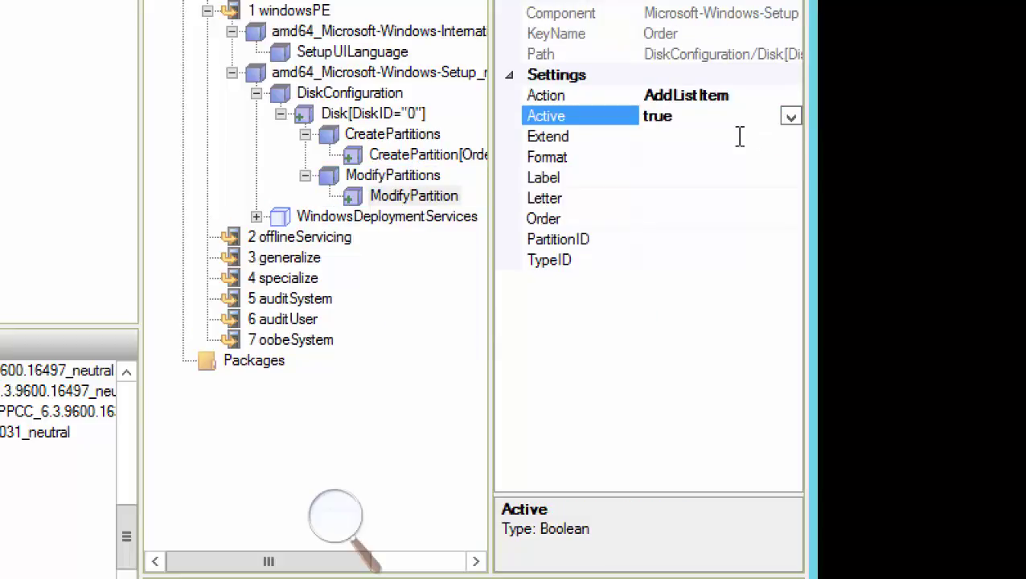
{"action": "left_click", "coordinate": [738, 137]}
{"action": "left_click", "coordinate": [790, 138]}
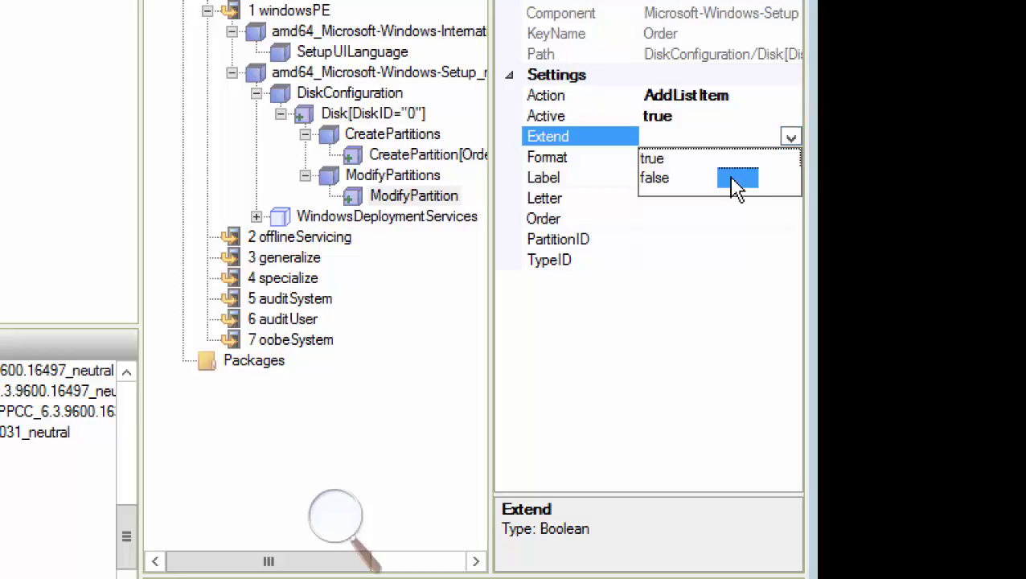
{"action": "left_click", "coordinate": [731, 177]}
{"action": "left_click", "coordinate": [734, 157]}
{"action": "left_click", "coordinate": [791, 157]}
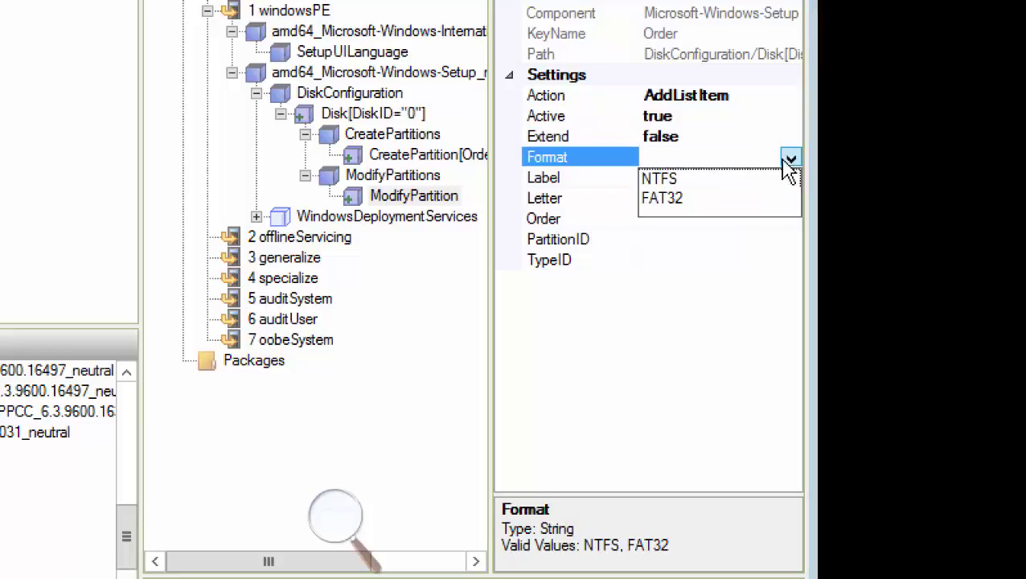
{"action": "left_click", "coordinate": [723, 178]}
Give it Label 'System', Letter C, Order 1 and PartitionID 1
{"action": "left_click", "coordinate": [753, 177]}
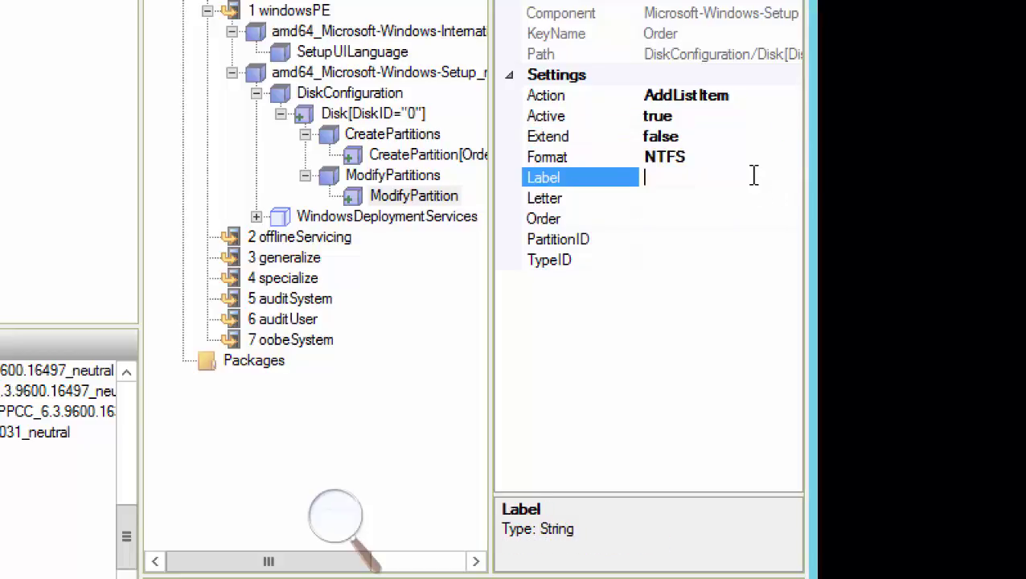
{"action": "type", "text": "Syste"}
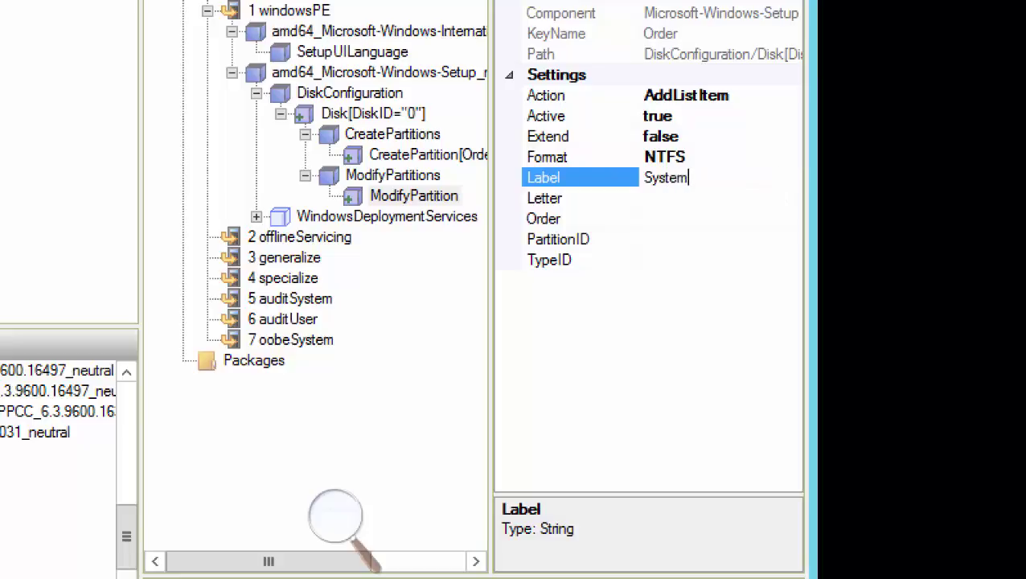
{"action": "type", "text": "m"}
{"action": "key", "text": "Return"}
{"action": "left_click", "coordinate": [696, 197]}
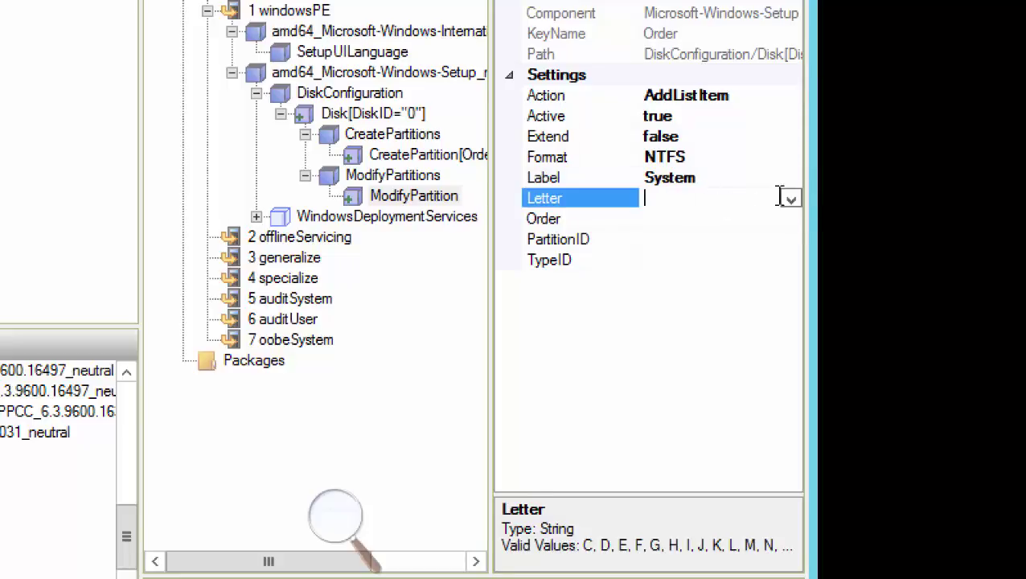
{"action": "left_click", "coordinate": [792, 200]}
{"action": "left_click", "coordinate": [735, 222]}
{"action": "left_click", "coordinate": [714, 218]}
{"action": "type", "text": "1"}
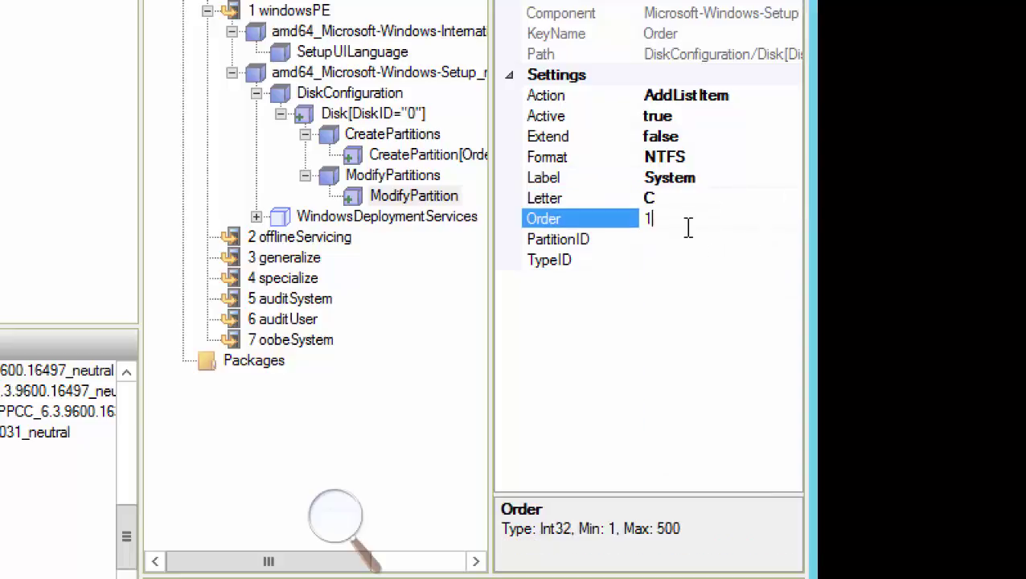
{"action": "key", "text": "Tab"}
{"action": "key", "text": "Return"}
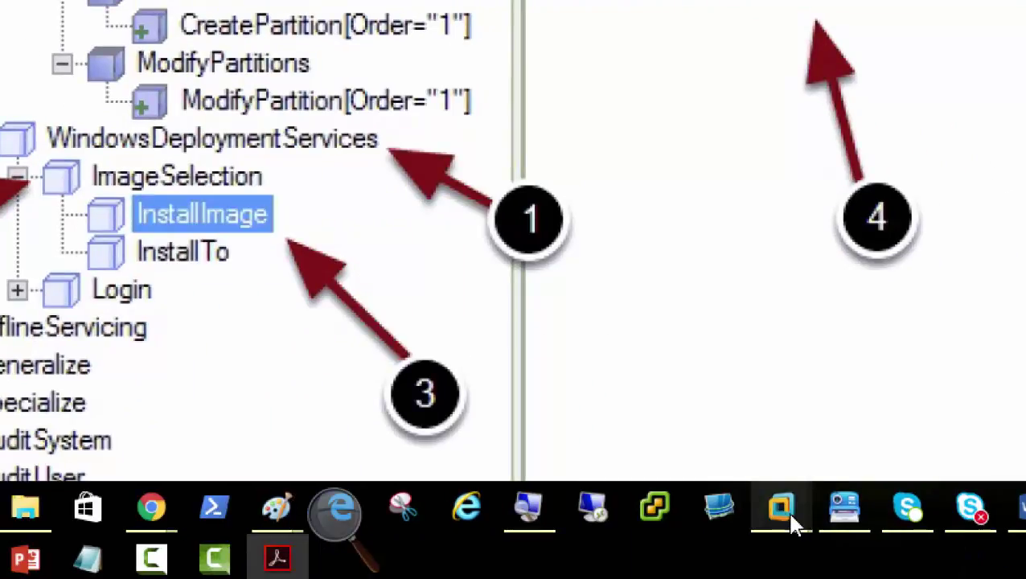
Expand WindowsDeploymentServices > ImageSelection and select InstallImage
{"action": "mouse_move", "coordinate": [786, 514]}
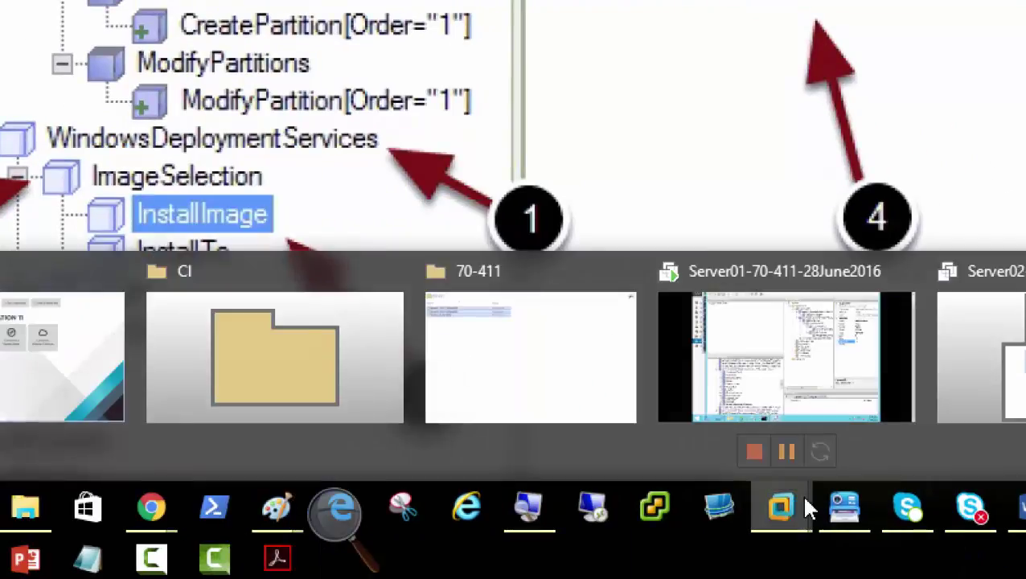
{"action": "left_click", "coordinate": [826, 369]}
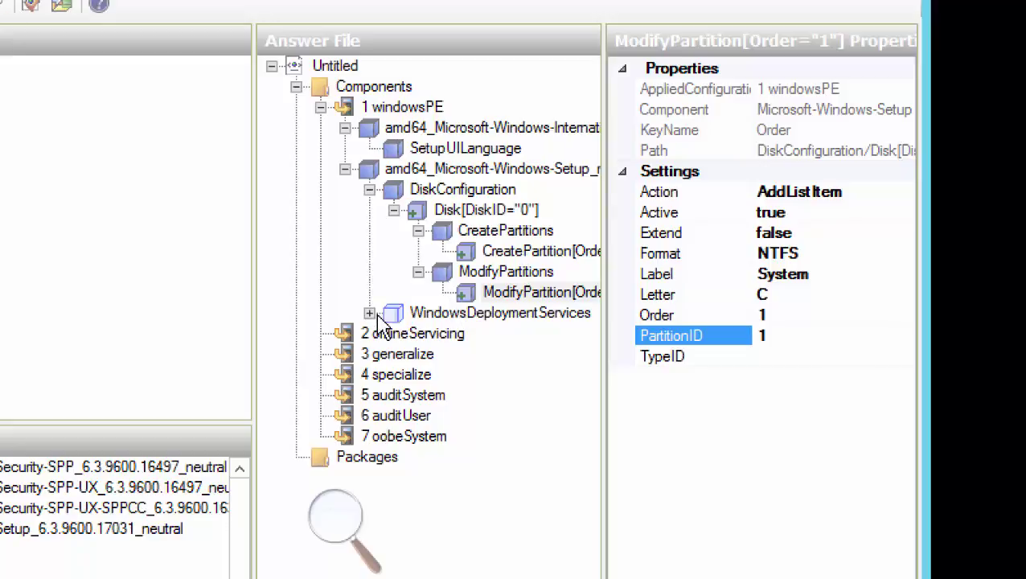
{"action": "left_click", "coordinate": [469, 318]}
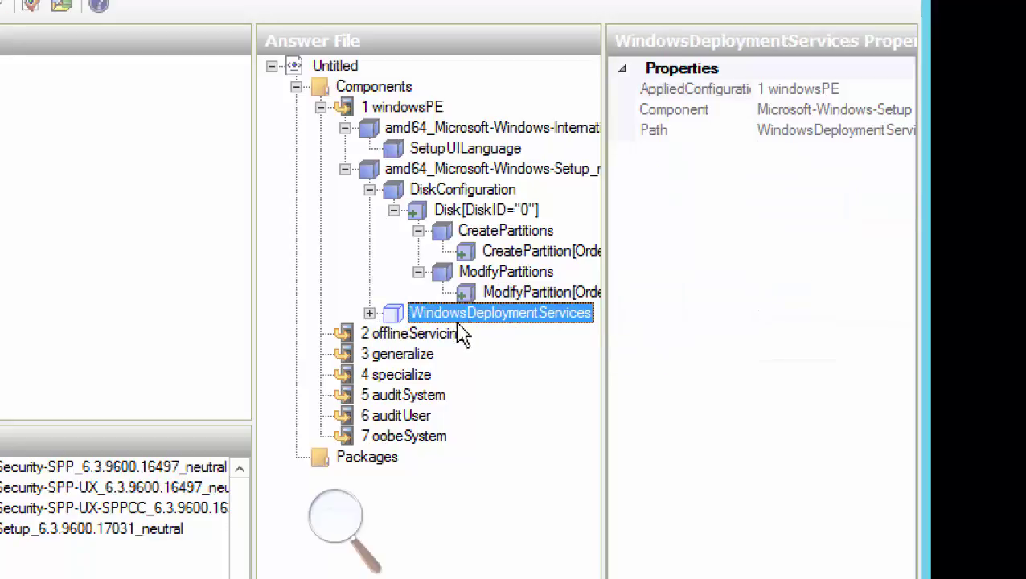
{"action": "left_click", "coordinate": [369, 313]}
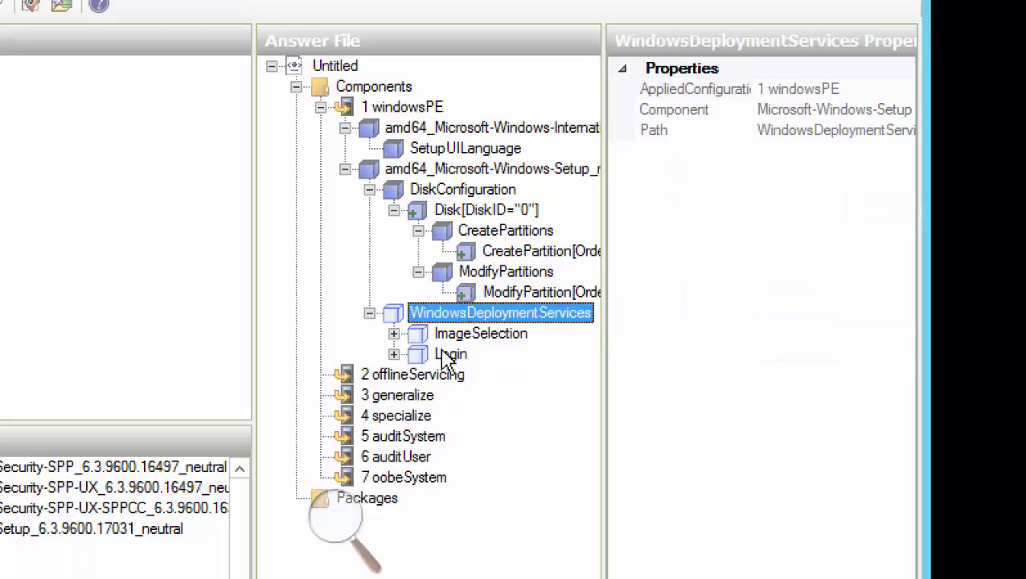
{"action": "left_click", "coordinate": [482, 337]}
{"action": "left_click", "coordinate": [394, 334]}
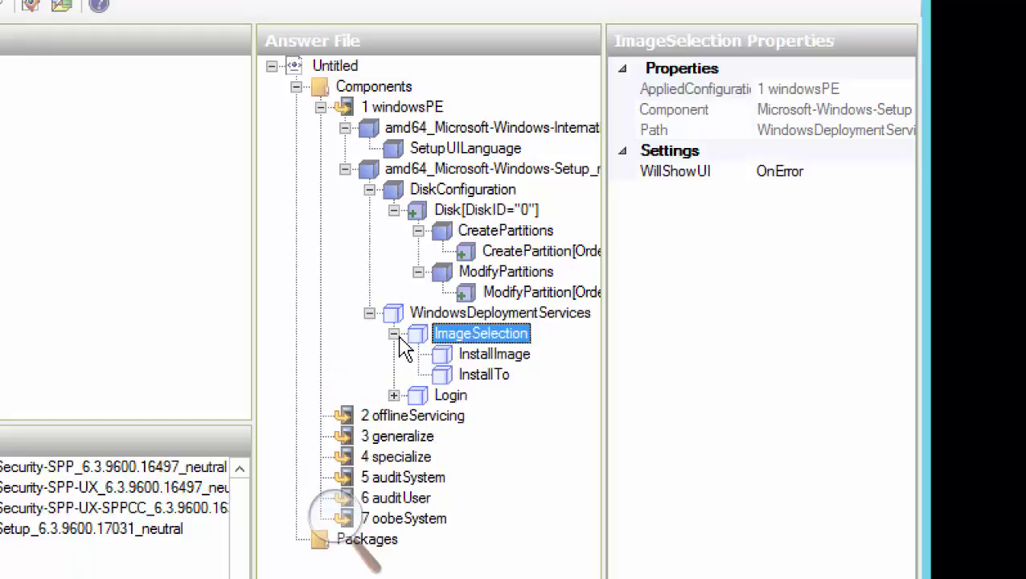
{"action": "left_click", "coordinate": [503, 357]}
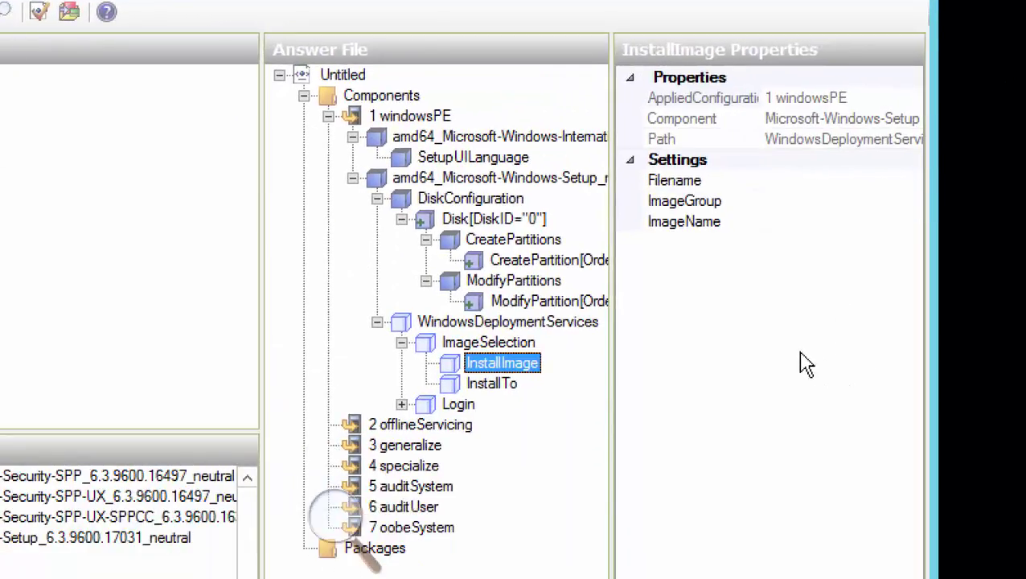
Open InstallImage's Filename, ImageGroup and ImageName fields for editing
{"action": "left_click", "coordinate": [784, 181]}
{"action": "left_click", "coordinate": [792, 205]}
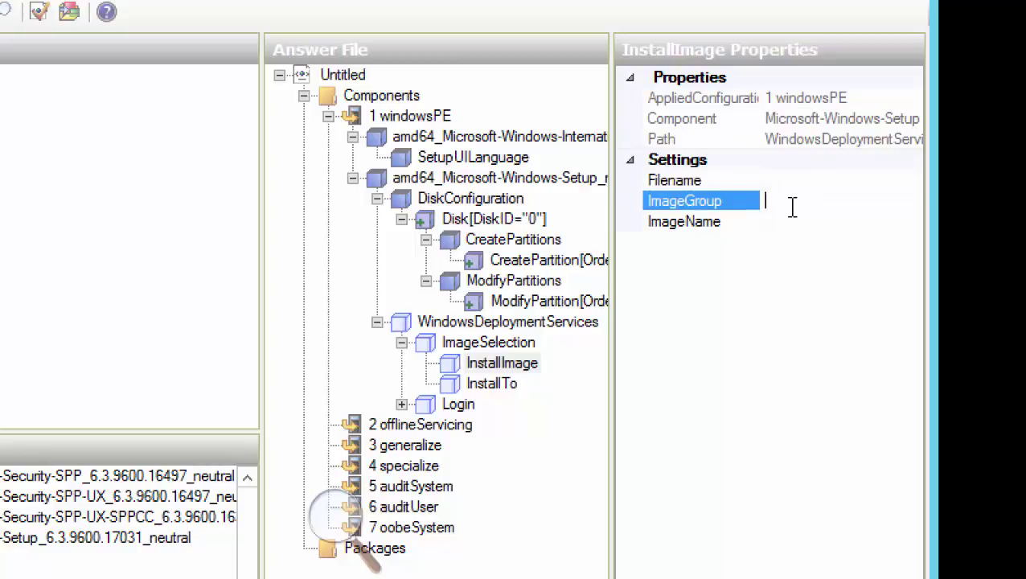
{"action": "left_click", "coordinate": [792, 224]}
{"action": "left_click", "coordinate": [794, 178]}
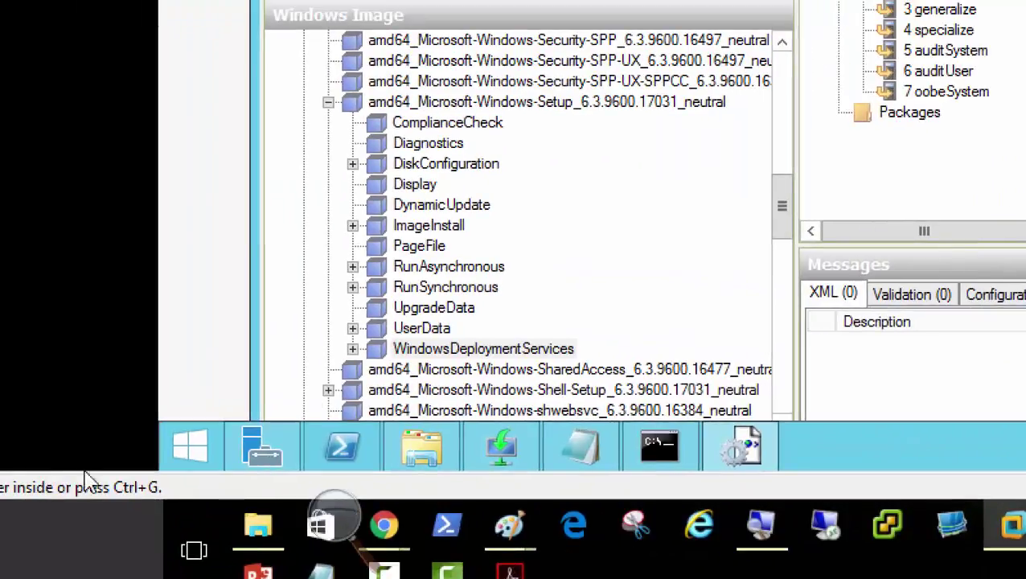
{"action": "mouse_move", "coordinate": [503, 463]}
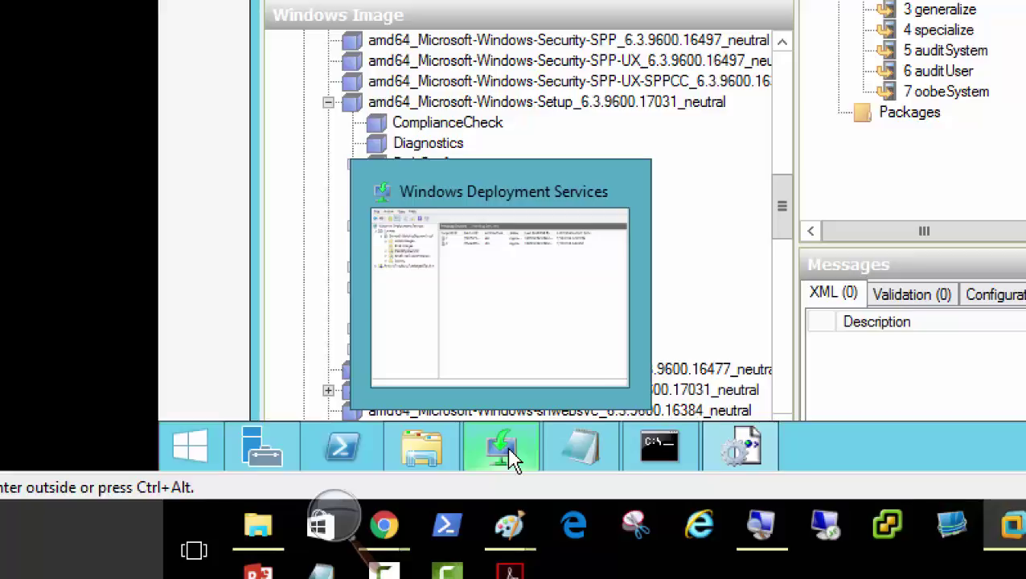
In Windows Deployment Services, list the Accounts Department install images with a wider Image Name column
{"action": "left_click", "coordinate": [508, 456]}
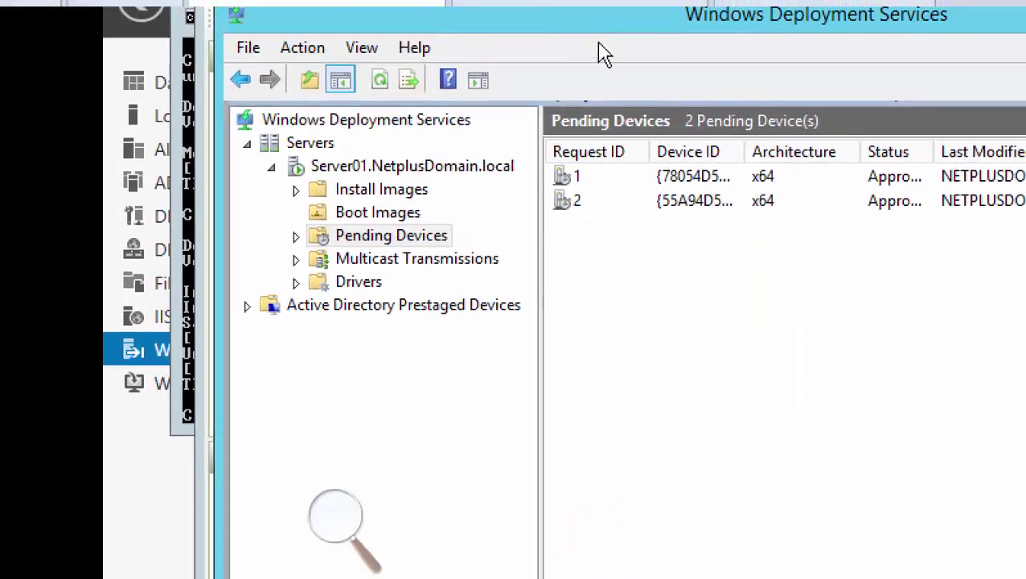
{"action": "double_click", "coordinate": [374, 191]}
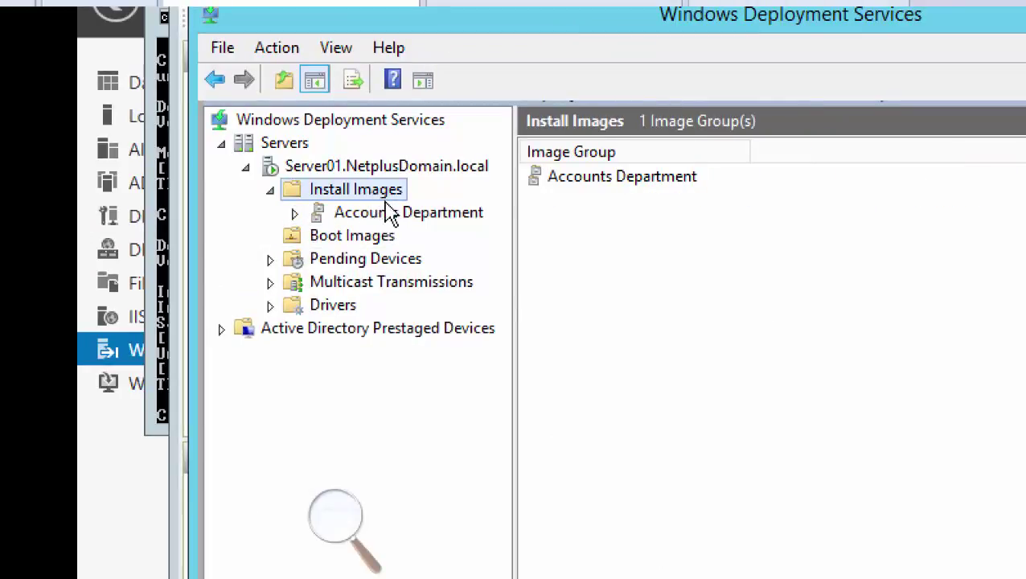
{"action": "left_click", "coordinate": [390, 214]}
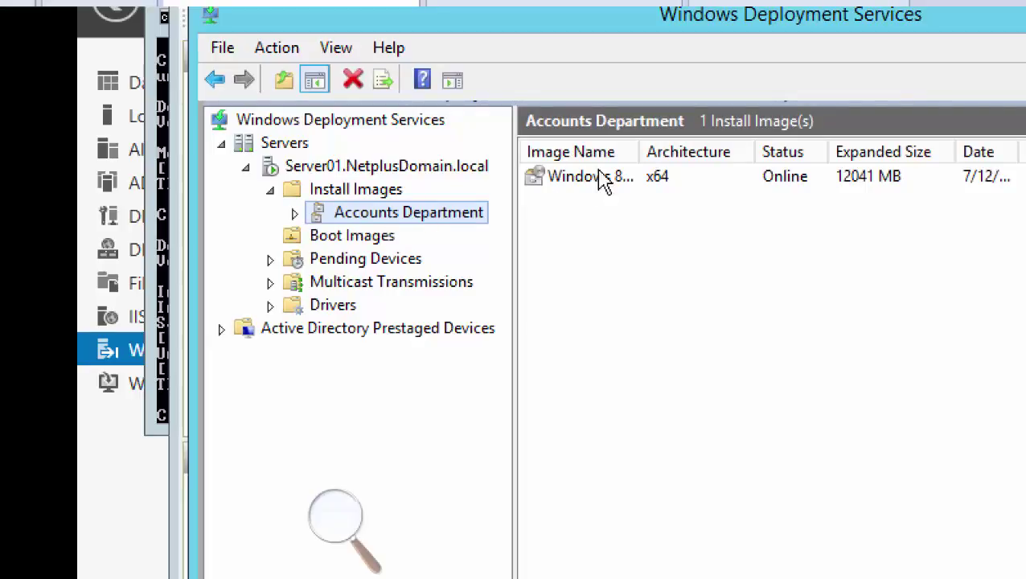
{"action": "left_click_drag", "start_coordinate": [641, 151], "coordinate": [834, 151]}
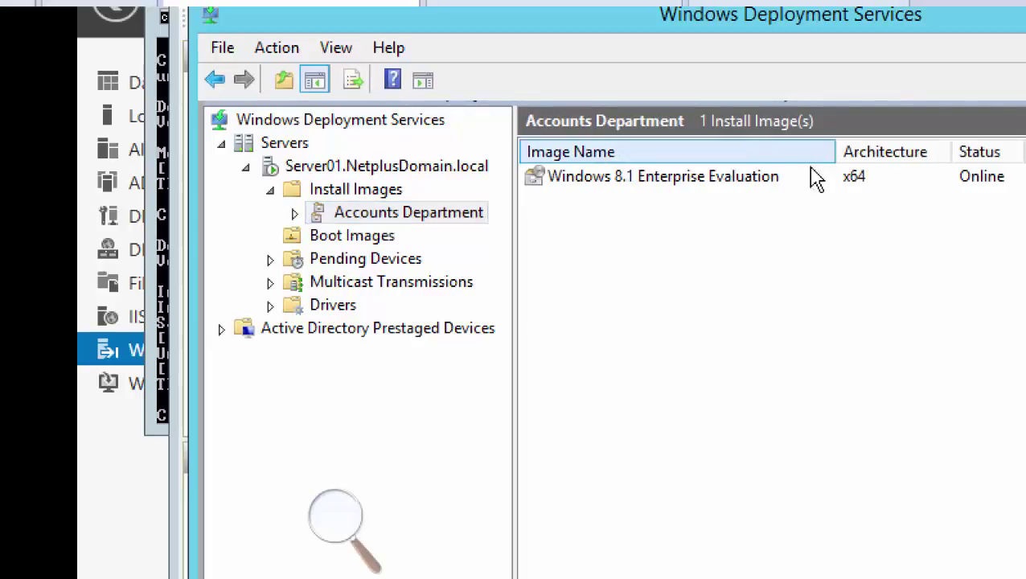
Open Properties for the Windows 8.1 Enterprise Evaluation install image
{"action": "left_click", "coordinate": [671, 178]}
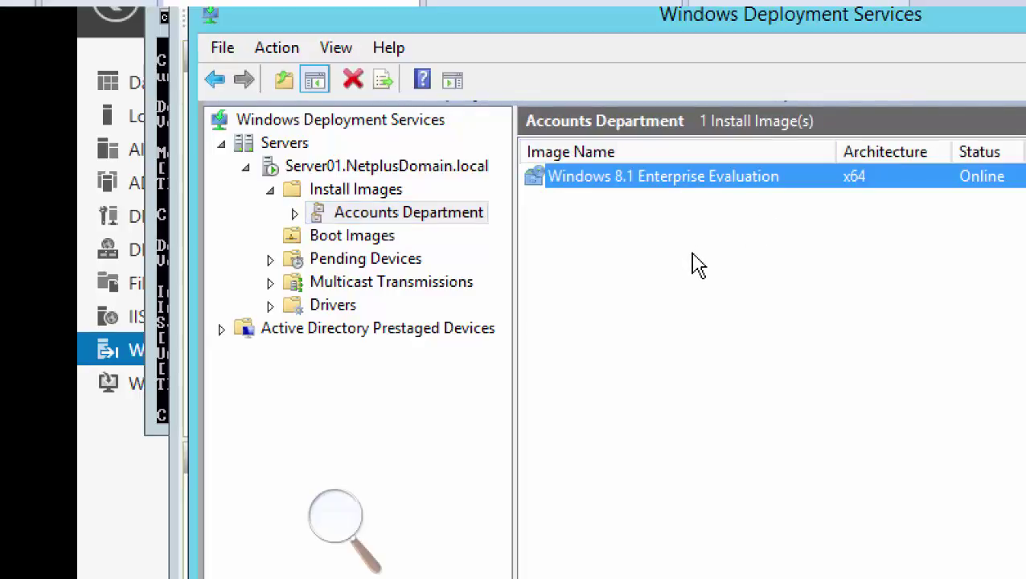
{"action": "right_click", "coordinate": [681, 192]}
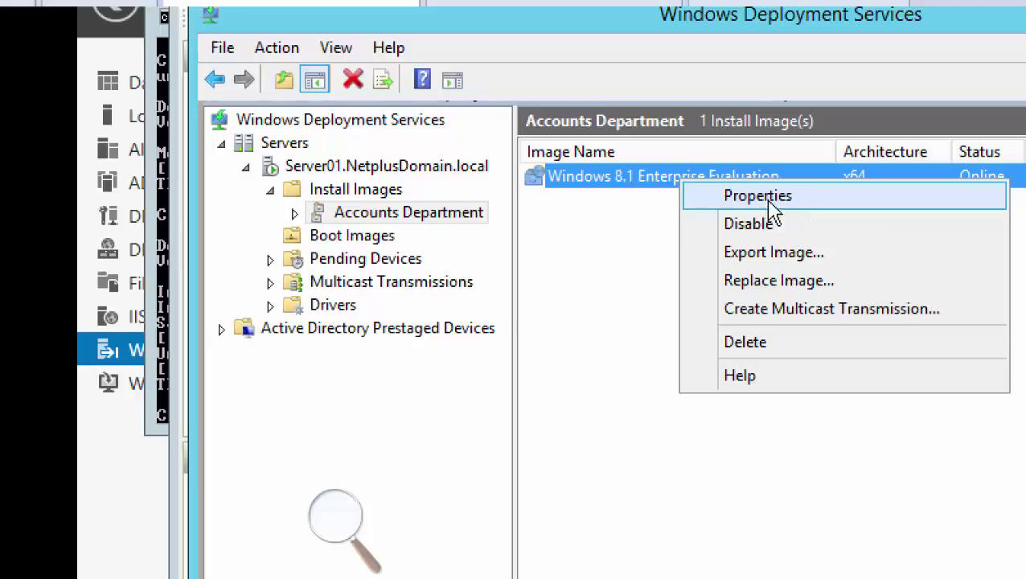
{"action": "left_click", "coordinate": [546, 291]}
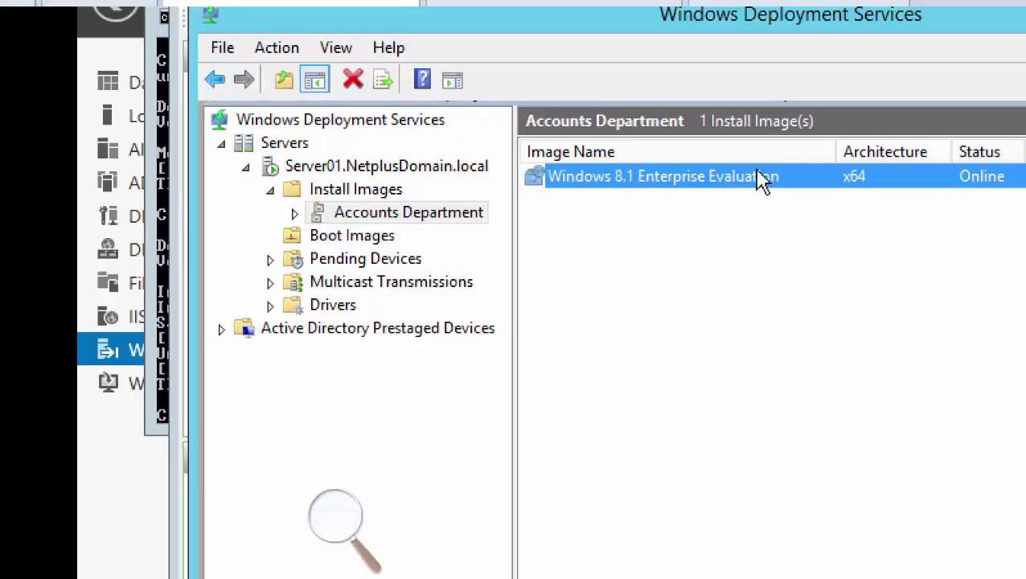
{"action": "right_click", "coordinate": [688, 184]}
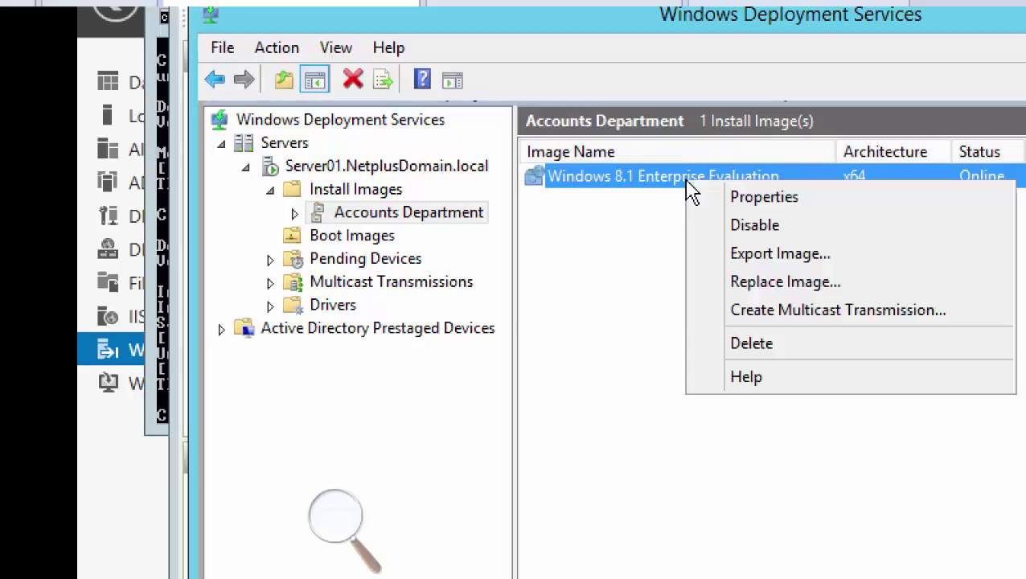
{"action": "left_click", "coordinate": [764, 201]}
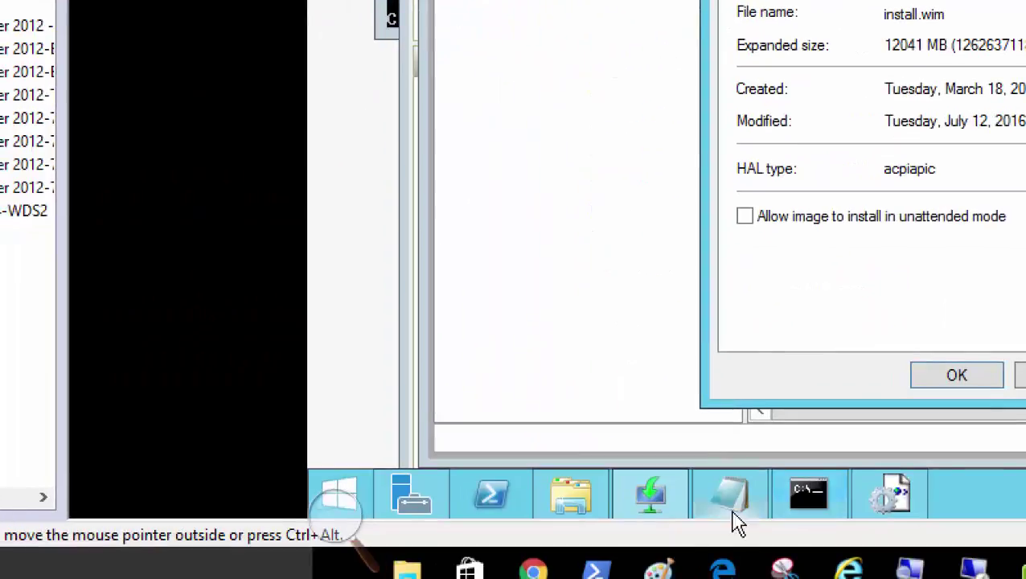
Switch back to Windows System Image Manager, then bring up the annotated answer-file reference screenshot
{"action": "left_click", "coordinate": [899, 502]}
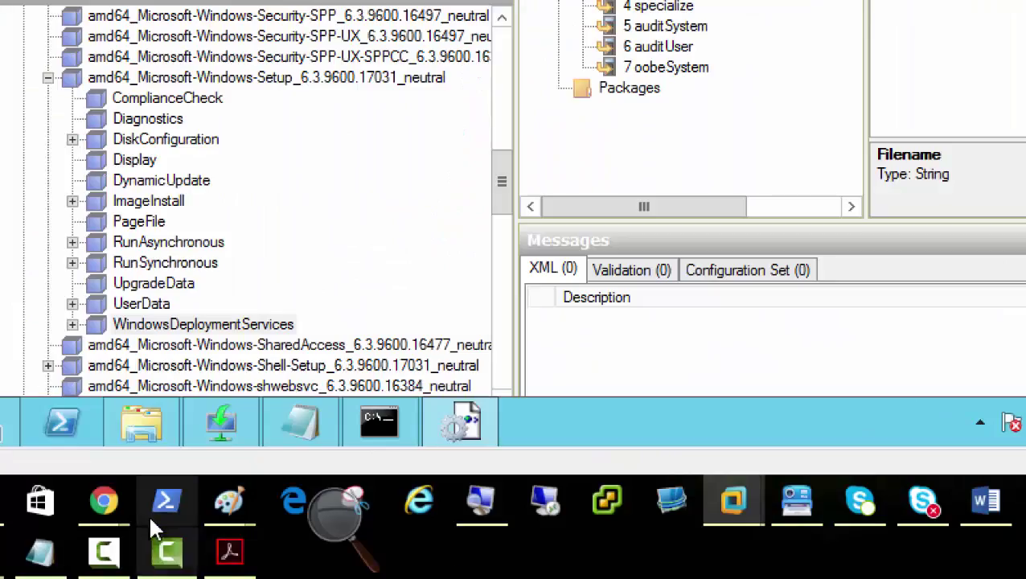
{"action": "left_click", "coordinate": [229, 552]}
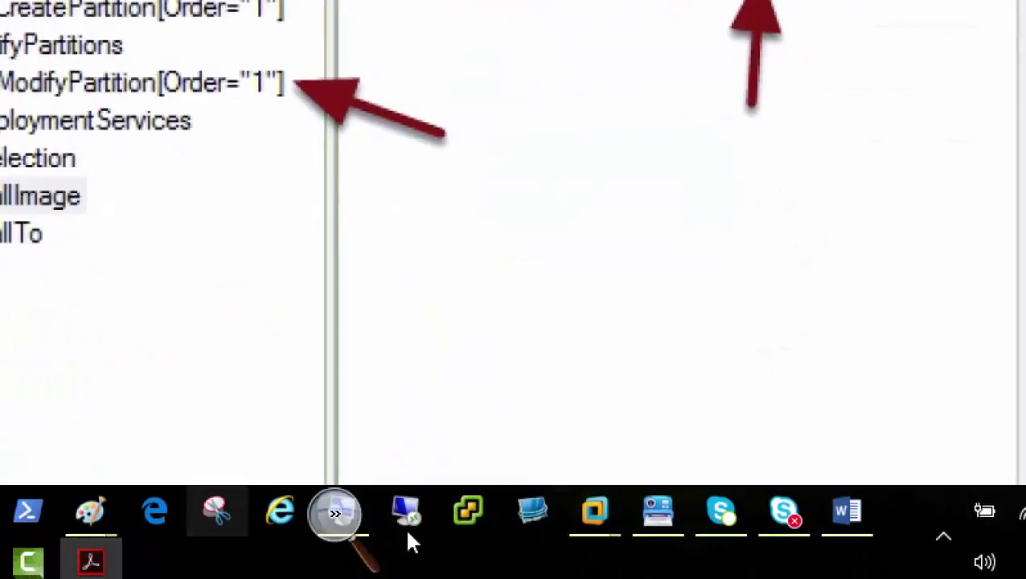
On Server01, reopen the install image's Properties showing file install.wim and group Accounts Department
{"action": "mouse_move", "coordinate": [595, 515]}
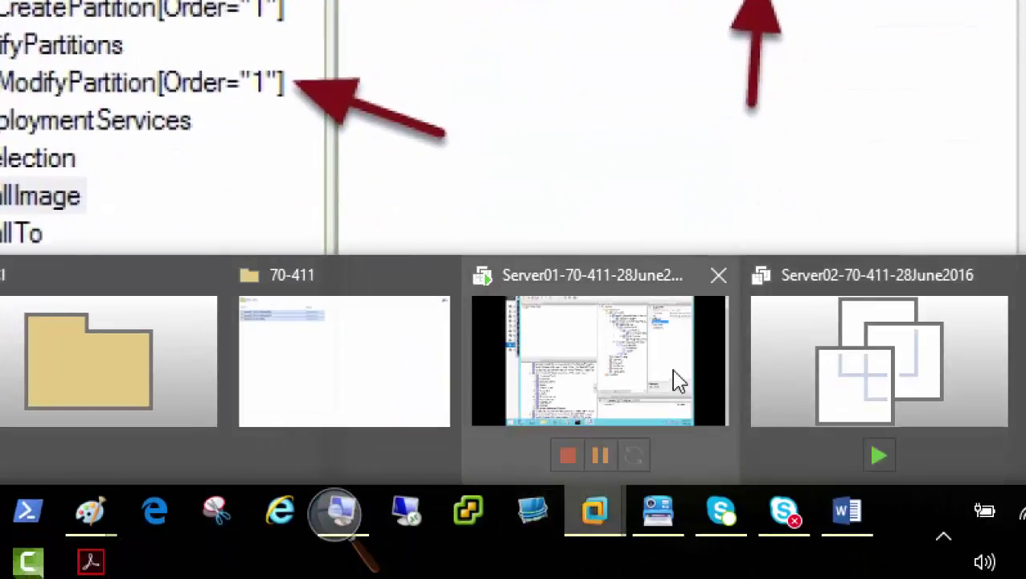
{"action": "left_click", "coordinate": [648, 389]}
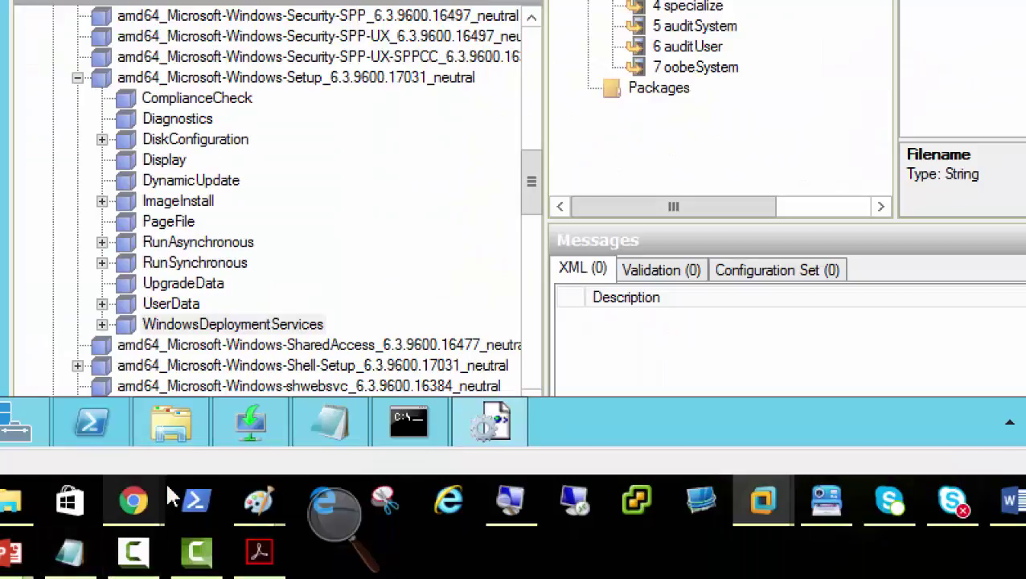
{"action": "mouse_move", "coordinate": [105, 443]}
{"action": "left_click", "coordinate": [259, 426]}
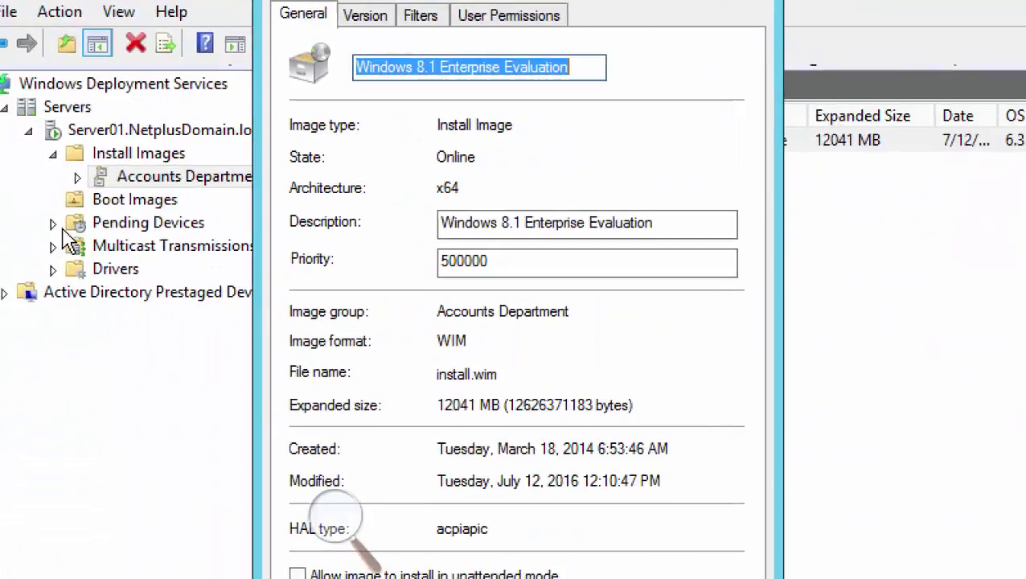
{"action": "left_click_drag", "start_coordinate": [504, 378], "coordinate": [435, 371]}
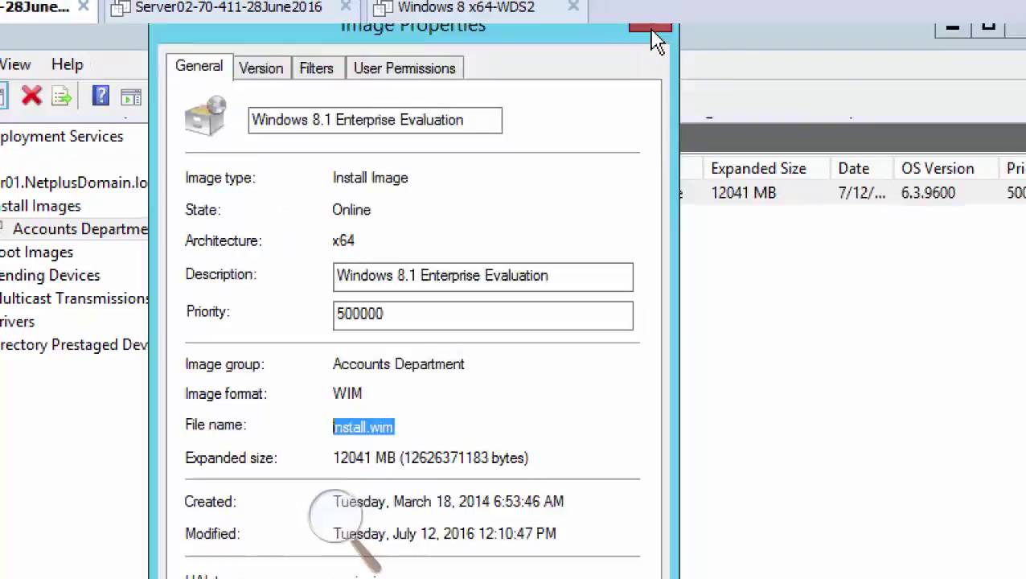
{"action": "left_click", "coordinate": [653, 27]}
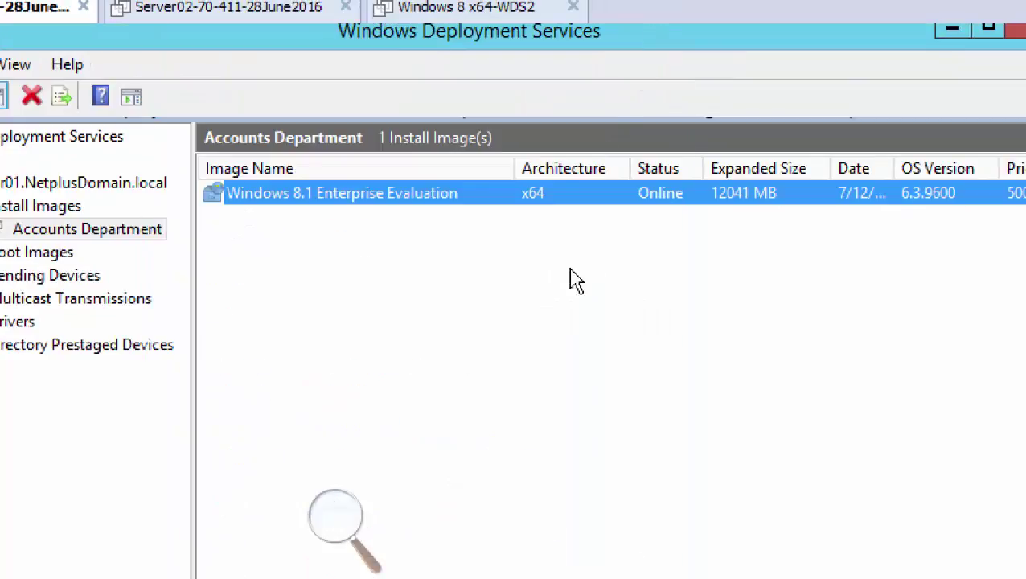
{"action": "right_click", "coordinate": [387, 206]}
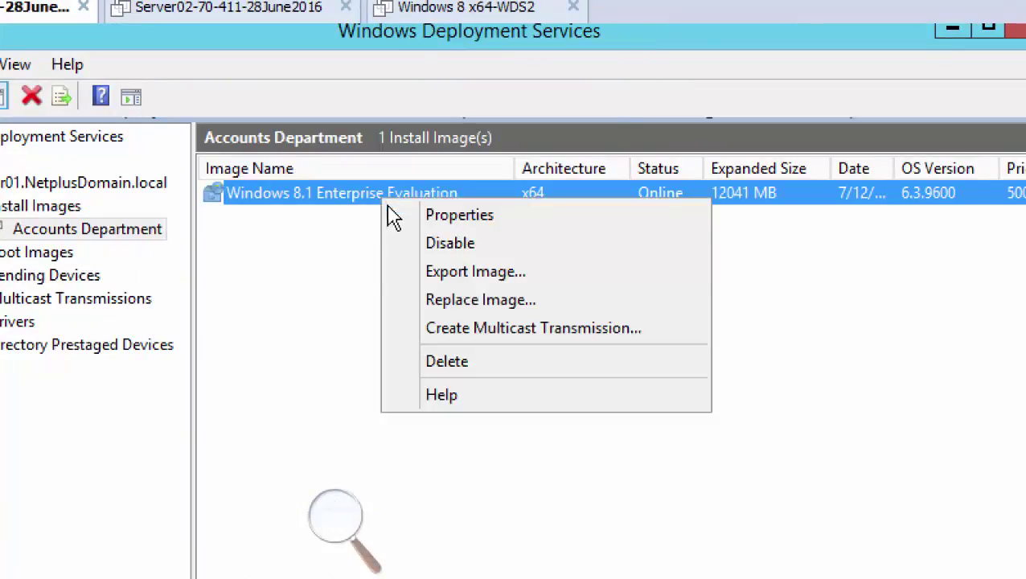
{"action": "left_click", "coordinate": [482, 215]}
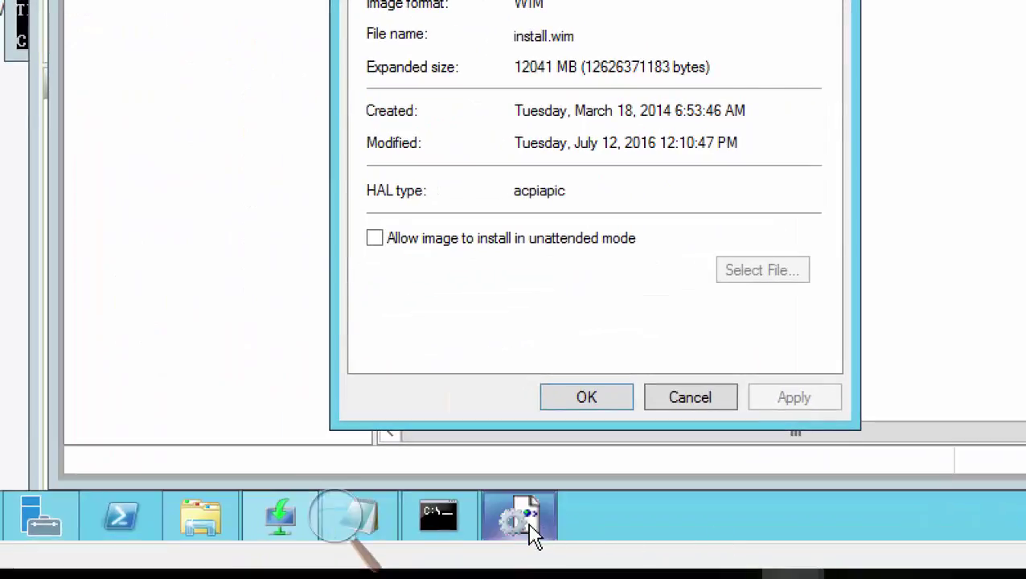
{"action": "mouse_move", "coordinate": [529, 529]}
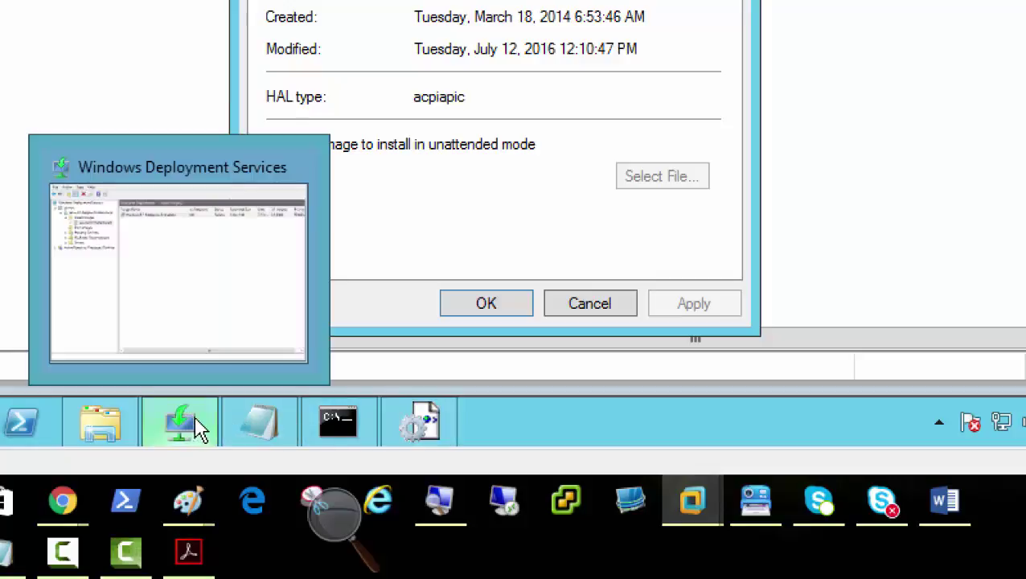
Copy the image group name 'Accounts Department' from the install image's properties
{"action": "mouse_move", "coordinate": [429, 429]}
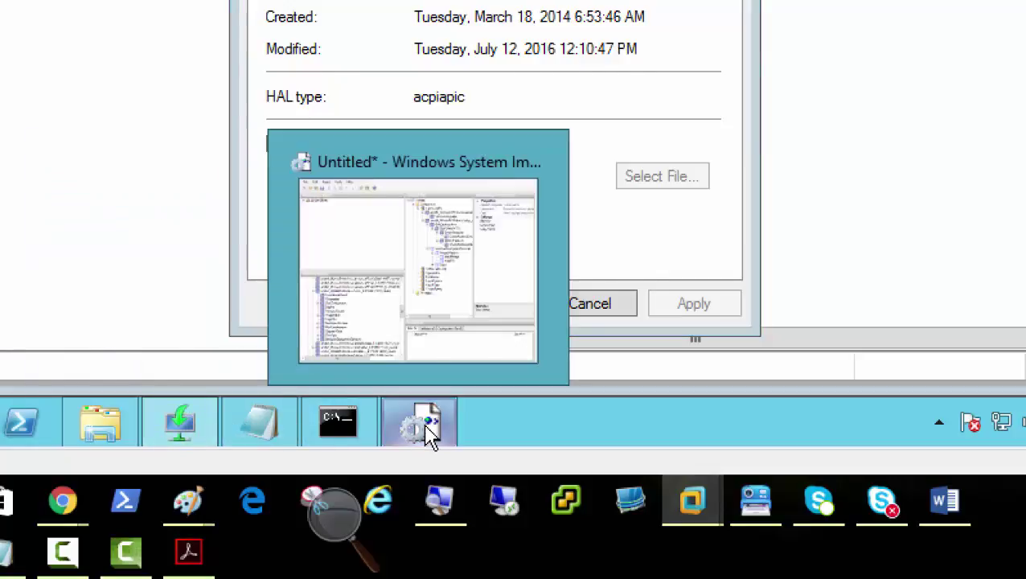
{"action": "left_click", "coordinate": [429, 430]}
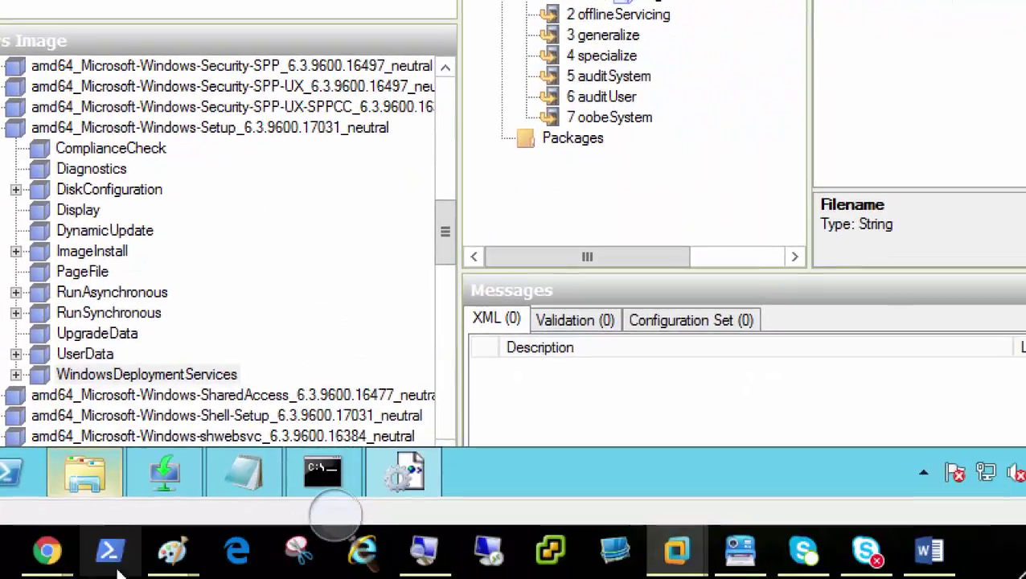
{"action": "mouse_move", "coordinate": [171, 486]}
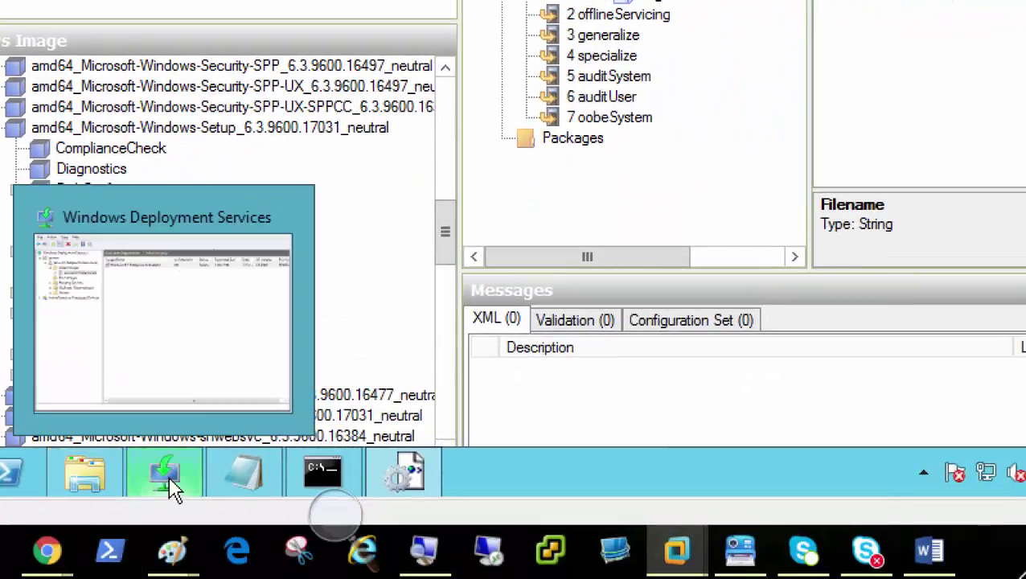
{"action": "left_click", "coordinate": [171, 483]}
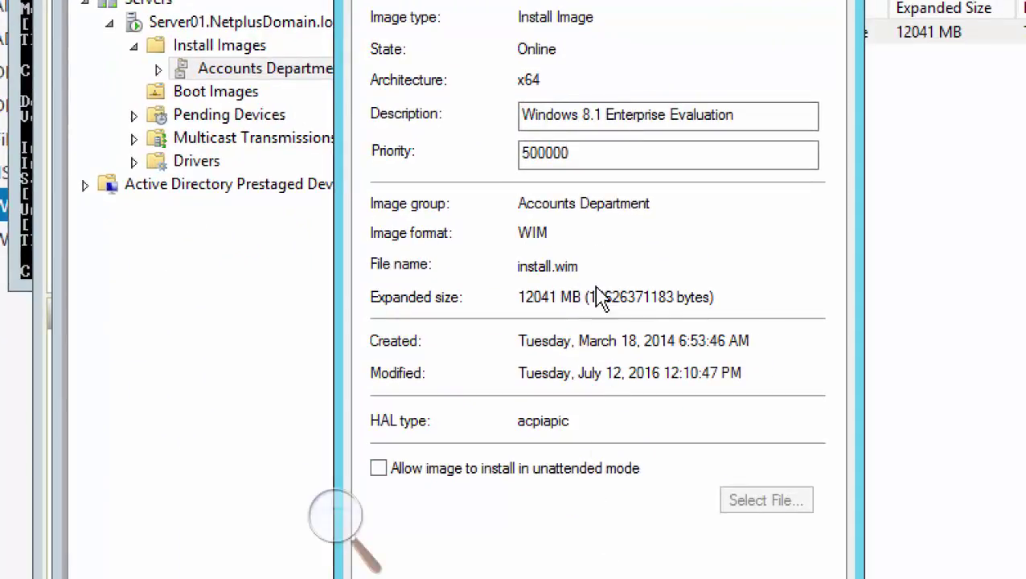
{"action": "left_click_drag", "start_coordinate": [655, 204], "coordinate": [518, 209]}
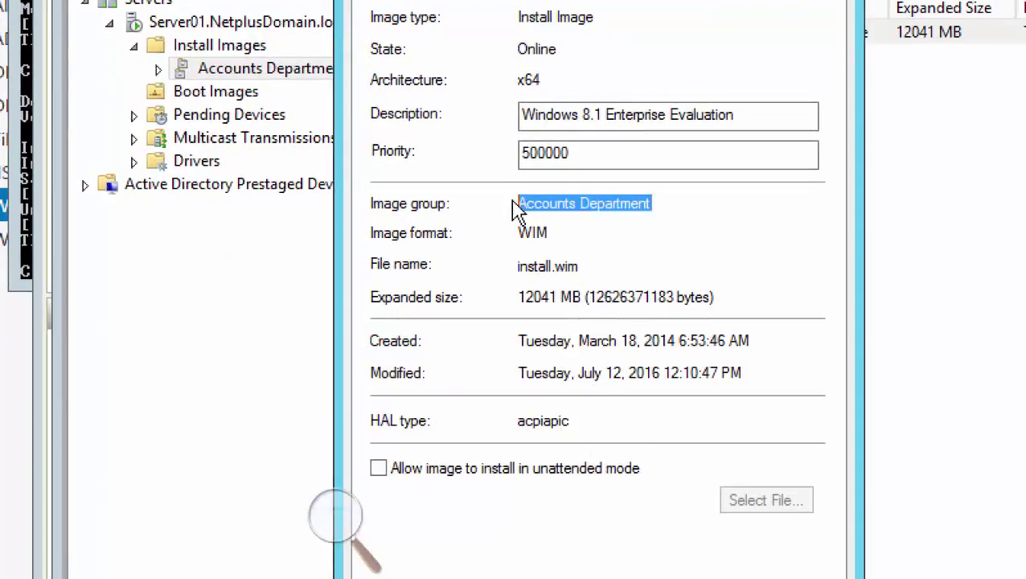
{"action": "right_click", "coordinate": [525, 205]}
{"action": "left_click", "coordinate": [586, 279]}
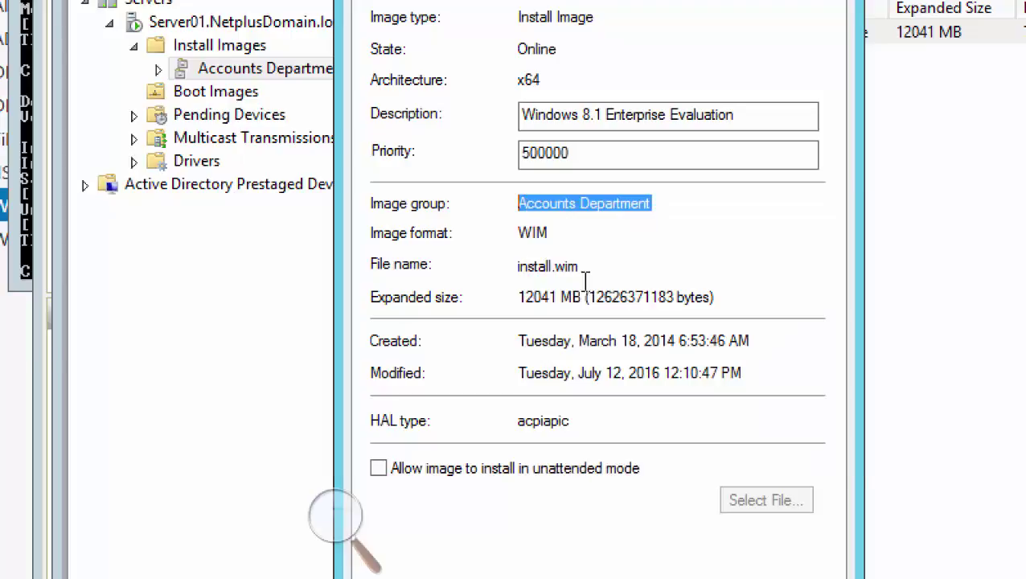
{"action": "right_click", "coordinate": [598, 206]}
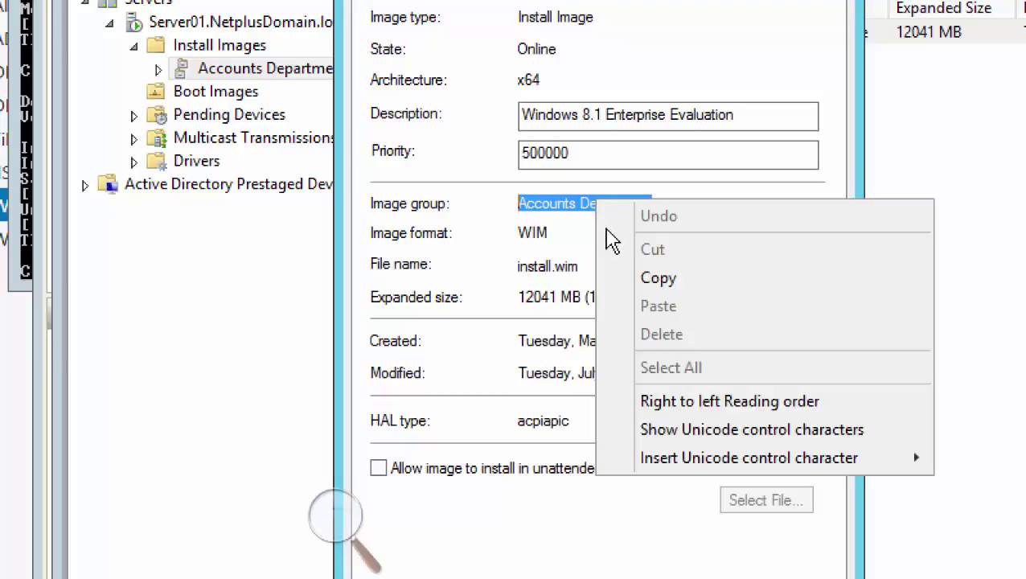
{"action": "left_click", "coordinate": [615, 279]}
Paste 'Accounts Department' as the InstallImage ImageGroup value in the answer file
{"action": "left_click", "coordinate": [417, 541]}
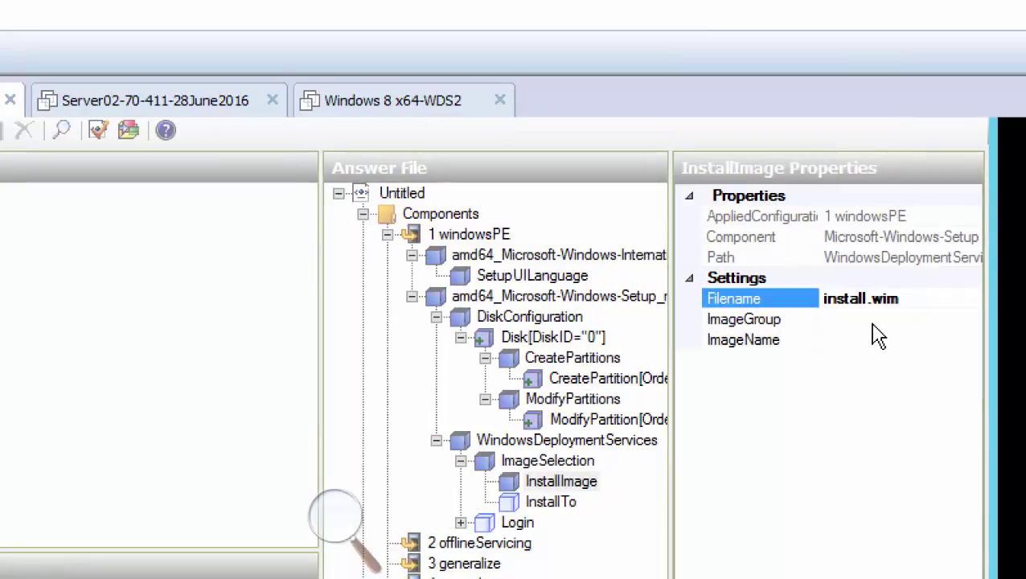
{"action": "left_click", "coordinate": [862, 321]}
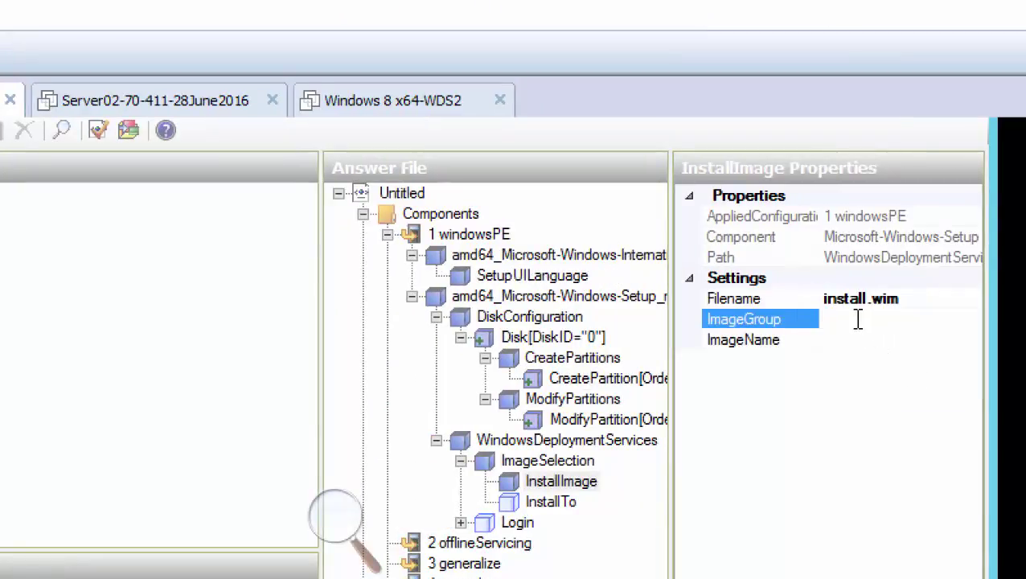
{"action": "right_click", "coordinate": [853, 320]}
{"action": "left_click", "coordinate": [880, 425]}
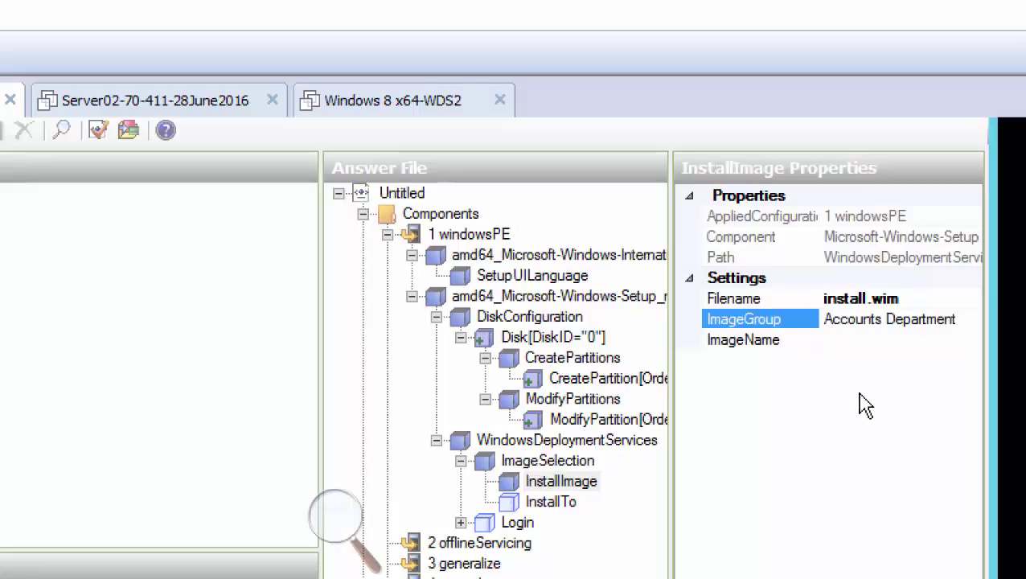
{"action": "left_click", "coordinate": [846, 339]}
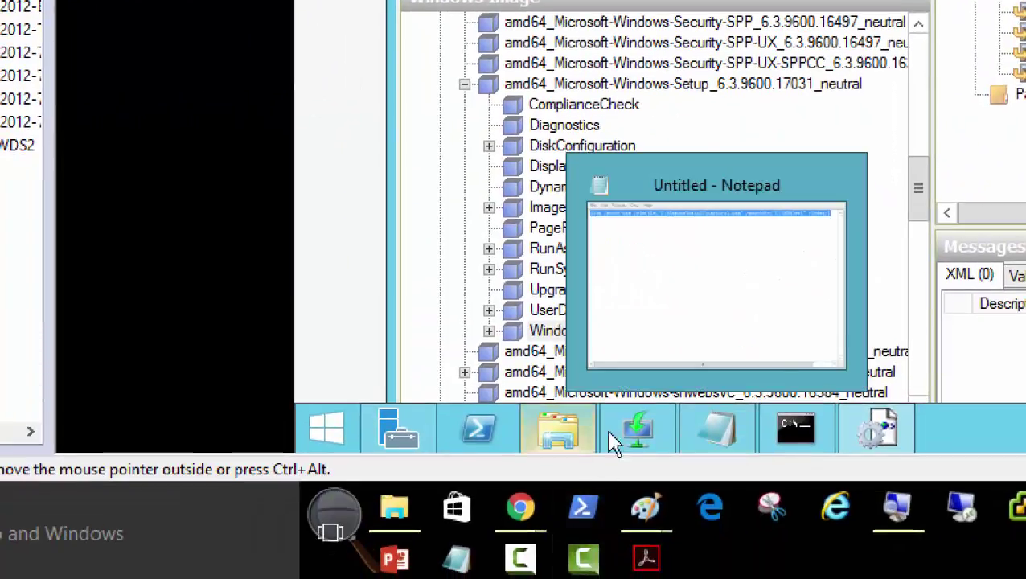
Select and copy the image name 'Windows 8.1 Enterprise Evaluation' on the General tab
{"action": "left_click", "coordinate": [641, 431]}
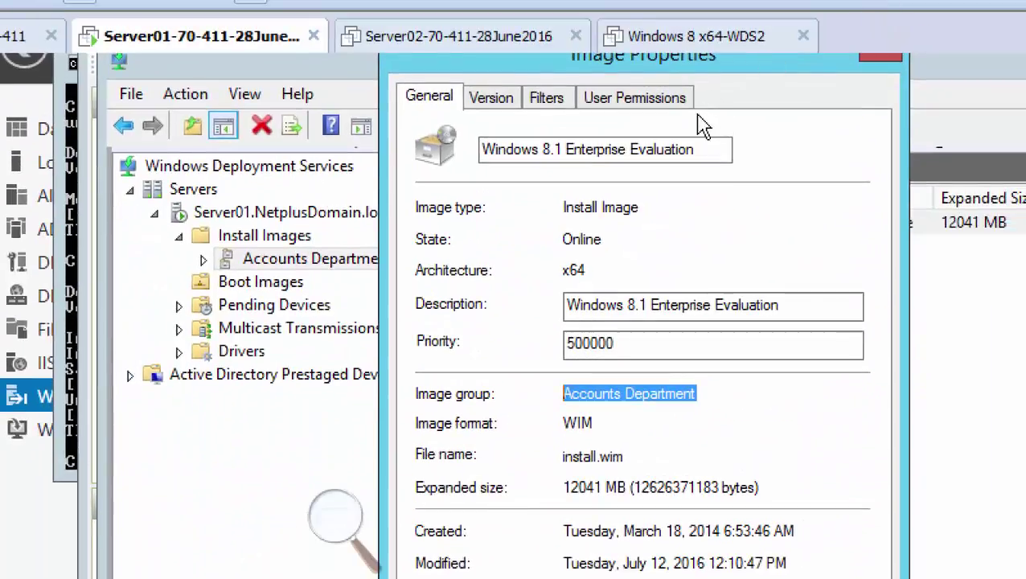
{"action": "left_click", "coordinate": [698, 149]}
{"action": "left_click_drag", "start_coordinate": [695, 148], "coordinate": [481, 149]}
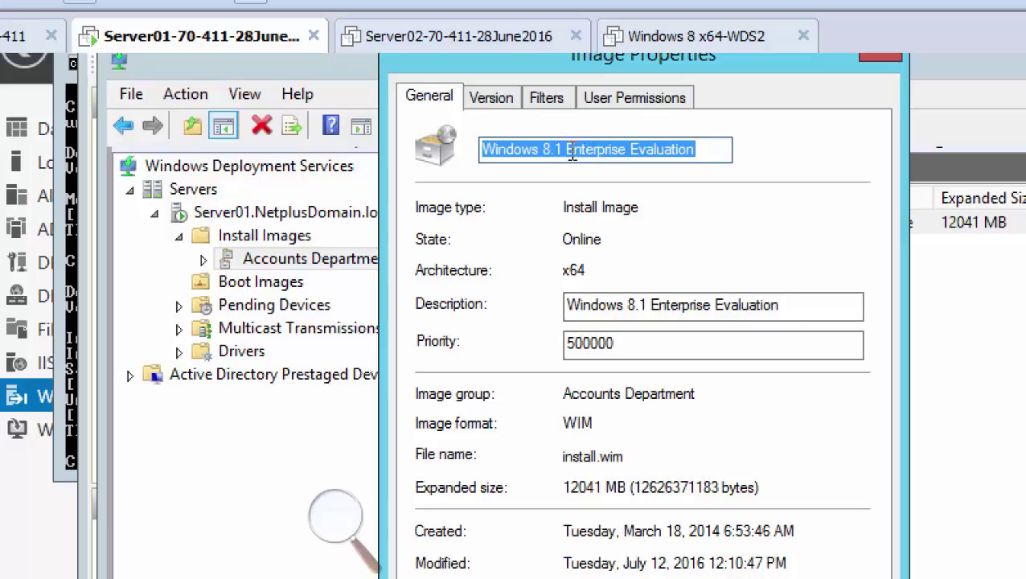
{"action": "right_click", "coordinate": [566, 157]}
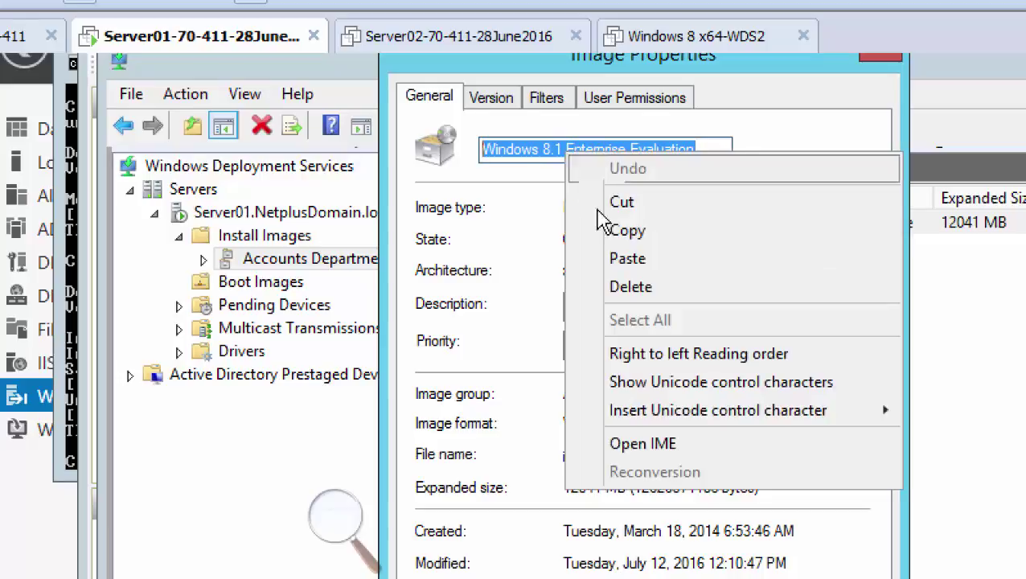
{"action": "left_click", "coordinate": [610, 231]}
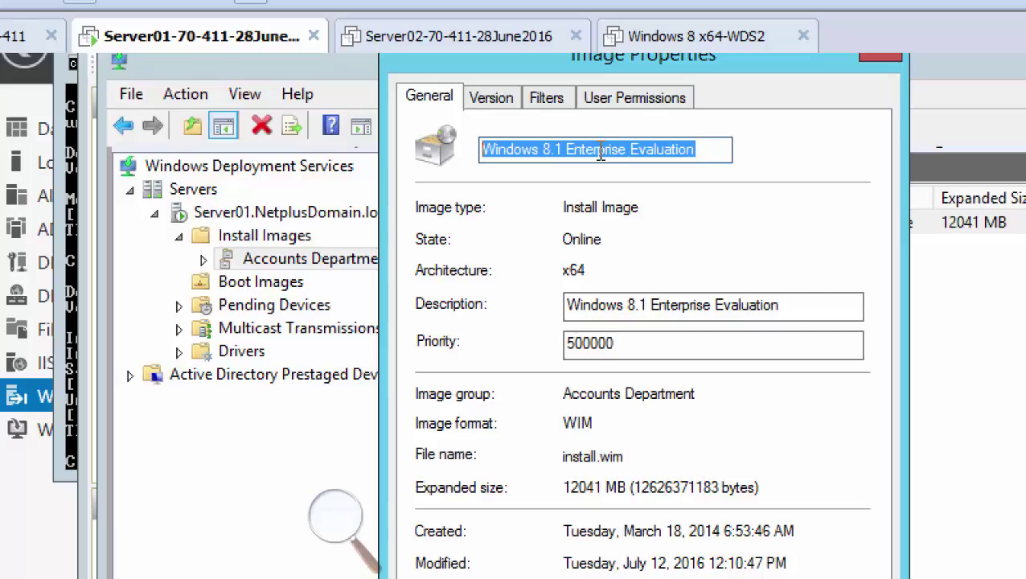
{"action": "right_click", "coordinate": [595, 152]}
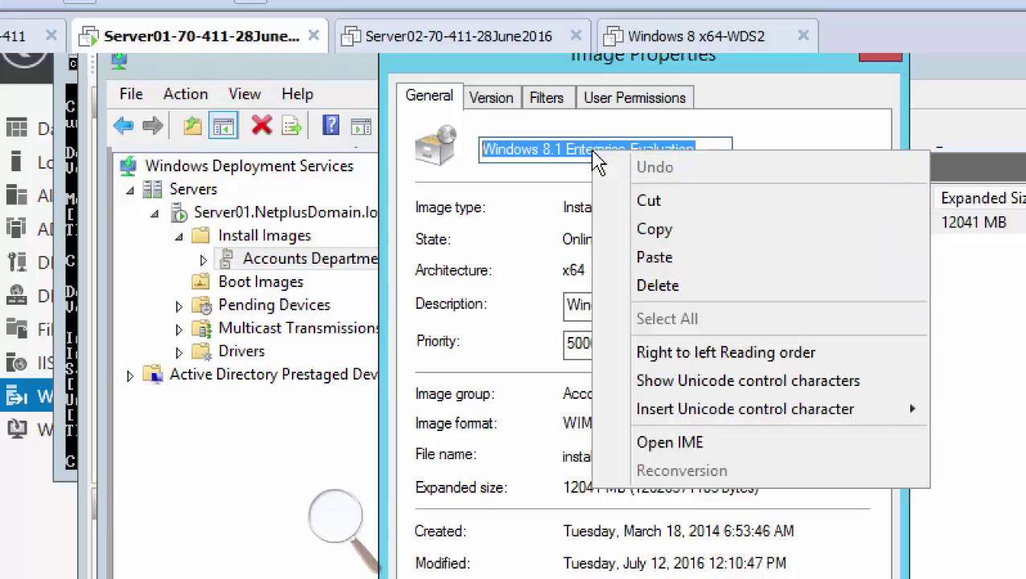
{"action": "left_click", "coordinate": [661, 232]}
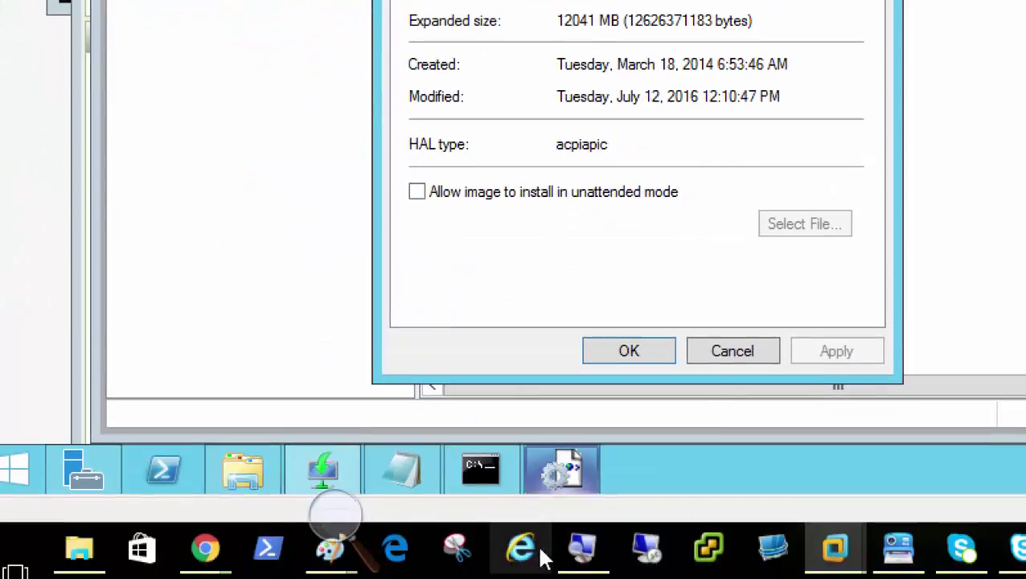
Paste 'Windows 8.1 Enterprise Evaluation' into the InstallImage ImageName value and commit it
{"action": "left_click", "coordinate": [567, 474]}
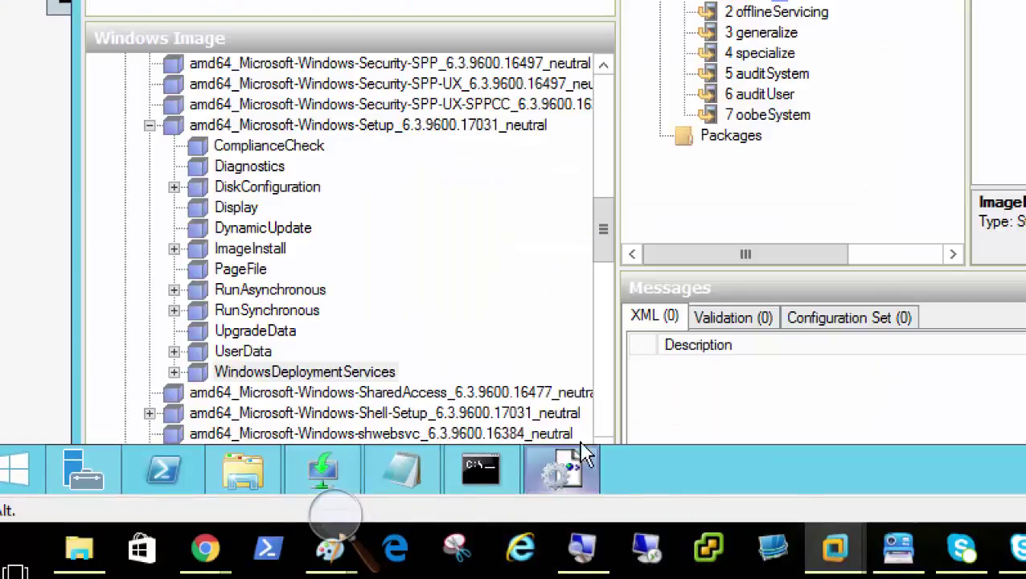
{"action": "right_click", "coordinate": [794, 226]}
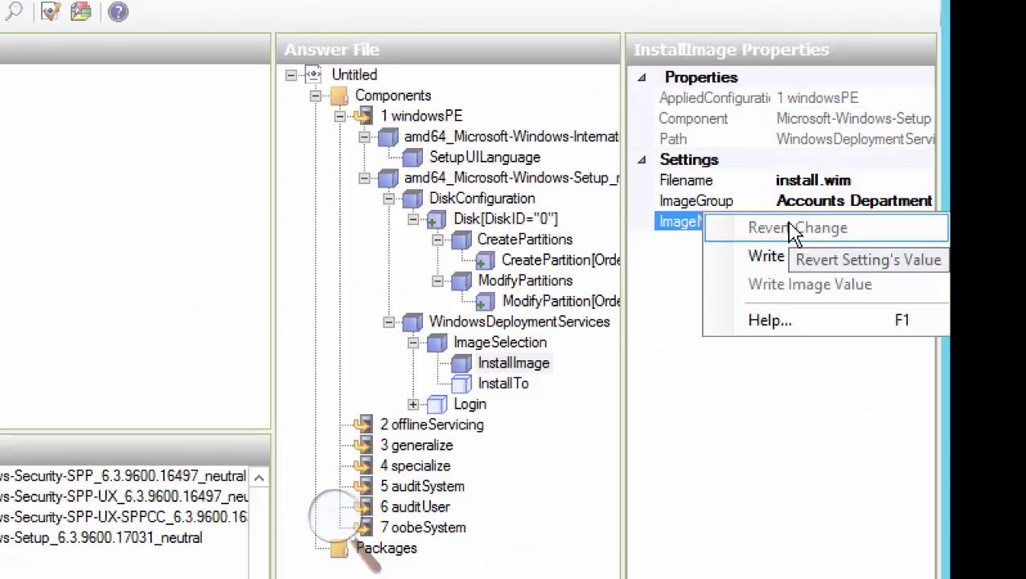
{"action": "left_click", "coordinate": [648, 328]}
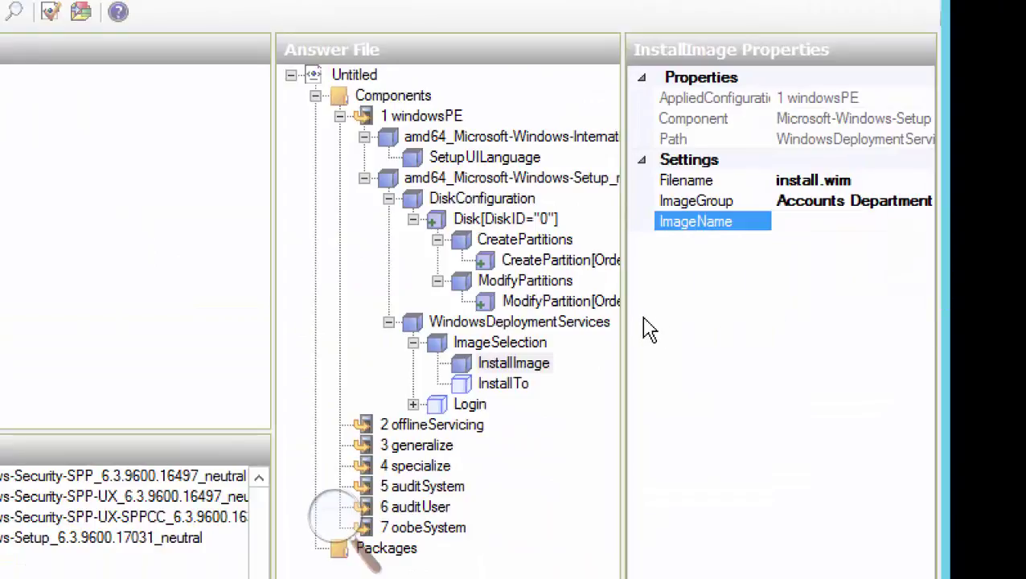
{"action": "right_click", "coordinate": [796, 221]}
{"action": "left_click", "coordinate": [778, 325]}
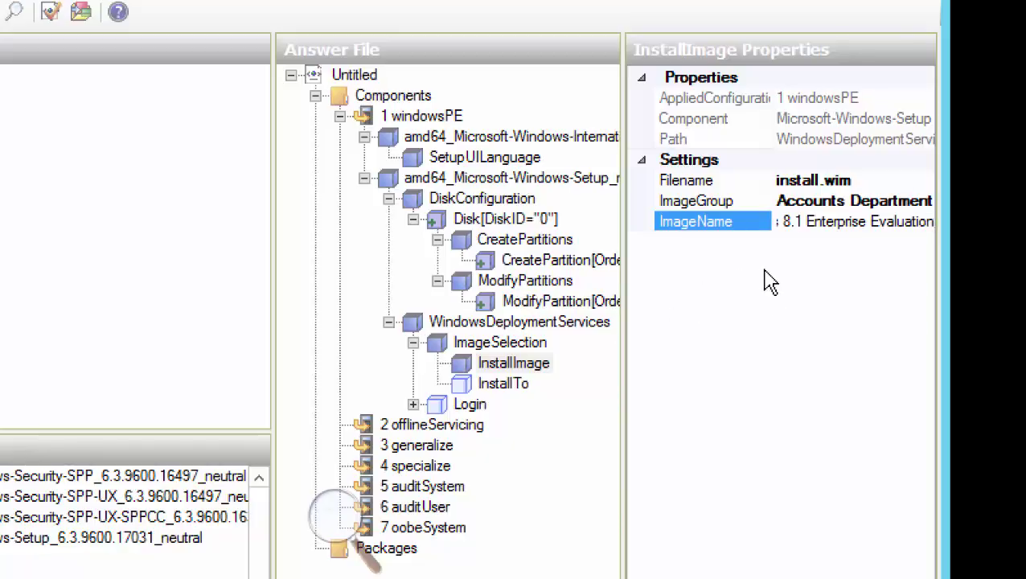
{"action": "key", "text": "Return"}
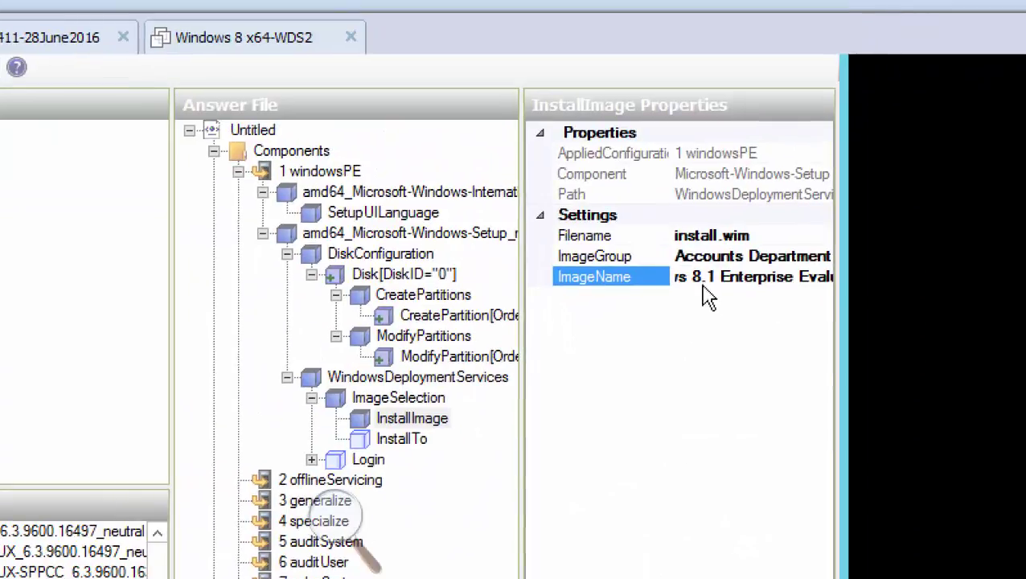
{"action": "left_click", "coordinate": [720, 277]}
Jump to the start of the ImageName value to verify the pasted name
{"action": "key", "text": "Home"}
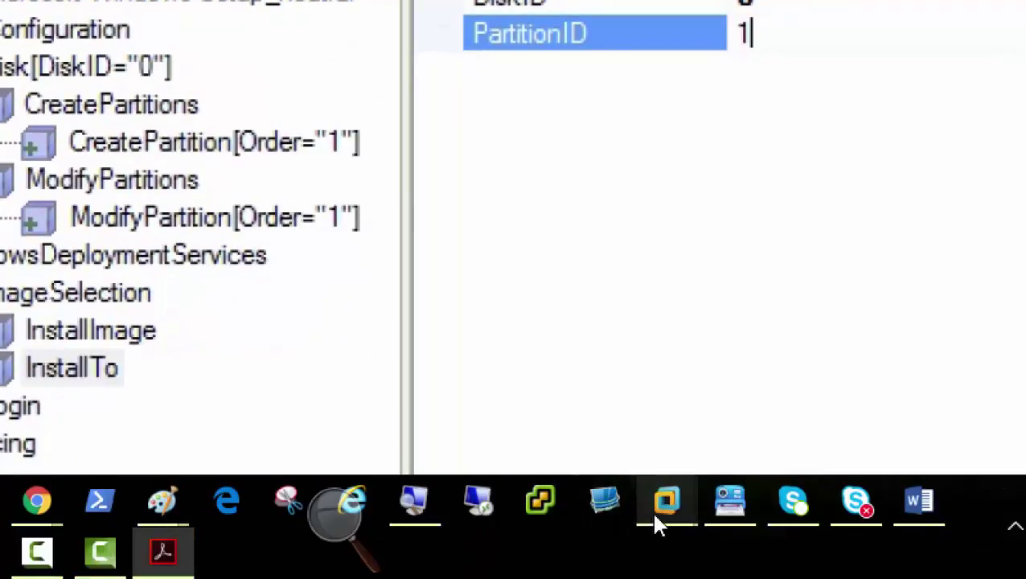
Set the InstallTo DiskID to 0 and PartitionID to 1
{"action": "mouse_move", "coordinate": [680, 578]}
{"action": "left_click", "coordinate": [650, 367]}
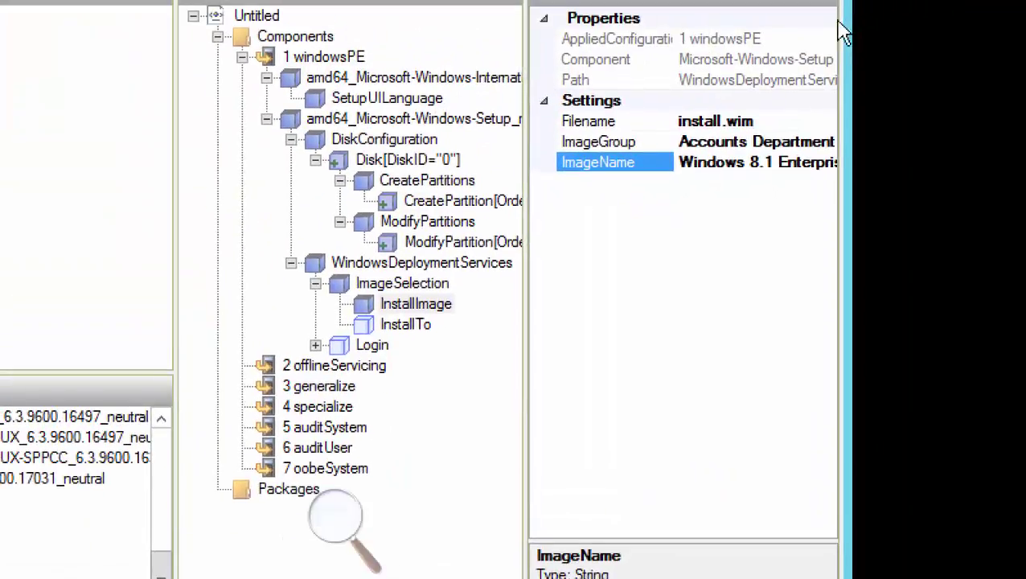
{"action": "left_click", "coordinate": [436, 324]}
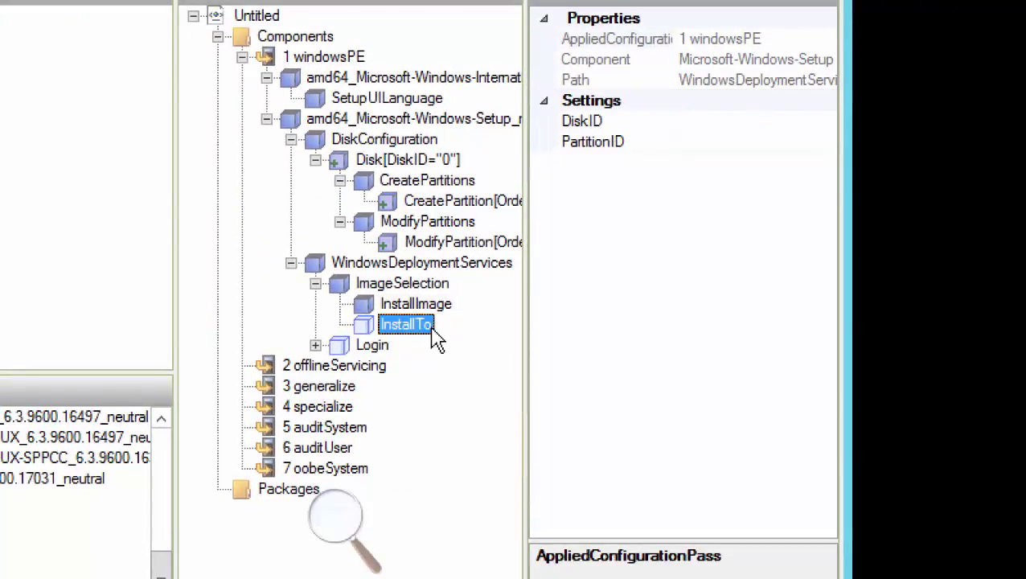
{"action": "left_click", "coordinate": [700, 121]}
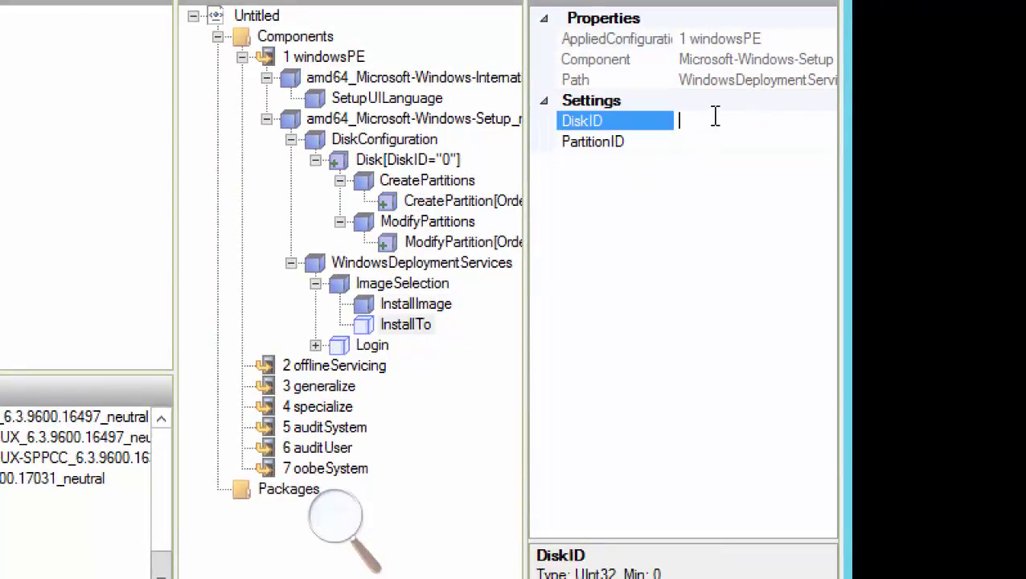
{"action": "type", "text": "0"}
{"action": "key", "text": "Return"}
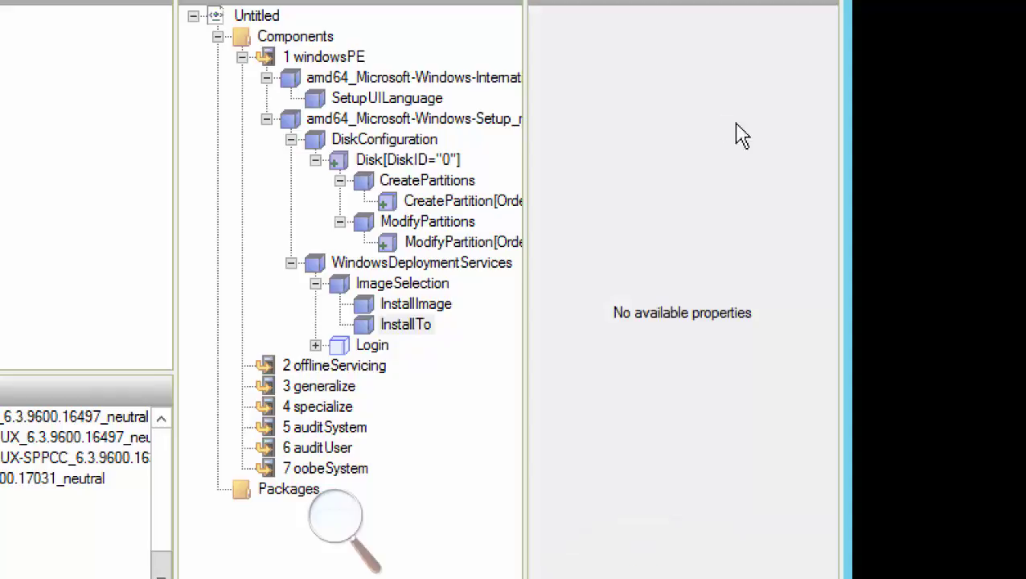
{"action": "left_click", "coordinate": [435, 325]}
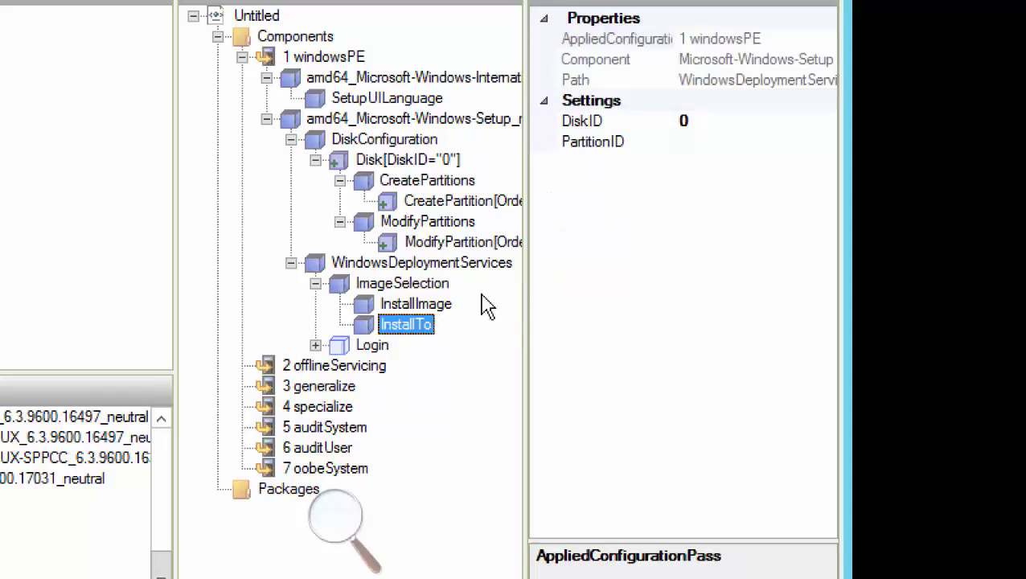
{"action": "left_click", "coordinate": [698, 142]}
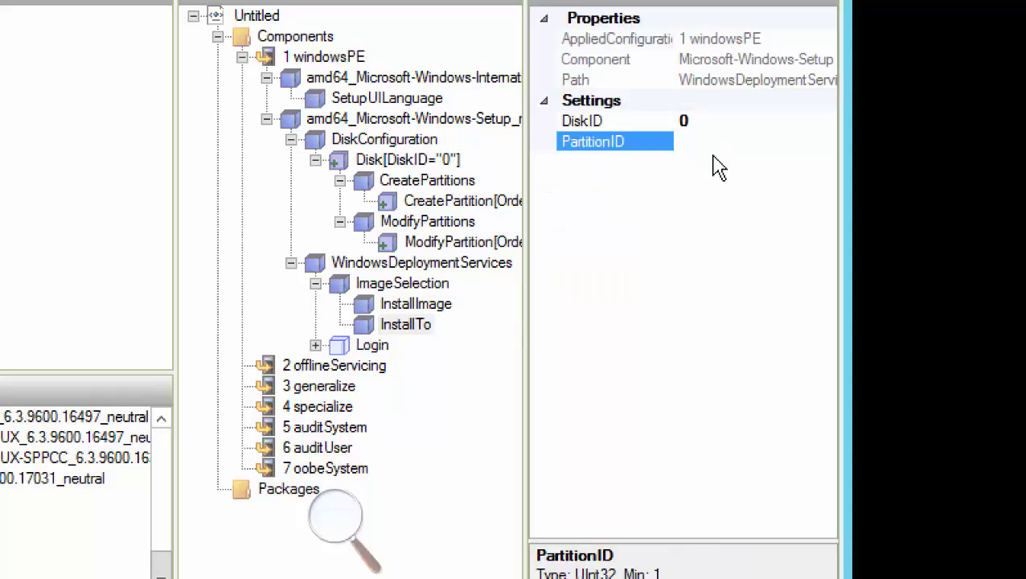
{"action": "type", "text": "1"}
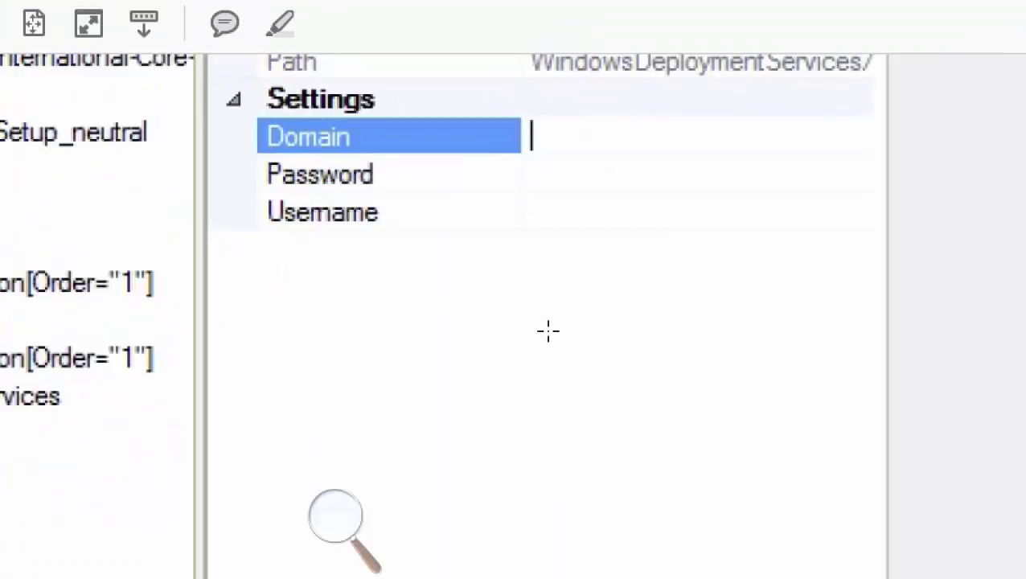
Scroll the PDF guide to the filled-in Login Credentials example
{"action": "scroll", "coordinate": [469, 467], "scroll_direction": "down", "scroll_amount": 5}
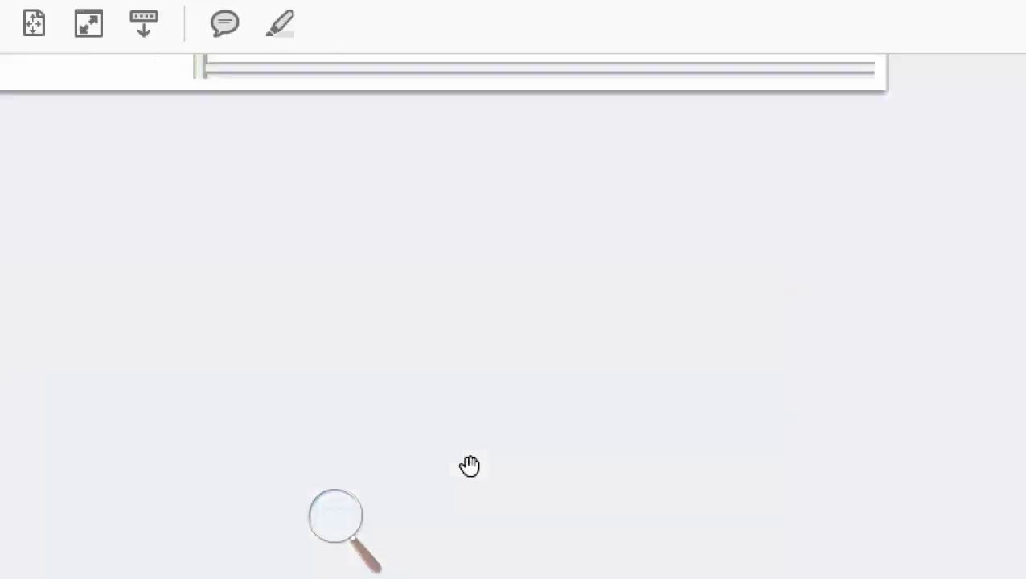
{"action": "scroll", "coordinate": [467, 471], "scroll_direction": "down", "scroll_amount": 3}
{"action": "scroll", "coordinate": [467, 471], "scroll_direction": "up", "scroll_amount": 2}
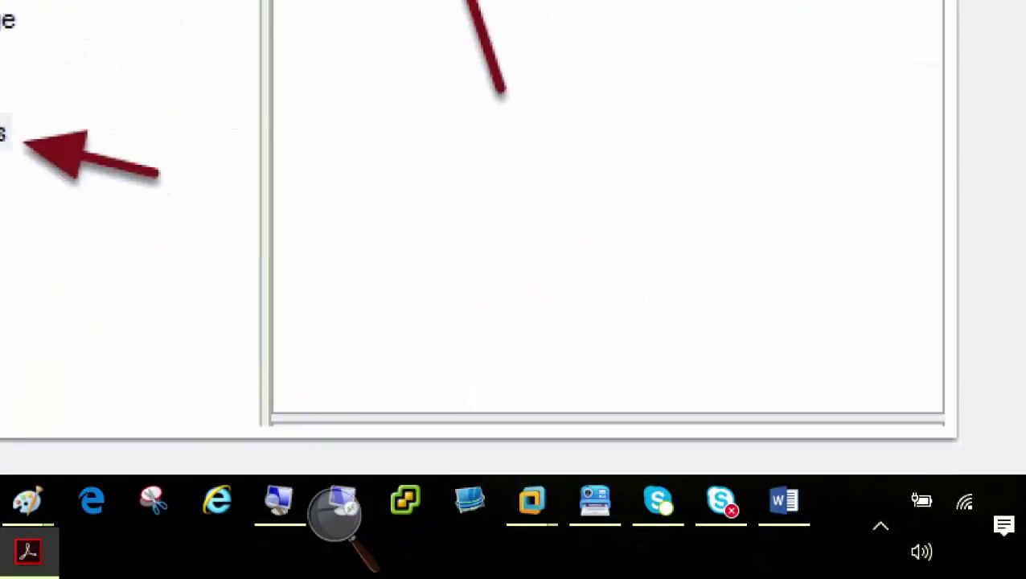
On Server01, expand Login and select its Credentials settings
{"action": "mouse_move", "coordinate": [532, 494]}
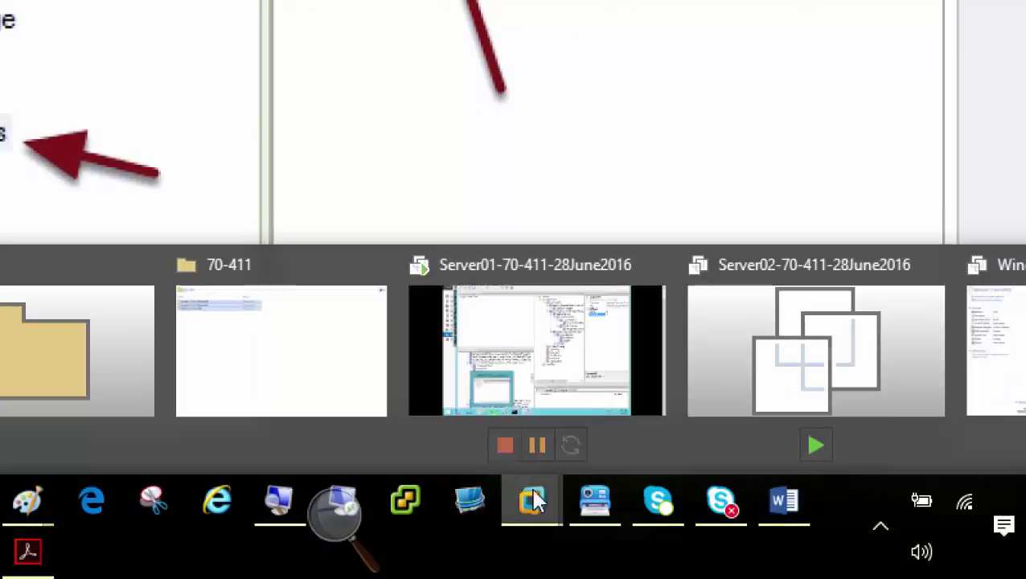
{"action": "left_click", "coordinate": [573, 356]}
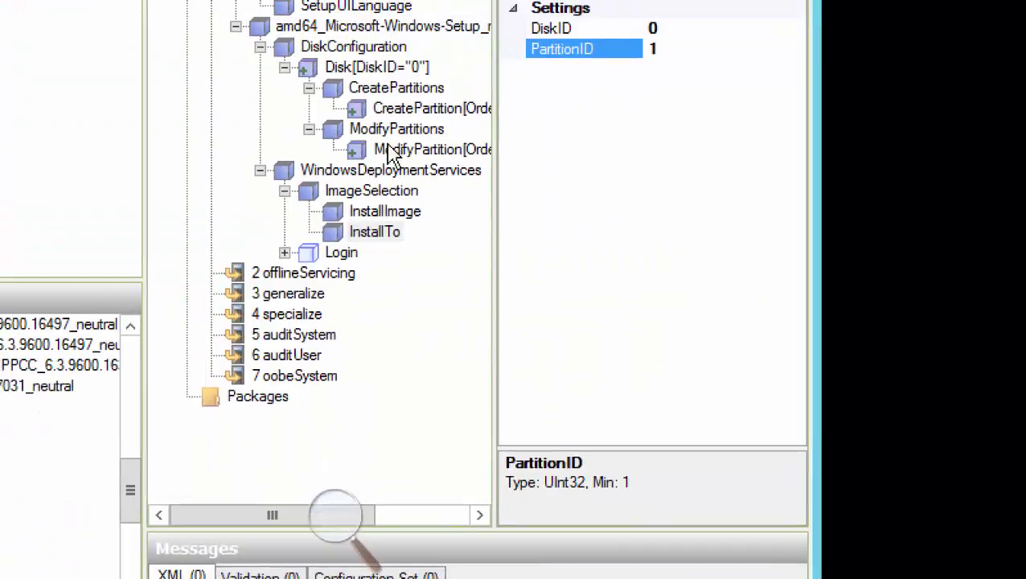
{"action": "left_click", "coordinate": [341, 253]}
{"action": "left_click", "coordinate": [284, 252]}
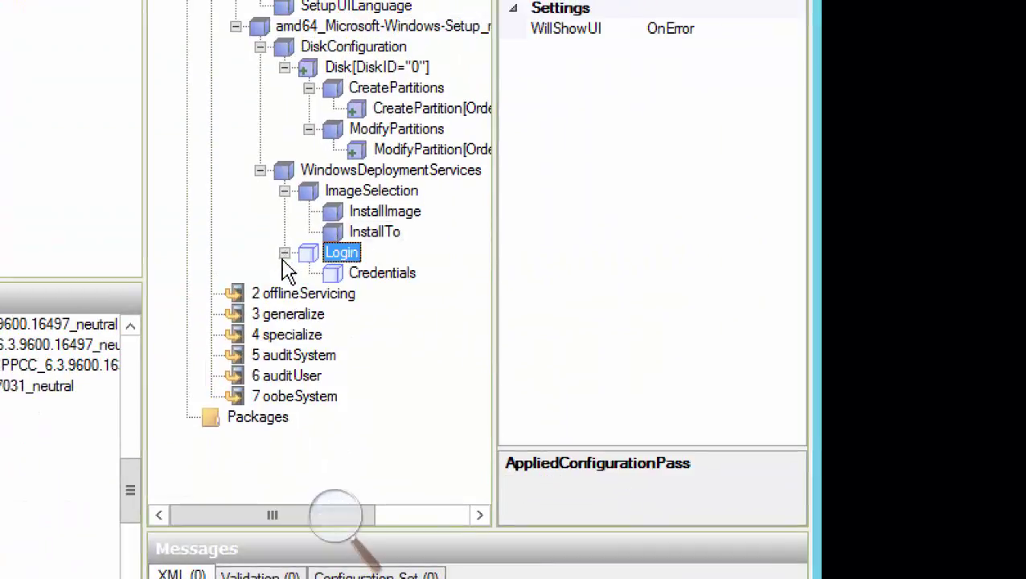
{"action": "left_click", "coordinate": [378, 273]}
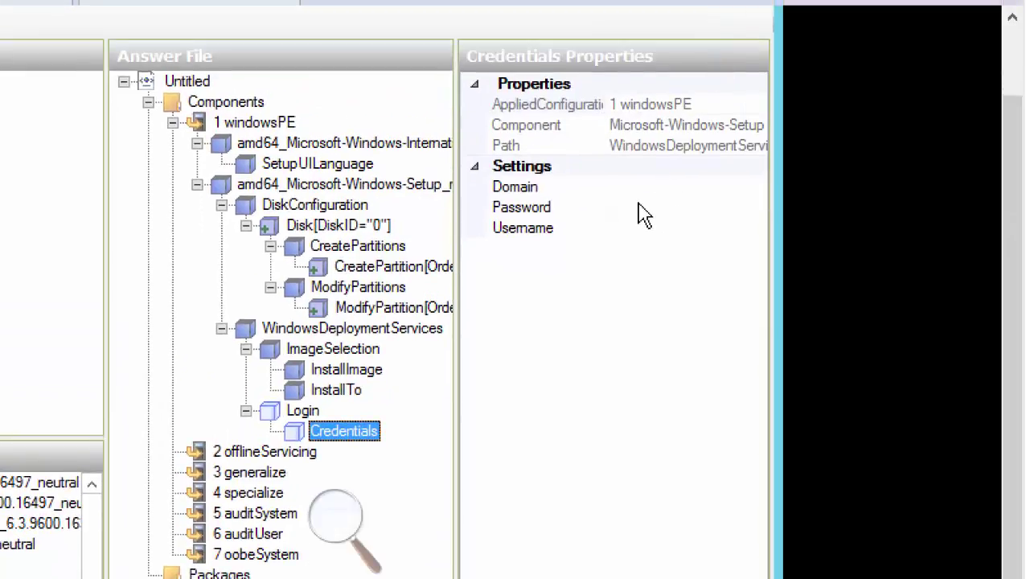
Enter domain NetPlusDomain.local, the account password and the username in Credentials
{"action": "left_click", "coordinate": [681, 31]}
{"action": "type", "text": "NetPlusDomain.local"}
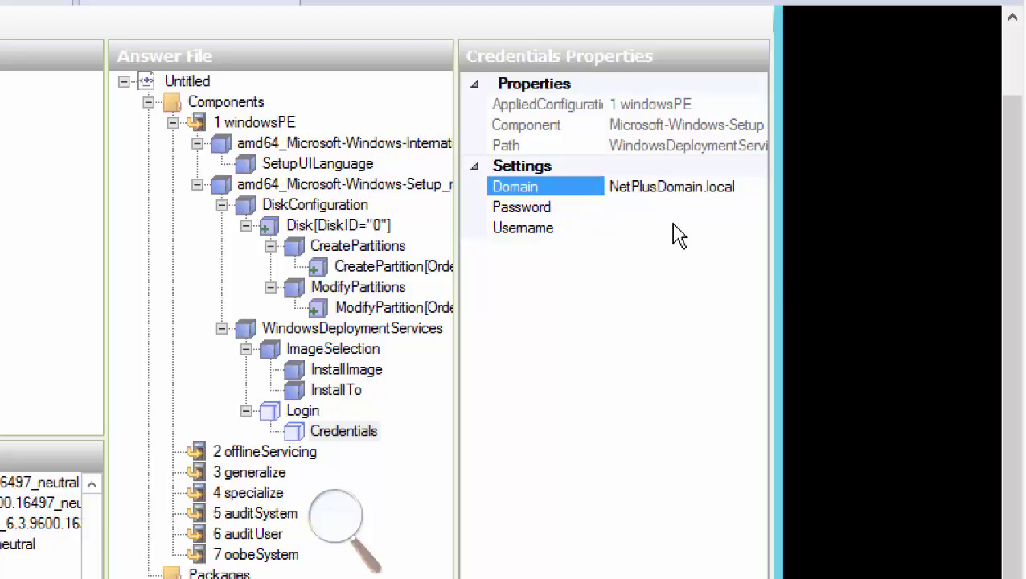
{"action": "left_click", "coordinate": [646, 207]}
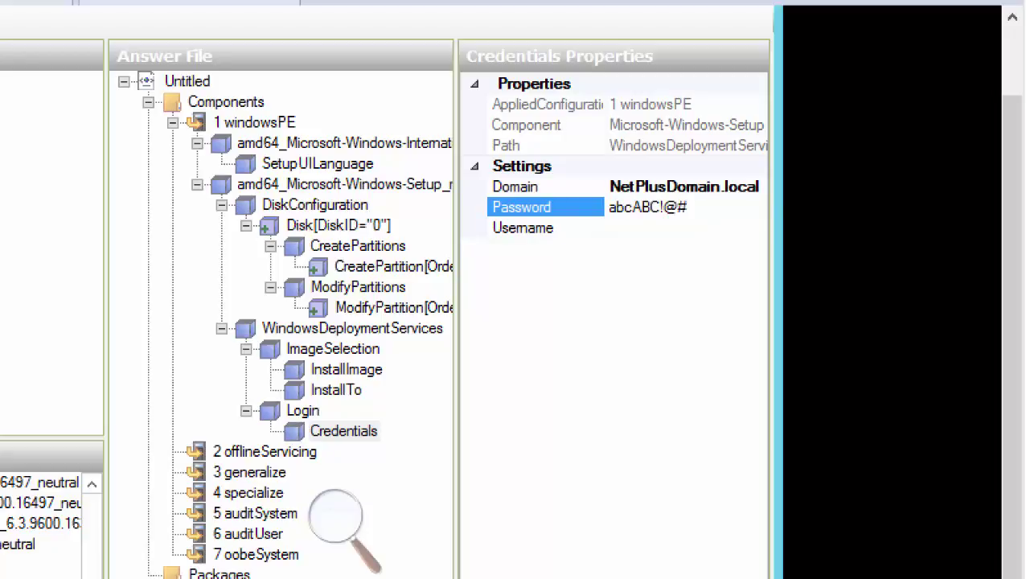
{"action": "left_click", "coordinate": [660, 229]}
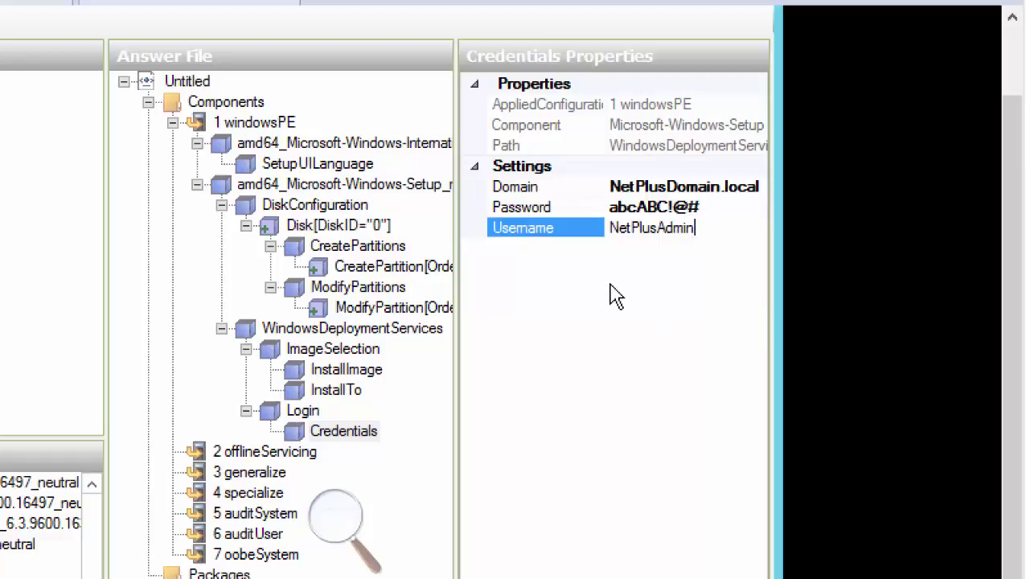
{"action": "key", "text": "Return"}
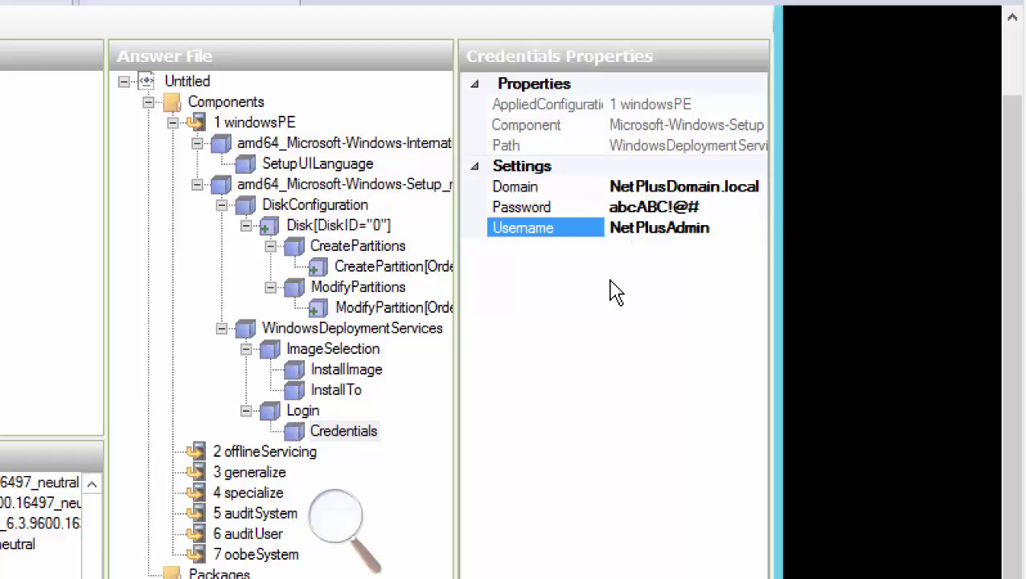
{"action": "left_click", "coordinate": [639, 186]}
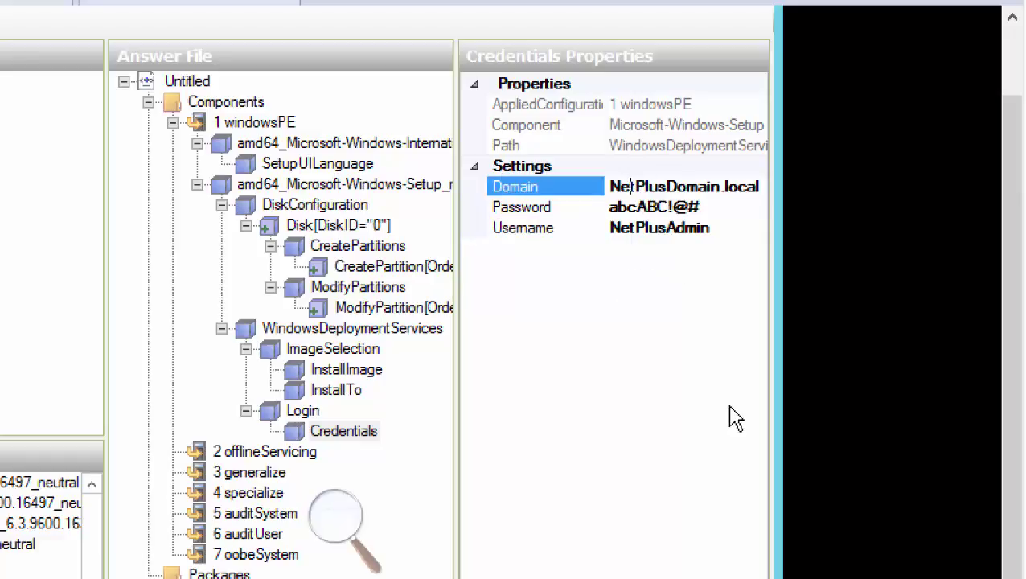
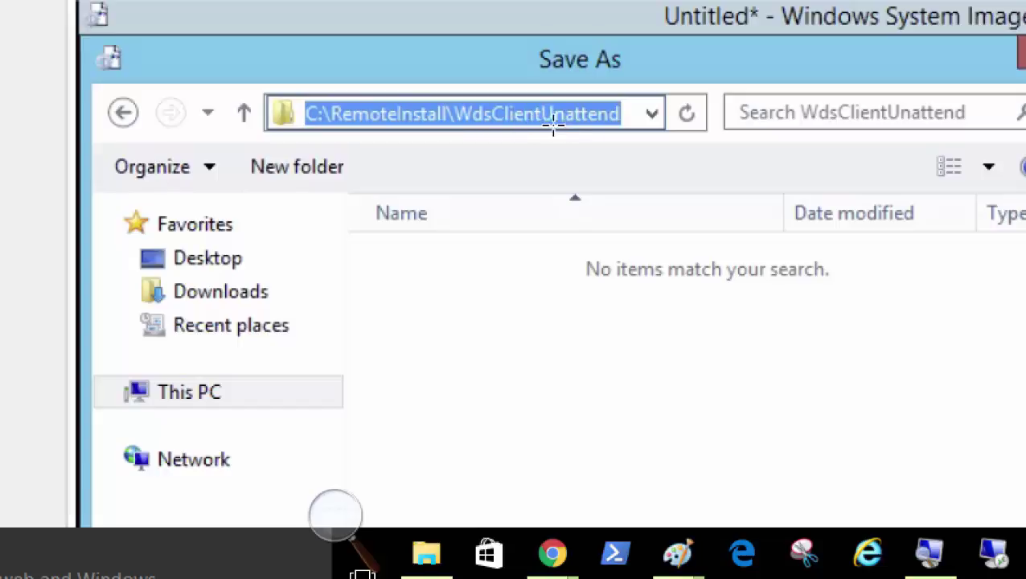
Bring up Server01's untitled answer file and validate it, getting no warnings or errors
{"action": "scroll", "coordinate": [546, 367], "scroll_direction": "down", "scroll_amount": 5}
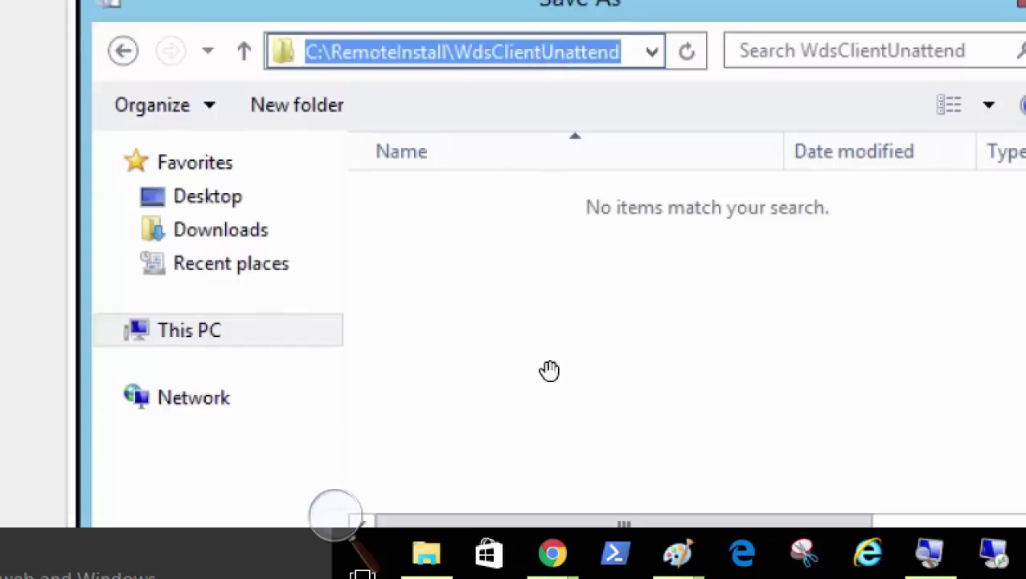
{"action": "scroll", "coordinate": [426, 326], "scroll_direction": "up", "scroll_amount": 6}
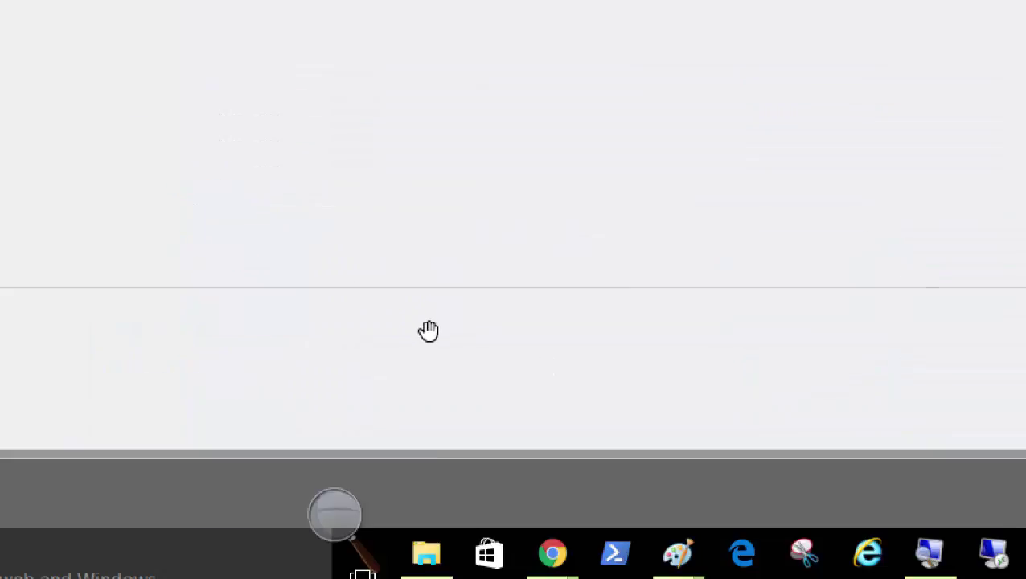
{"action": "scroll", "coordinate": [430, 330], "scroll_direction": "down", "scroll_amount": 10}
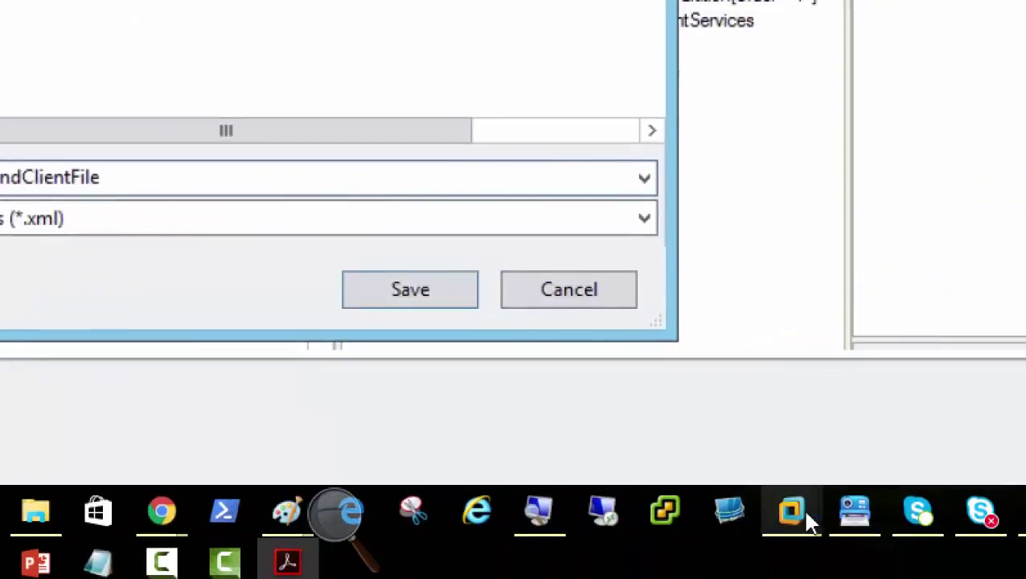
{"action": "mouse_move", "coordinate": [800, 511]}
{"action": "left_click", "coordinate": [796, 362]}
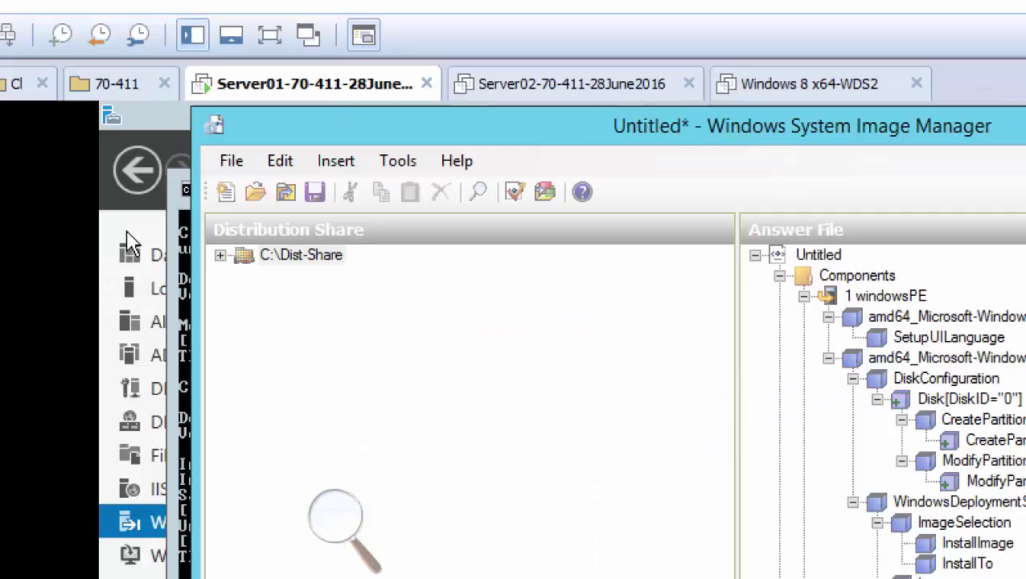
{"action": "left_click", "coordinate": [397, 161]}
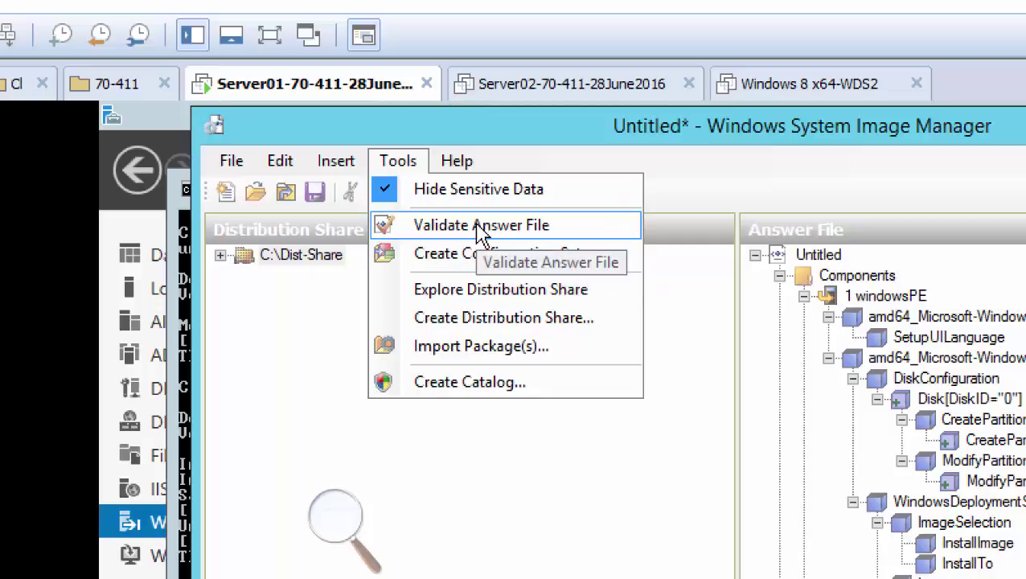
{"action": "left_click", "coordinate": [444, 233]}
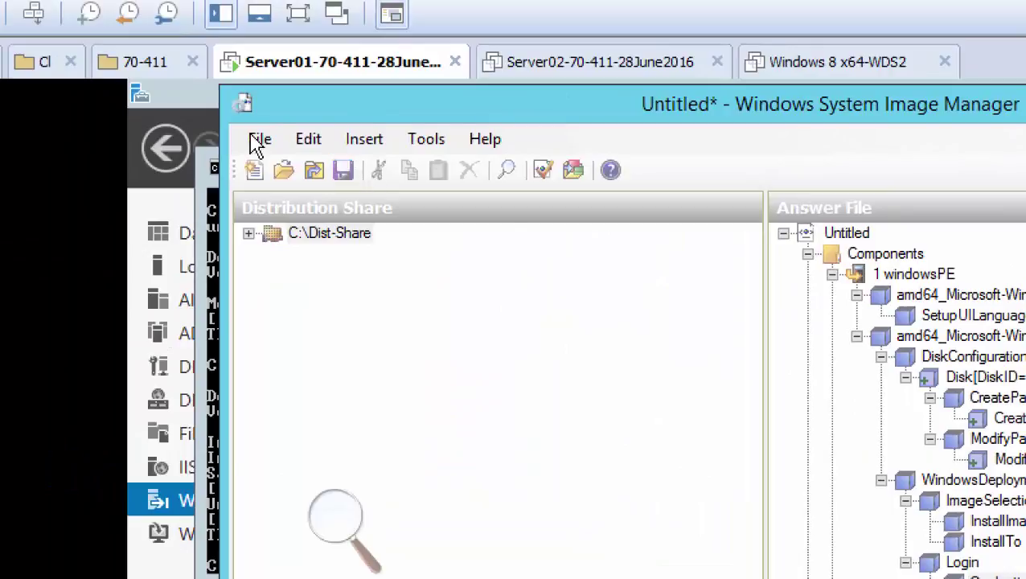
Start saving the answer file and browse to the Local Disk (C:) drive
{"action": "left_click", "coordinate": [258, 140]}
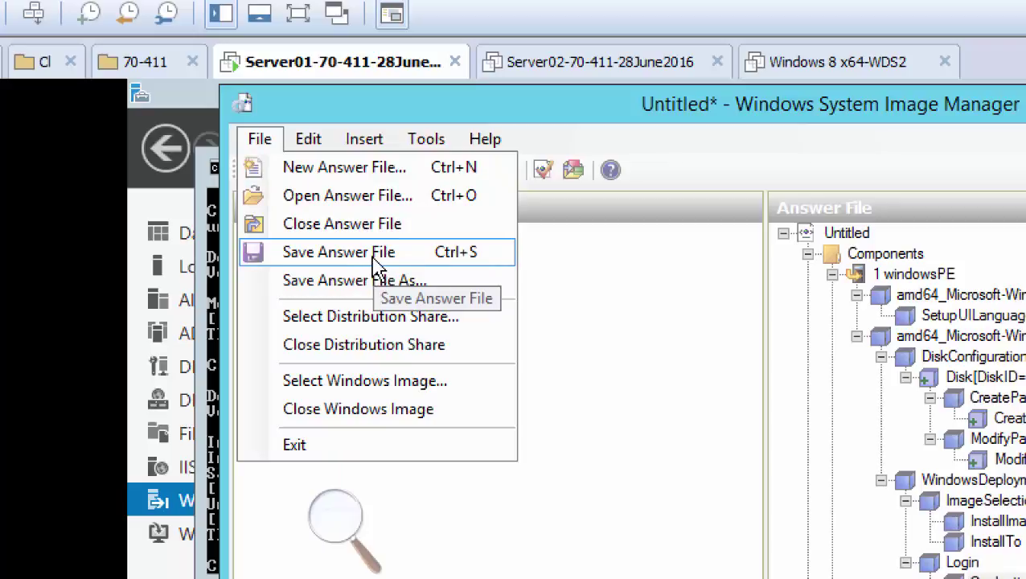
{"action": "left_click", "coordinate": [377, 268]}
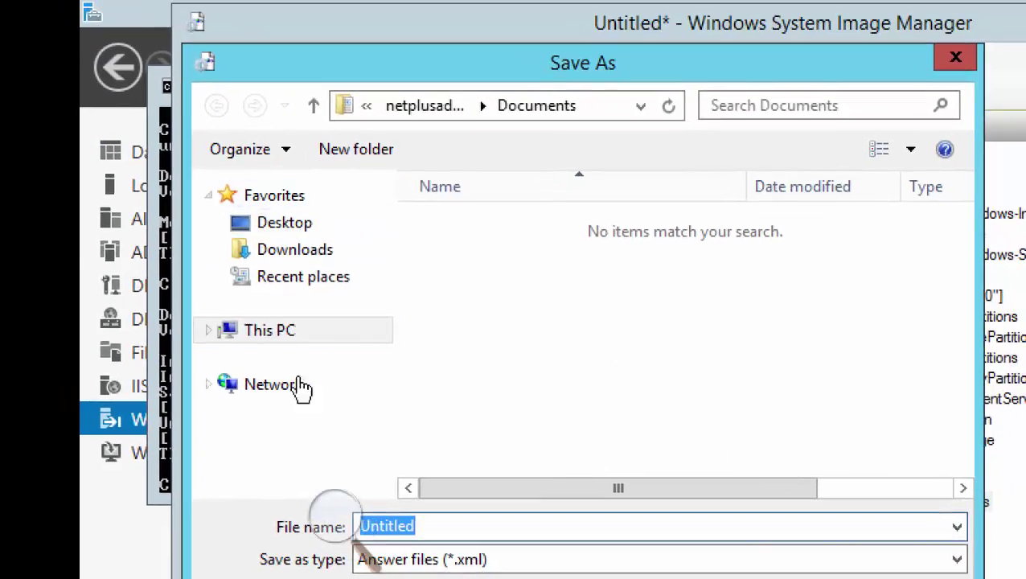
{"action": "left_click", "coordinate": [275, 344]}
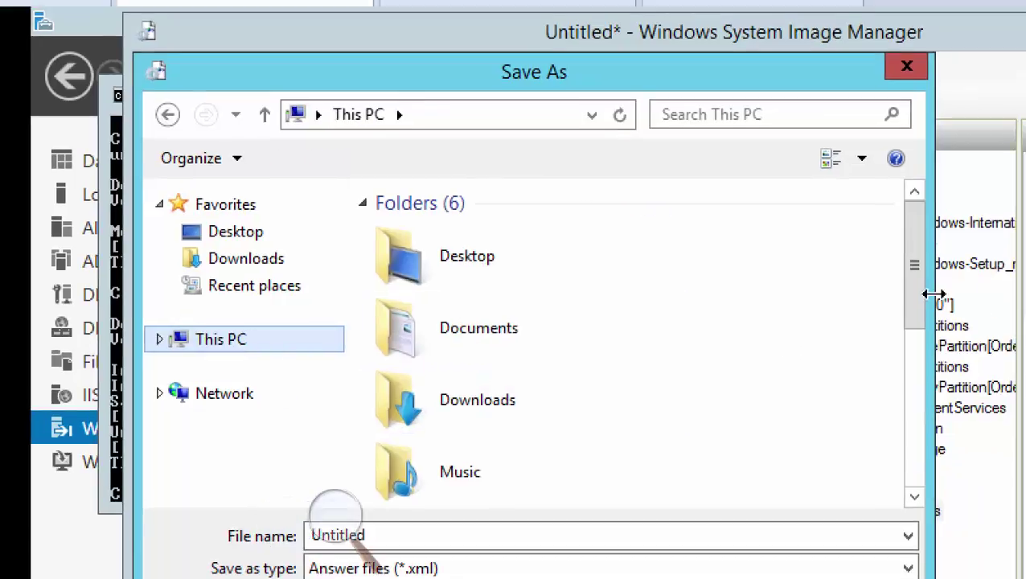
{"action": "left_click_drag", "start_coordinate": [974, 288], "coordinate": [991, 507]}
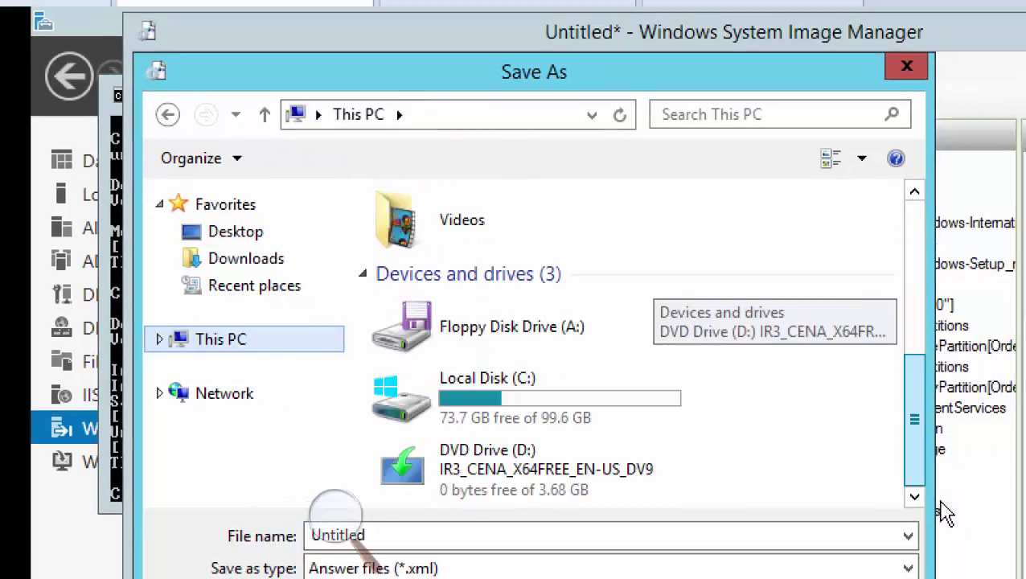
{"action": "double_click", "coordinate": [469, 410]}
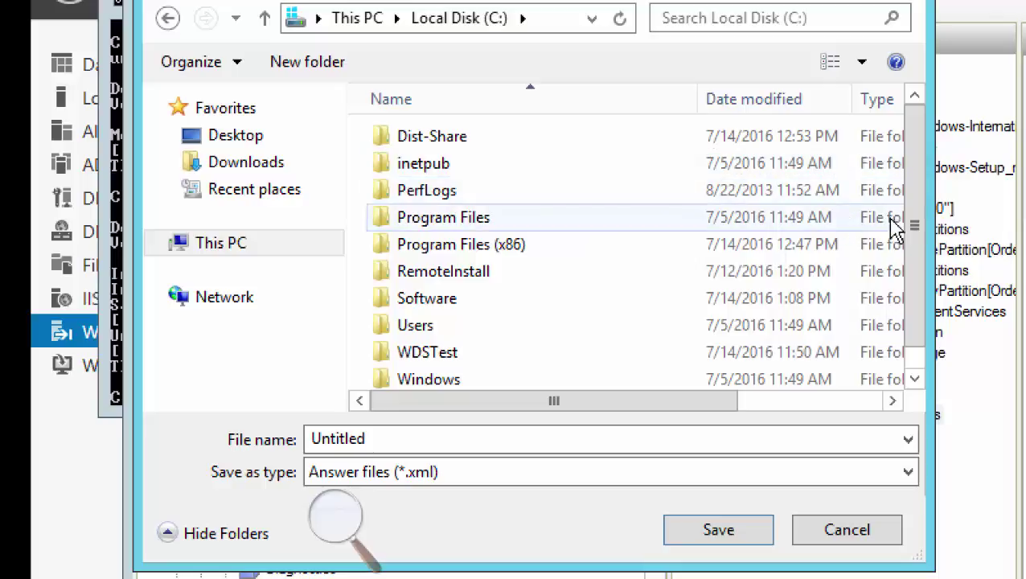
Open RemoteInstall\WdsClientUnattend and grant permanent access to that folder
{"action": "scroll", "coordinate": [914, 233], "scroll_direction": "down", "scroll_amount": 1}
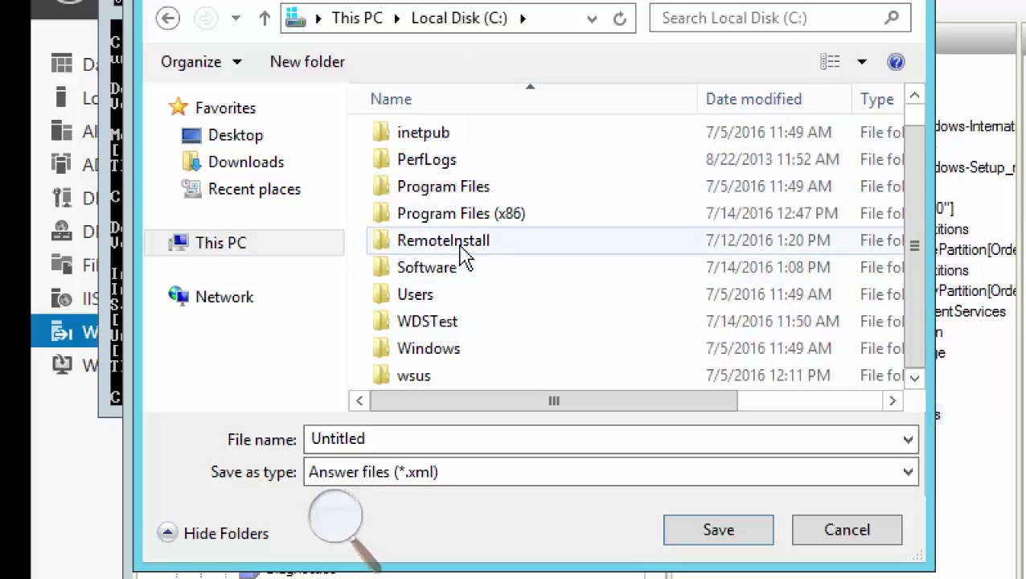
{"action": "mouse_move", "coordinate": [483, 252]}
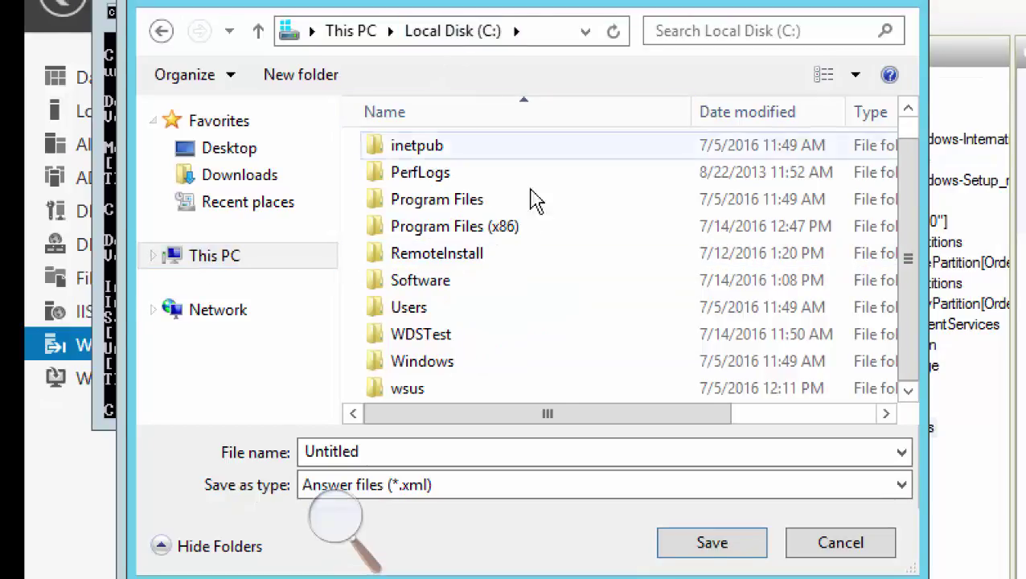
{"action": "mouse_move", "coordinate": [483, 252]}
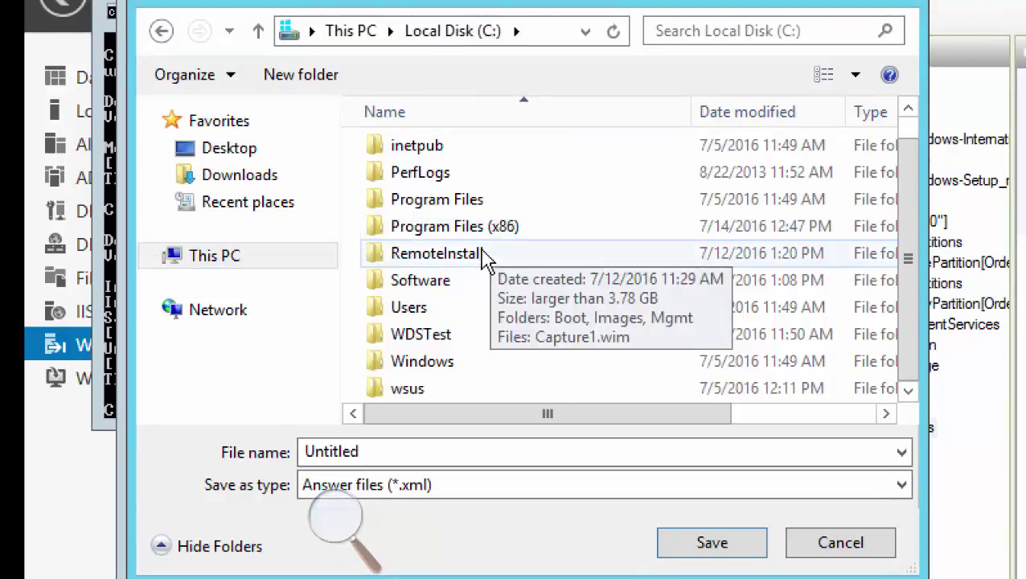
{"action": "double_click", "coordinate": [437, 253]}
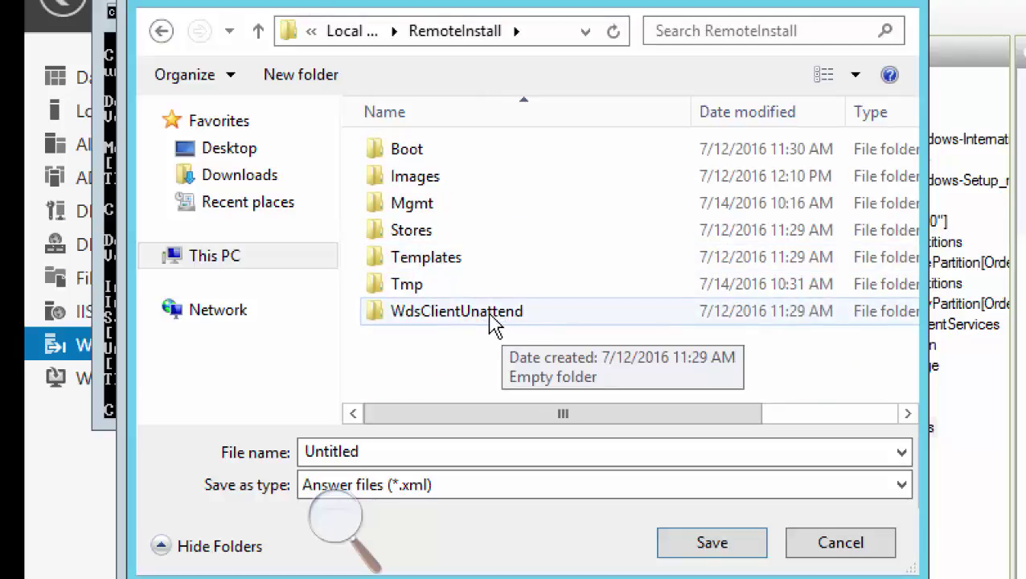
{"action": "double_click", "coordinate": [490, 315]}
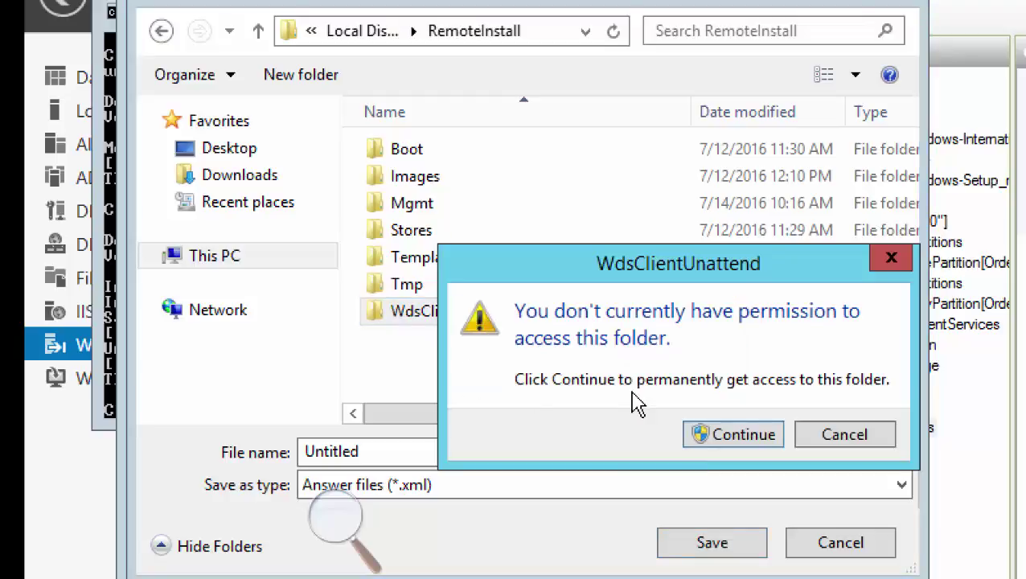
{"action": "left_click", "coordinate": [730, 438]}
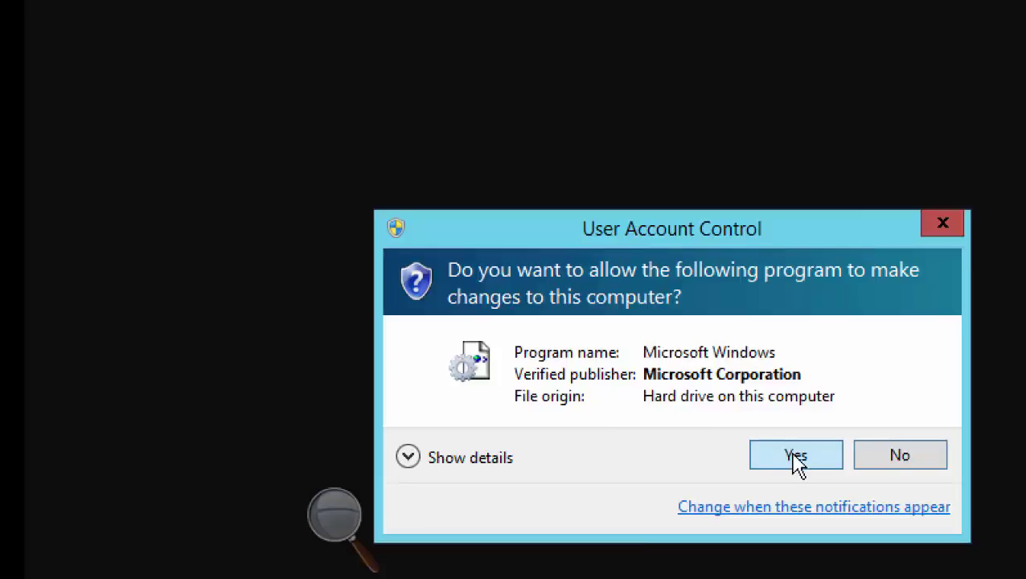
{"action": "left_click", "coordinate": [796, 455]}
Replace the default Untitled file name with WDSUnattendedClient
{"action": "double_click", "coordinate": [386, 453]}
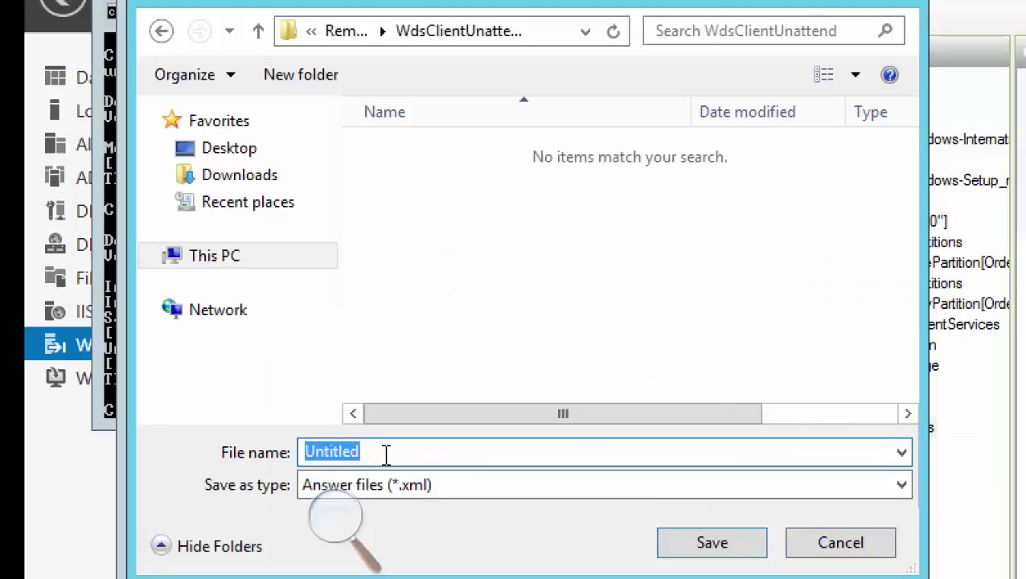
{"action": "type", "text": "WDS"}
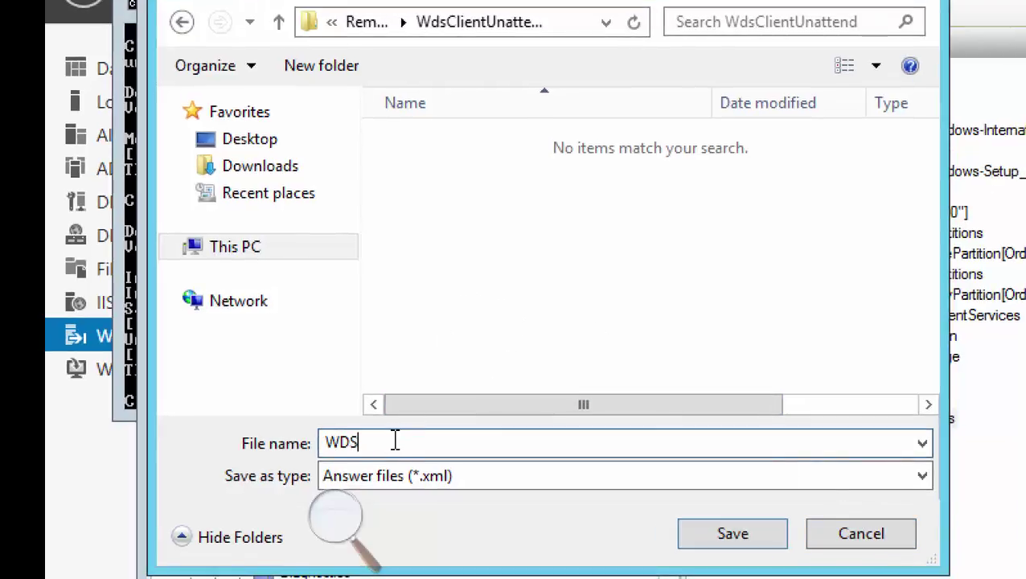
{"action": "type", "text": "Una"}
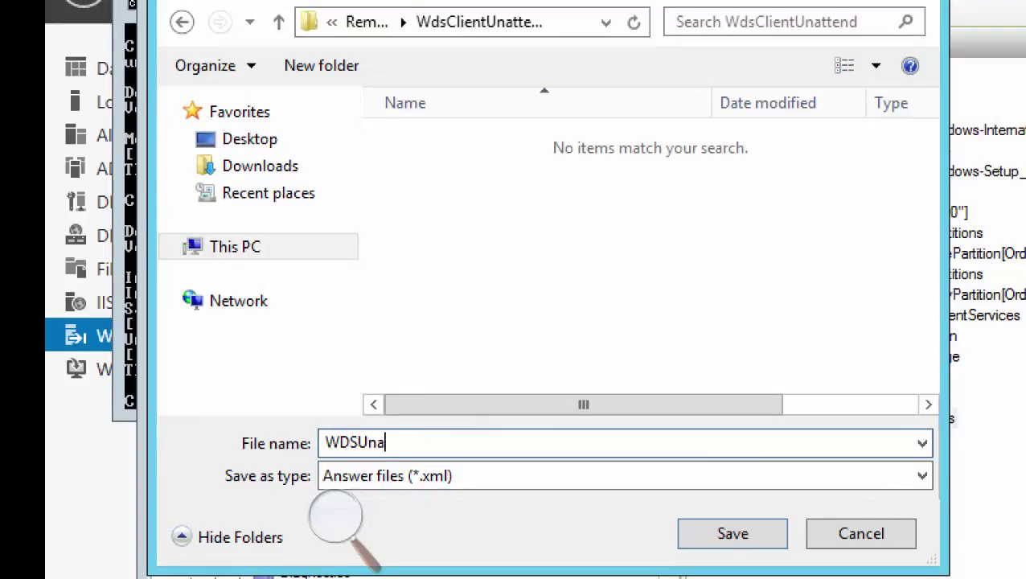
{"action": "type", "text": "ttended"}
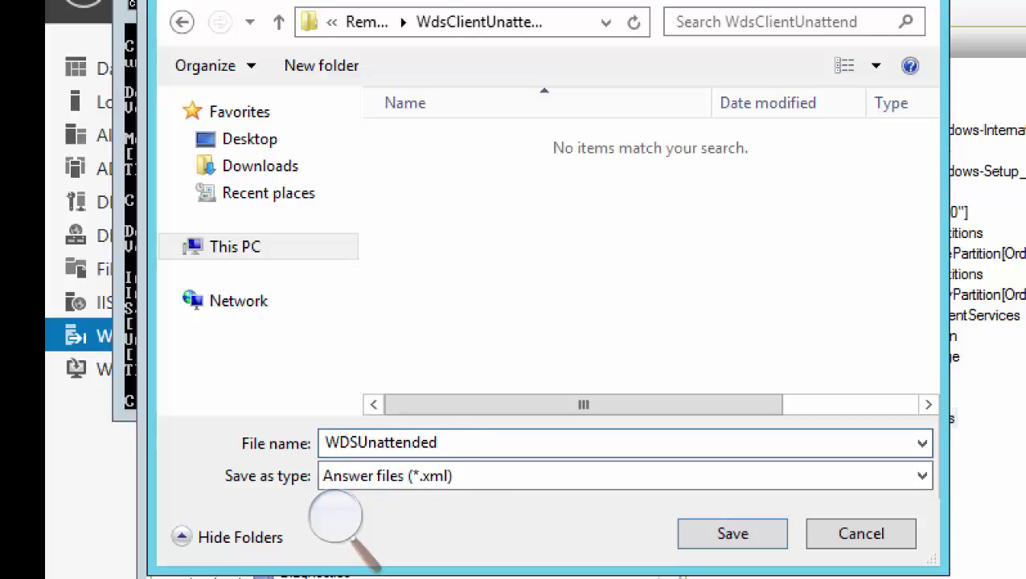
{"action": "type", "text": "Client"}
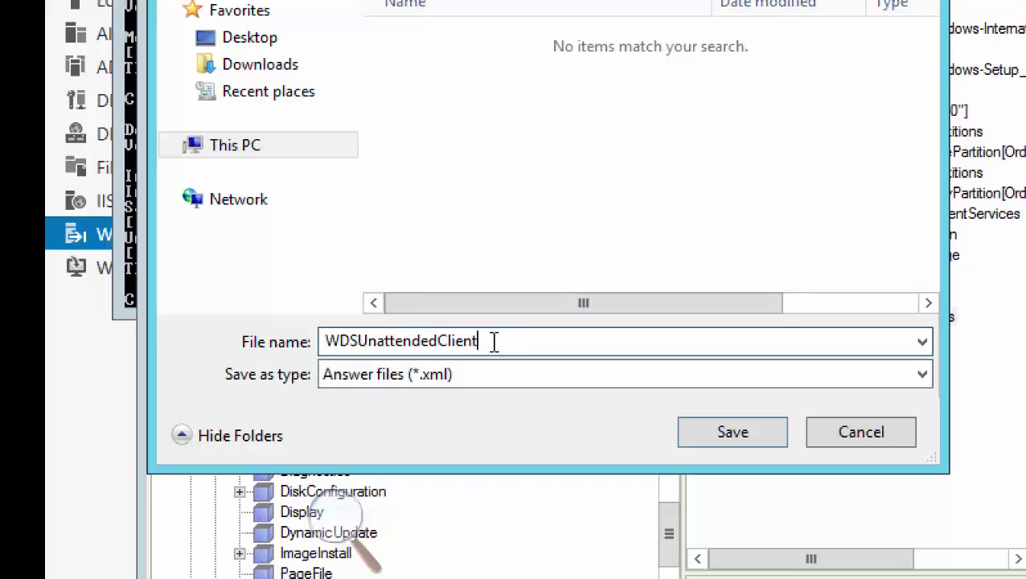
Append 1 so the file name reads WDSUnattendedClient1, keeping the Answer files (*.xml) type
{"action": "type", "text": "1"}
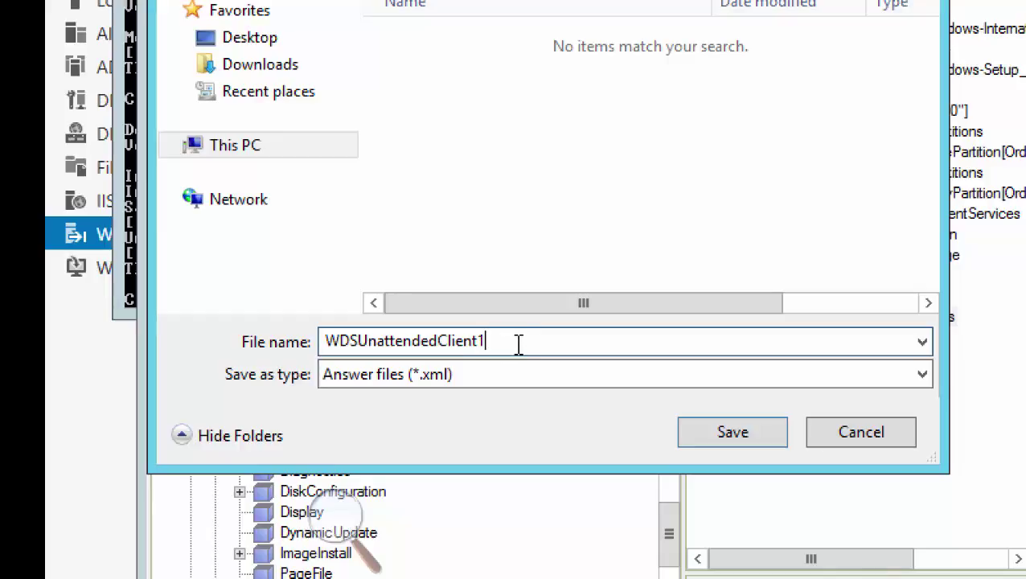
{"action": "key", "text": "Tab"}
{"action": "key", "text": "shift+Tab"}
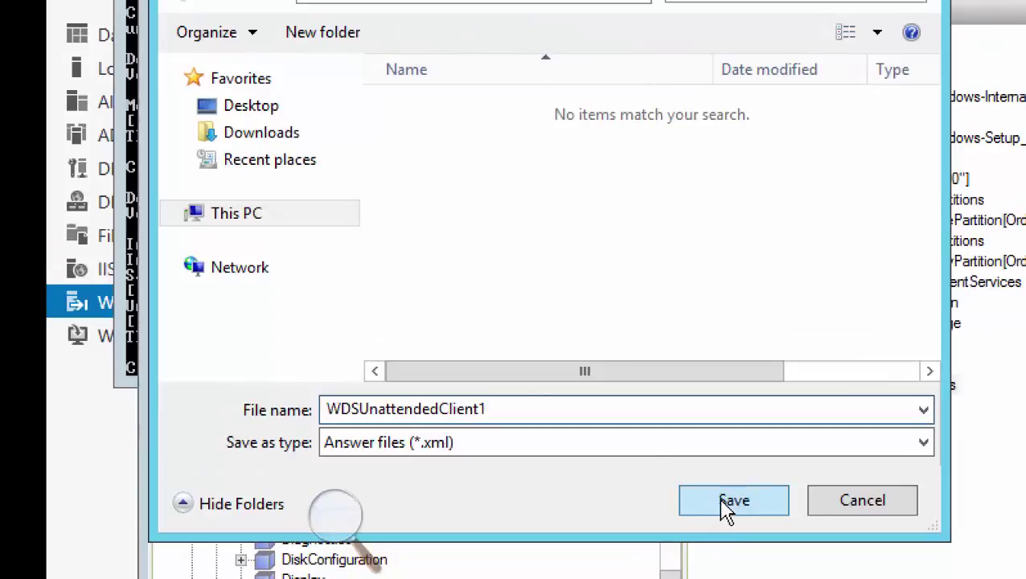
Save the answer file as WDSUnattendedClient1.xml and return to the Server01 editor window
{"action": "left_click", "coordinate": [731, 502]}
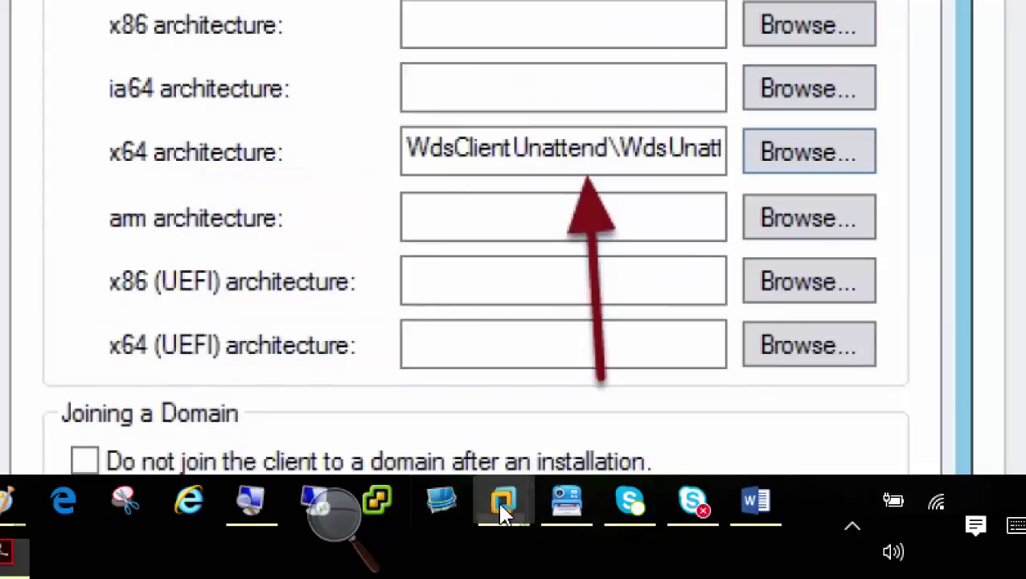
{"action": "mouse_move", "coordinate": [500, 507]}
{"action": "left_click", "coordinate": [483, 360]}
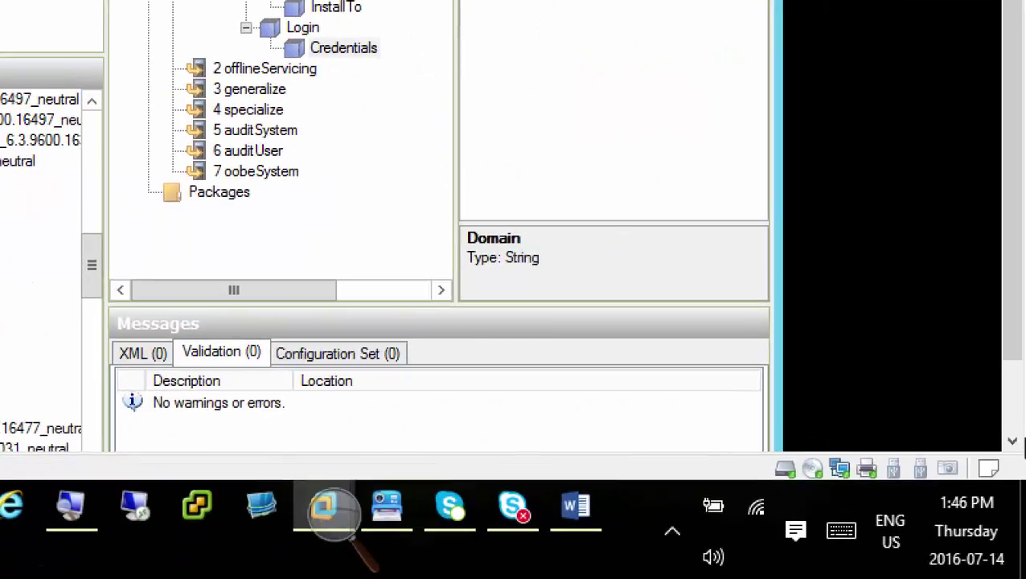
Switch to the WDS console and cancel the Image Properties dialog without changes
{"action": "left_click", "coordinate": [1010, 418]}
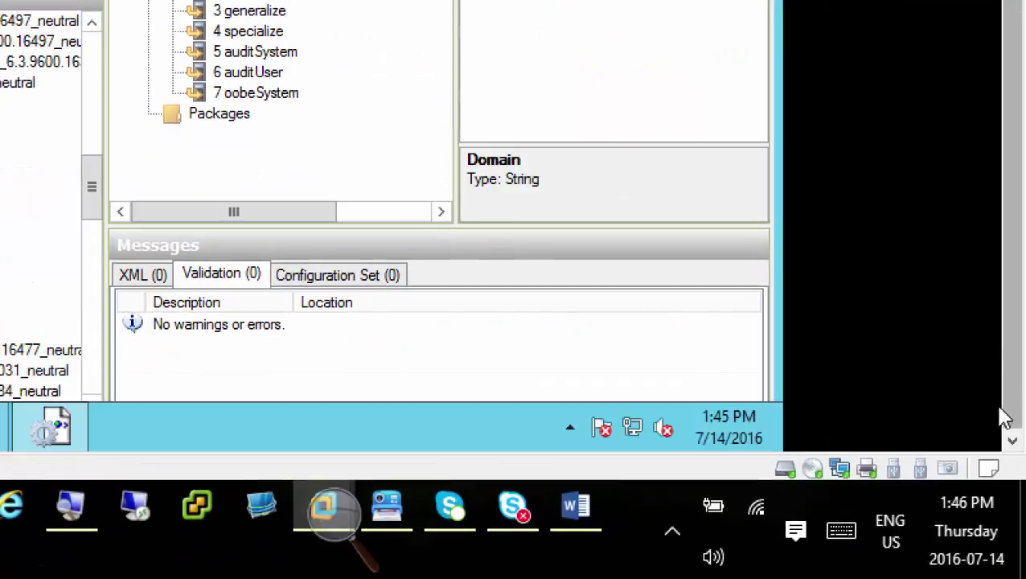
{"action": "mouse_move", "coordinate": [641, 444]}
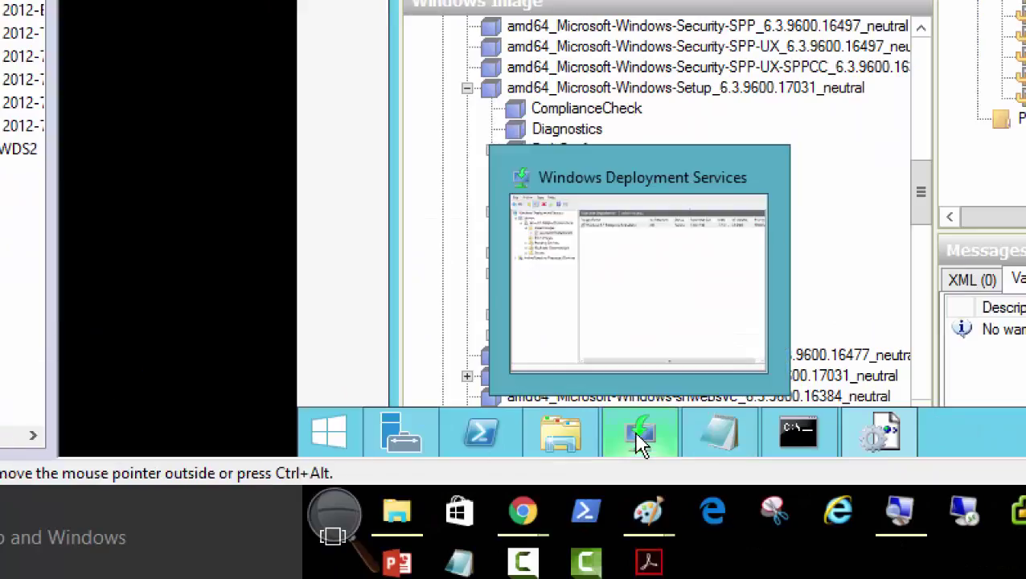
{"action": "left_click", "coordinate": [641, 444]}
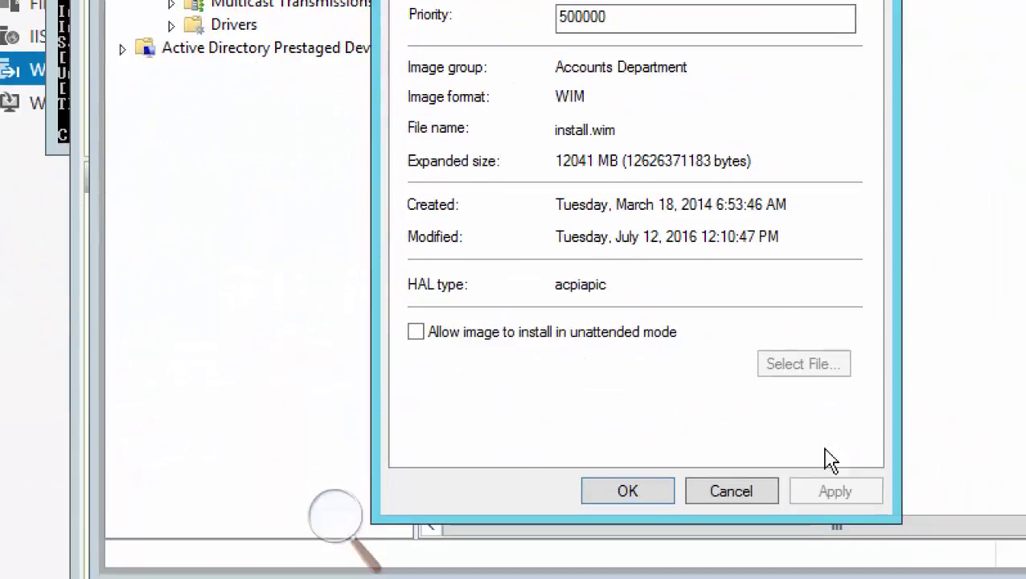
{"action": "left_click", "coordinate": [736, 492]}
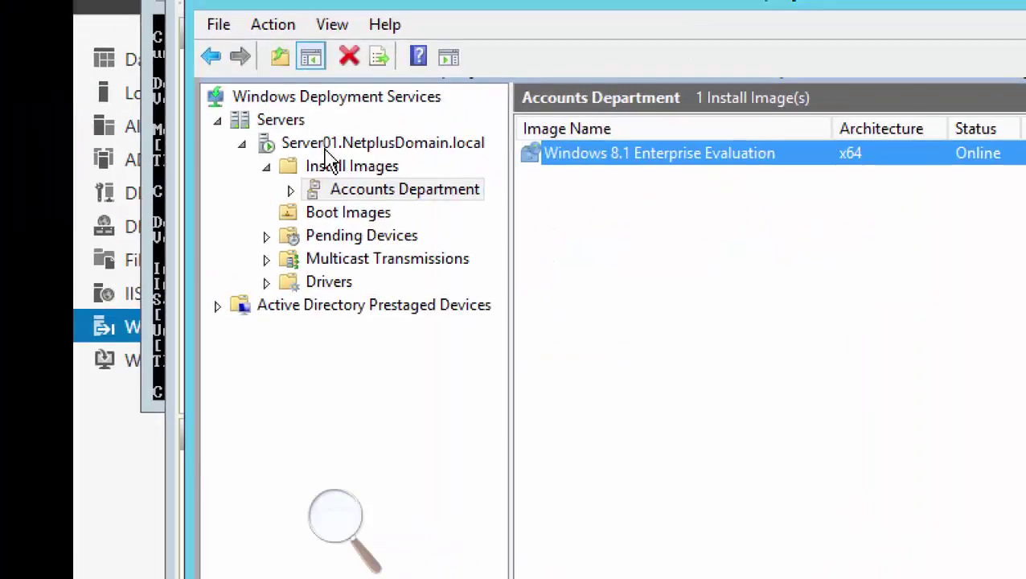
Open Properties for the Server01.NetplusDomain.local server node
{"action": "left_click", "coordinate": [326, 140]}
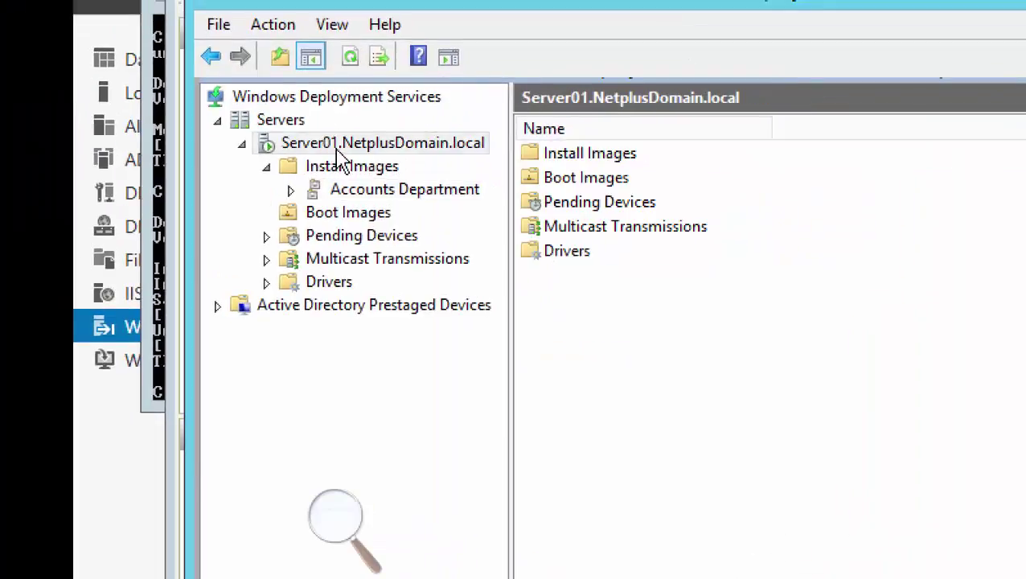
{"action": "right_click", "coordinate": [427, 155]}
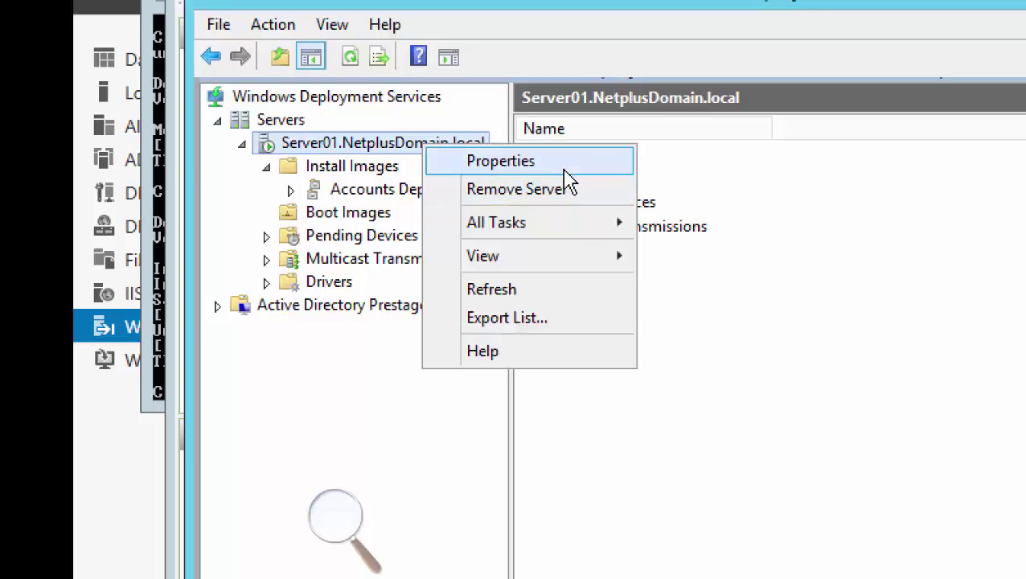
{"action": "left_click", "coordinate": [568, 171]}
On the Client tab, tick Enable unattended installation
{"action": "left_click", "coordinate": [878, 86]}
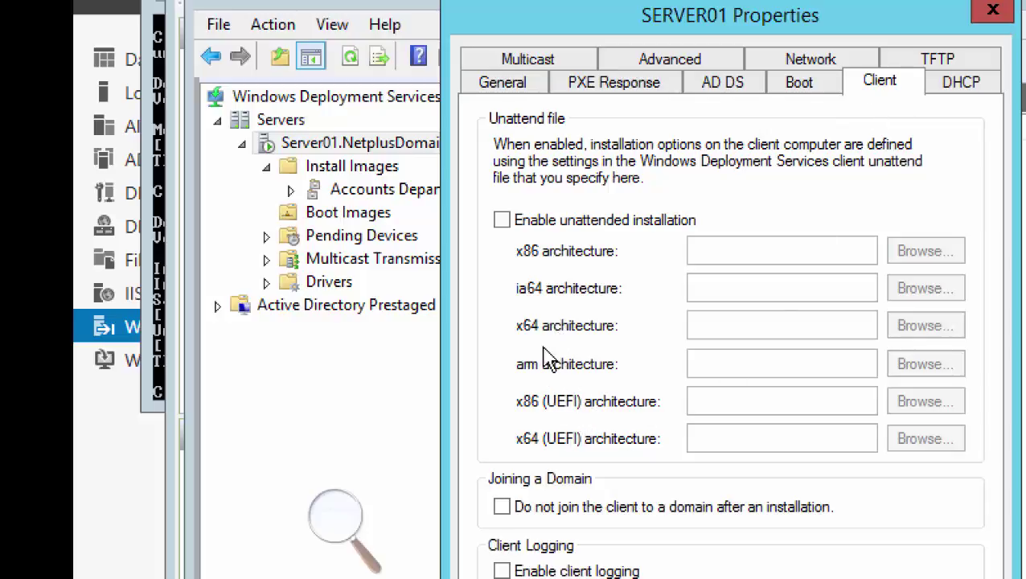
{"action": "left_click", "coordinate": [502, 220]}
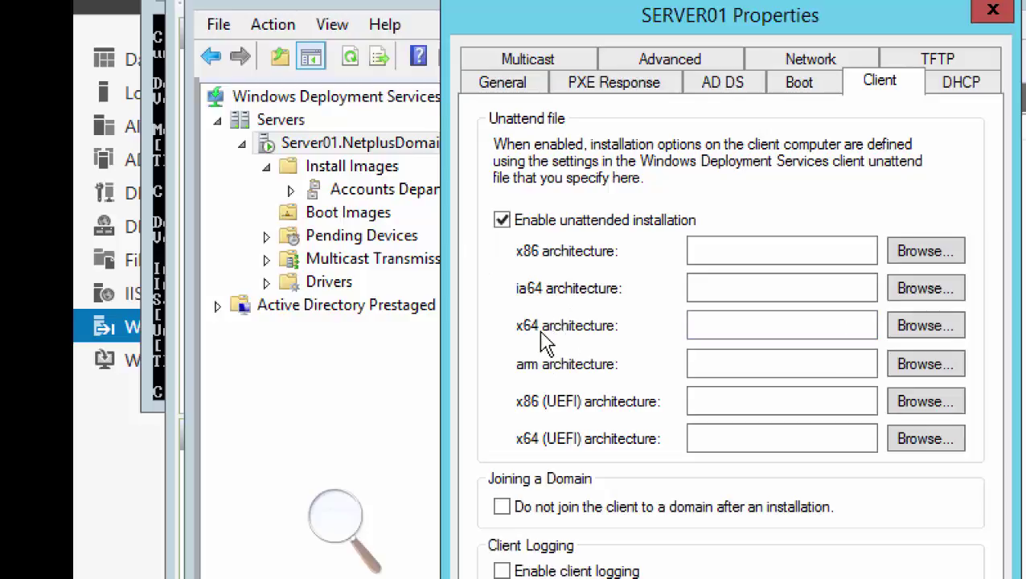
Choose WDSUnattendedClient1 from the WdsClientUnattend folder as the x64 architecture unattend file
{"action": "left_click", "coordinate": [911, 333]}
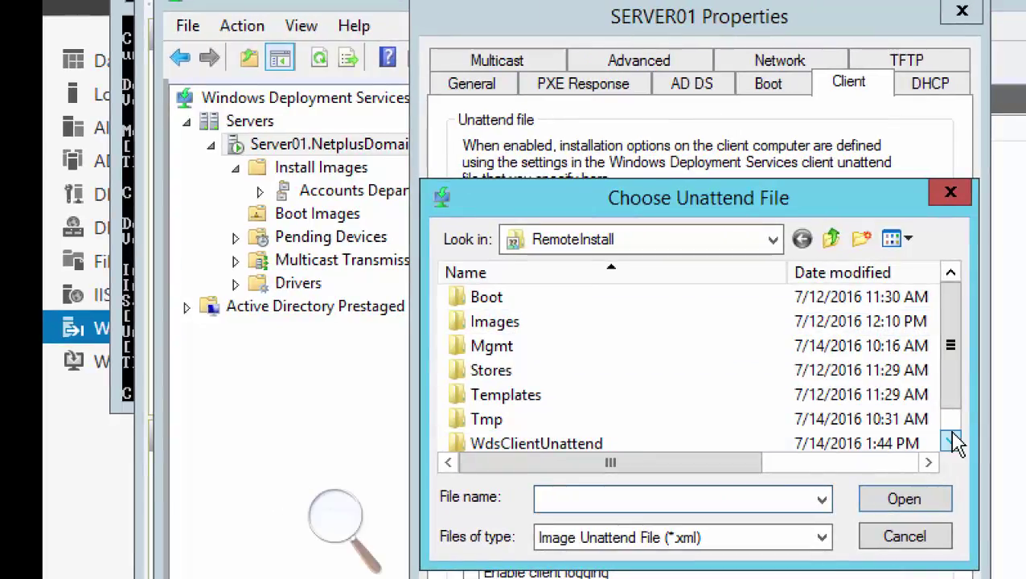
{"action": "left_click", "coordinate": [981, 438]}
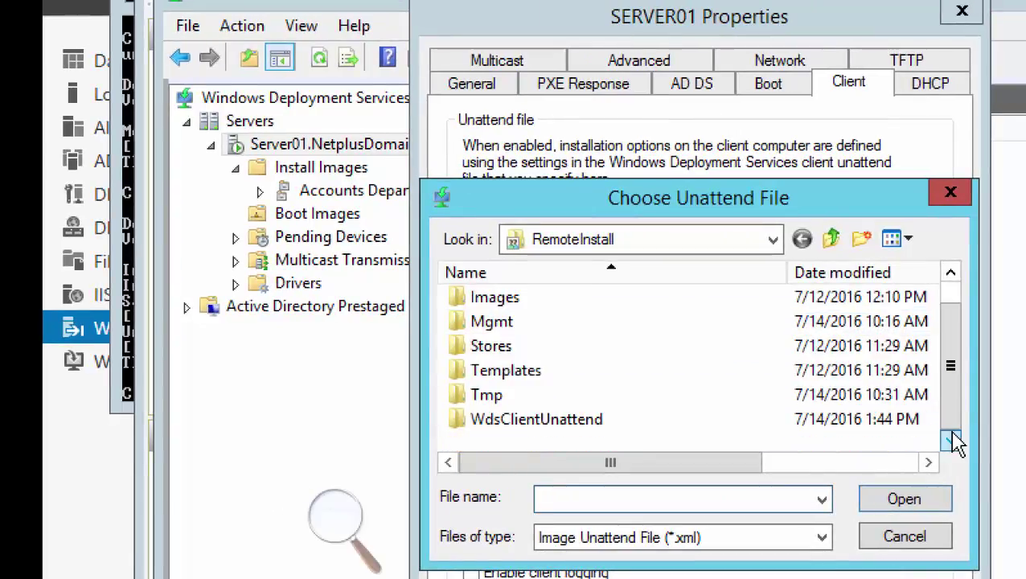
{"action": "double_click", "coordinate": [572, 421]}
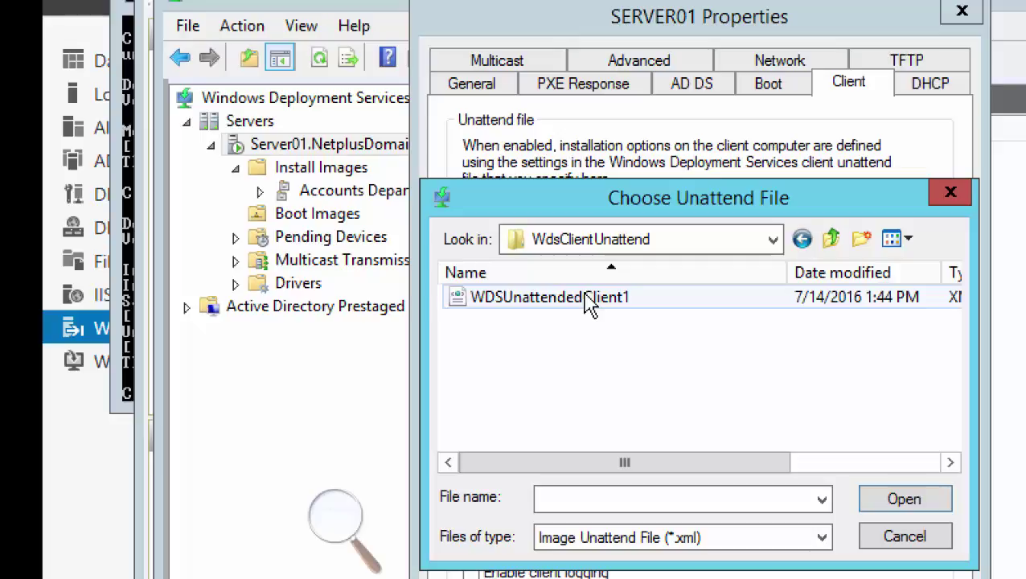
{"action": "double_click", "coordinate": [585, 306]}
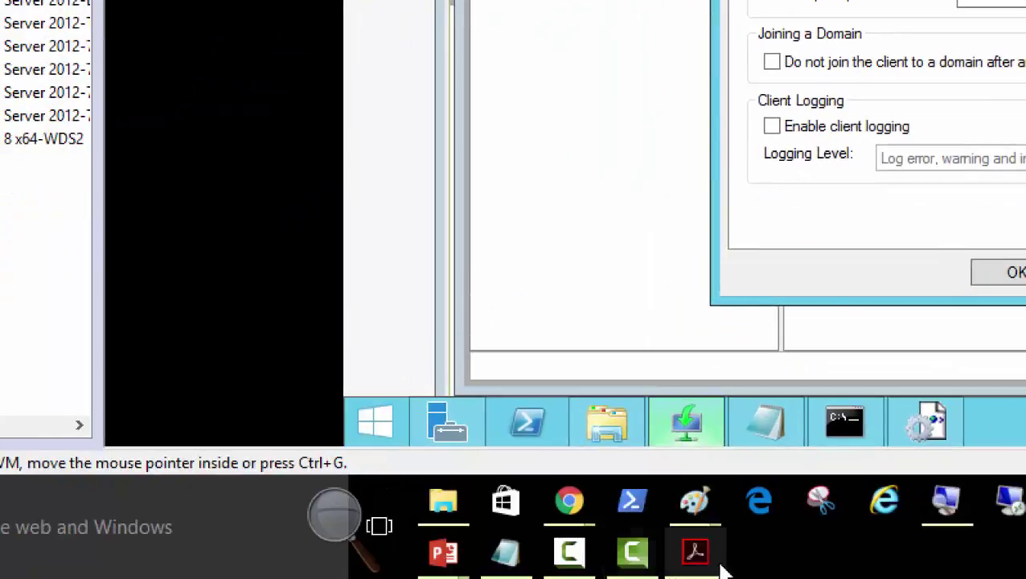
Scroll through the reference notes document to check the remaining setup steps
{"action": "left_click", "coordinate": [599, 555]}
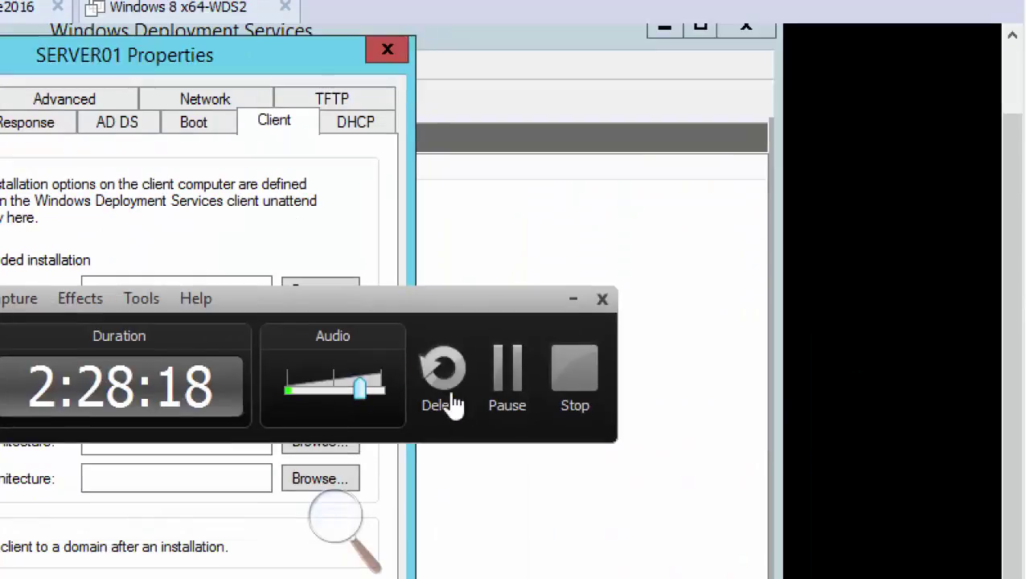
{"action": "left_click", "coordinate": [500, 392]}
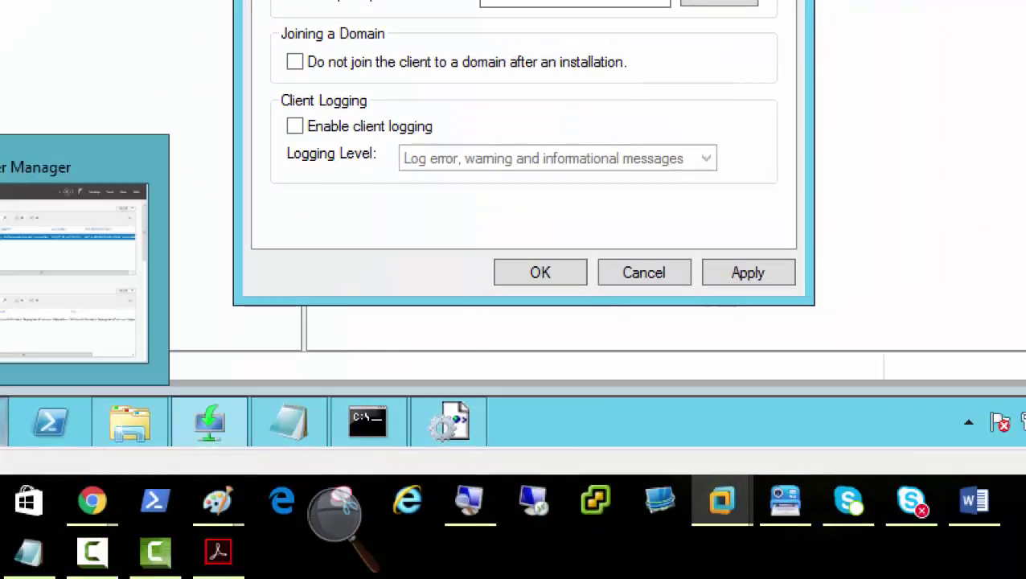
{"action": "left_click", "coordinate": [221, 563]}
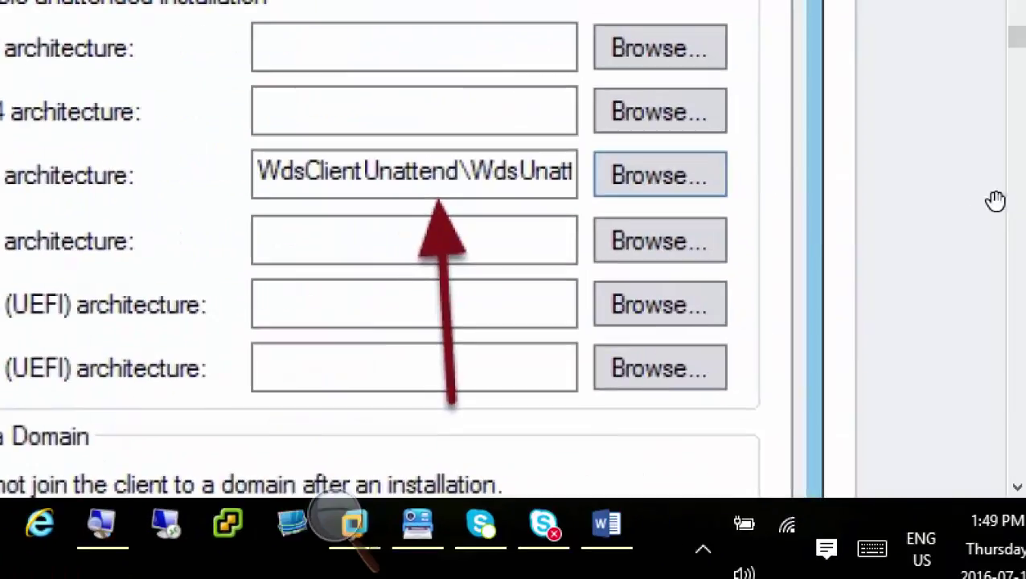
{"action": "scroll", "coordinate": [679, 143], "scroll_direction": "down", "scroll_amount": 10}
{"action": "scroll", "coordinate": [313, 164], "scroll_direction": "down", "scroll_amount": 10}
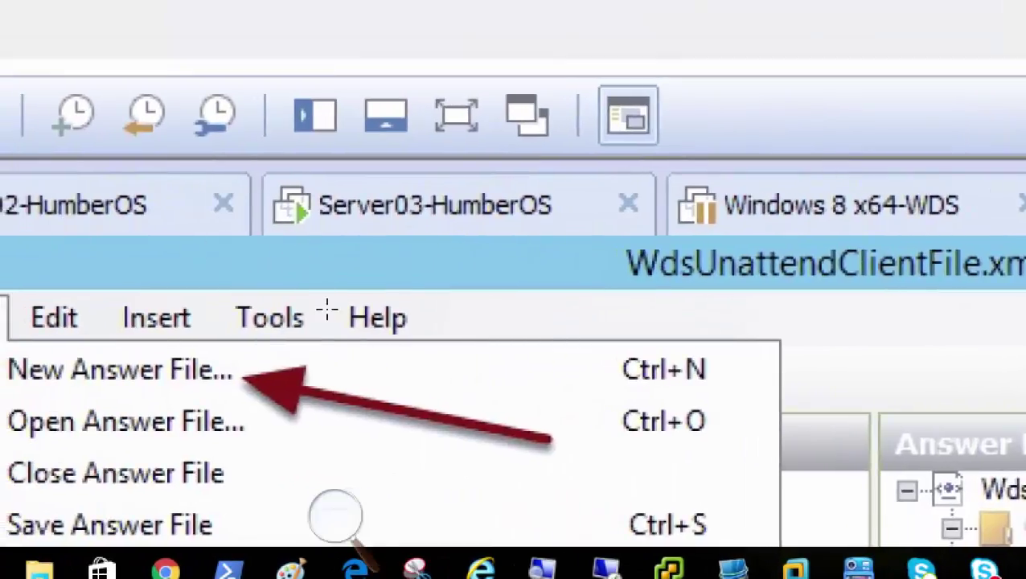
{"action": "scroll", "coordinate": [550, 298], "scroll_direction": "down", "scroll_amount": 10}
{"action": "scroll", "coordinate": [547, 296], "scroll_direction": "down", "scroll_amount": 10}
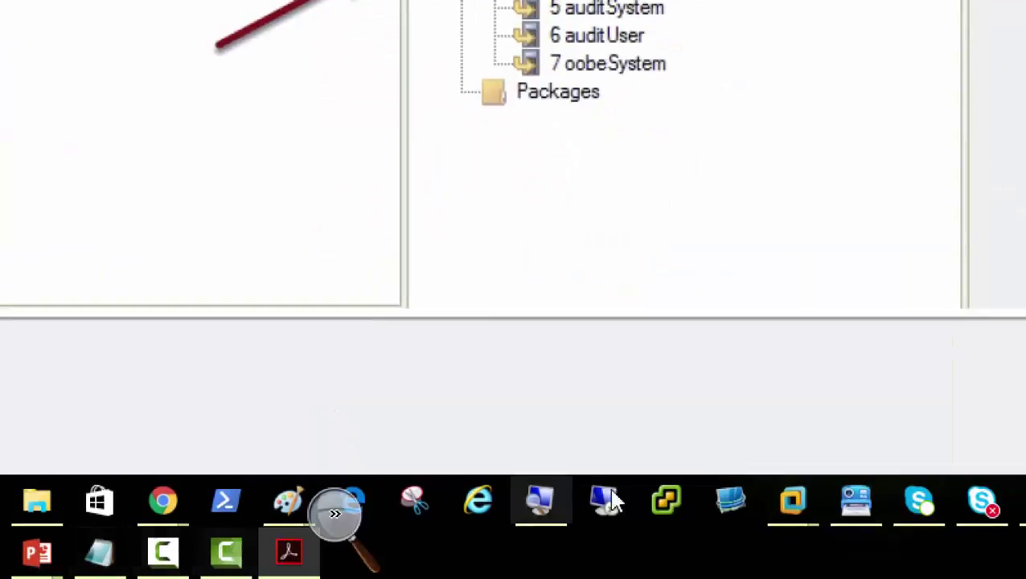
Back in the Server01 VM, apply the x64 unattend file settings in SERVER01 Properties
{"action": "mouse_move", "coordinate": [790, 506]}
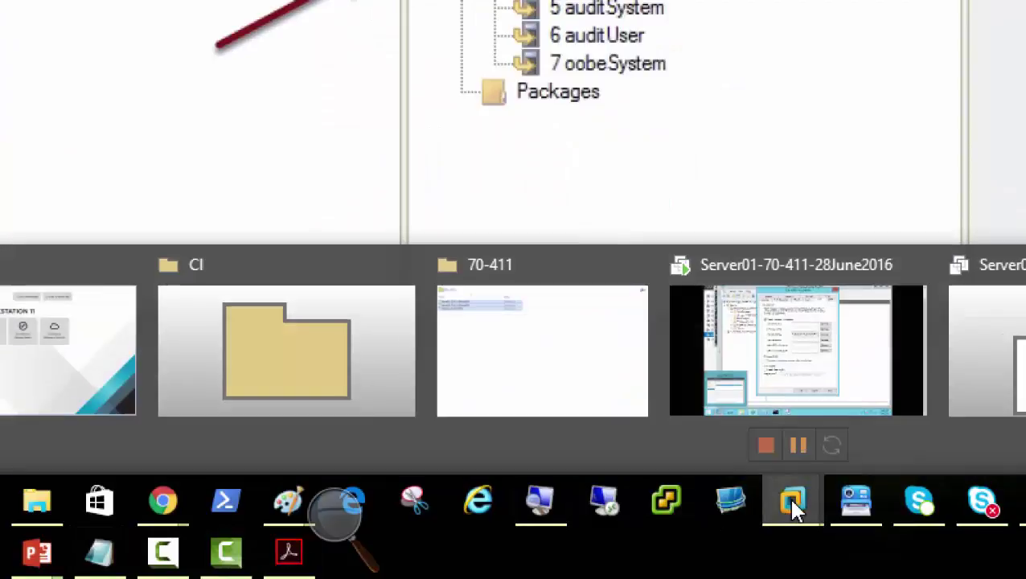
{"action": "left_click", "coordinate": [839, 406]}
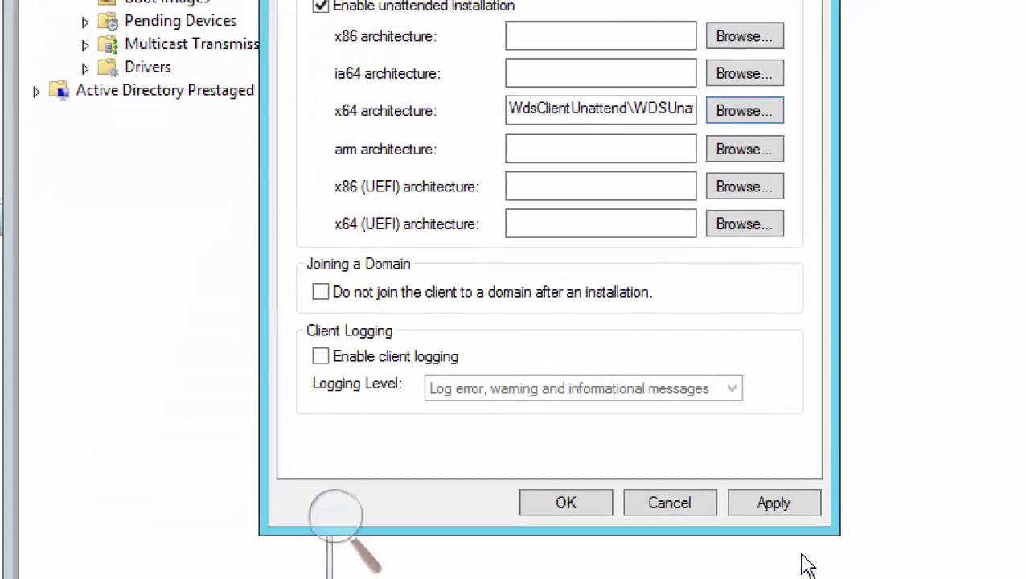
{"action": "left_click", "coordinate": [753, 506]}
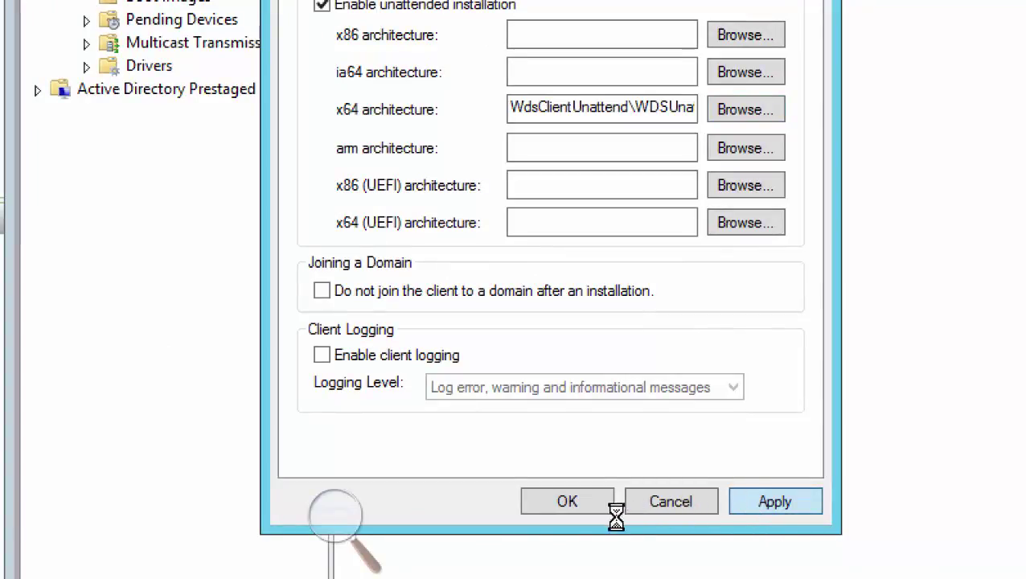
Close the server properties, return to WSIM with WDSUnattendedClient1.xml and show the File menu
{"action": "left_click", "coordinate": [553, 499]}
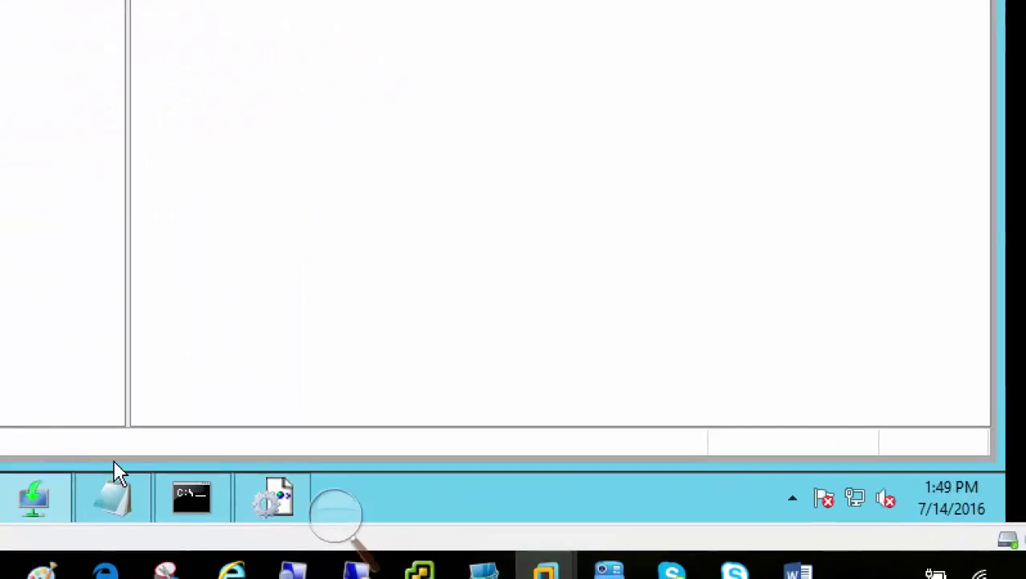
{"action": "mouse_move", "coordinate": [283, 503]}
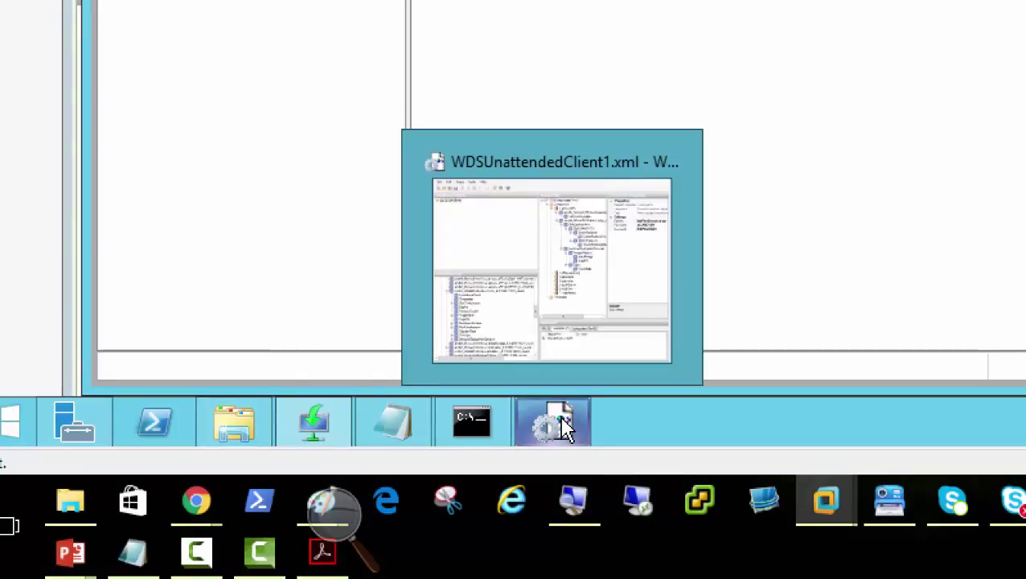
{"action": "left_click", "coordinate": [563, 426]}
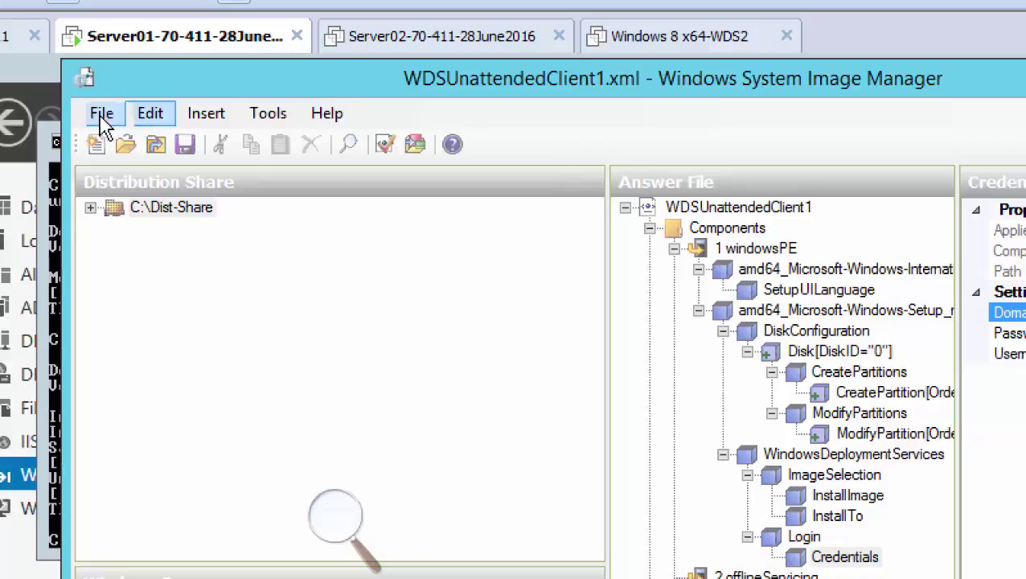
{"action": "left_click", "coordinate": [0, 60]}
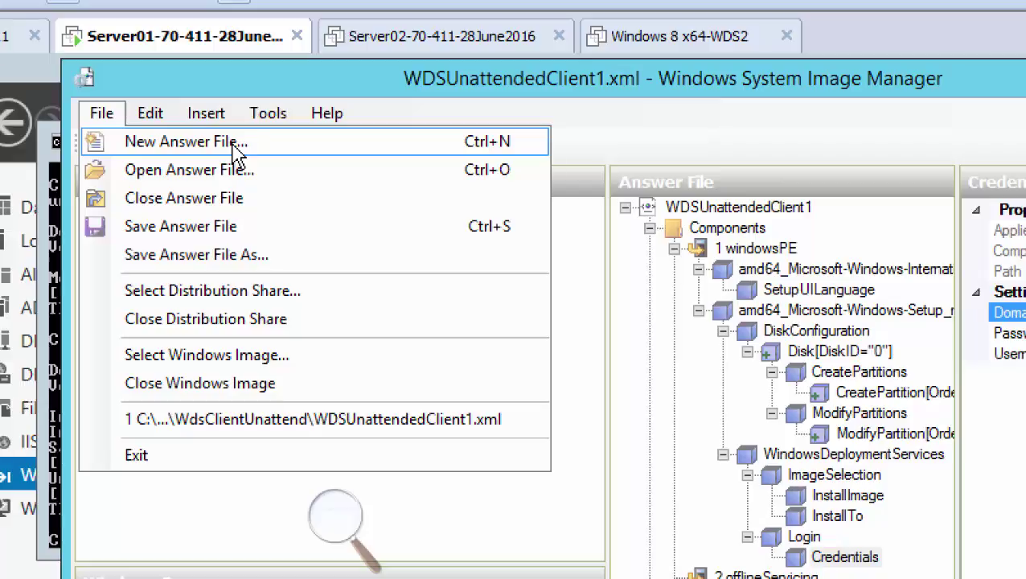
Start a new blank answer file with File > New Answer File
{"action": "left_click", "coordinate": [239, 153]}
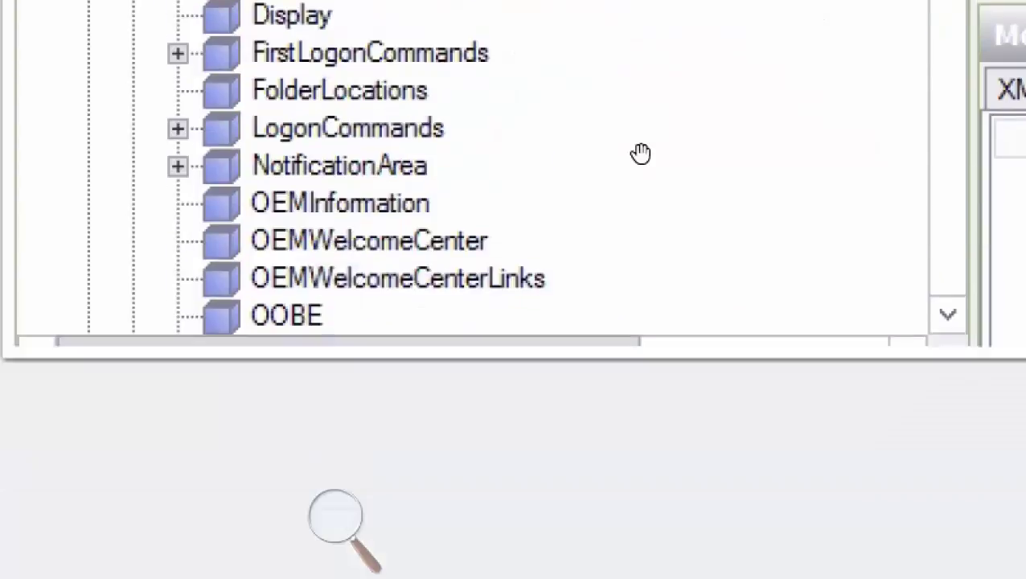
Add the Shell-Setup component to the specialize pass from its context menu
{"action": "right_click", "coordinate": [642, 111]}
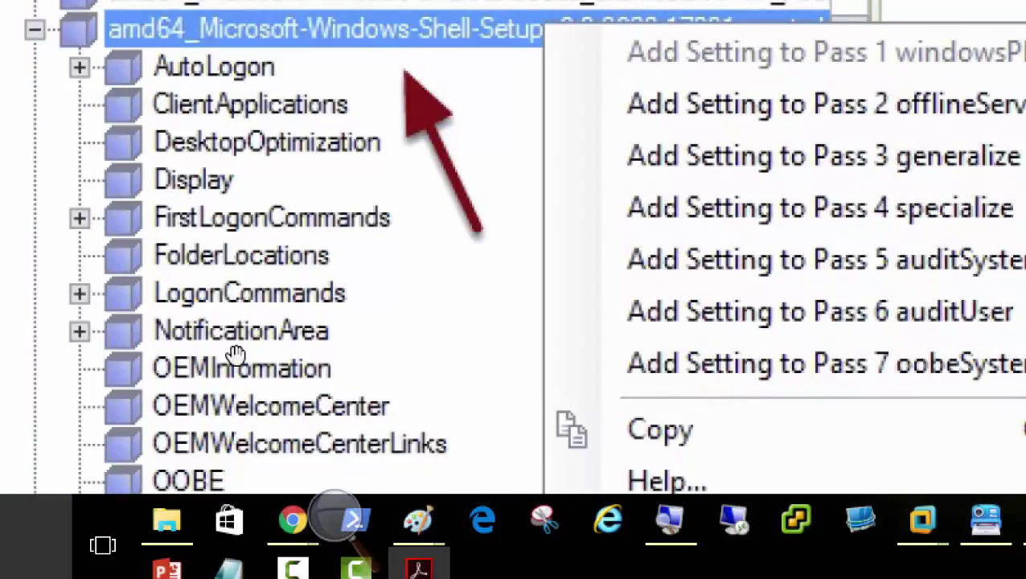
{"action": "left_click", "coordinate": [890, 231]}
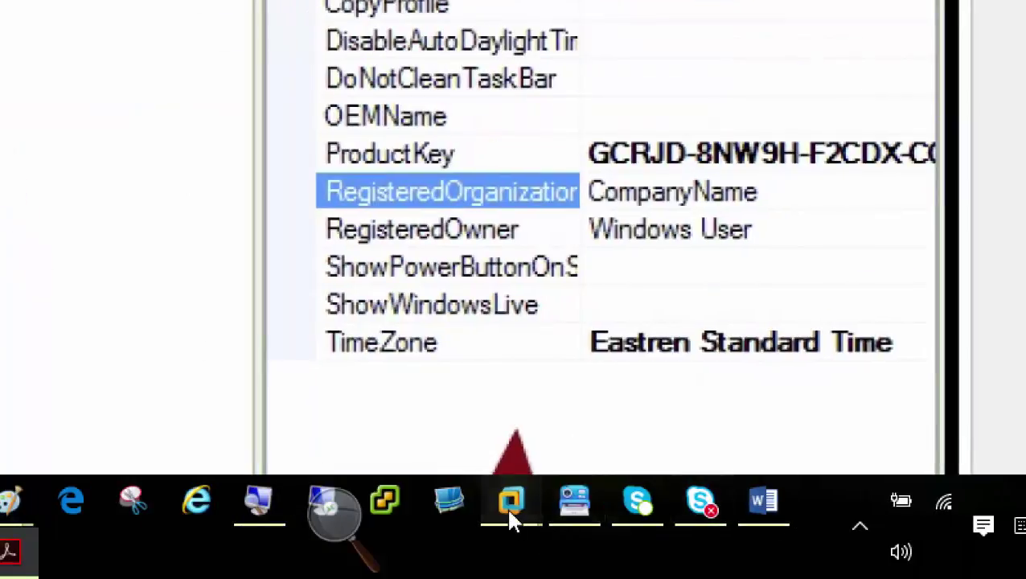
Maximize the Server01 VM, collapse Setup, expand Shell-Setup and add it to 4 specialize
{"action": "mouse_move", "coordinate": [509, 522]}
{"action": "left_click", "coordinate": [547, 375]}
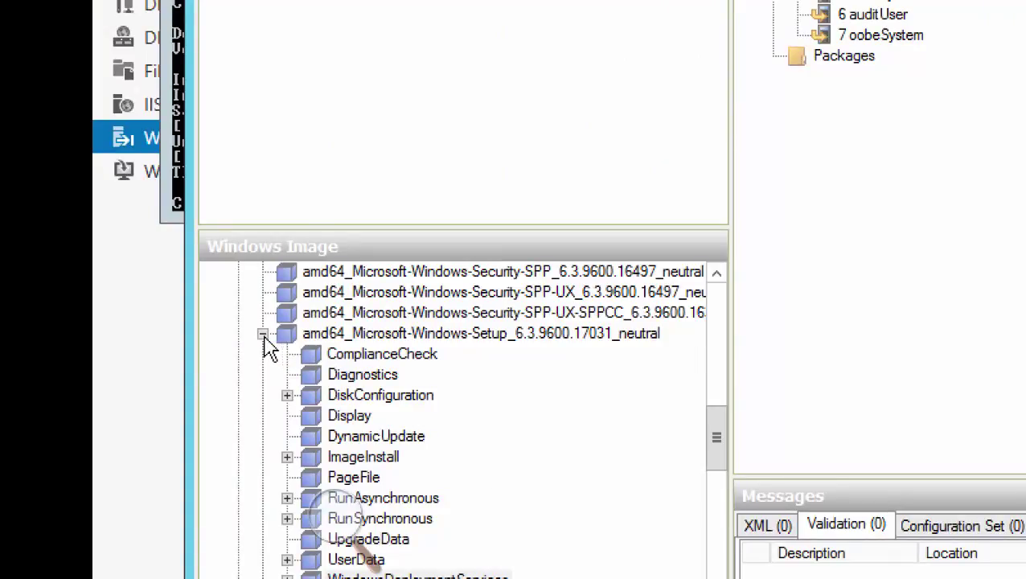
{"action": "left_click", "coordinate": [262, 333]}
{"action": "left_click", "coordinate": [495, 375]}
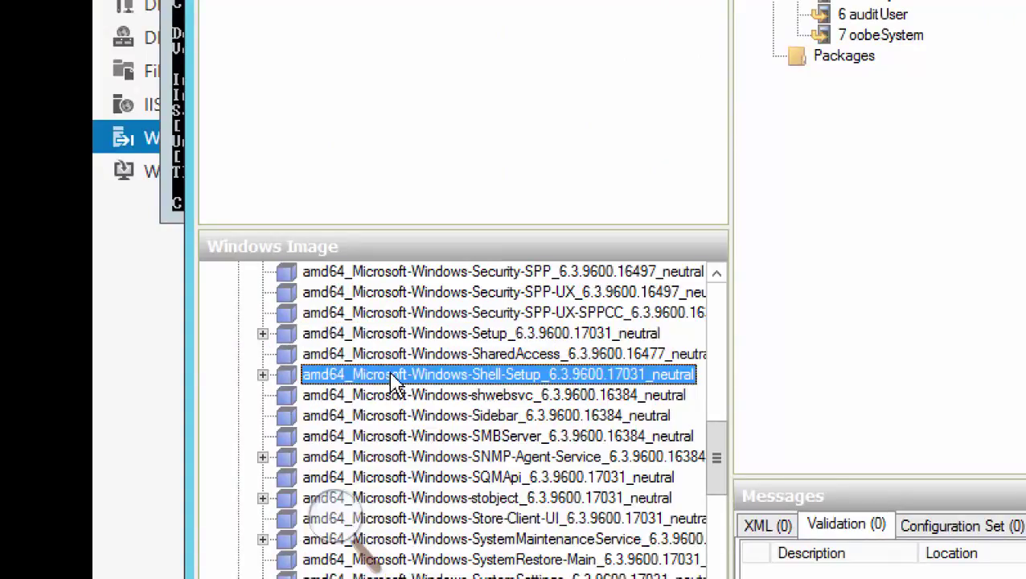
{"action": "left_click", "coordinate": [263, 375]}
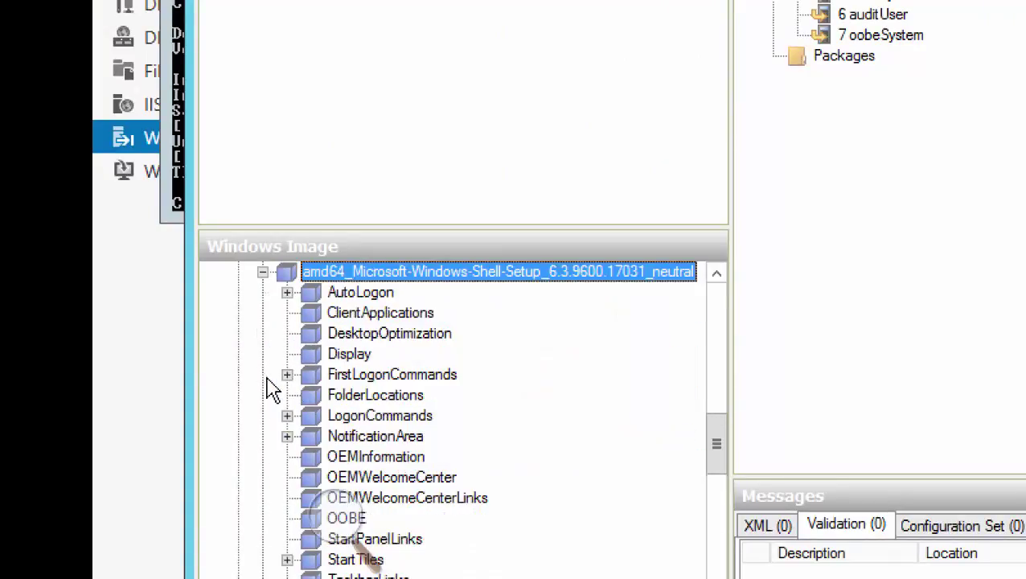
{"action": "right_click", "coordinate": [485, 275]}
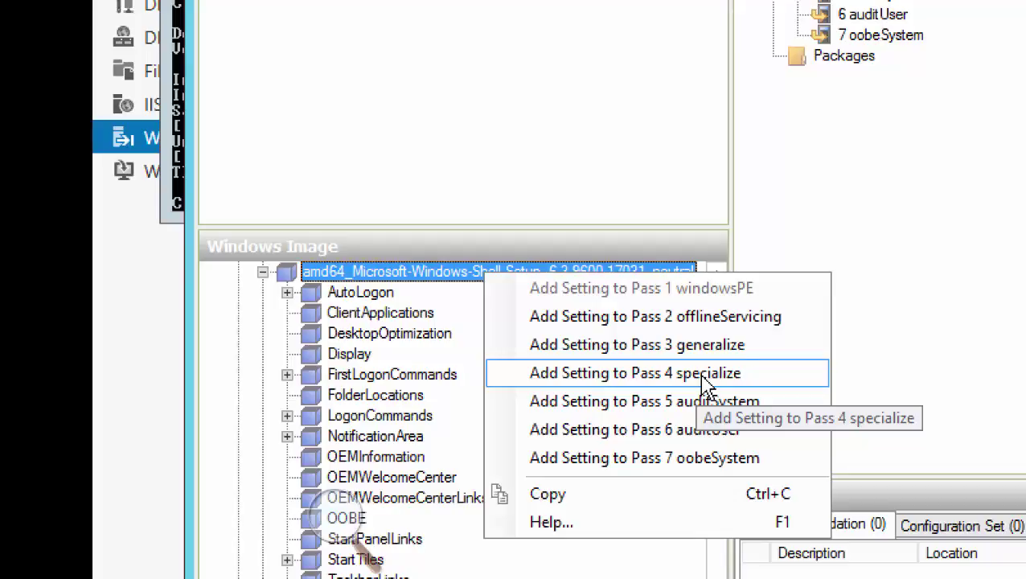
{"action": "left_click", "coordinate": [706, 373]}
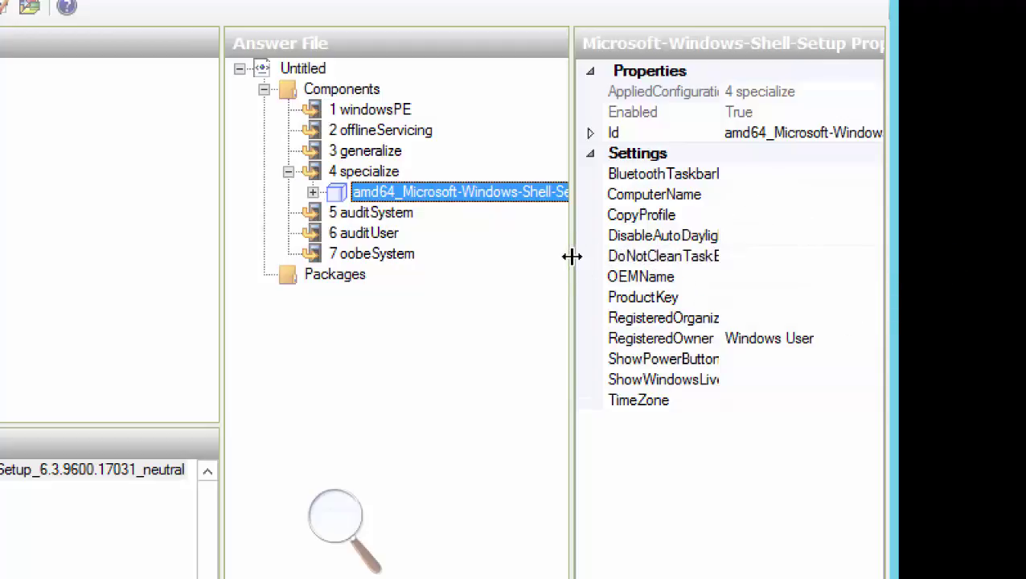
Widen the properties pane and set Shell-Setup's ComputerName to Win8Client1
{"action": "left_click_drag", "start_coordinate": [570, 257], "coordinate": [484, 248]}
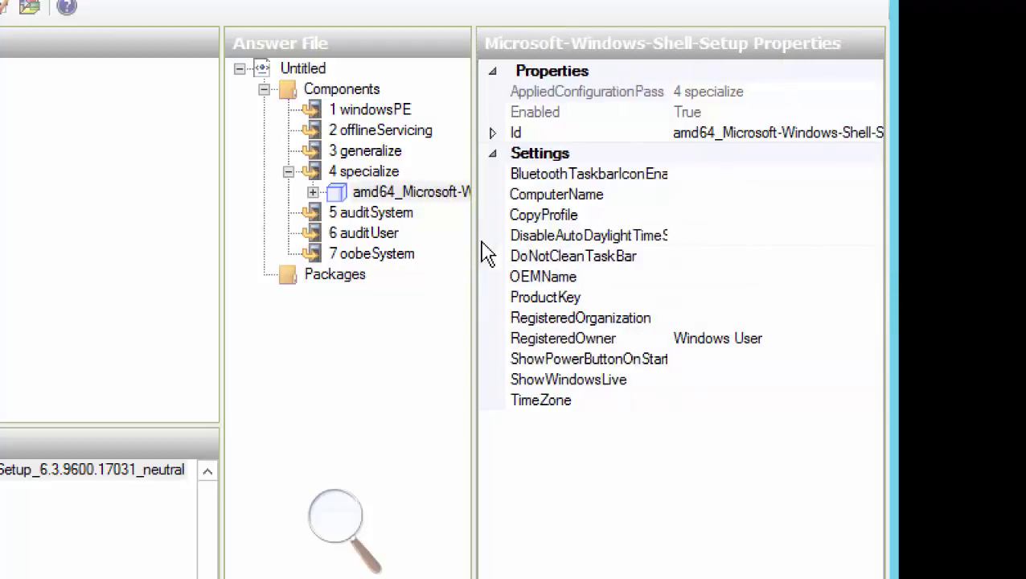
{"action": "left_click", "coordinate": [713, 194]}
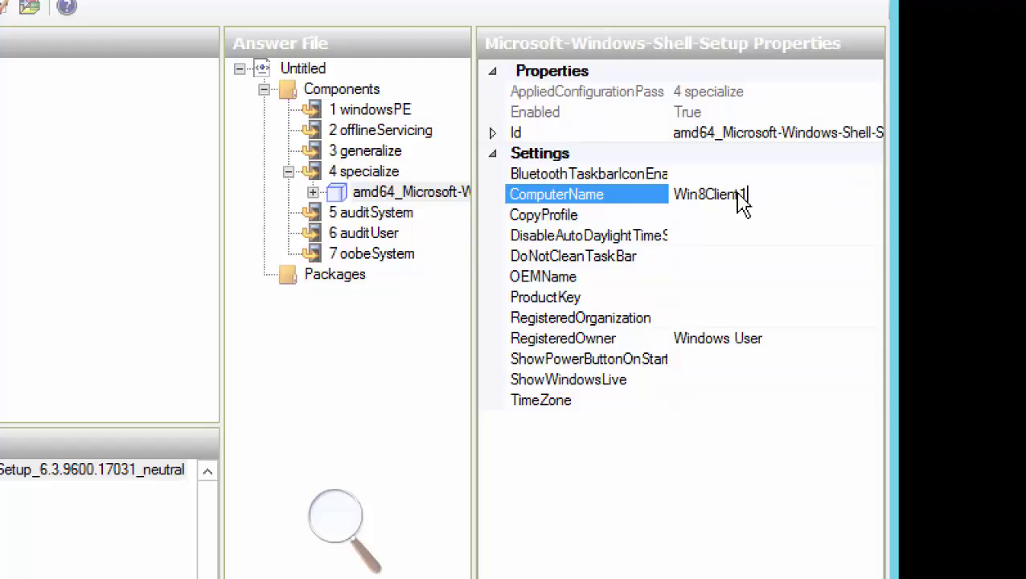
{"action": "left_click", "coordinate": [715, 296]}
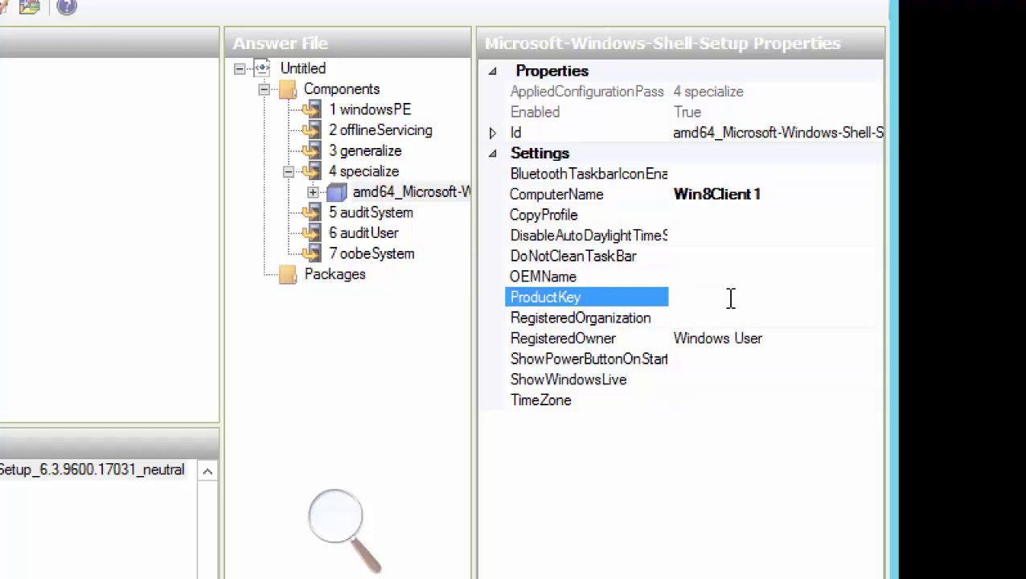
{"action": "left_click", "coordinate": [315, 523]}
{"action": "left_click", "coordinate": [364, 535]}
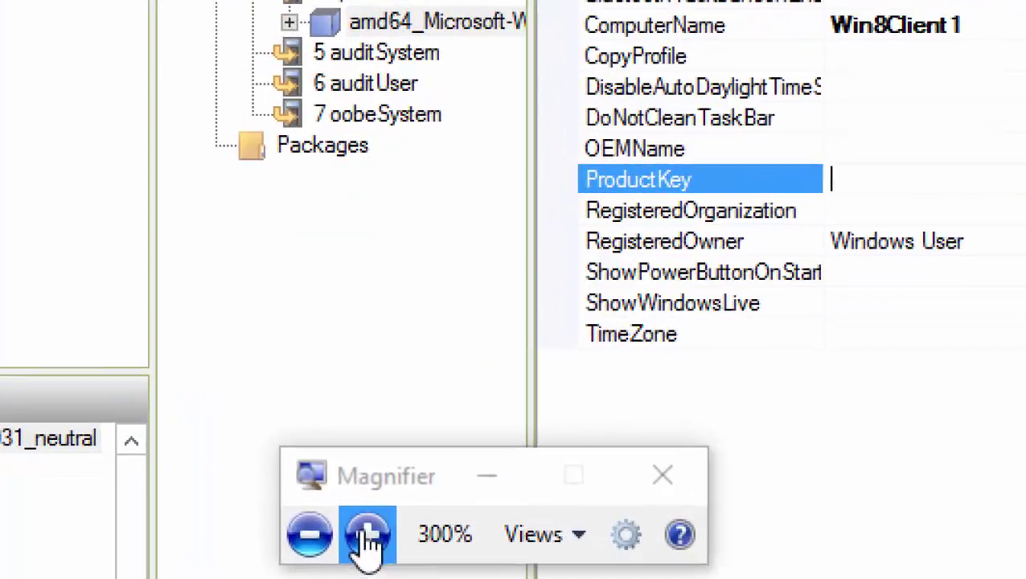
{"action": "left_click", "coordinate": [367, 537]}
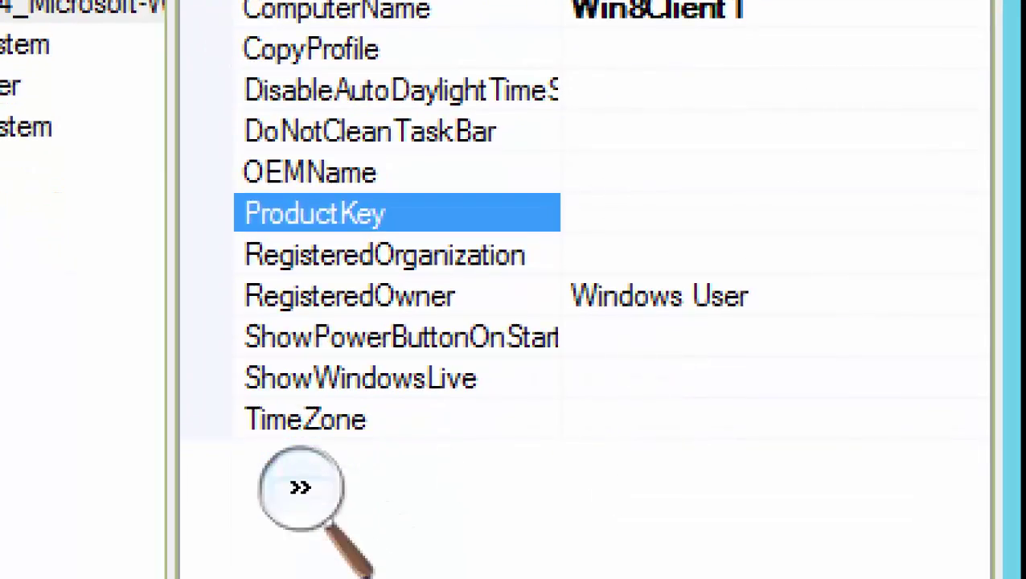
Set RegisteredOrganization to Tasty Samosas Factory, fixing the typo
{"action": "left_click", "coordinate": [633, 245]}
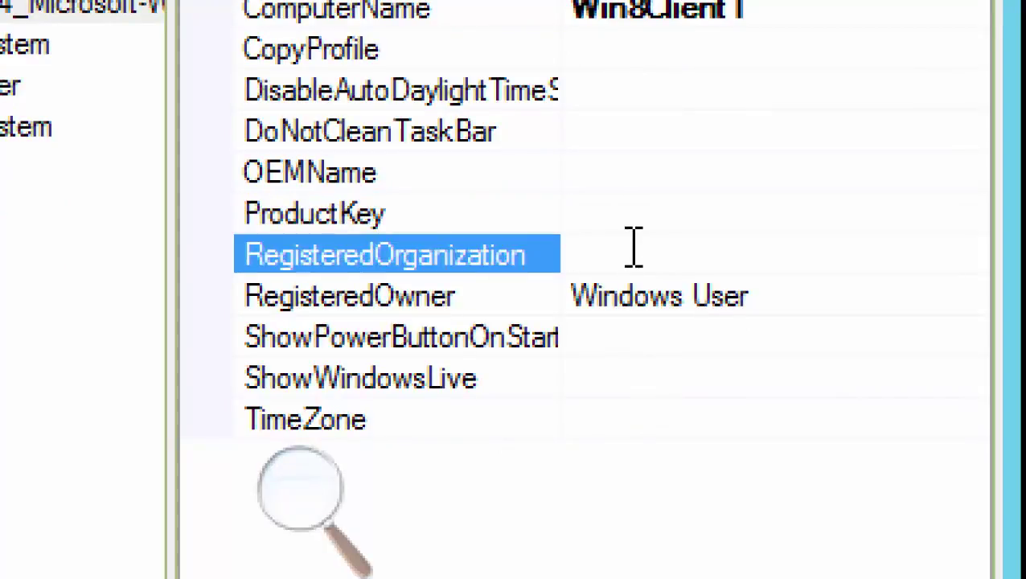
{"action": "type", "text": "Tasy S"}
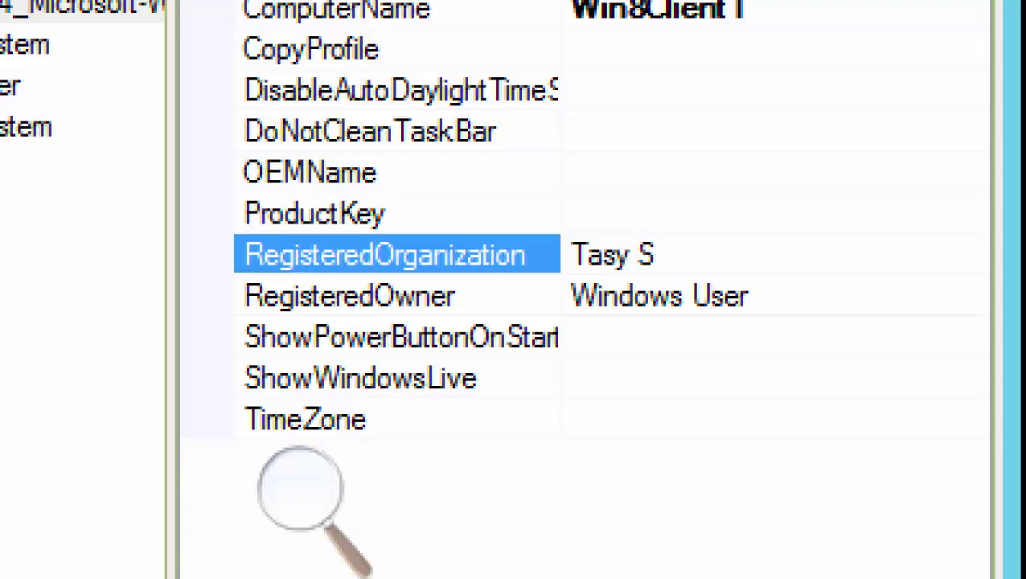
{"action": "type", "text": "amosas"}
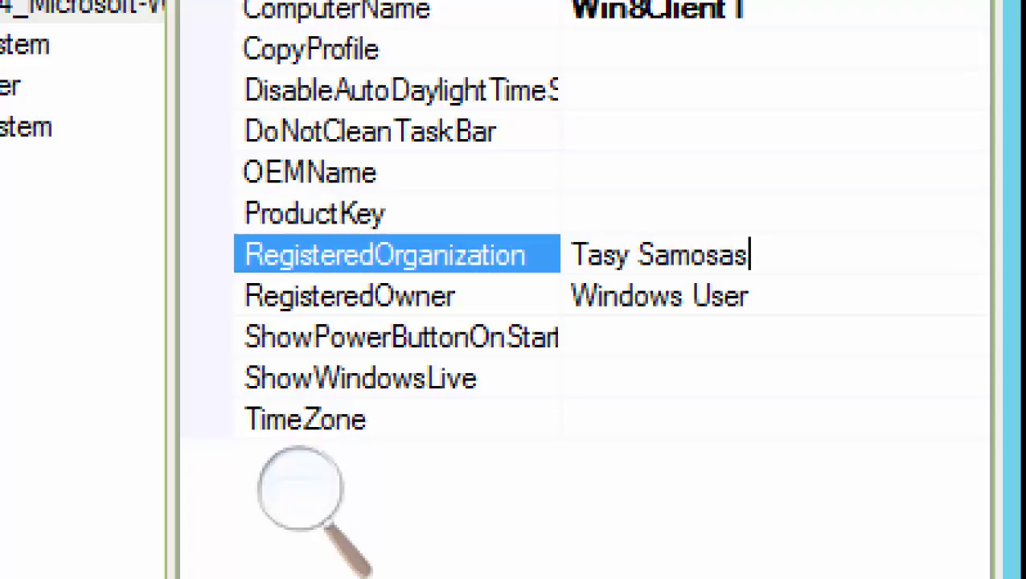
{"action": "type", "text": " Factory"}
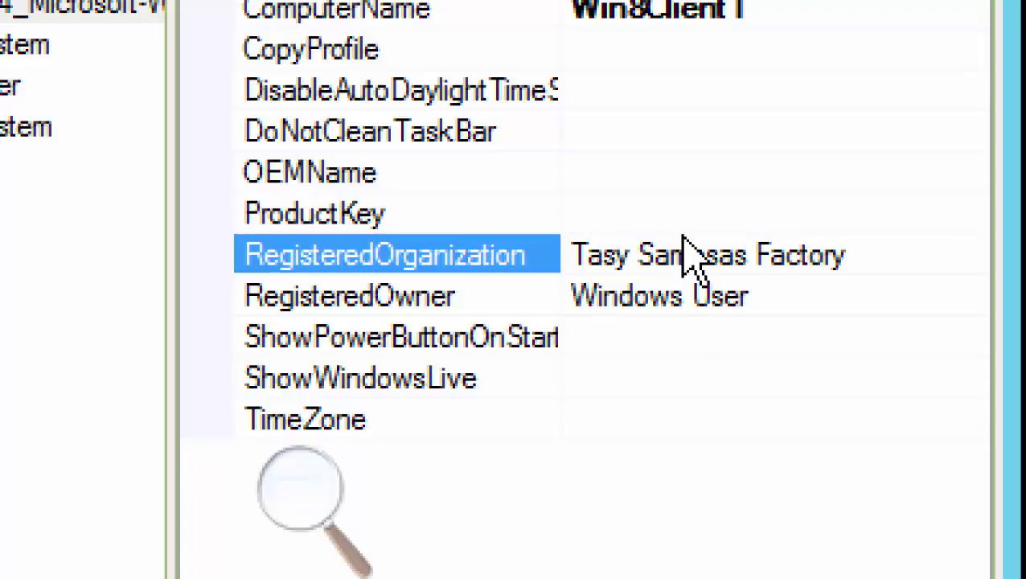
{"action": "type", "text": "t"}
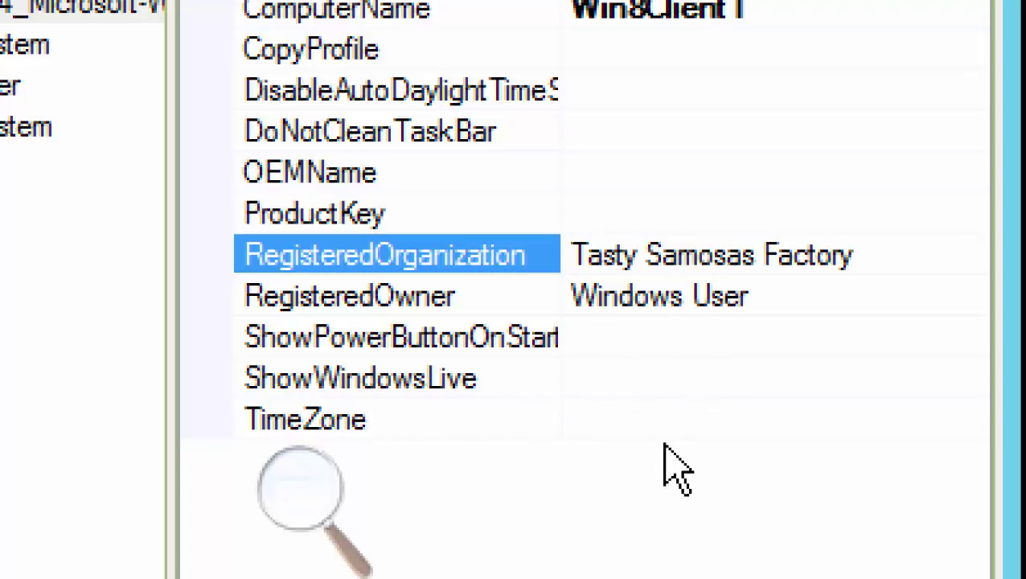
{"action": "left_click", "coordinate": [678, 416]}
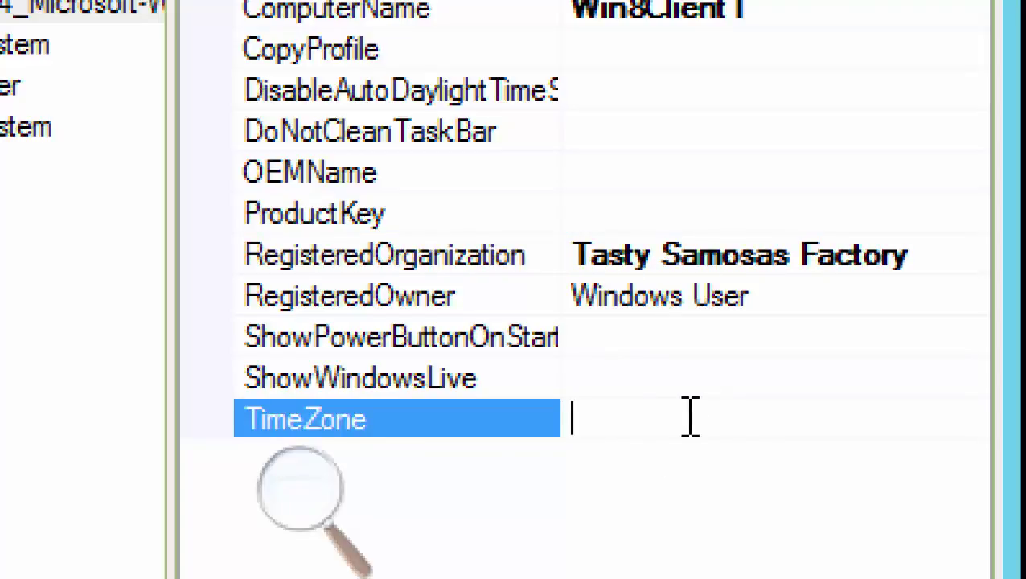
Type the TimeZone value, replacing Canada with Standard Time
{"action": "type", "text": "Easter"}
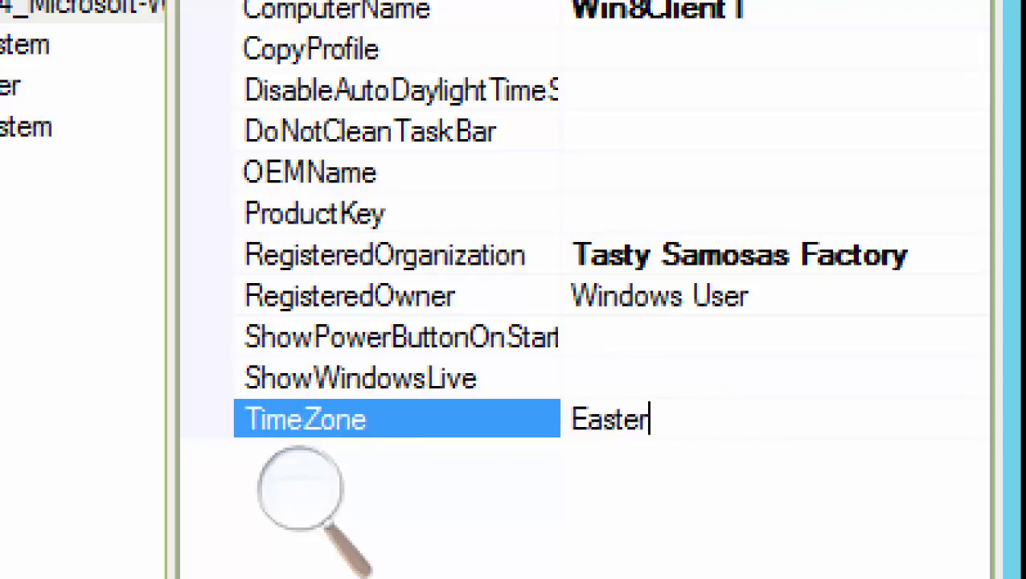
{"action": "type", "text": "n Canada"}
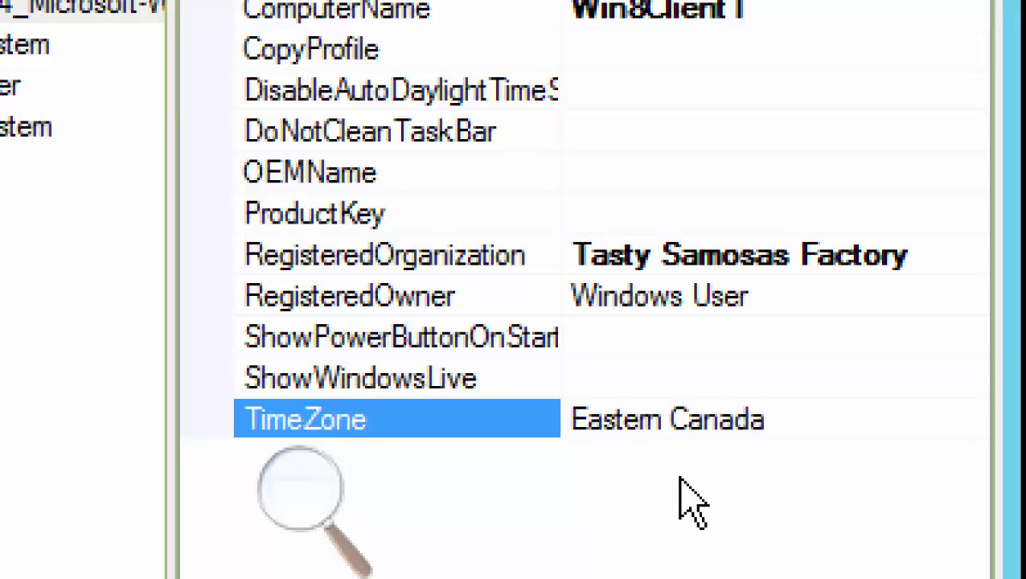
{"action": "left_click_drag", "start_coordinate": [670, 414], "coordinate": [917, 481]}
{"action": "key", "text": "BackSpace"}
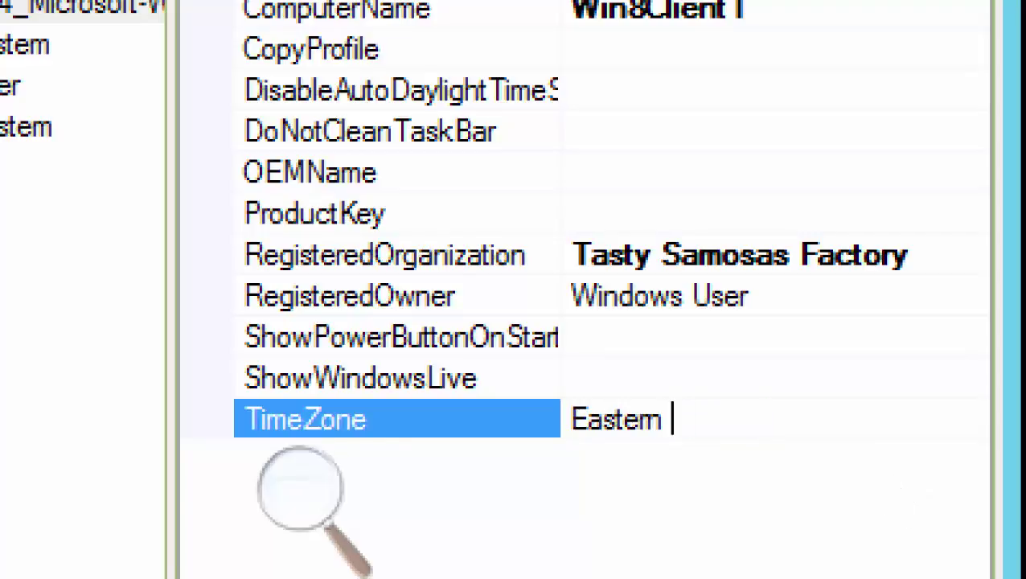
{"action": "type", "text": "Standard"}
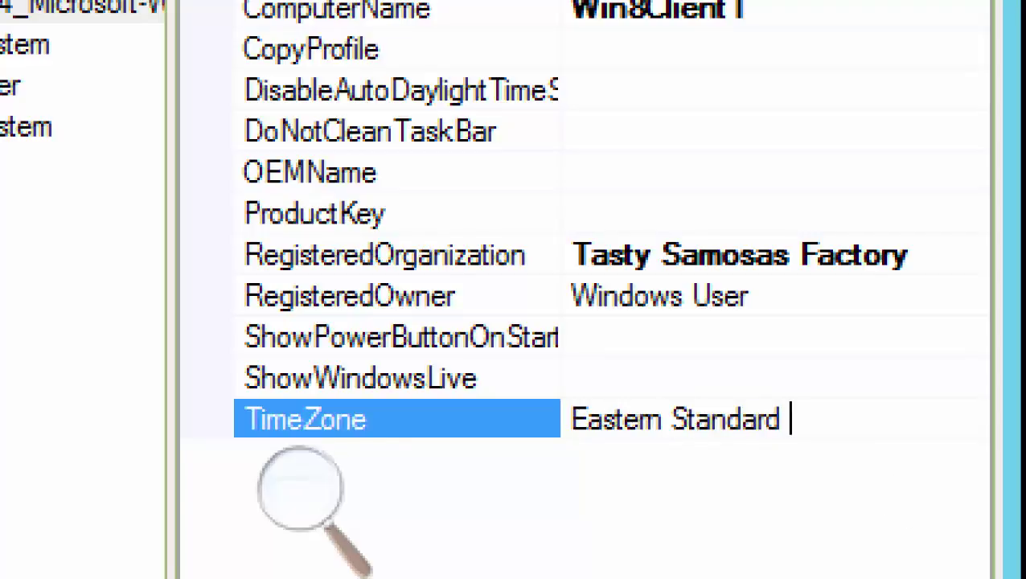
{"action": "type", "text": " Time"}
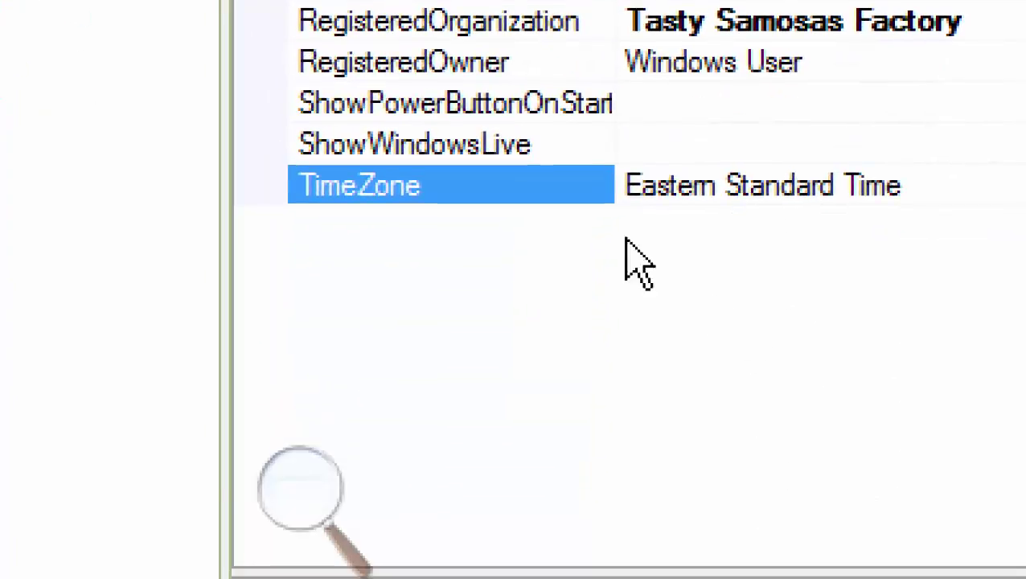
{"action": "left_click", "coordinate": [286, 511]}
{"action": "left_click", "coordinate": [296, 547]}
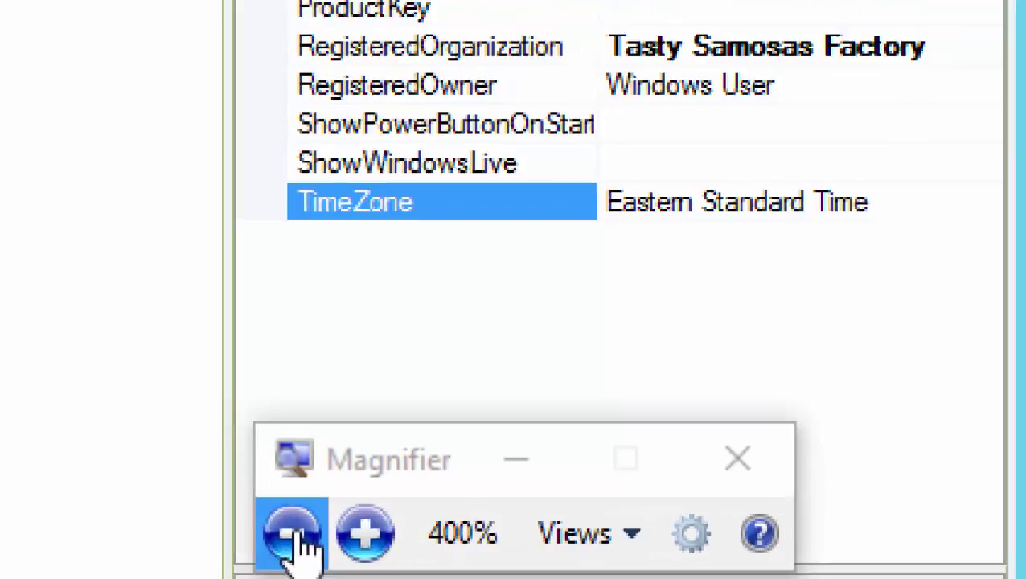
{"action": "left_click", "coordinate": [294, 540]}
{"action": "left_click", "coordinate": [294, 534]}
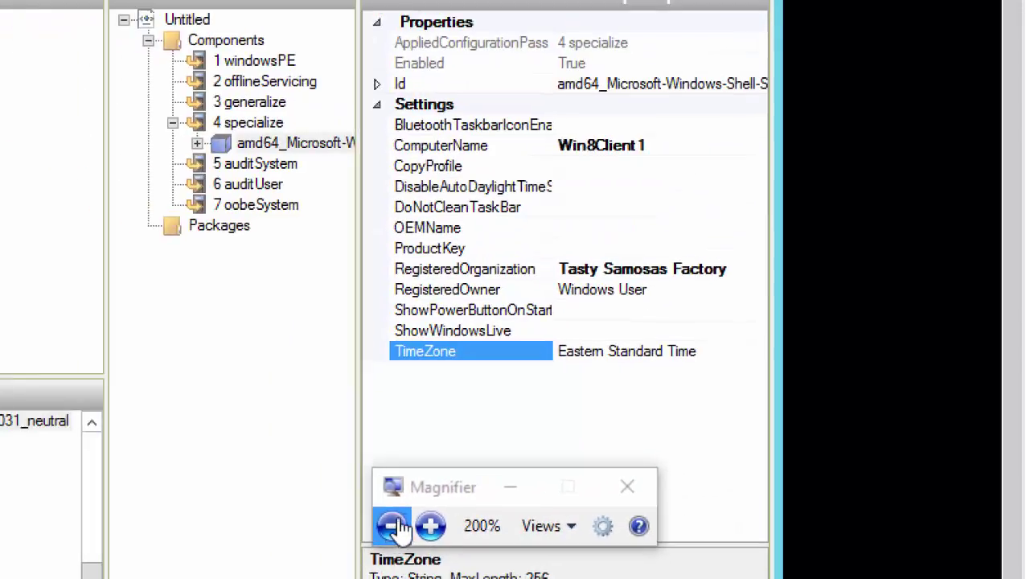
{"action": "left_click", "coordinate": [430, 527]}
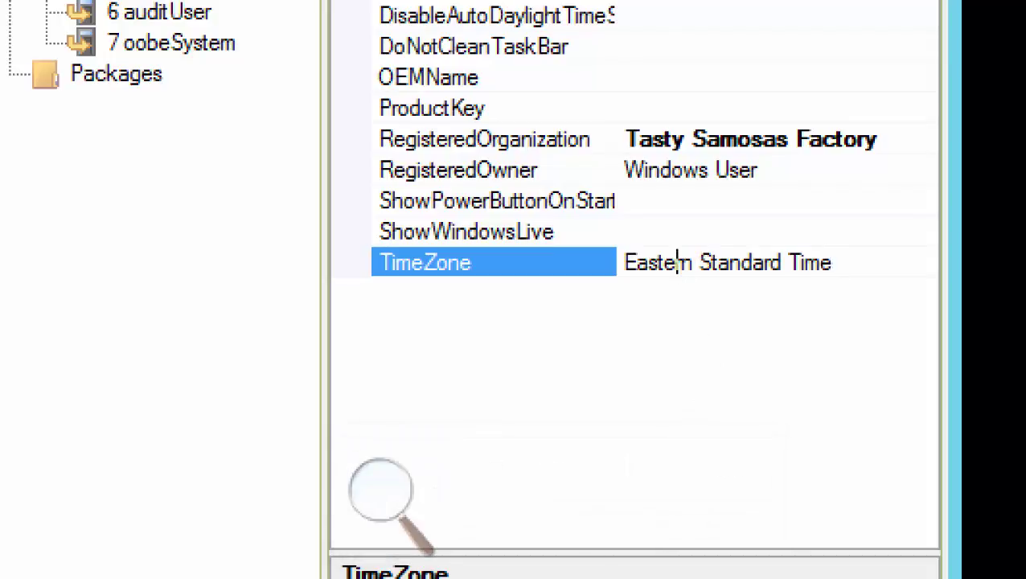
Commit TimeZone as Eastern Standard Time Zone and return to the answer file editor
{"action": "left_click", "coordinate": [678, 262]}
{"action": "key", "text": "Escape"}
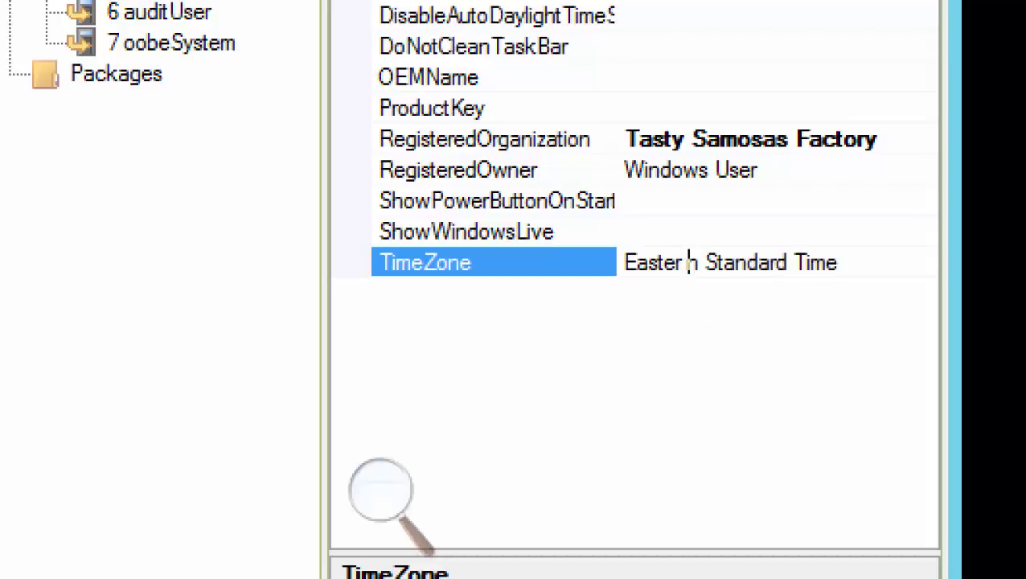
{"action": "key", "text": "Escape"}
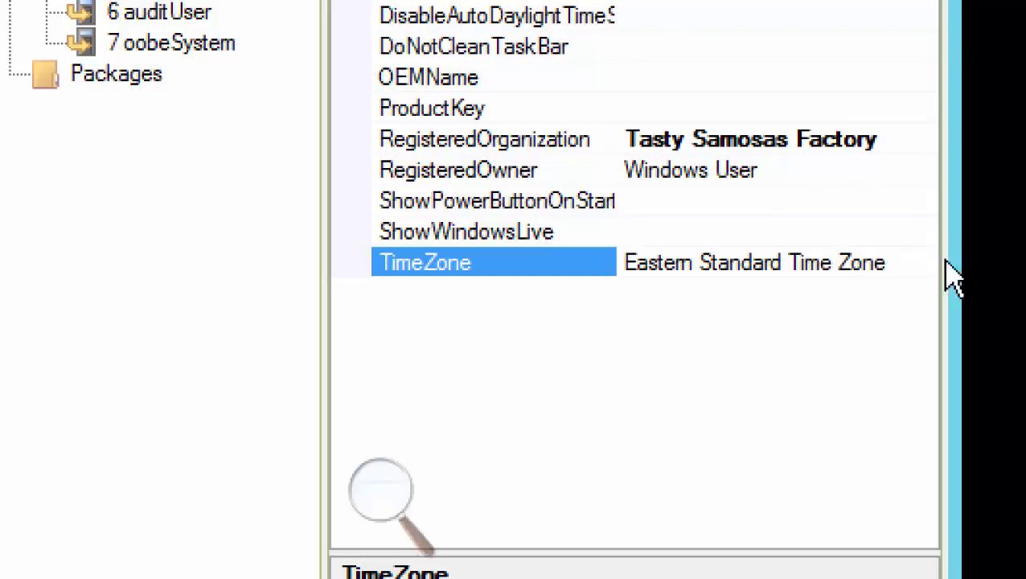
{"action": "left_click", "coordinate": [710, 375]}
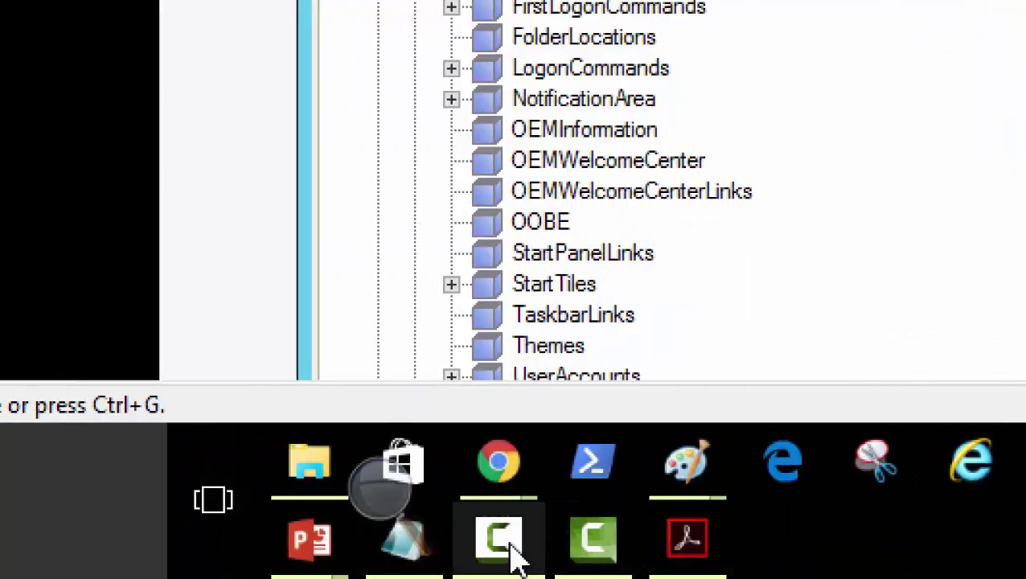
{"action": "left_click", "coordinate": [522, 550]}
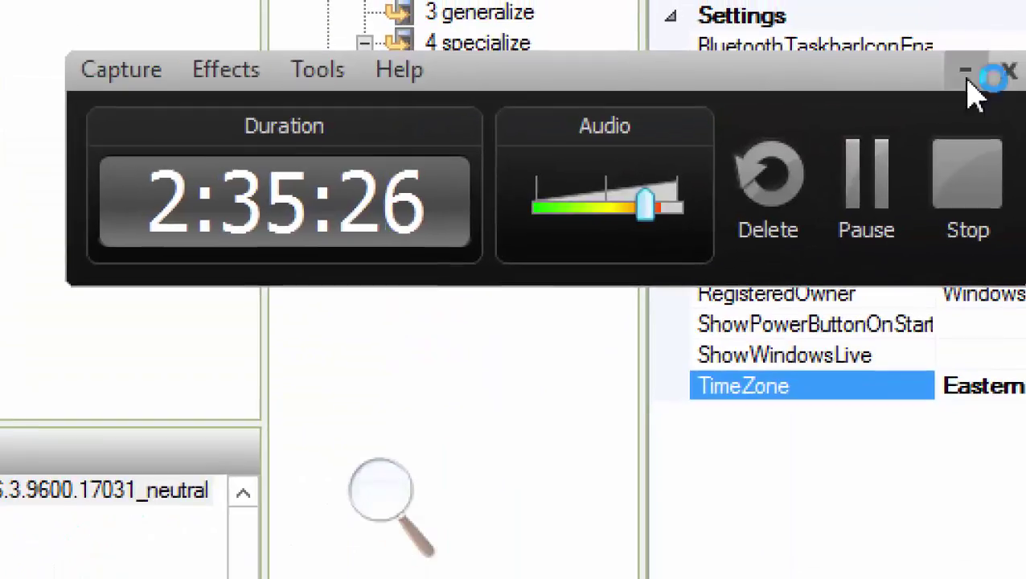
{"action": "left_click", "coordinate": [859, 206]}
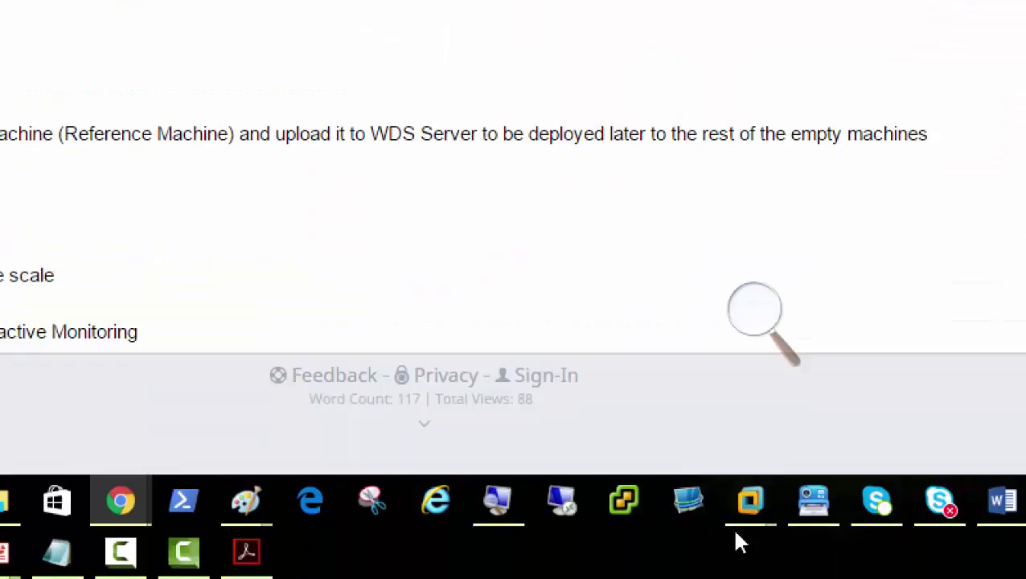
{"action": "mouse_move", "coordinate": [749, 500]}
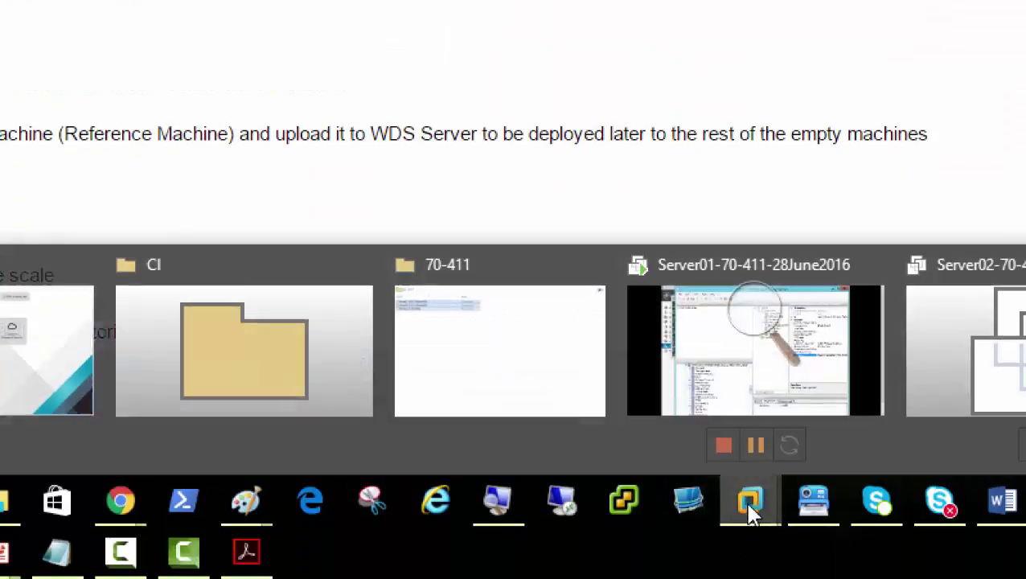
{"action": "left_click", "coordinate": [748, 374]}
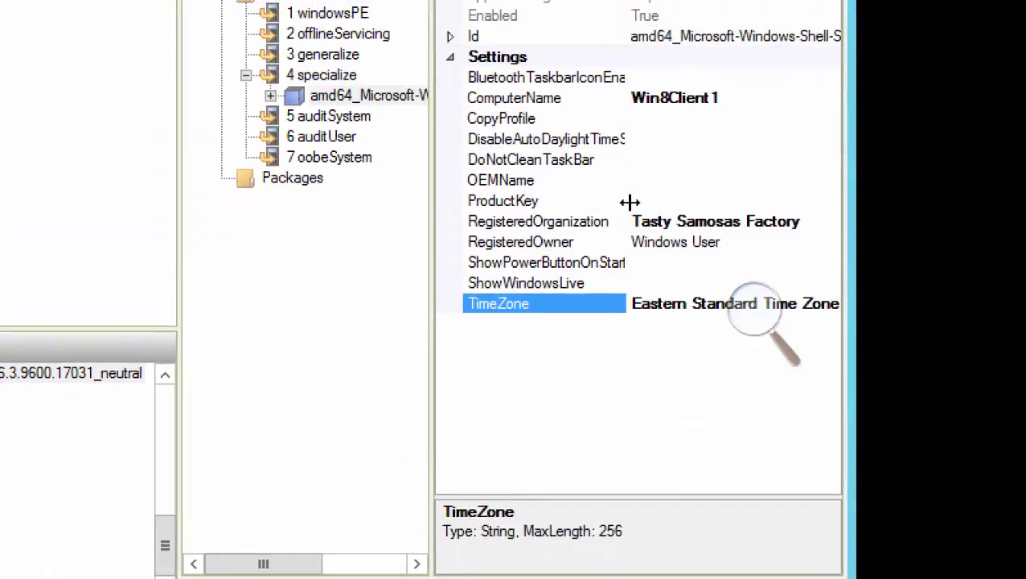
Paste the product key into Shell-Setup's ProductKey value and commit it
{"action": "right_click", "coordinate": [630, 202]}
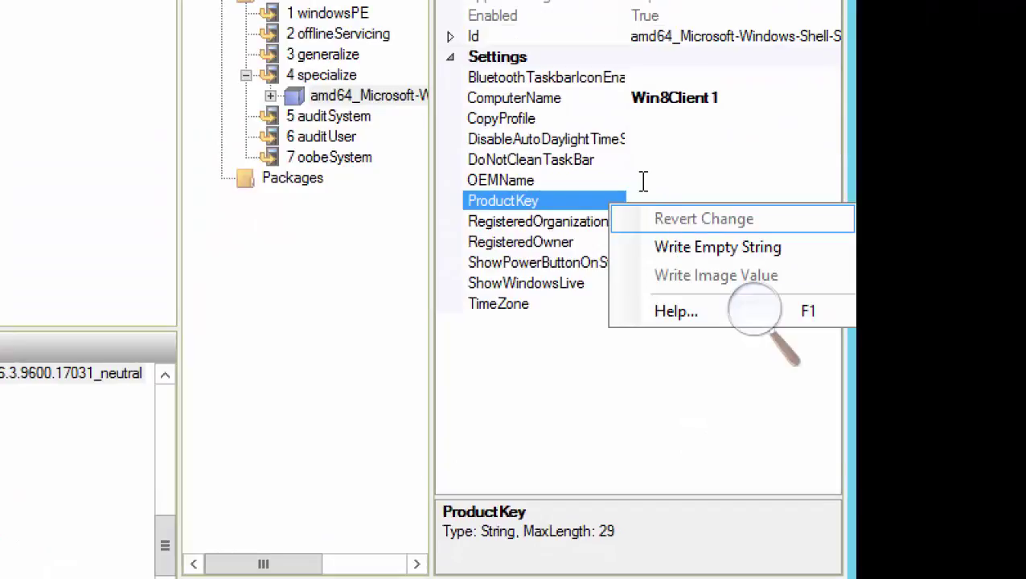
{"action": "left_click", "coordinate": [643, 182]}
{"action": "left_click", "coordinate": [646, 200]}
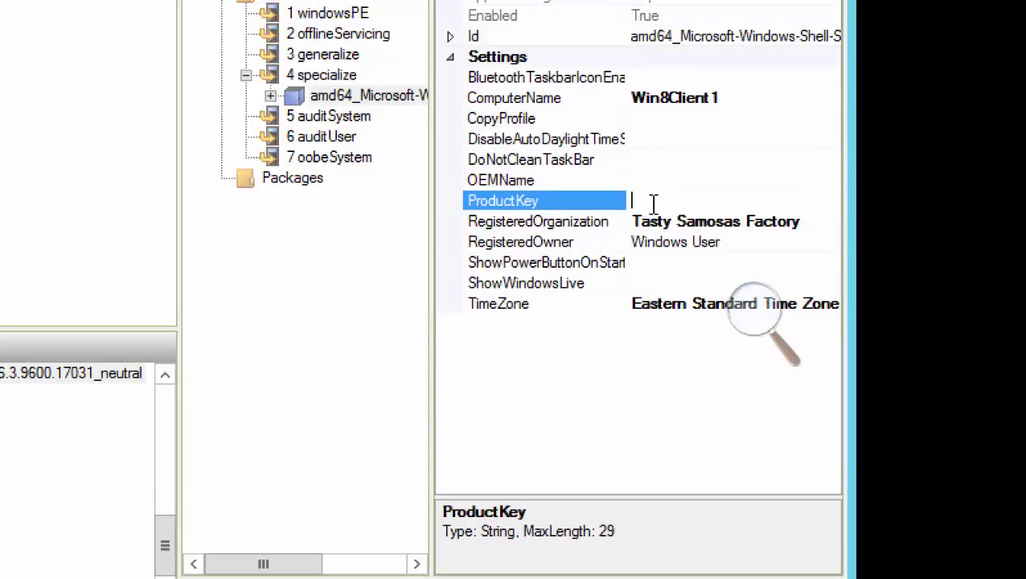
{"action": "key", "text": "ctrl+v"}
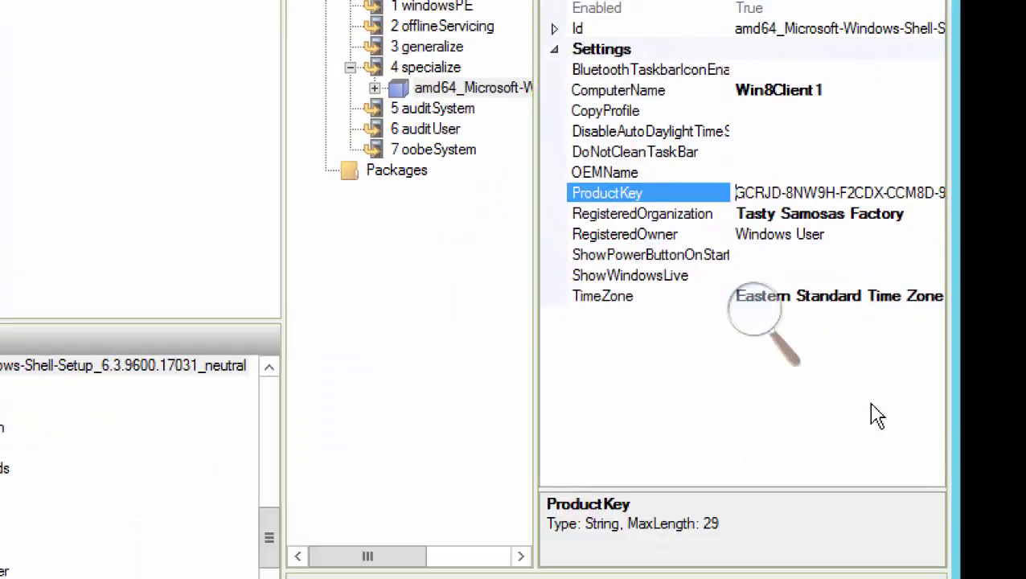
{"action": "key", "text": "Return"}
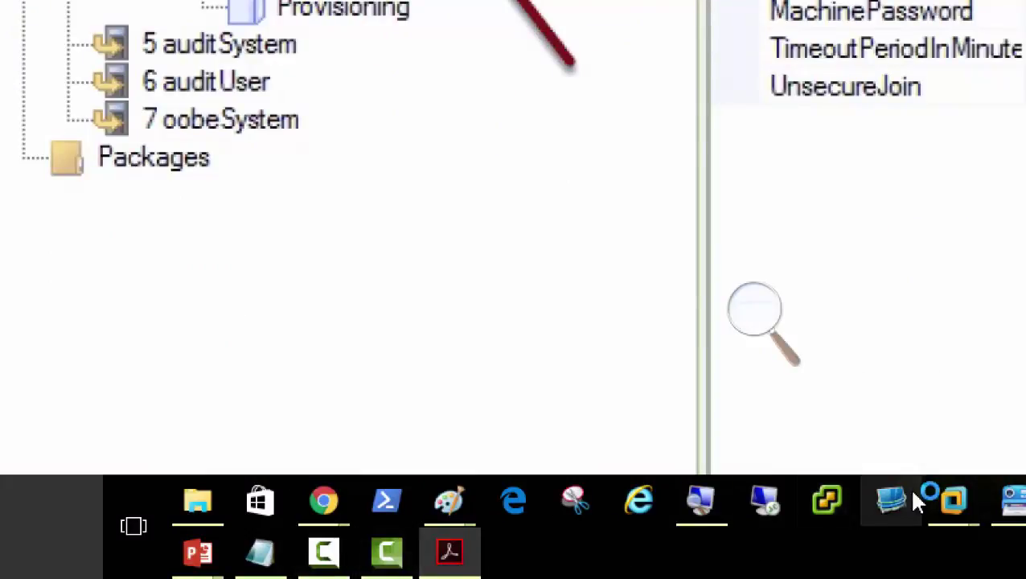
Collapse Shell-Setup, add UnattendedJoin to 4 specialize, and widen the panes to show full names
{"action": "mouse_move", "coordinate": [957, 501]}
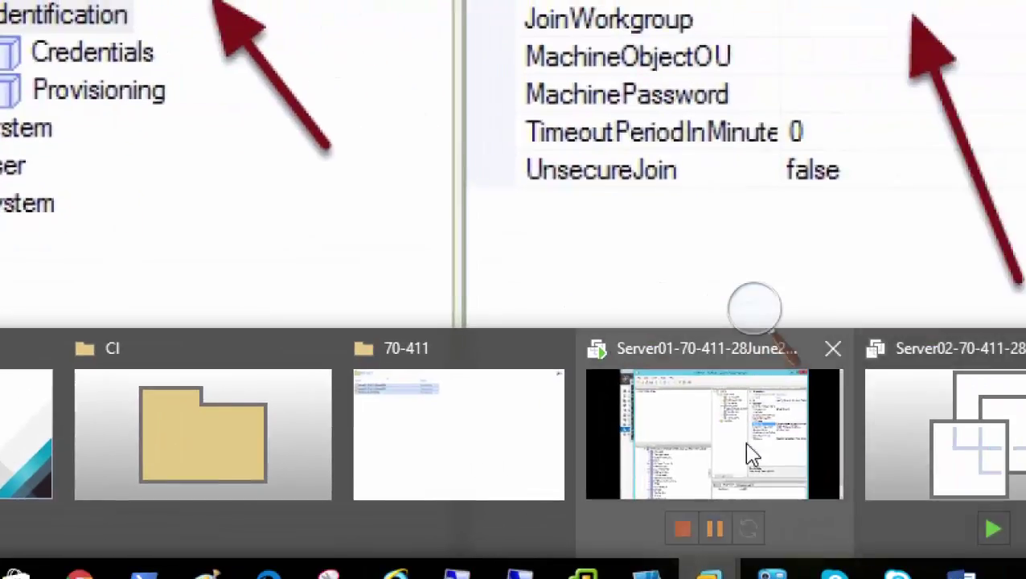
{"action": "left_click", "coordinate": [747, 452]}
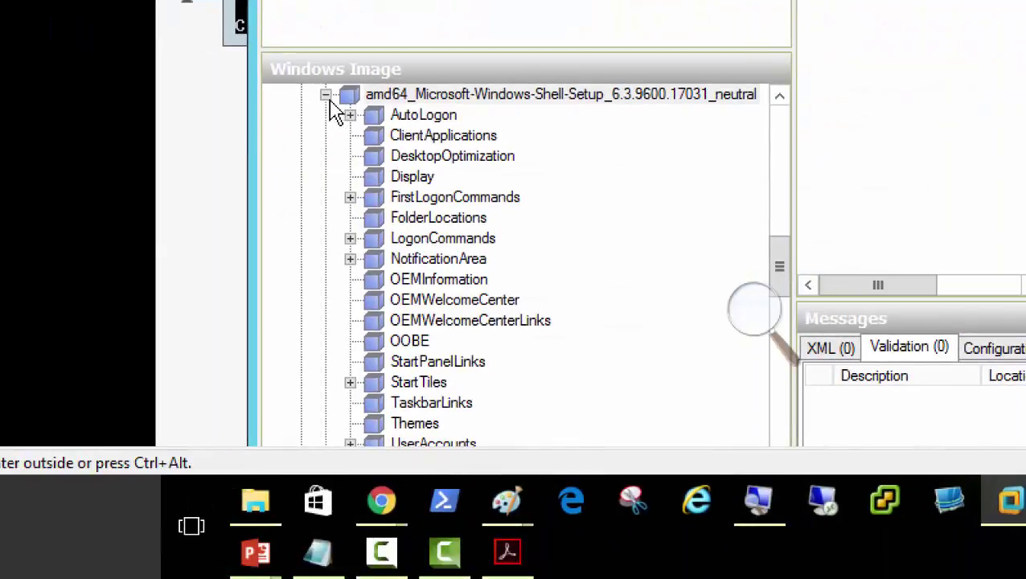
{"action": "left_click", "coordinate": [327, 96]}
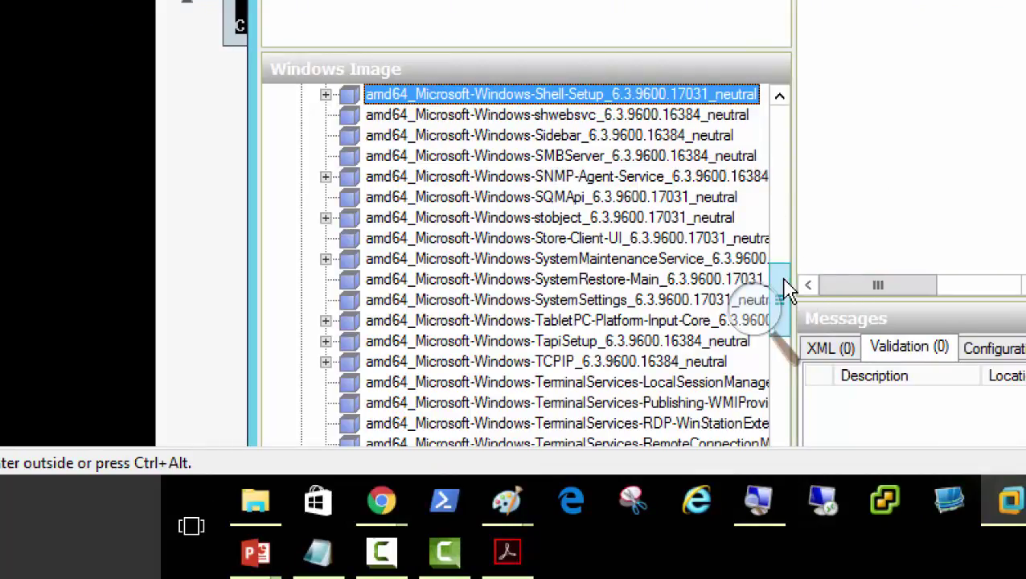
{"action": "left_click_drag", "start_coordinate": [787, 288], "coordinate": [795, 345]}
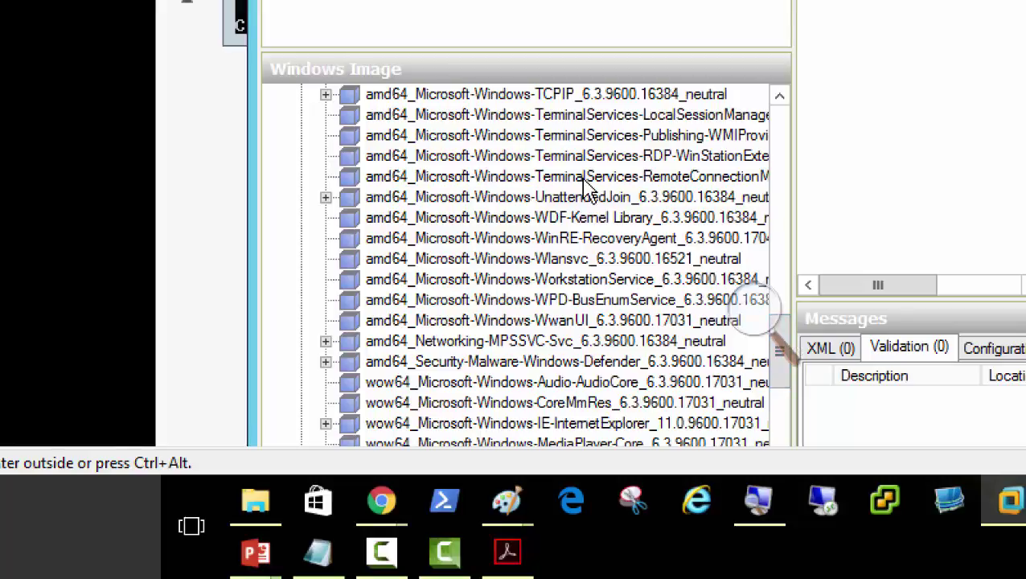
{"action": "left_click", "coordinate": [569, 209]}
{"action": "right_click", "coordinate": [574, 208]}
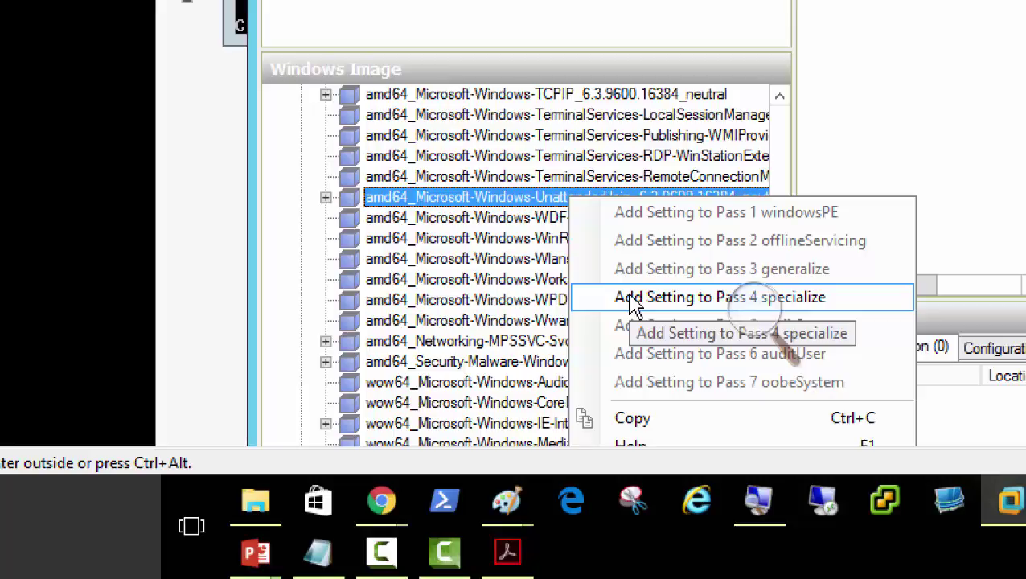
{"action": "left_click", "coordinate": [633, 304]}
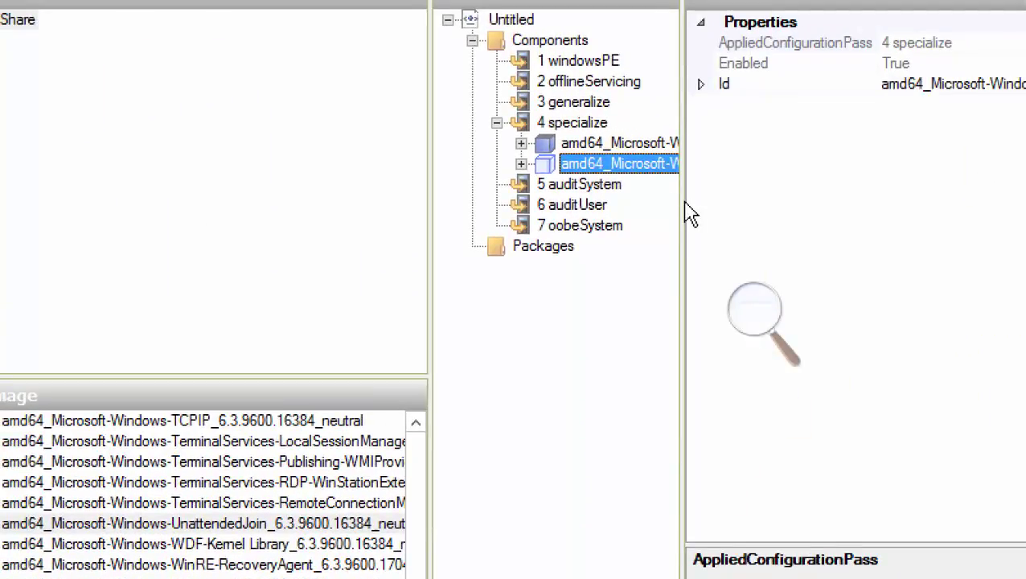
{"action": "left_click_drag", "start_coordinate": [682, 205], "coordinate": [782, 211]}
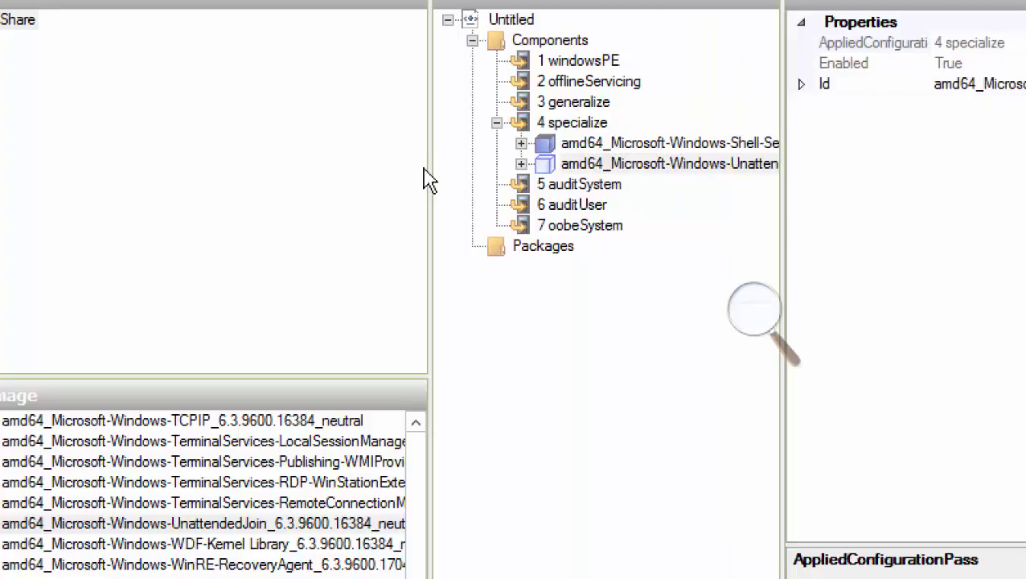
{"action": "left_click_drag", "start_coordinate": [429, 179], "coordinate": [280, 179]}
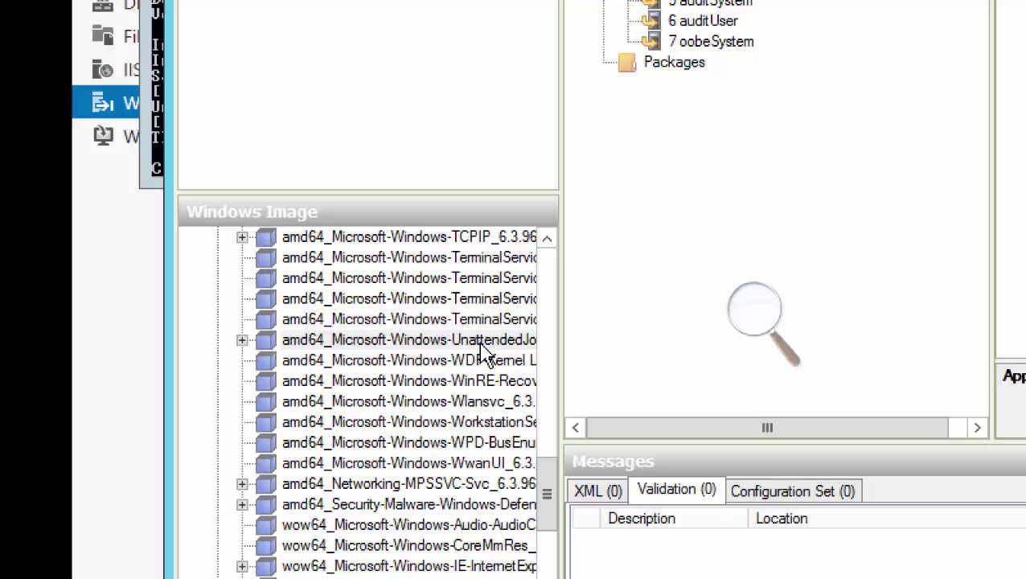
Expand UnattendedJoin's Identification, begin editing JoinDomain, and zoom in with the magnifier
{"action": "left_click_drag", "start_coordinate": [482, 354], "coordinate": [659, 297]}
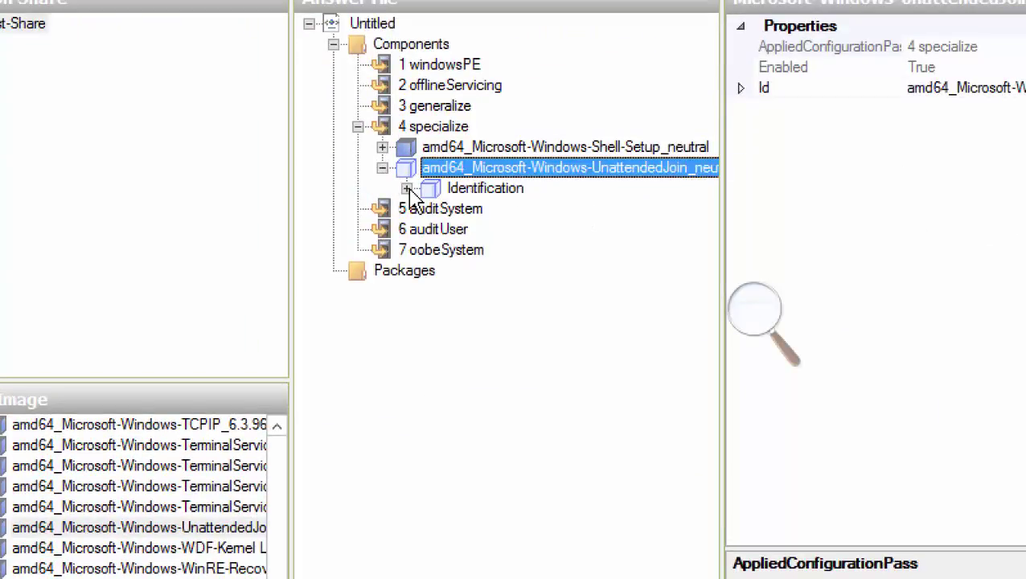
{"action": "left_click", "coordinate": [407, 189]}
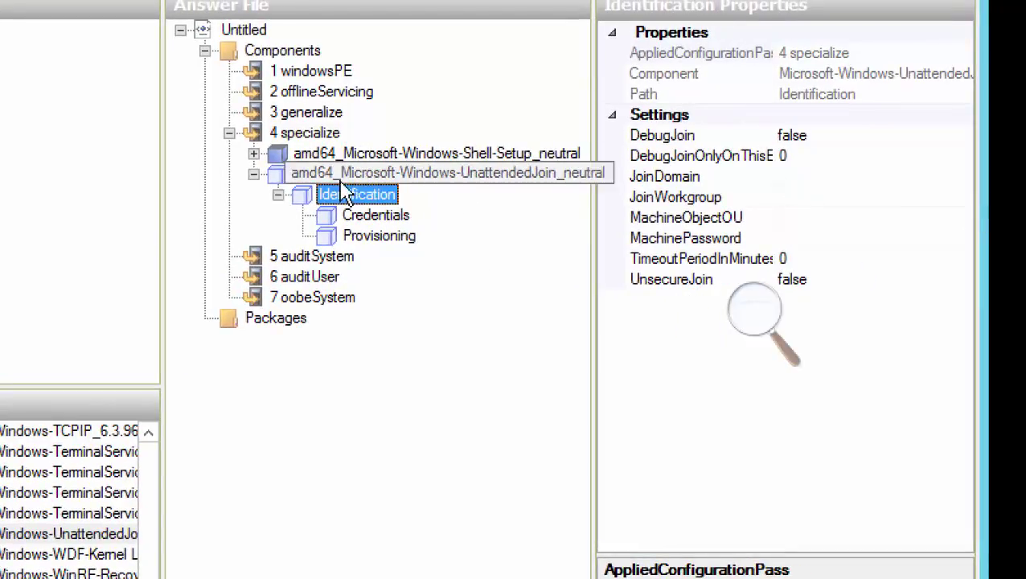
{"action": "left_click", "coordinate": [801, 175]}
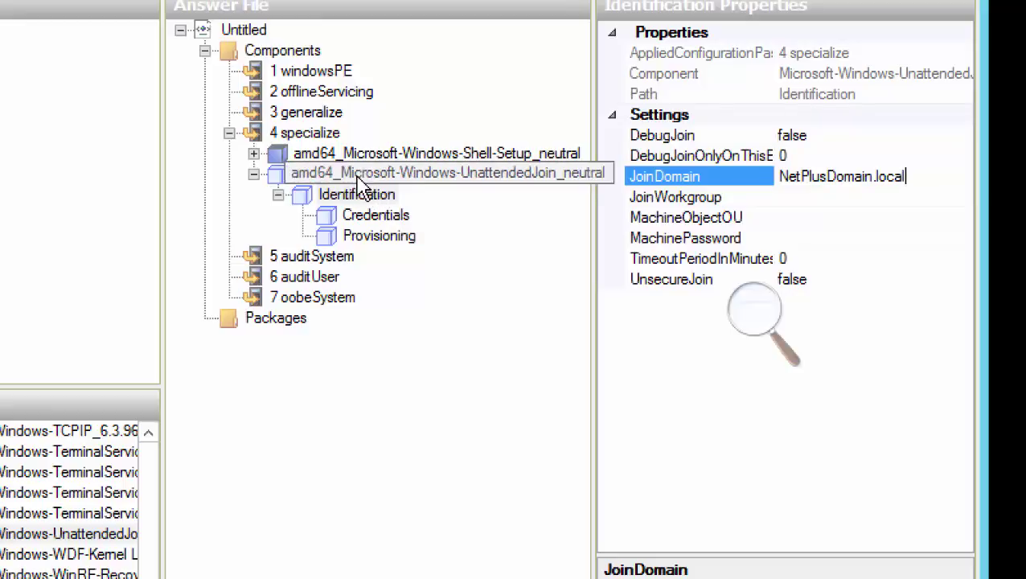
{"action": "left_click", "coordinate": [745, 321]}
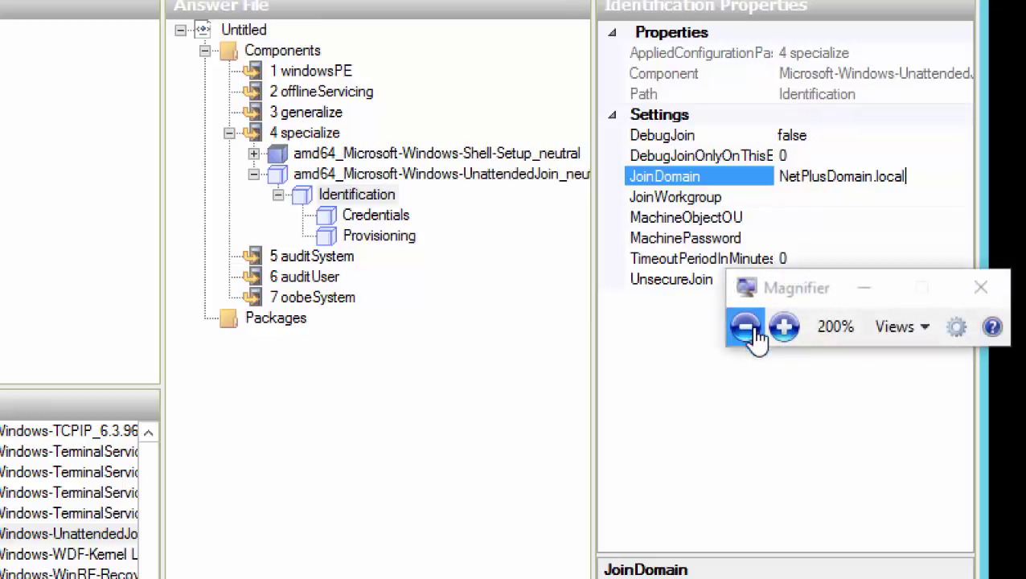
{"action": "left_click", "coordinate": [784, 329]}
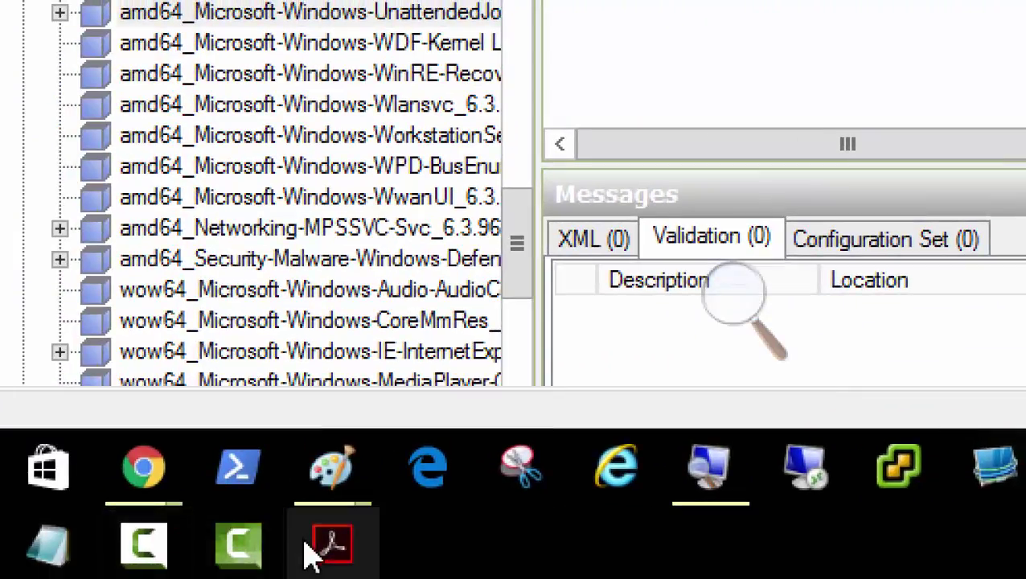
{"action": "left_click", "coordinate": [157, 547]}
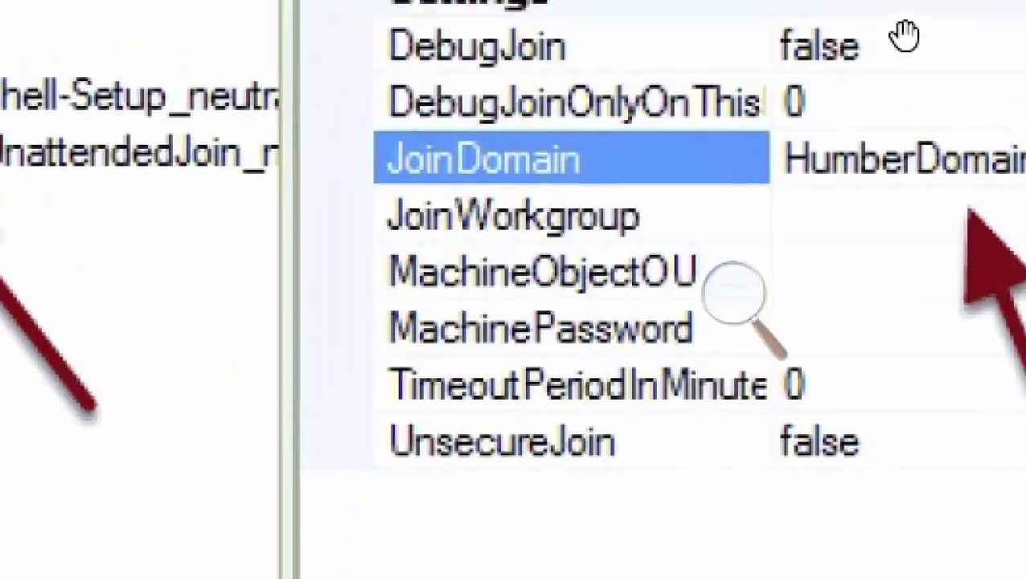
{"action": "left_click", "coordinate": [734, 293]}
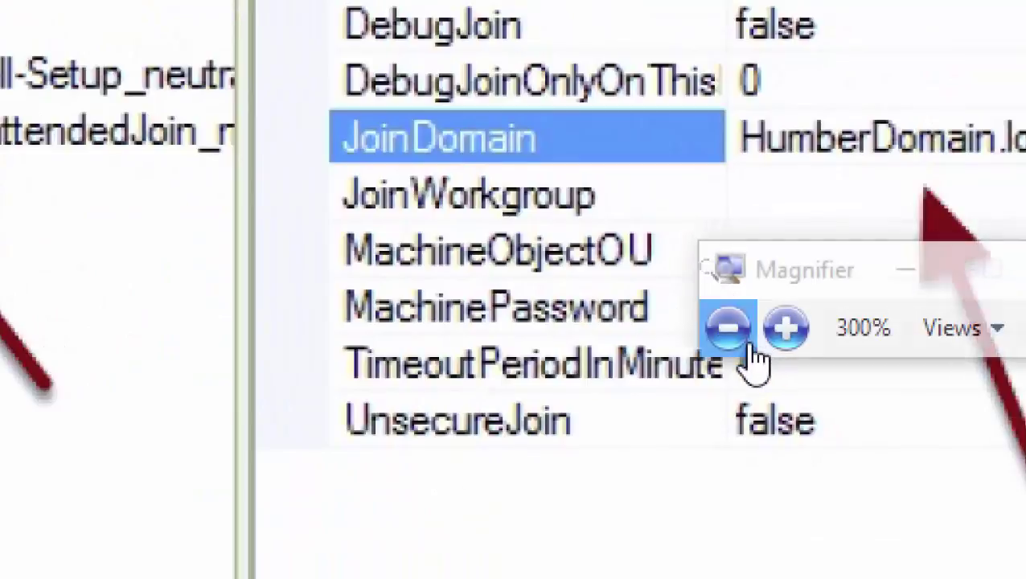
{"action": "left_click", "coordinate": [726, 329]}
{"action": "left_click", "coordinate": [728, 331]}
{"action": "scroll", "coordinate": [599, 304], "scroll_direction": "down", "scroll_amount": 10}
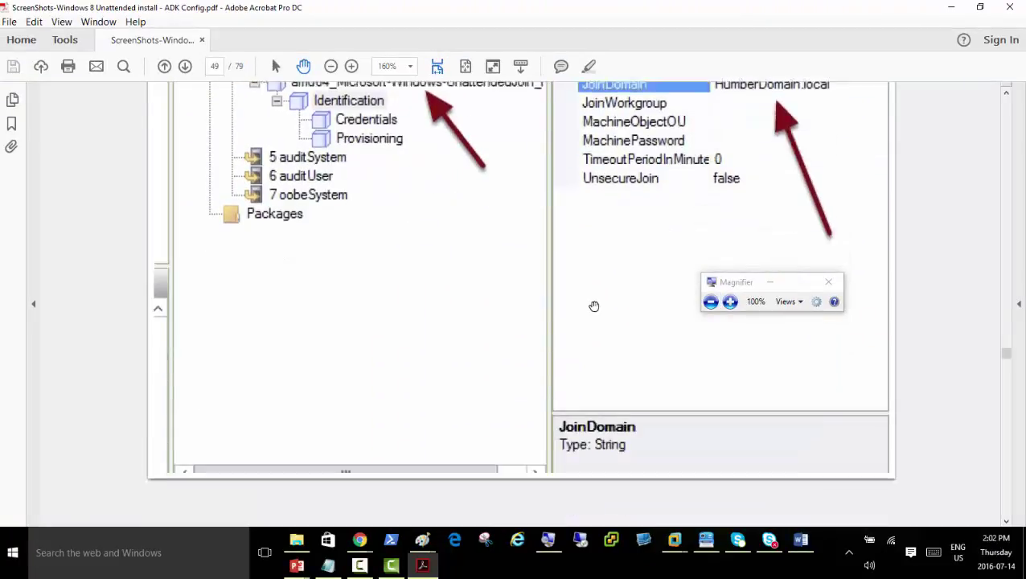
{"action": "scroll", "coordinate": [603, 306], "scroll_direction": "up", "scroll_amount": 10}
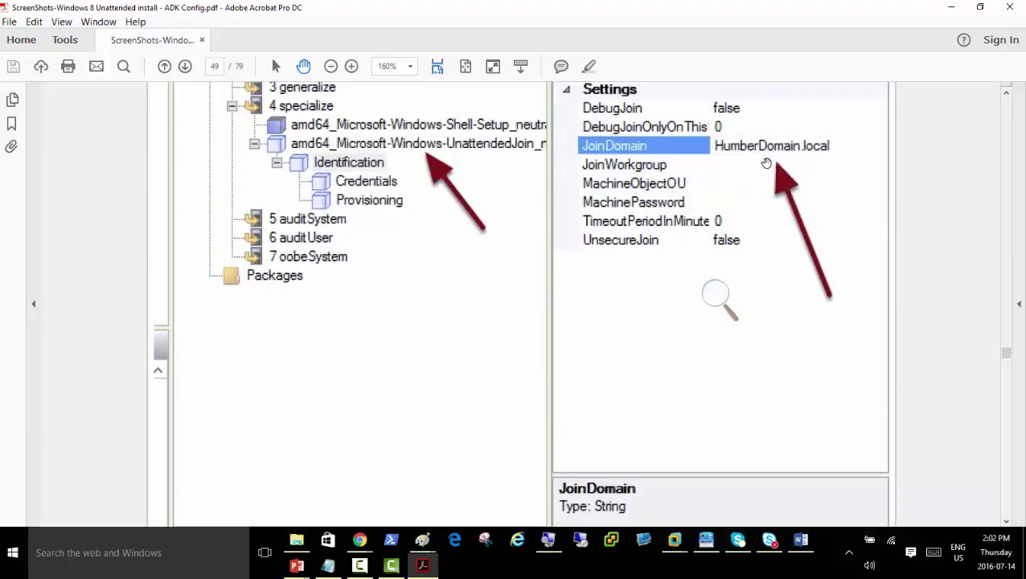
{"action": "scroll", "coordinate": [528, 306], "scroll_direction": "down", "scroll_amount": 10}
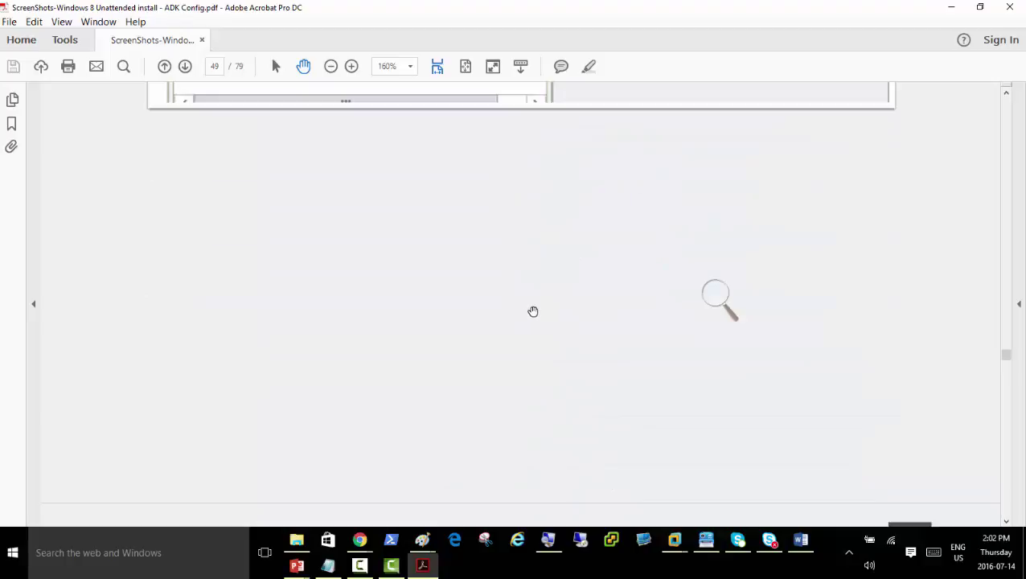
{"action": "scroll", "coordinate": [532, 312], "scroll_direction": "down", "scroll_amount": 5}
{"action": "scroll", "coordinate": [533, 313], "scroll_direction": "up", "scroll_amount": 1}
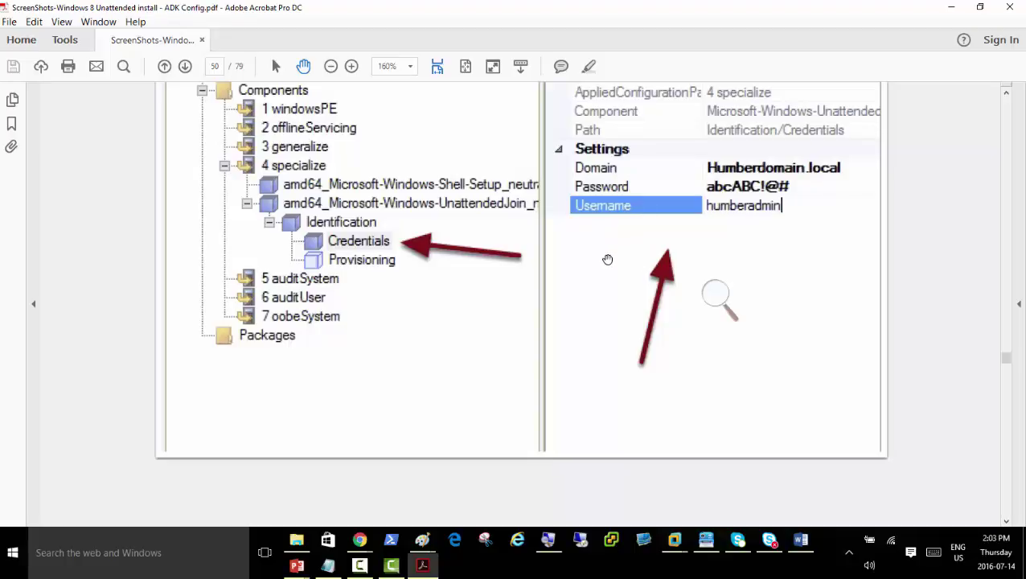
{"action": "left_click", "coordinate": [675, 540]}
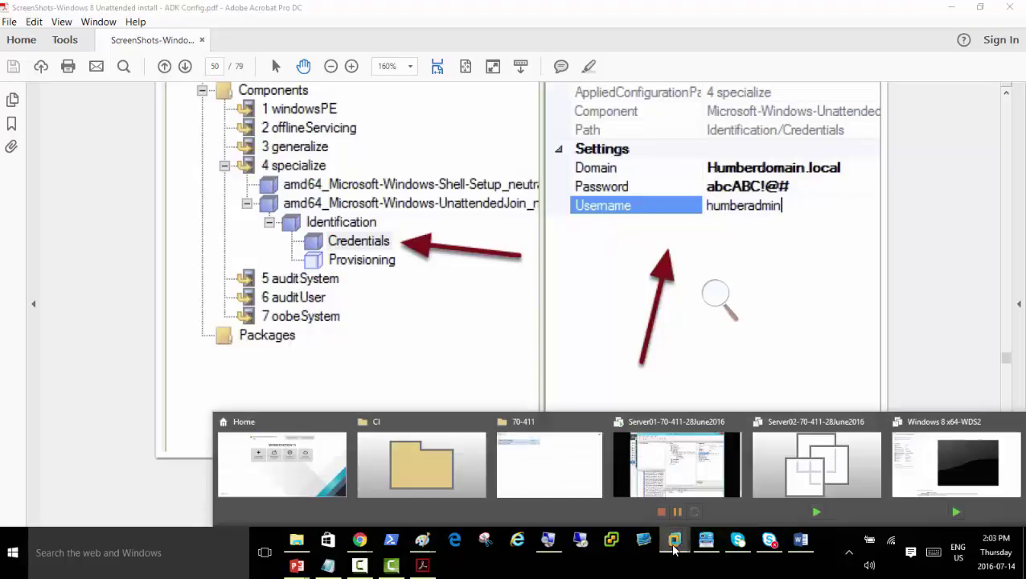
{"action": "left_click", "coordinate": [690, 493]}
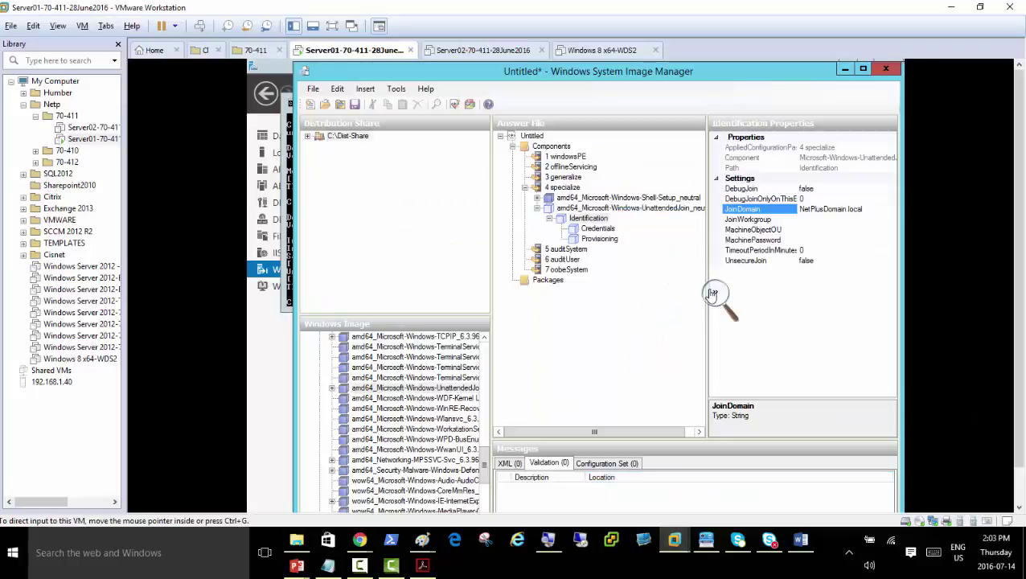
Magnify to 300% and set the Credentials Domain to NetPlusDomain.local
{"action": "left_click", "coordinate": [717, 296]}
{"action": "left_click", "coordinate": [729, 301]}
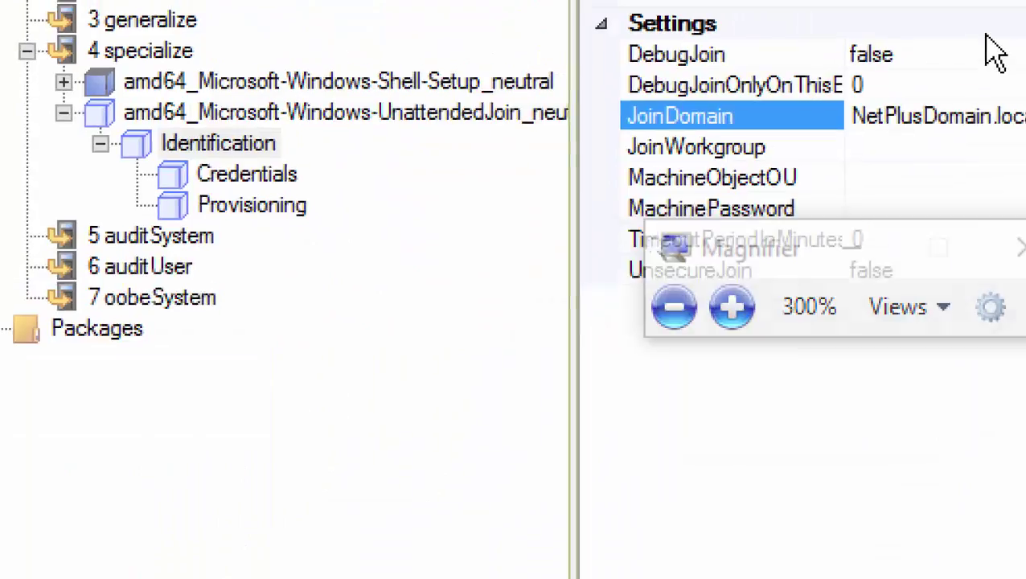
{"action": "left_click", "coordinate": [373, 163]}
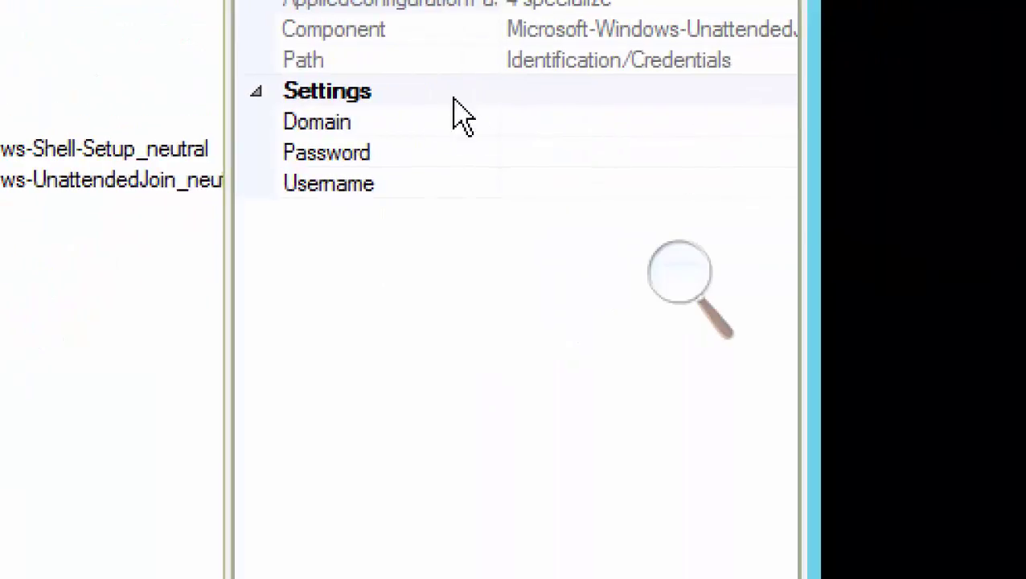
{"action": "left_click", "coordinate": [542, 116]}
{"action": "type", "text": "Net"}
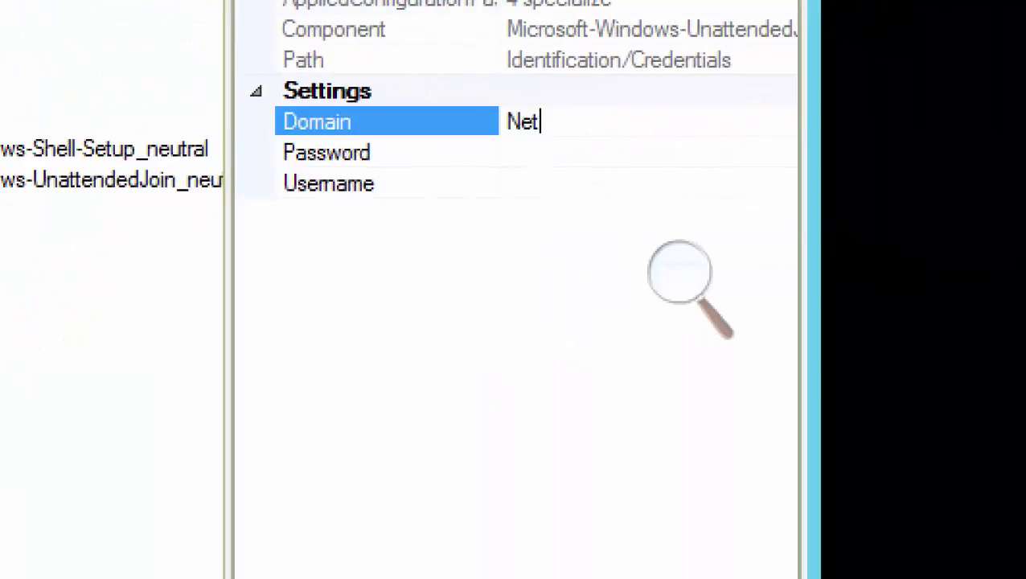
{"action": "type", "text": "PlusDomain"}
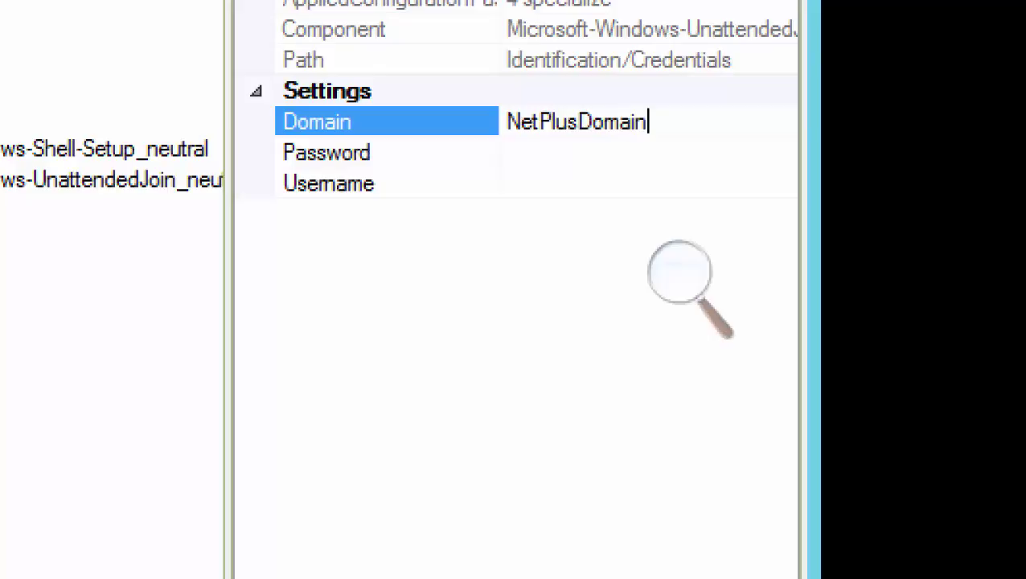
{"action": "type", "text": ".local"}
{"action": "key", "text": "Return"}
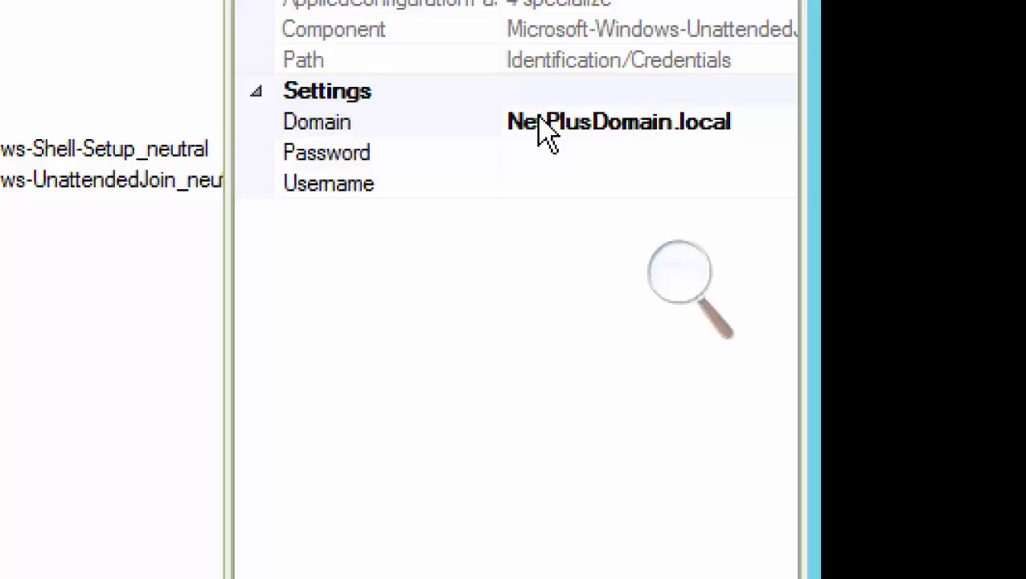
Enter the join account's password and admin username in Credentials
{"action": "left_click", "coordinate": [567, 155]}
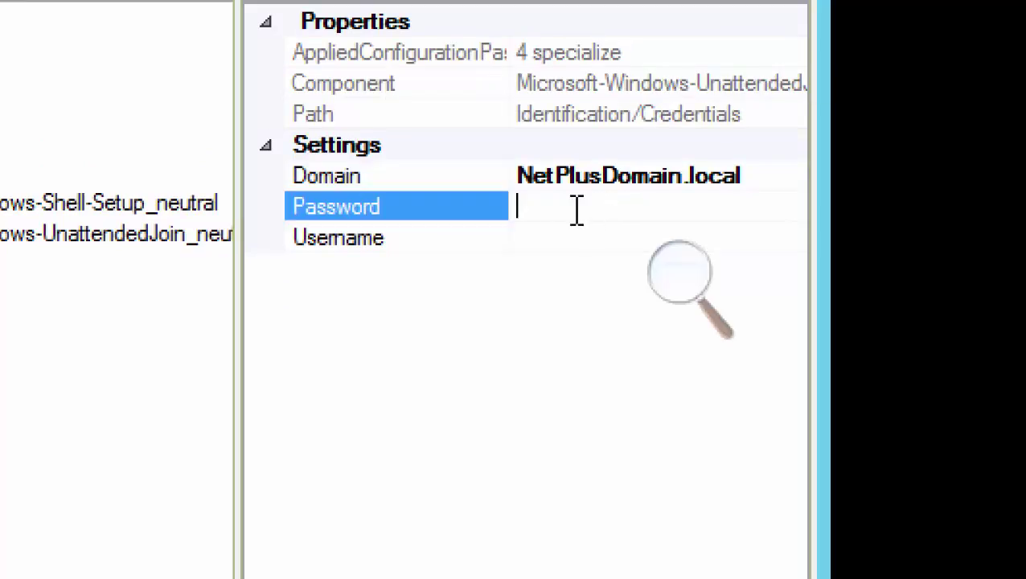
{"action": "type", "text": "abcABC!@#"}
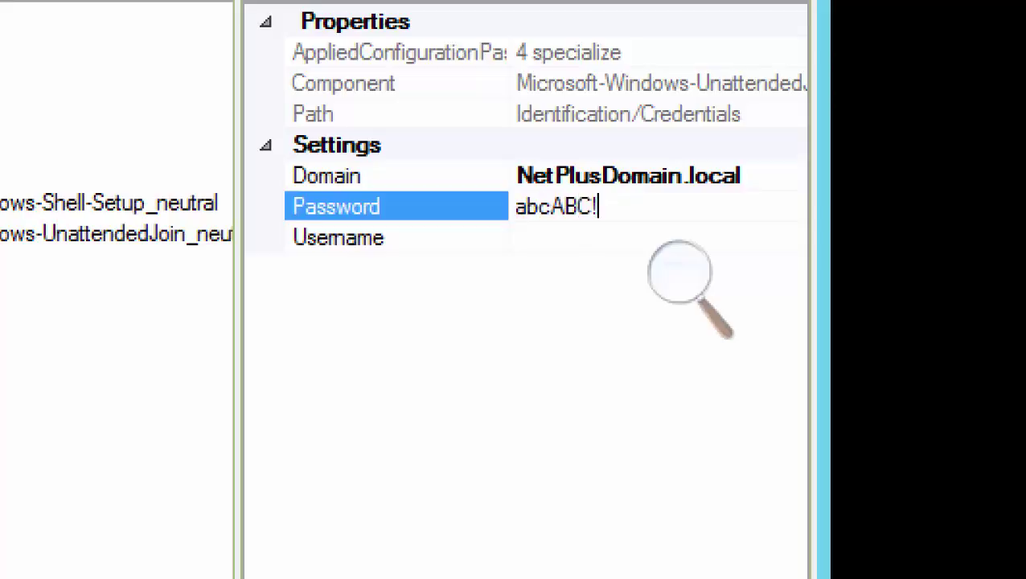
{"action": "left_click", "coordinate": [561, 236]}
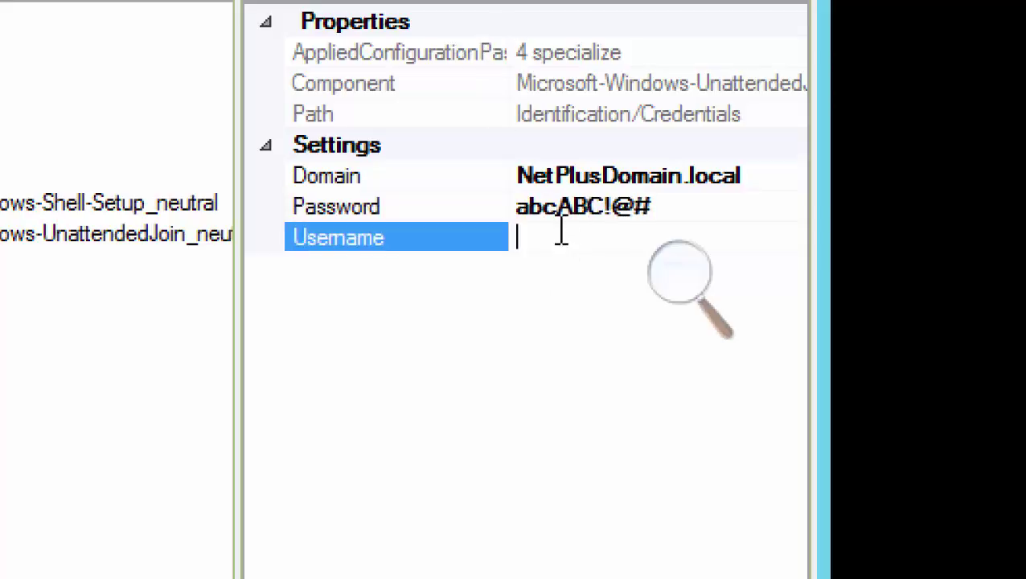
{"action": "type", "text": "Net"}
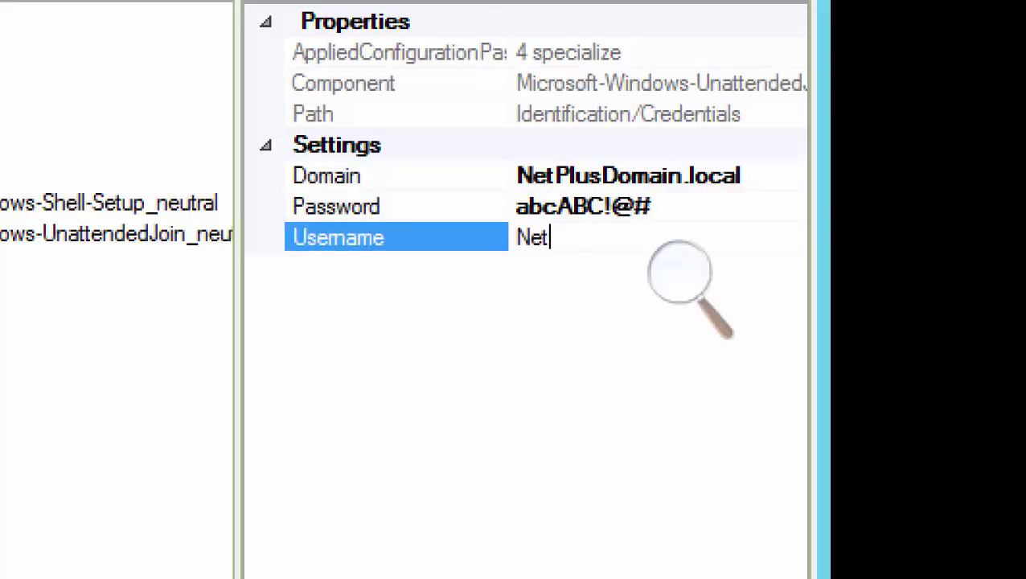
{"action": "type", "text": "PlusAdmin"}
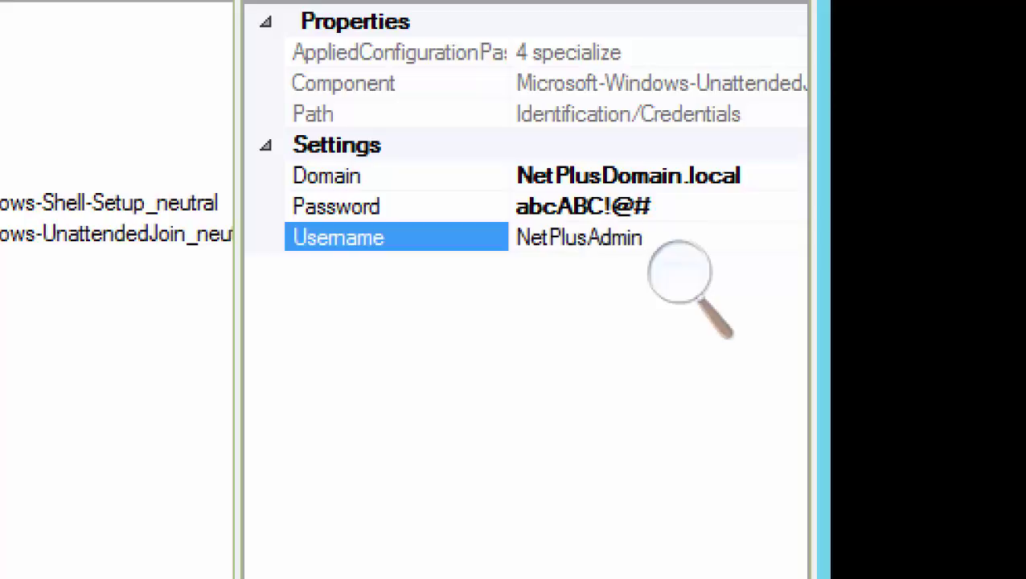
{"action": "key", "text": "Return"}
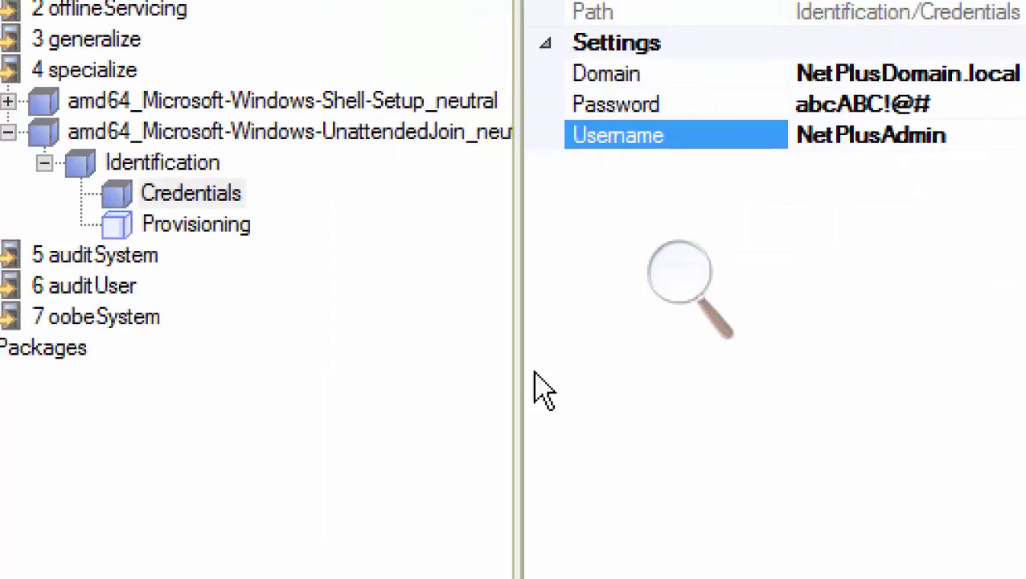
Scroll the Acrobat reference guide to the International-Core oobeSystem en-US locale screenshots
{"action": "left_click", "coordinate": [684, 277]}
{"action": "left_click", "coordinate": [672, 310]}
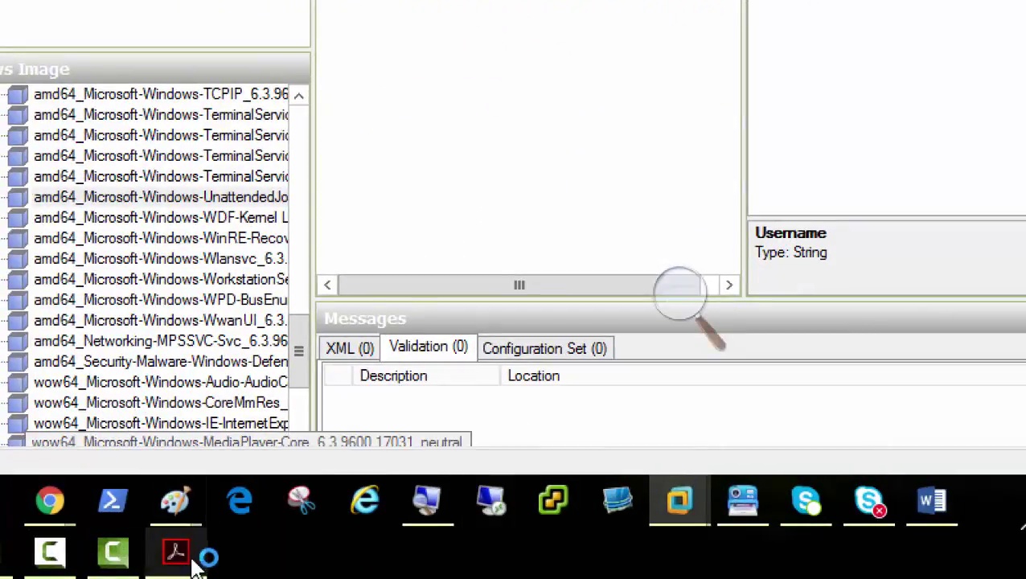
{"action": "left_click", "coordinate": [193, 557]}
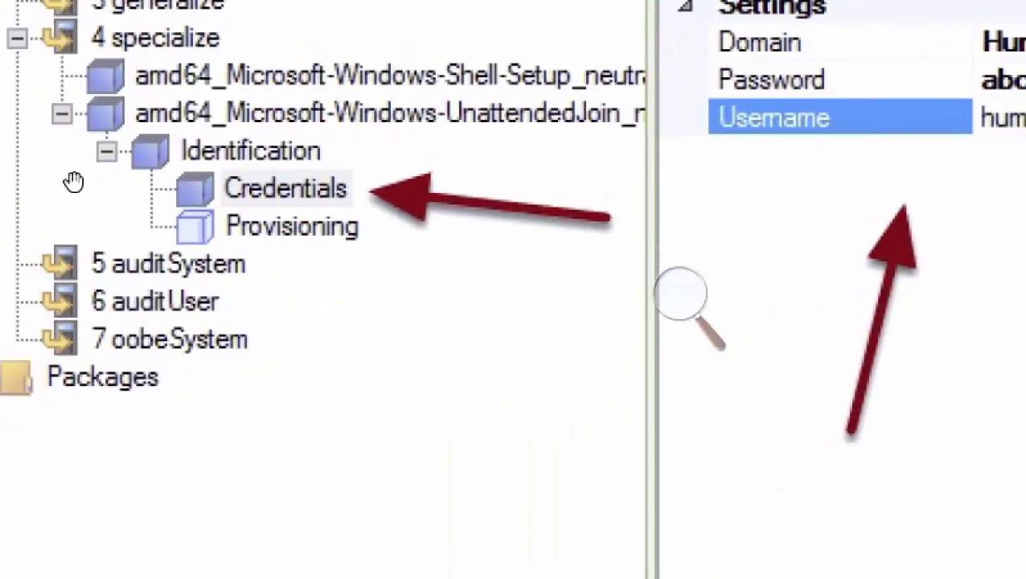
{"action": "scroll", "coordinate": [527, 268], "scroll_direction": "down", "scroll_amount": 10}
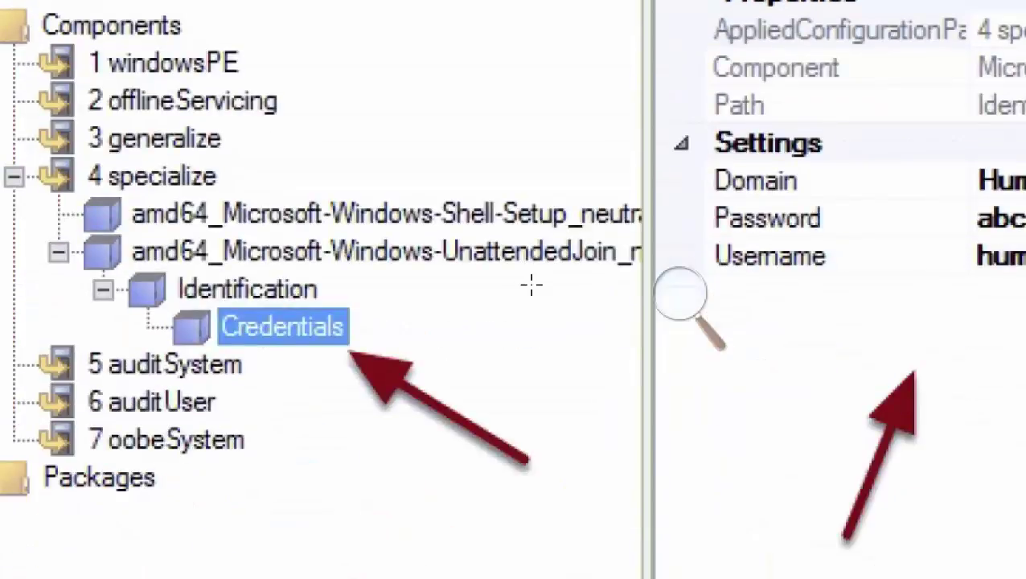
{"action": "scroll", "coordinate": [258, 319], "scroll_direction": "down", "scroll_amount": 5}
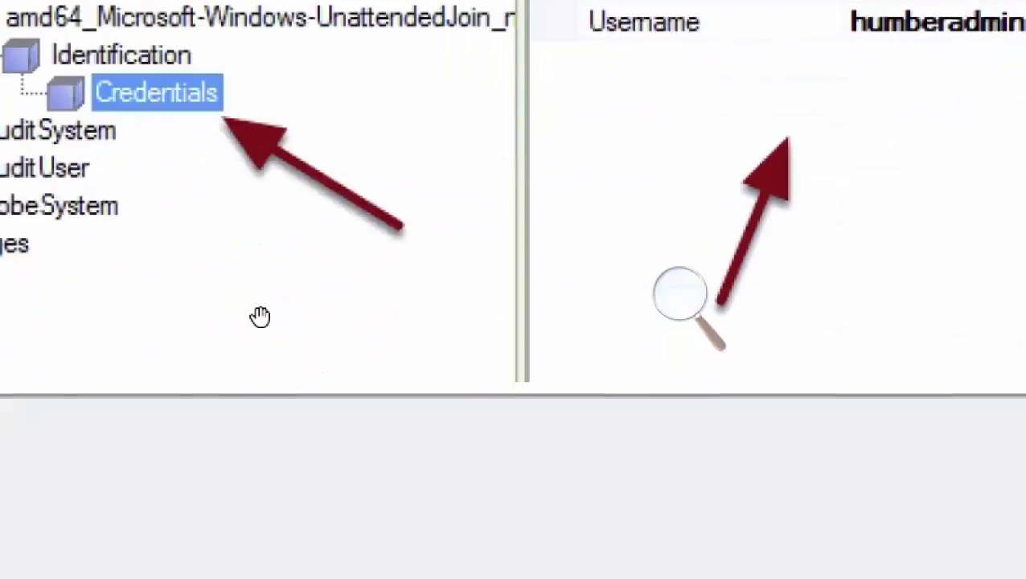
{"action": "scroll", "coordinate": [258, 318], "scroll_direction": "down", "scroll_amount": 8}
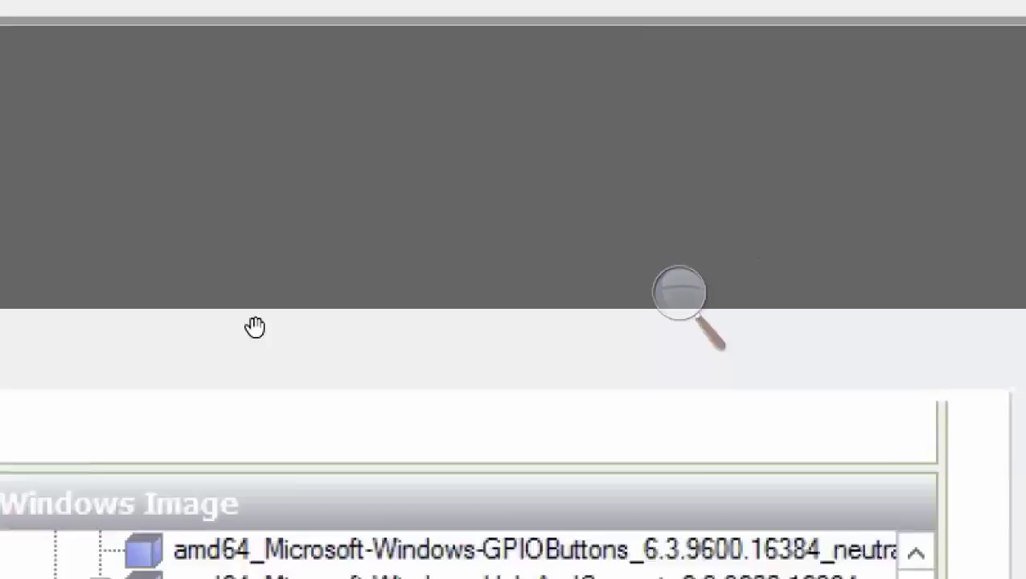
{"action": "scroll", "coordinate": [256, 326], "scroll_direction": "down", "scroll_amount": 3}
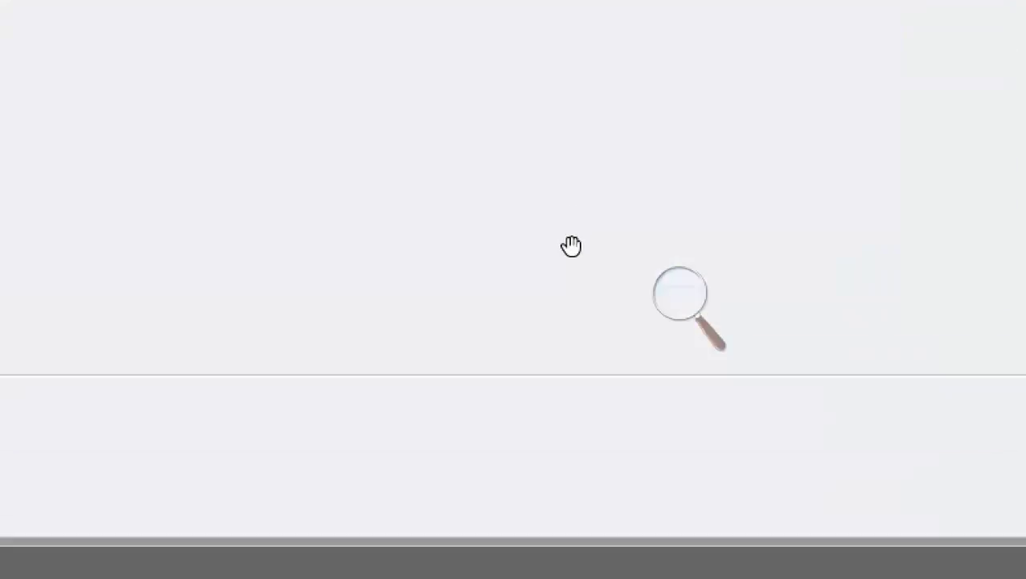
{"action": "right_click", "coordinate": [621, 213]}
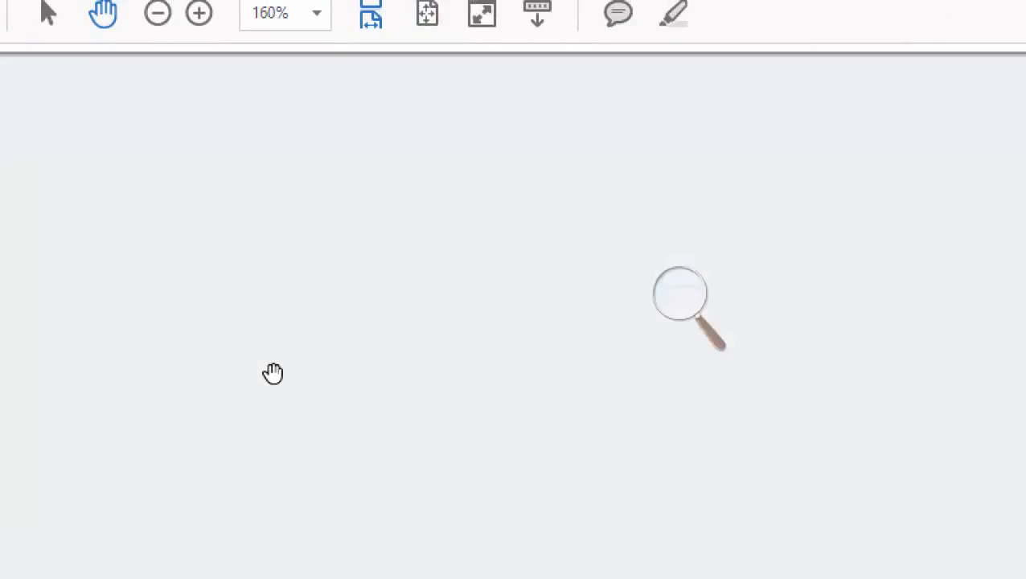
{"action": "scroll", "coordinate": [273, 372], "scroll_direction": "down", "scroll_amount": 10}
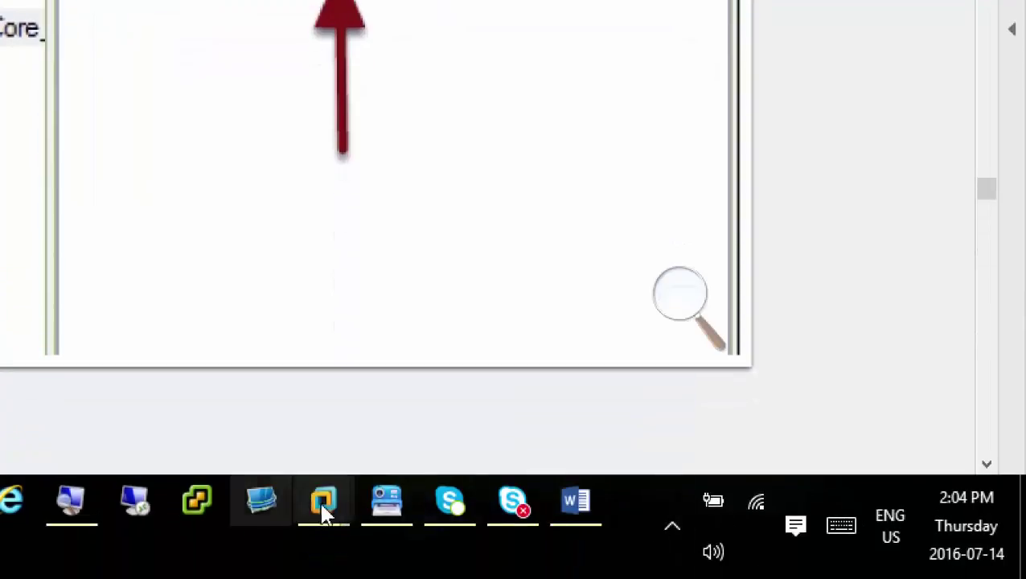
On Server01, widen the Windows Image pane and add International-Core to Pass 7 oobeSystem
{"action": "mouse_move", "coordinate": [324, 512]}
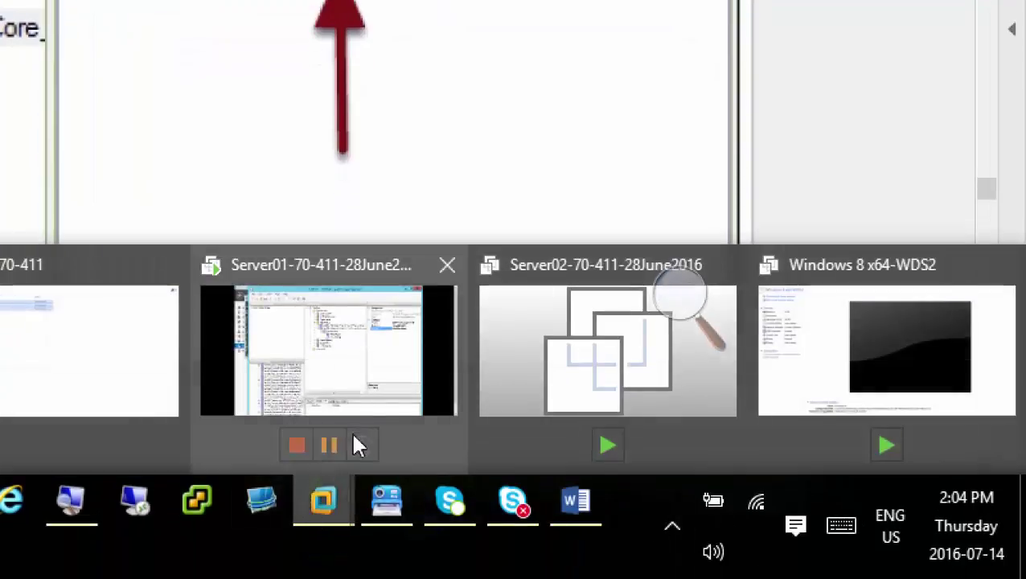
{"action": "left_click", "coordinate": [367, 348]}
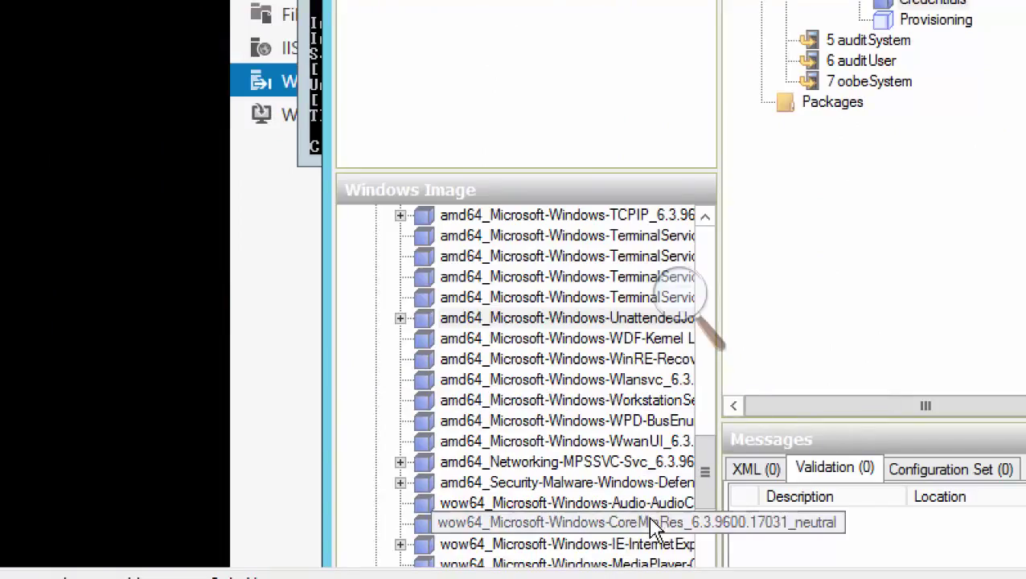
{"action": "left_click_drag", "start_coordinate": [876, 419], "coordinate": [873, 420]}
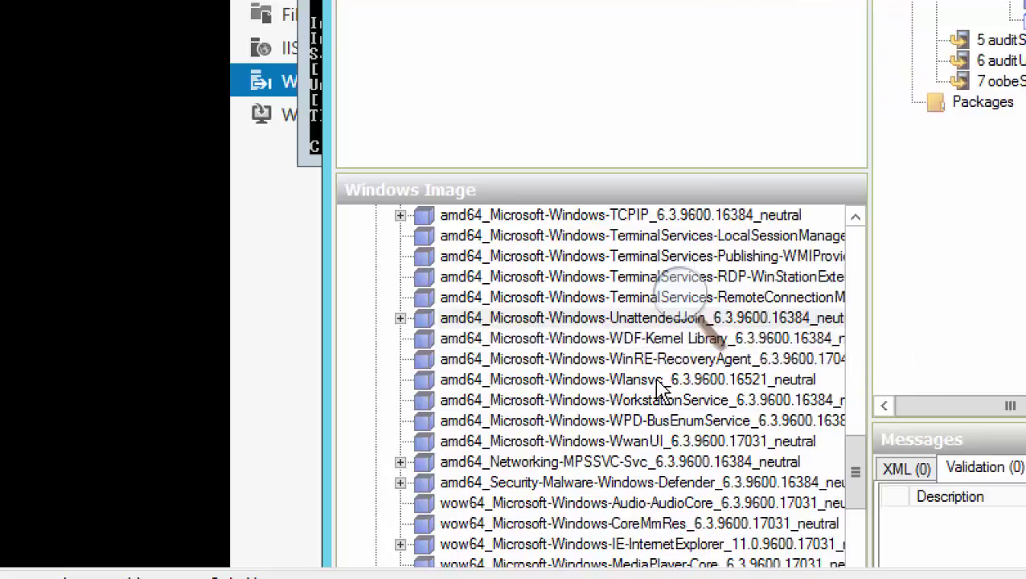
{"action": "left_click", "coordinate": [608, 317]}
{"action": "scroll", "coordinate": [627, 325], "scroll_direction": "up", "scroll_amount": 3}
{"action": "scroll", "coordinate": [627, 326], "scroll_direction": "up", "scroll_amount": 6}
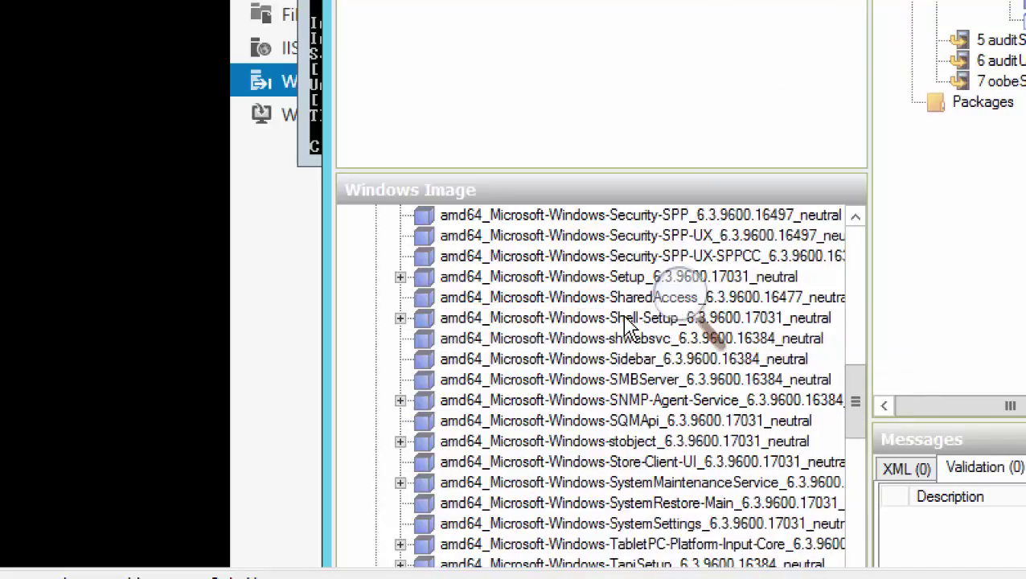
{"action": "scroll", "coordinate": [631, 328], "scroll_direction": "up", "scroll_amount": 6}
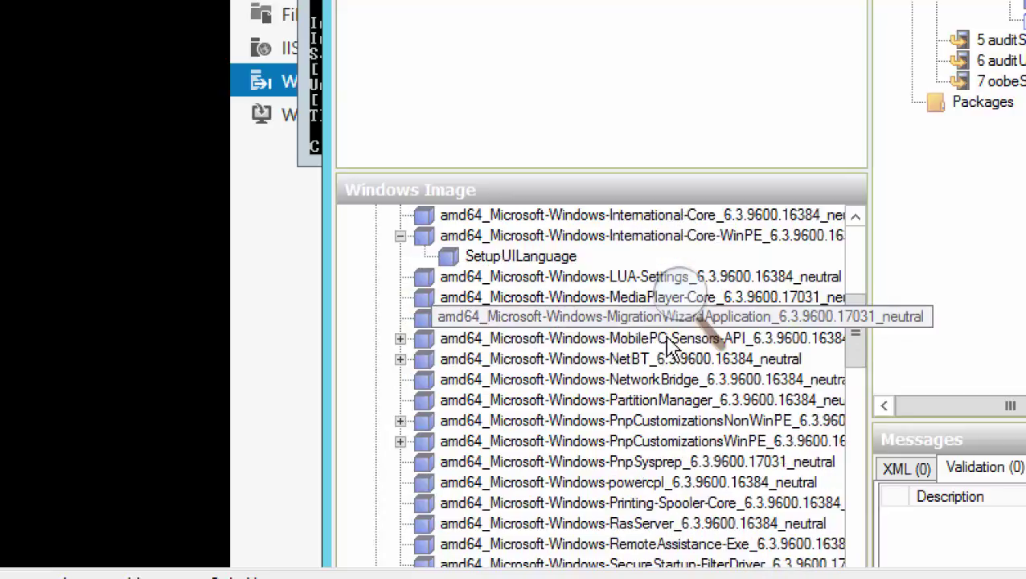
{"action": "scroll", "coordinate": [677, 383], "scroll_direction": "up", "scroll_amount": 3}
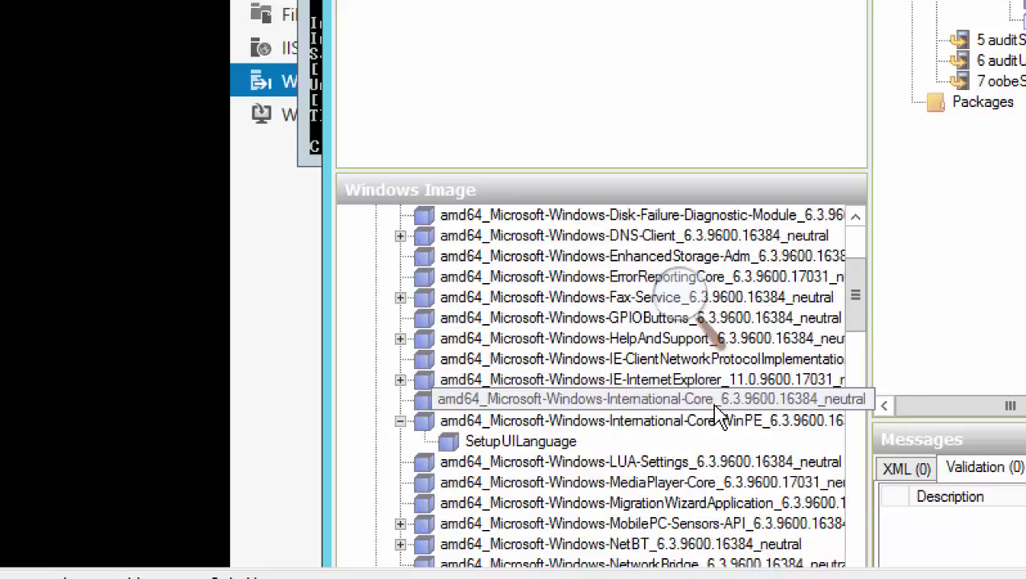
{"action": "right_click", "coordinate": [703, 402]}
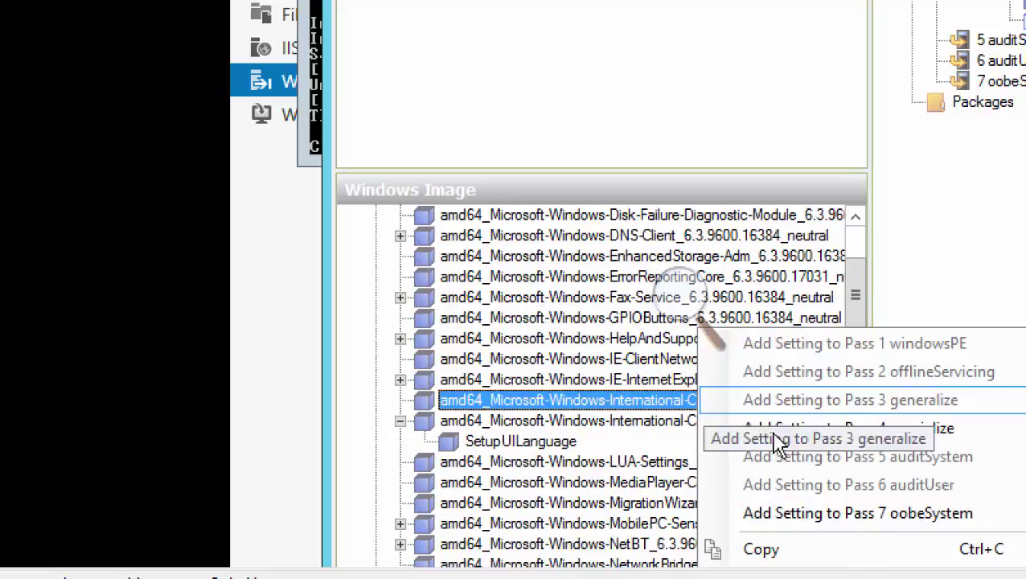
{"action": "left_click", "coordinate": [775, 513]}
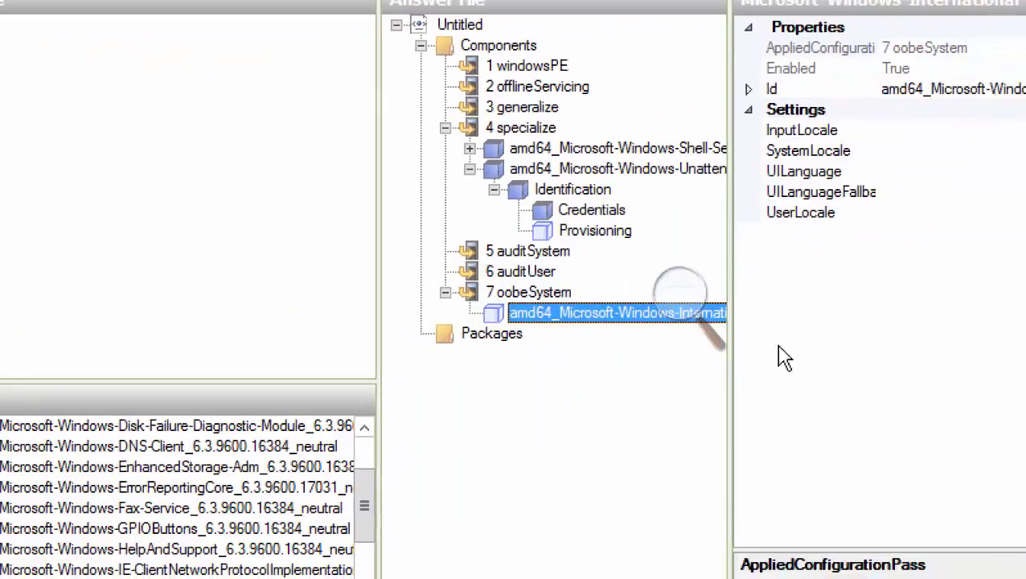
Enter en-US as the InputLocale value
{"action": "left_click", "coordinate": [680, 315]}
{"action": "left_click", "coordinate": [710, 312]}
{"action": "left_click", "coordinate": [710, 314]}
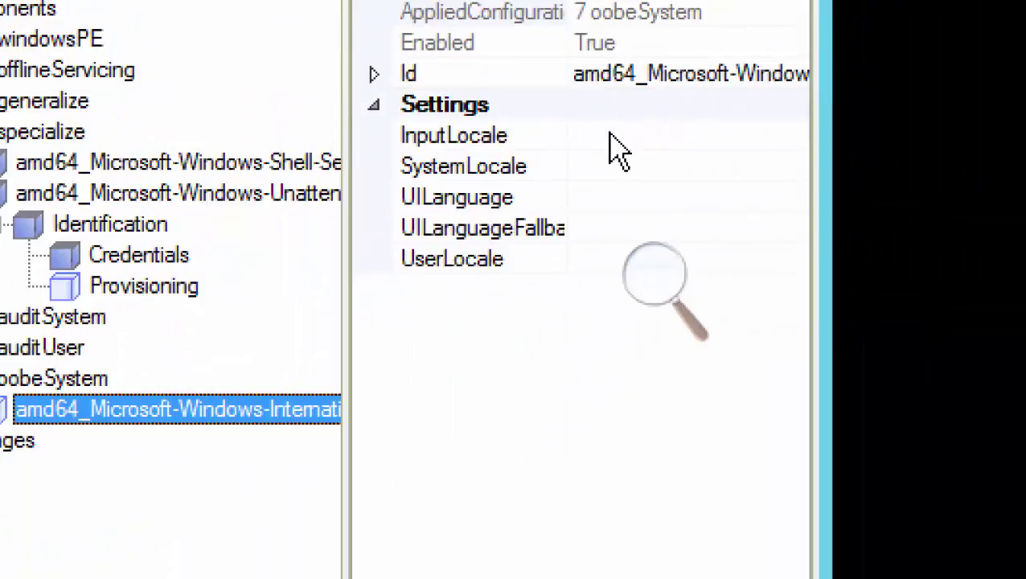
{"action": "left_click", "coordinate": [613, 137]}
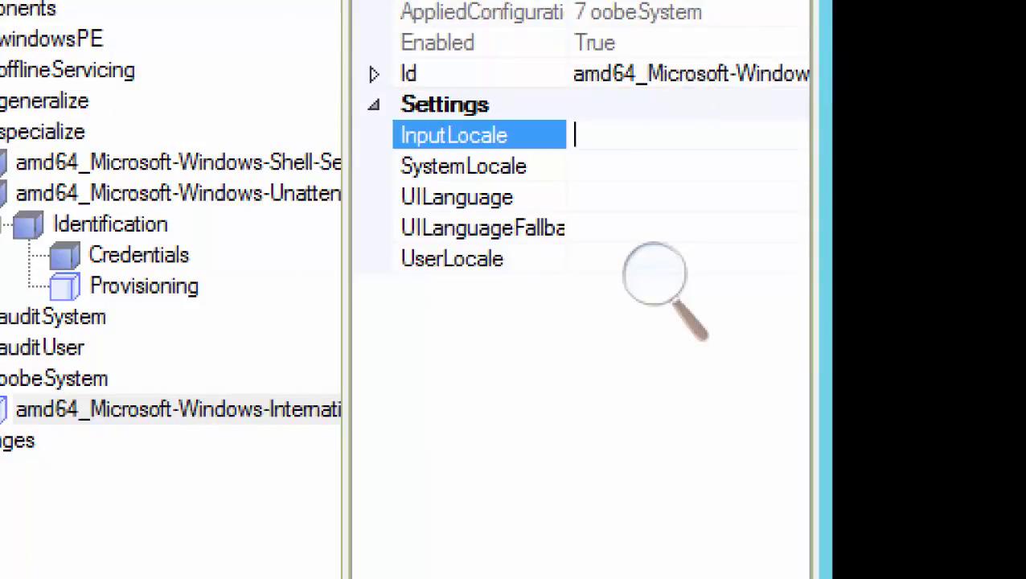
{"action": "type", "text": "en-US"}
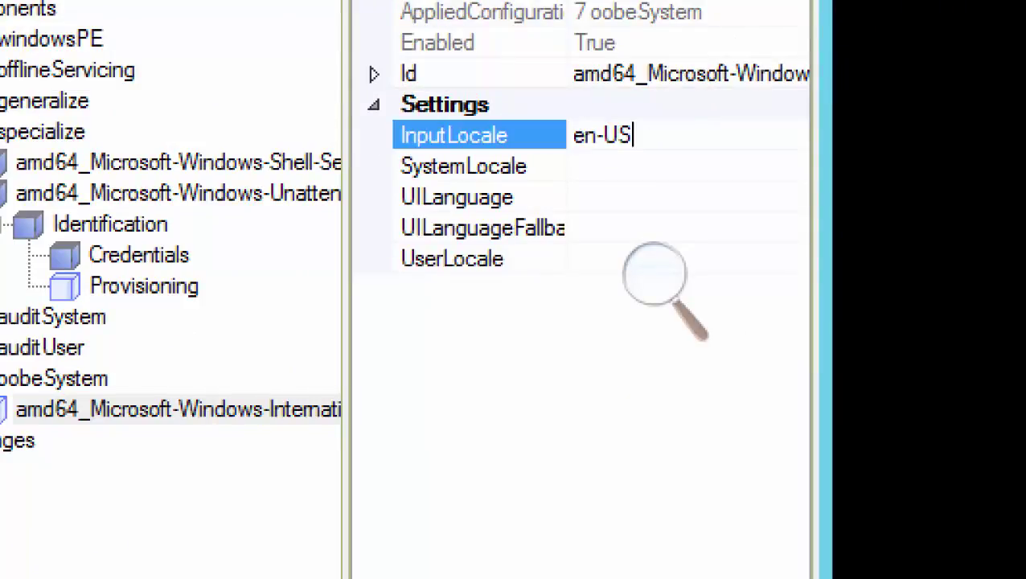
{"action": "left_click", "coordinate": [615, 171]}
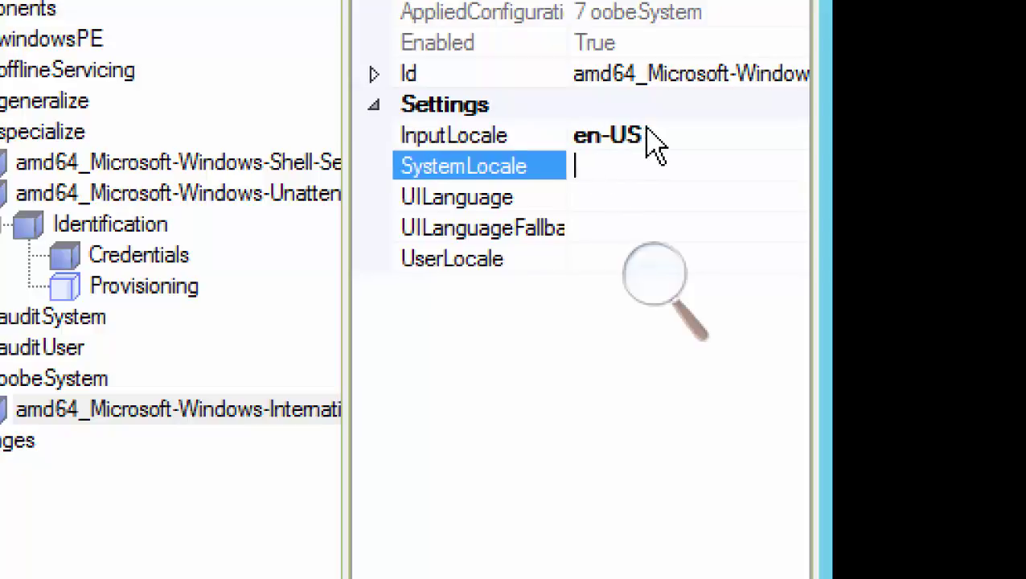
Copy en-US from InputLocale and paste it into SystemLocale
{"action": "left_click", "coordinate": [656, 135]}
{"action": "double_click", "coordinate": [651, 136]}
{"action": "right_click", "coordinate": [594, 126]}
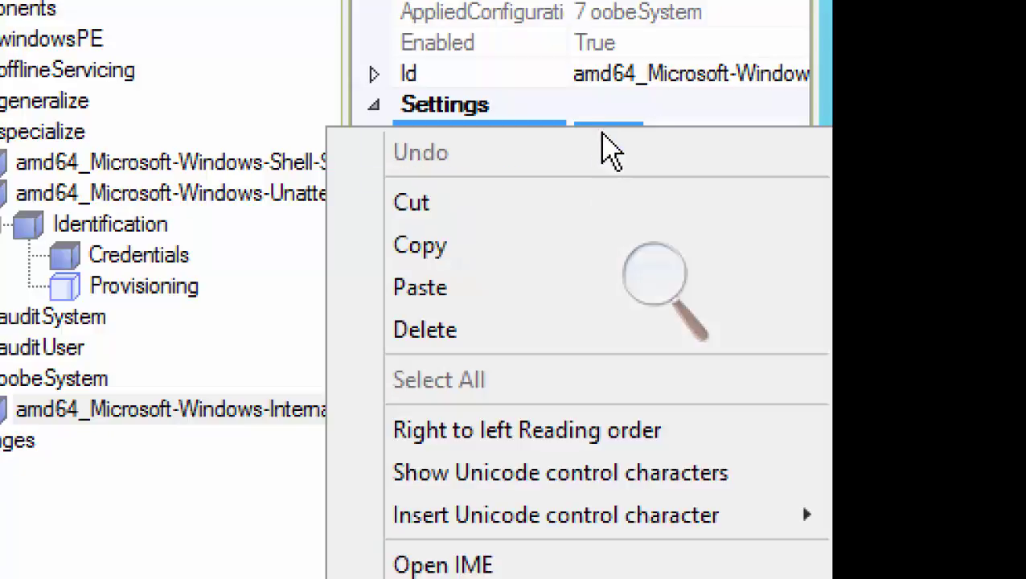
{"action": "left_click", "coordinate": [510, 262]}
{"action": "left_click", "coordinate": [615, 169]}
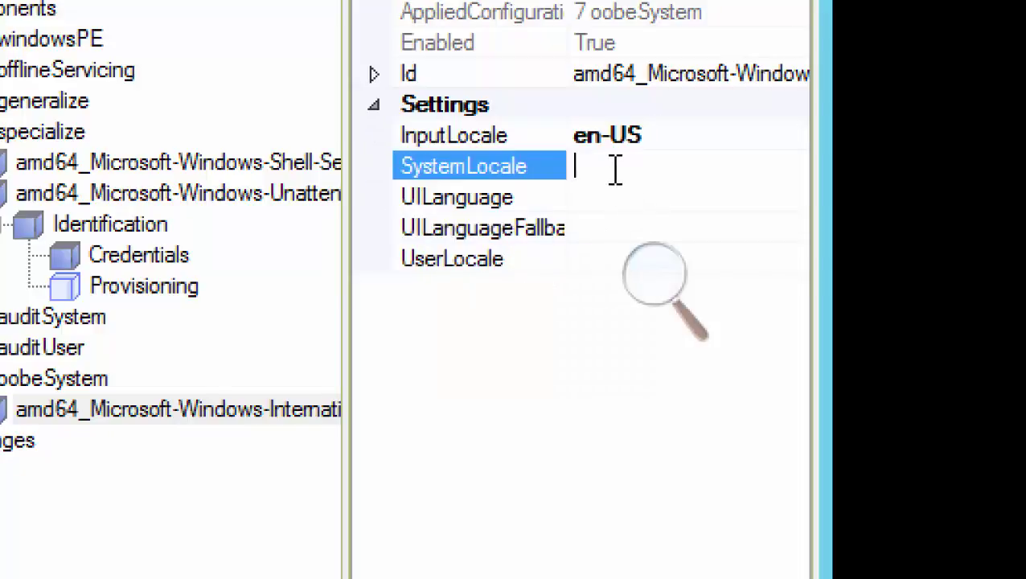
{"action": "key", "text": "ctrl+v"}
Paste en-US into UILanguage, UILanguageFallback and UserLocale and commit
{"action": "left_click", "coordinate": [621, 200]}
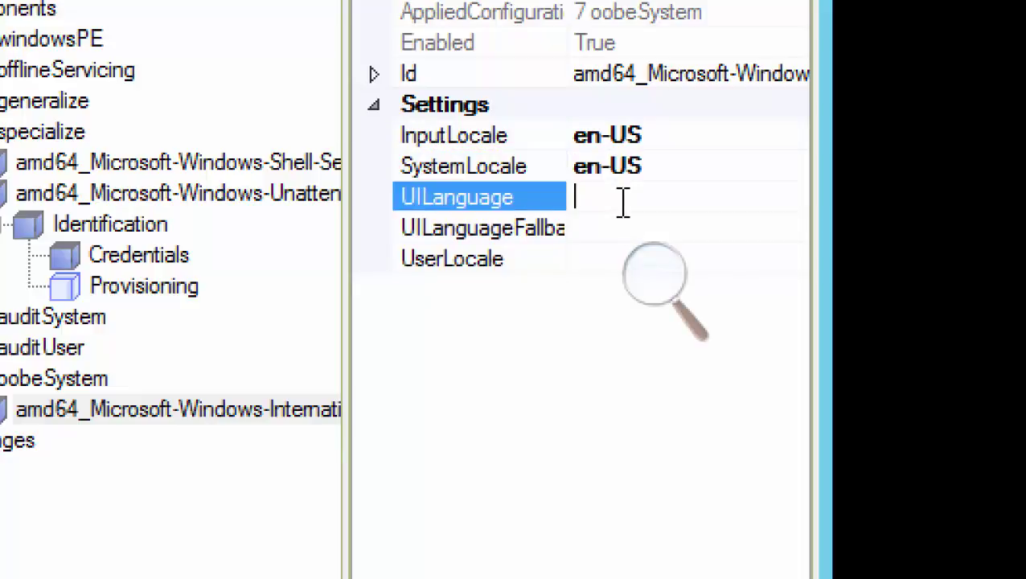
{"action": "key", "text": "ctrl+v"}
{"action": "left_click", "coordinate": [613, 227]}
{"action": "key", "text": "ctrl+v"}
{"action": "left_click", "coordinate": [611, 257]}
{"action": "key", "text": "ctrl+v"}
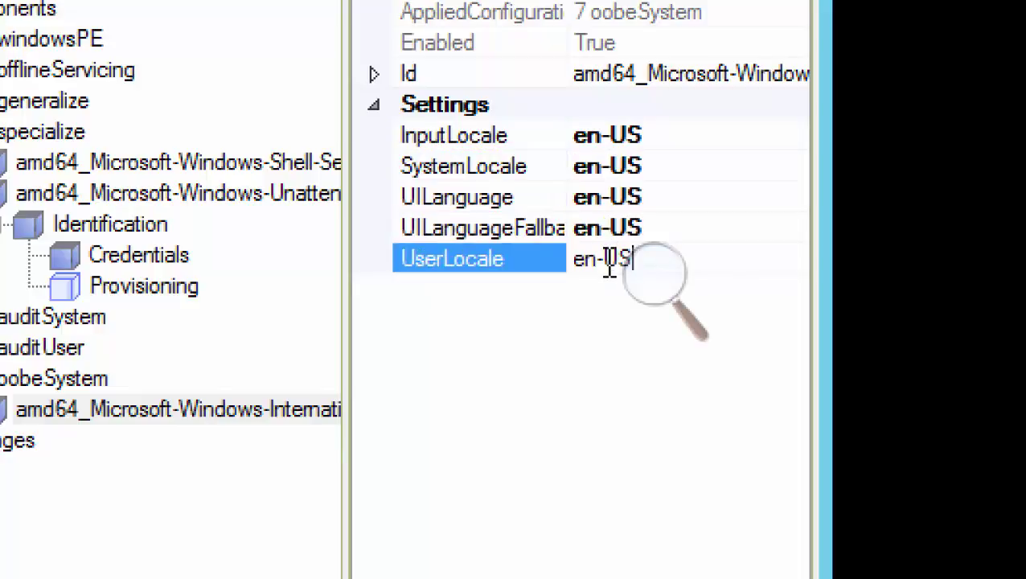
{"action": "left_click", "coordinate": [591, 392]}
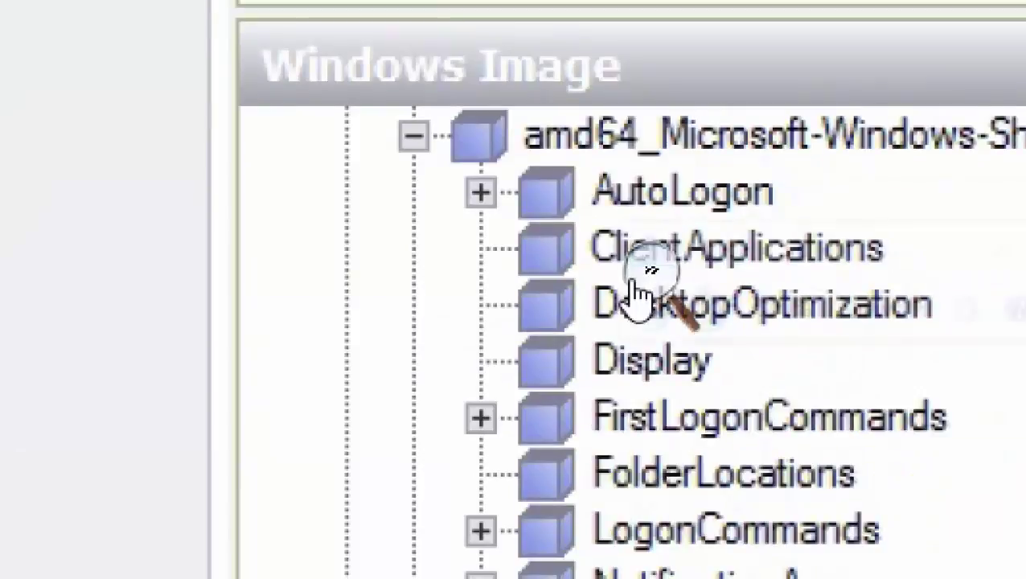
Bring the Magnifier back down to 100%
{"action": "left_click", "coordinate": [649, 282]}
{"action": "left_click", "coordinate": [650, 319]}
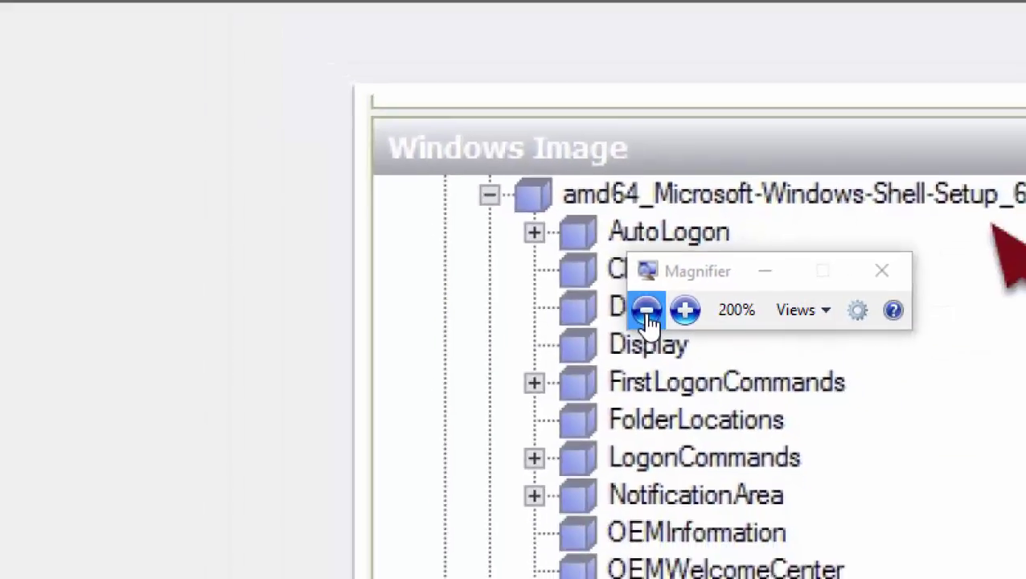
{"action": "left_click", "coordinate": [647, 312]}
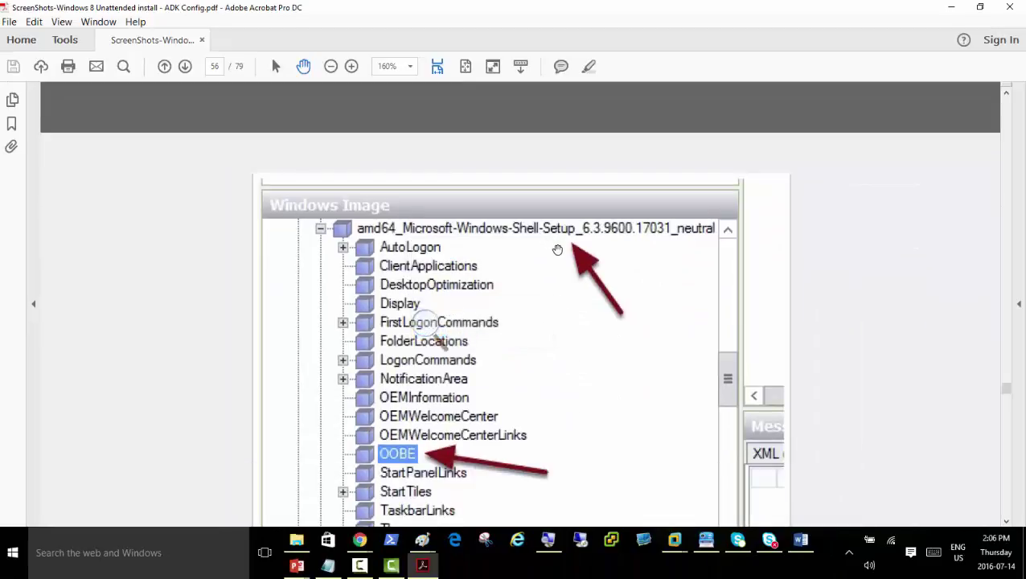
Scroll the PDF guide from page 55 to 59 to read the OOBE settings
{"action": "scroll", "coordinate": [556, 255], "scroll_direction": "up", "scroll_amount": 10}
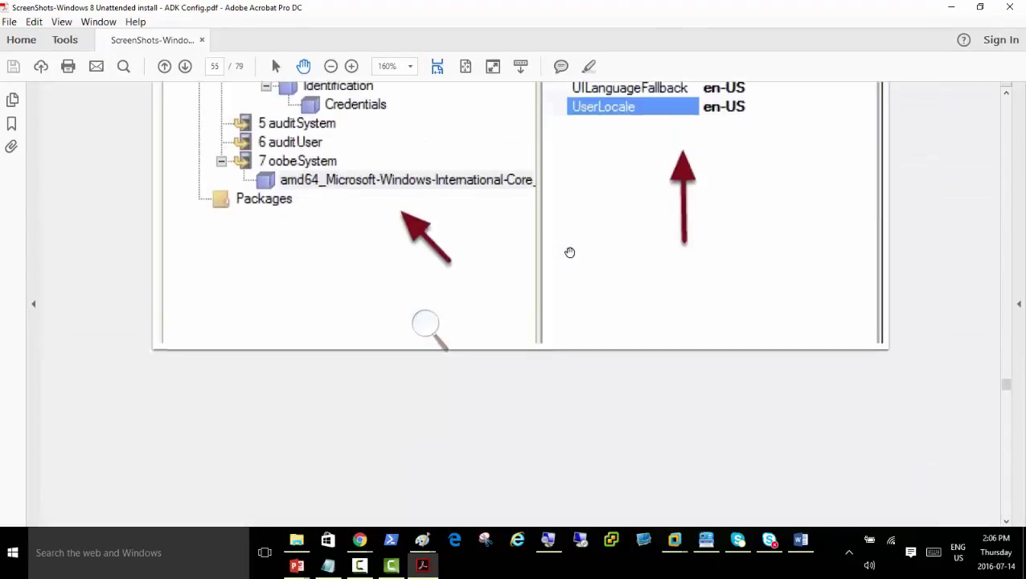
{"action": "scroll", "coordinate": [566, 255], "scroll_direction": "up", "scroll_amount": 3}
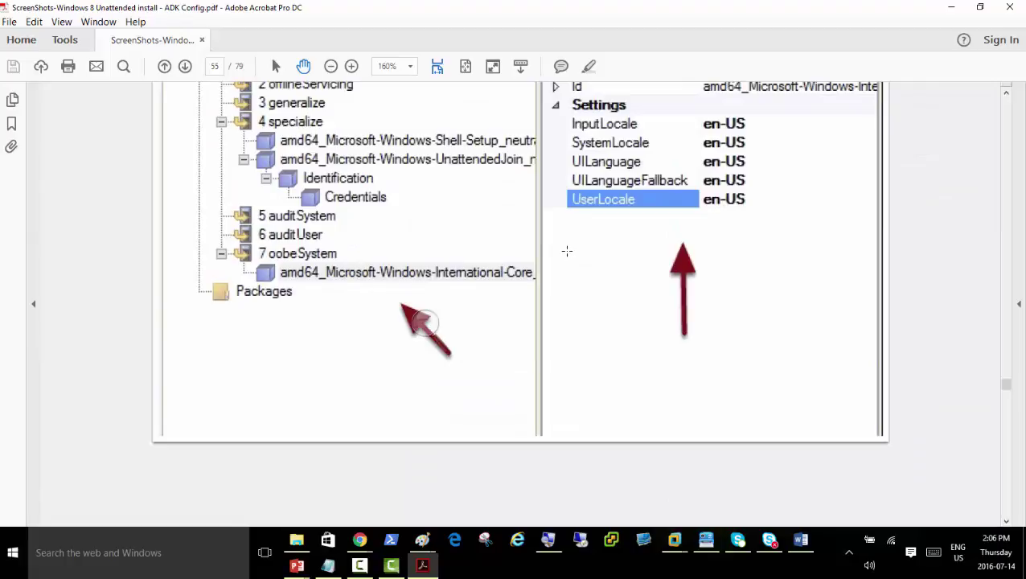
{"action": "scroll", "coordinate": [567, 251], "scroll_direction": "down", "scroll_amount": 8}
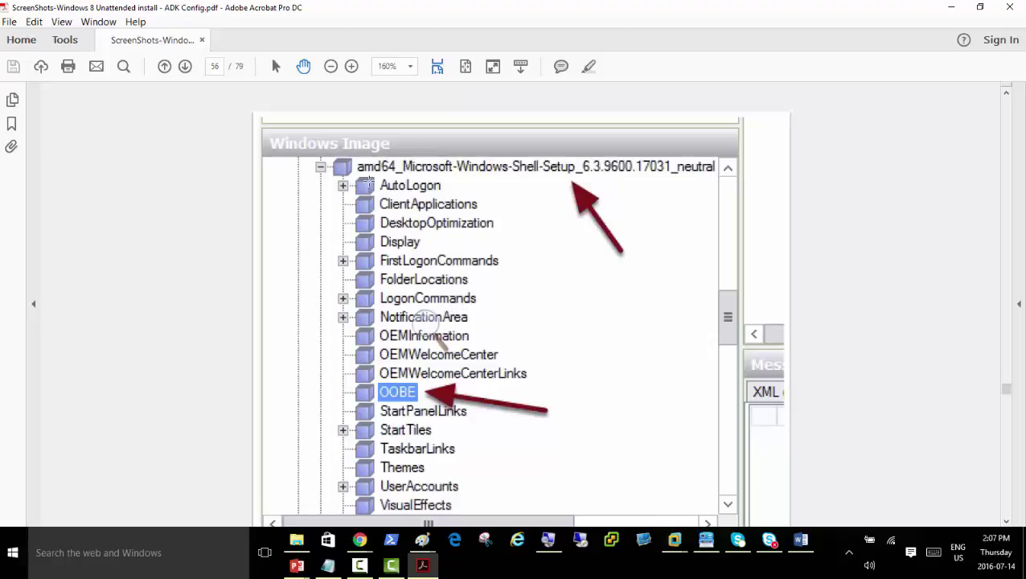
{"action": "scroll", "coordinate": [575, 355], "scroll_direction": "down", "scroll_amount": 3}
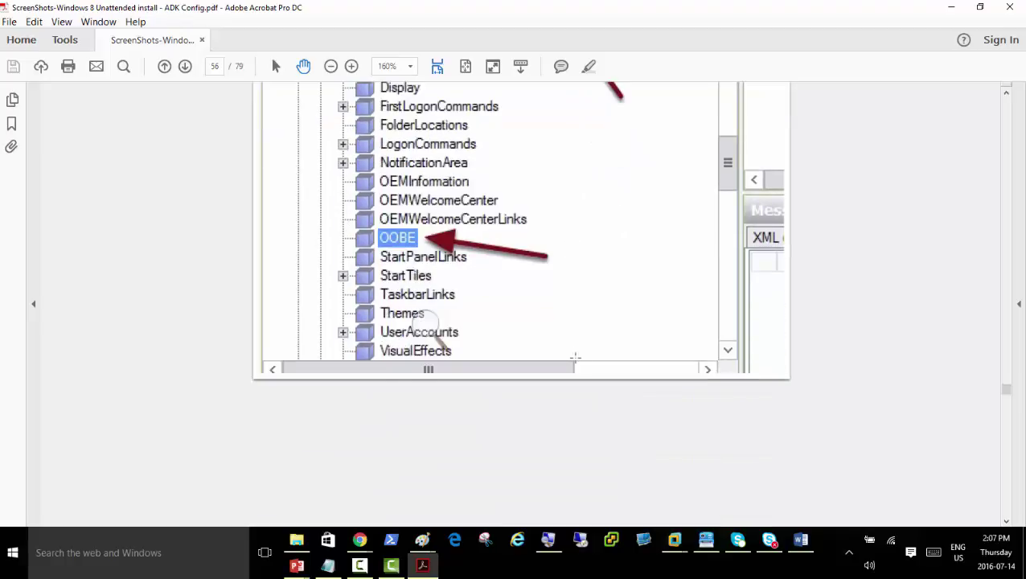
{"action": "scroll", "coordinate": [584, 352], "scroll_direction": "up", "scroll_amount": 2}
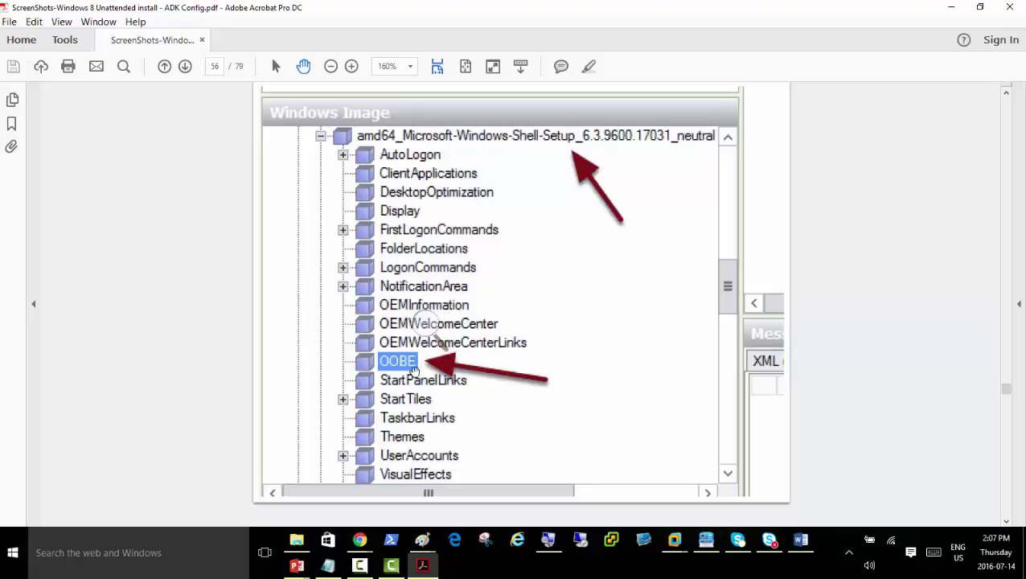
{"action": "scroll", "coordinate": [516, 380], "scroll_direction": "down", "scroll_amount": 5}
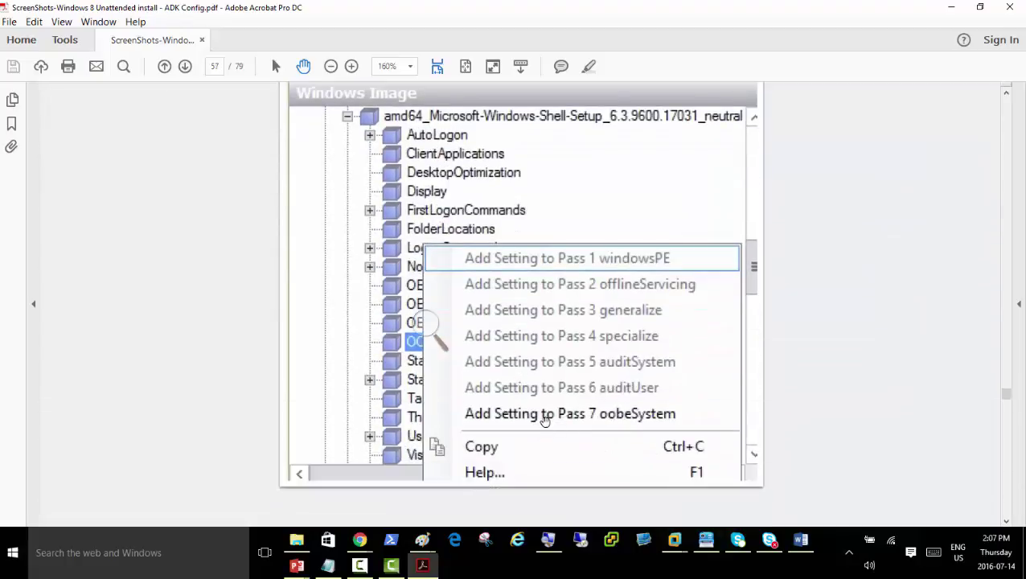
{"action": "scroll", "coordinate": [555, 405], "scroll_direction": "down", "scroll_amount": 8}
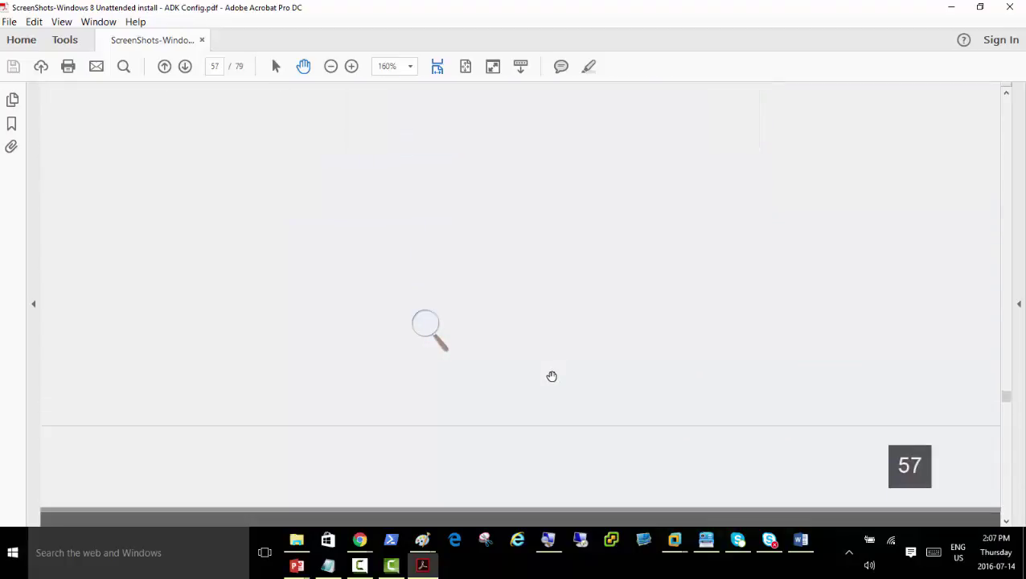
{"action": "scroll", "coordinate": [551, 375], "scroll_direction": "down", "scroll_amount": 5}
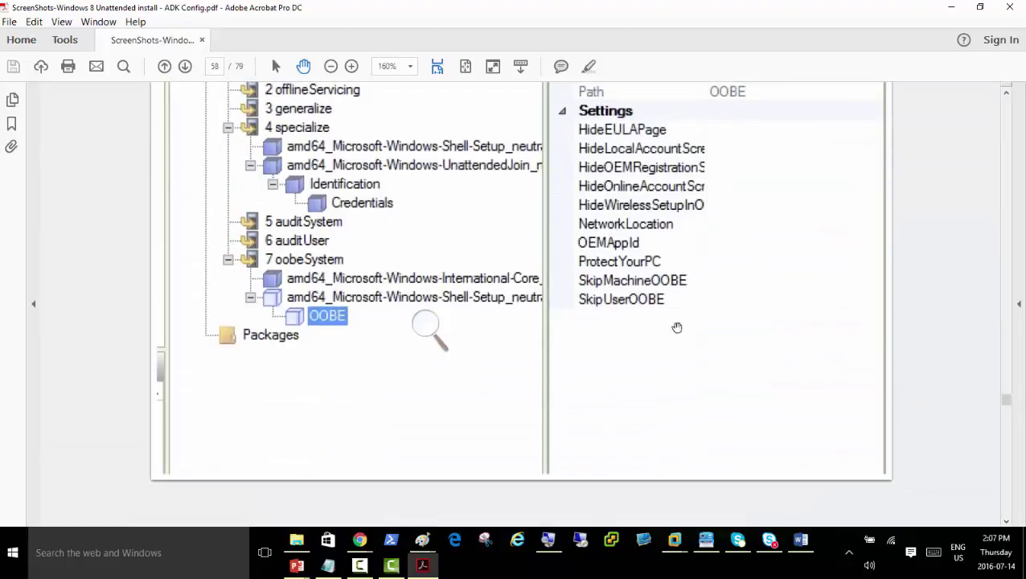
{"action": "scroll", "coordinate": [543, 364], "scroll_direction": "down", "scroll_amount": 1}
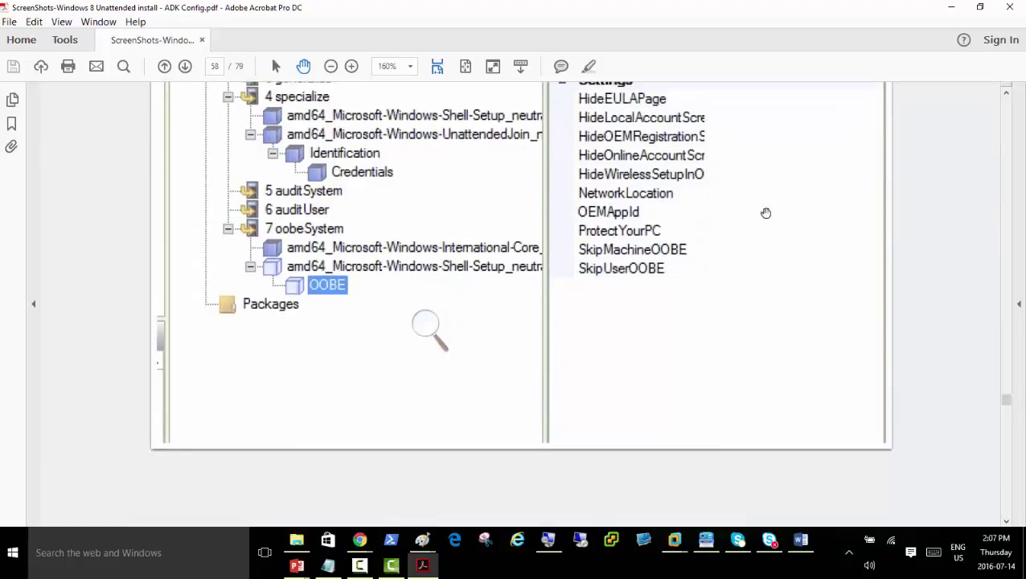
{"action": "scroll", "coordinate": [669, 361], "scroll_direction": "down", "scroll_amount": 5}
{"action": "scroll", "coordinate": [663, 397], "scroll_direction": "down", "scroll_amount": 5}
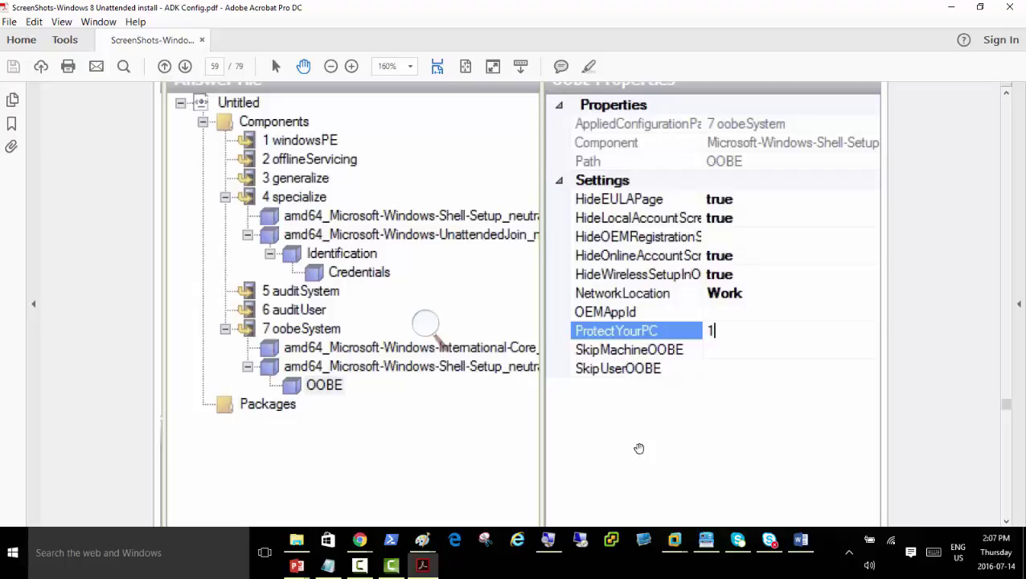
Expand amd64_Microsoft-Windows-Shell-Setup and add its OOBE setting to Pass 7 oobeSystem
{"action": "mouse_move", "coordinate": [678, 540]}
{"action": "left_click", "coordinate": [688, 478]}
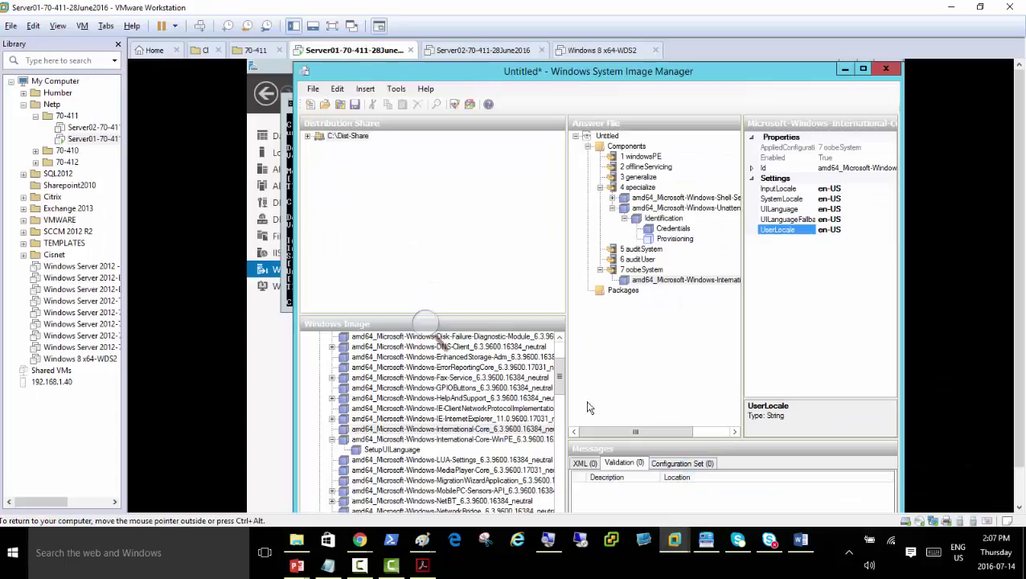
{"action": "key", "text": "super+plus"}
{"action": "left_click", "coordinate": [440, 330]}
{"action": "left_click", "coordinate": [440, 330]}
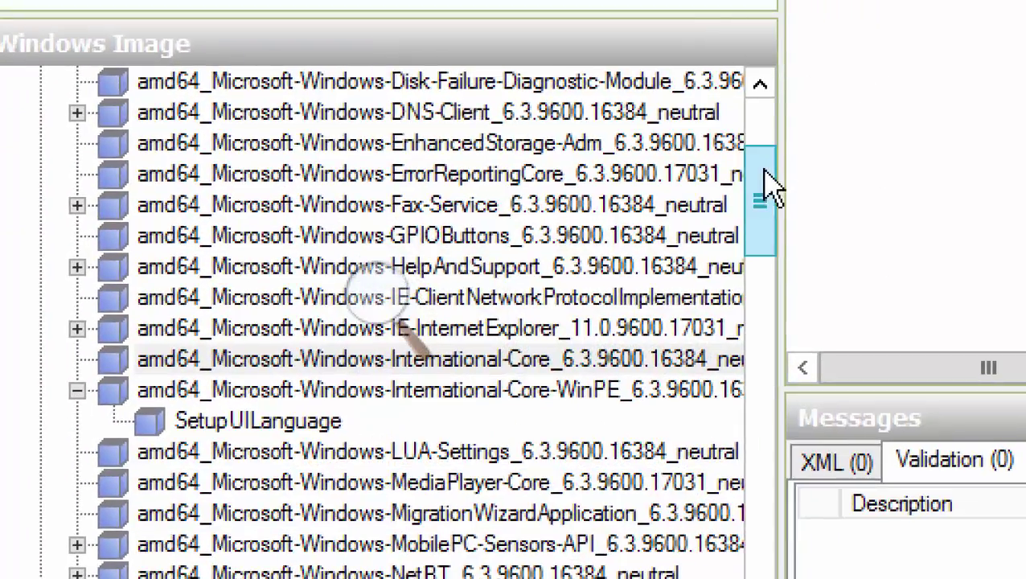
{"action": "left_click_drag", "start_coordinate": [768, 187], "coordinate": [767, 305]}
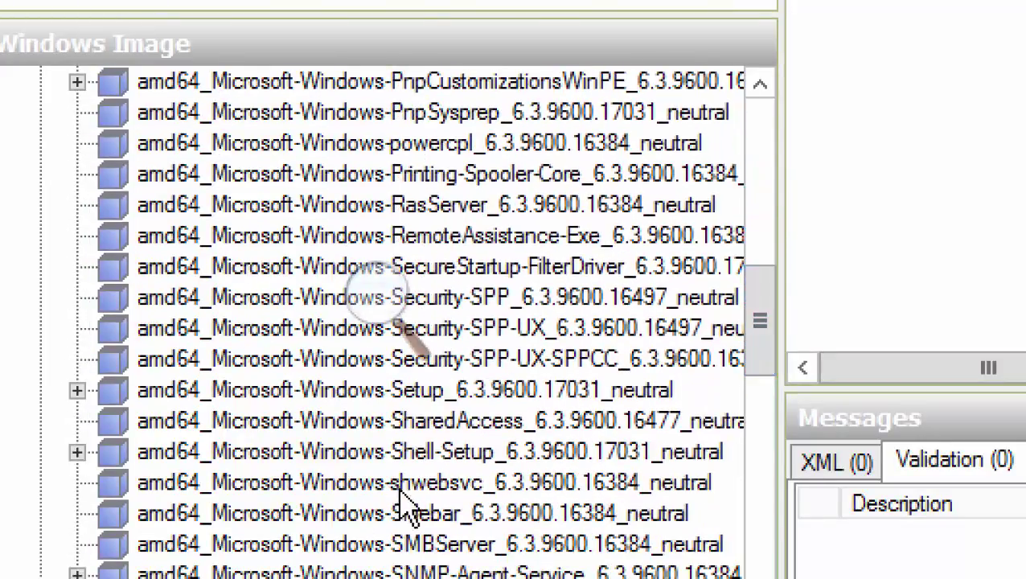
{"action": "left_click", "coordinate": [409, 454]}
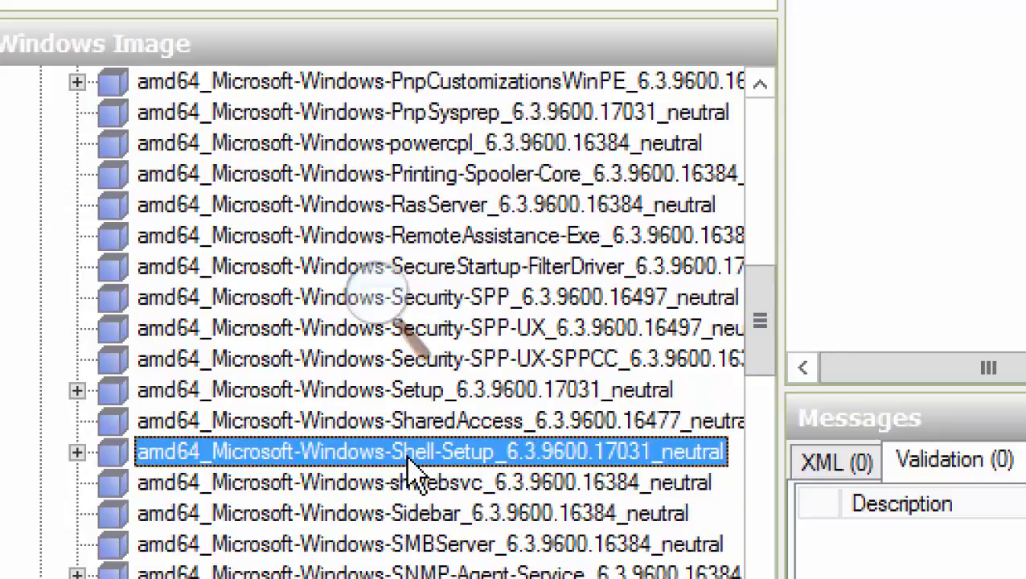
{"action": "double_click", "coordinate": [409, 454]}
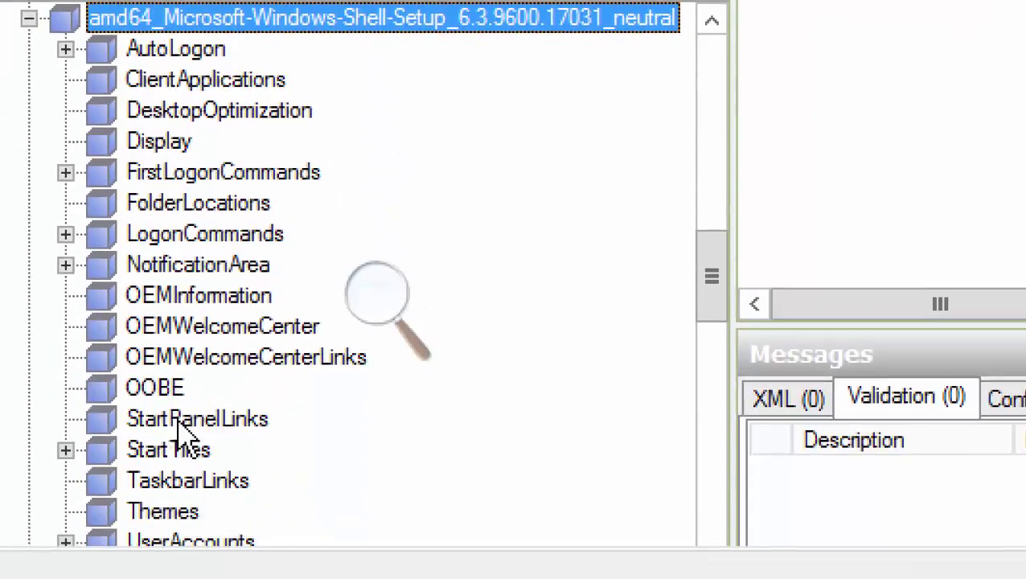
{"action": "right_click", "coordinate": [171, 391]}
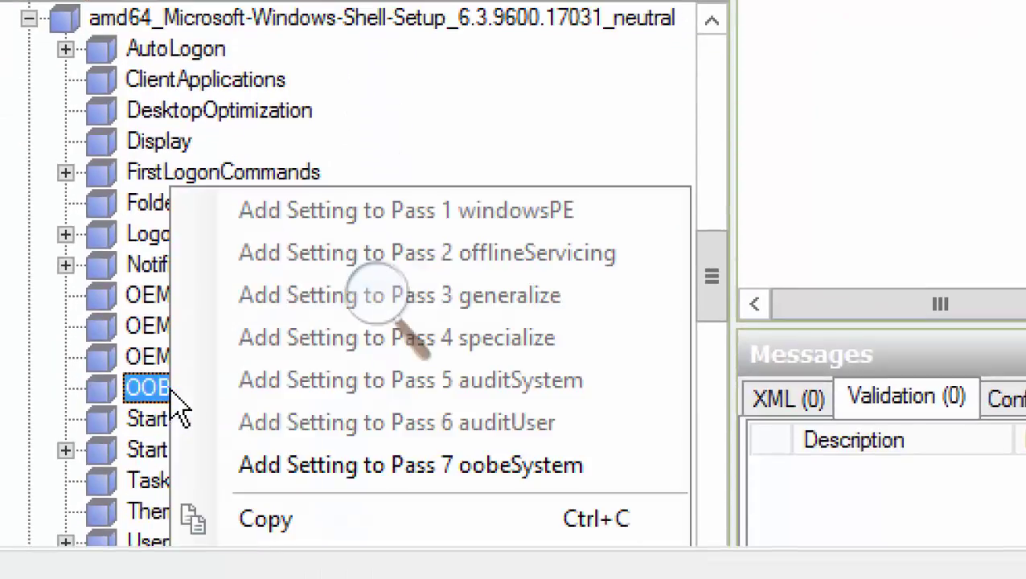
{"action": "left_click", "coordinate": [397, 466]}
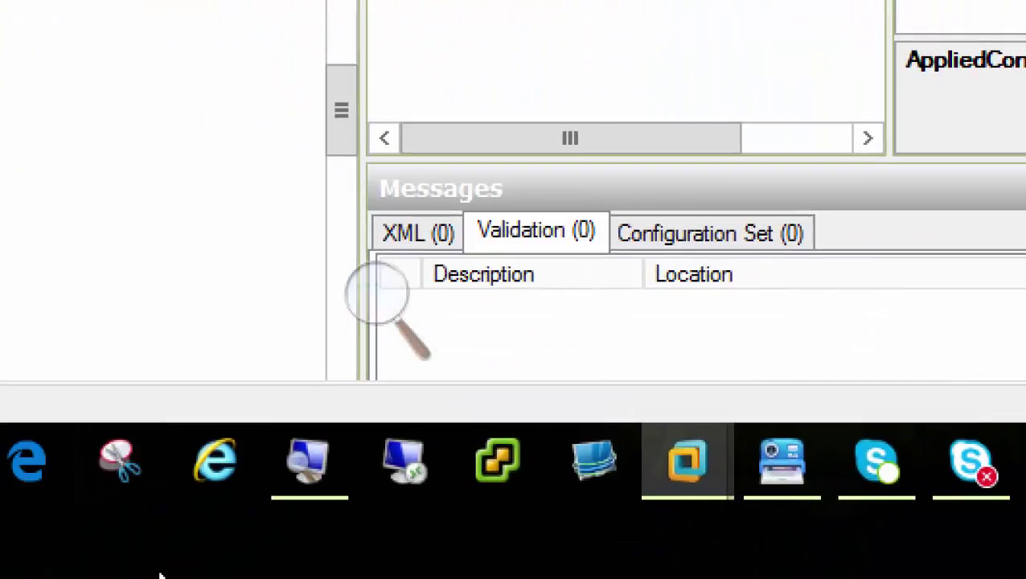
{"action": "left_click", "coordinate": [289, 534]}
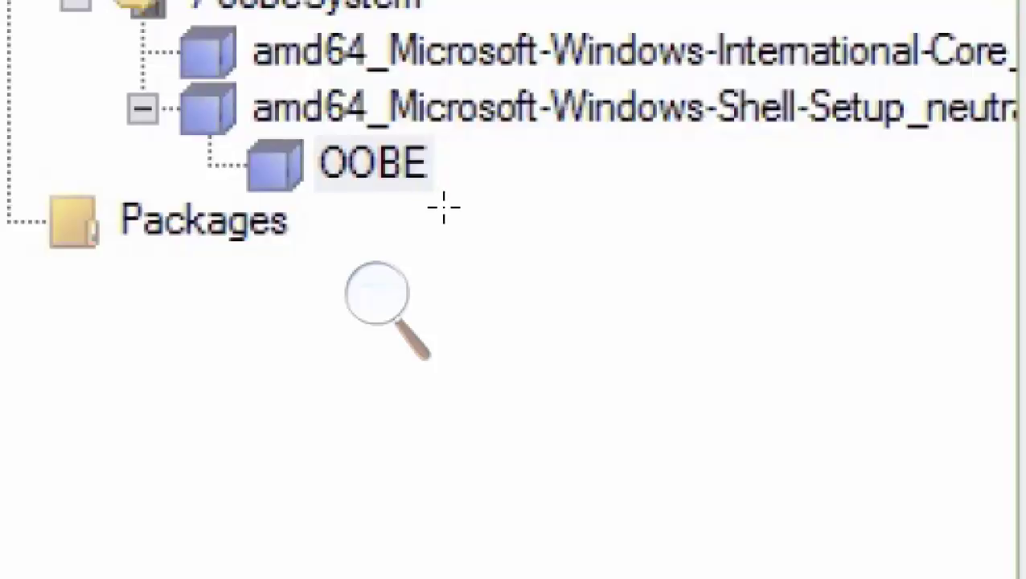
Type 1 as the ProtectYourPC value
{"action": "type", "text": "1"}
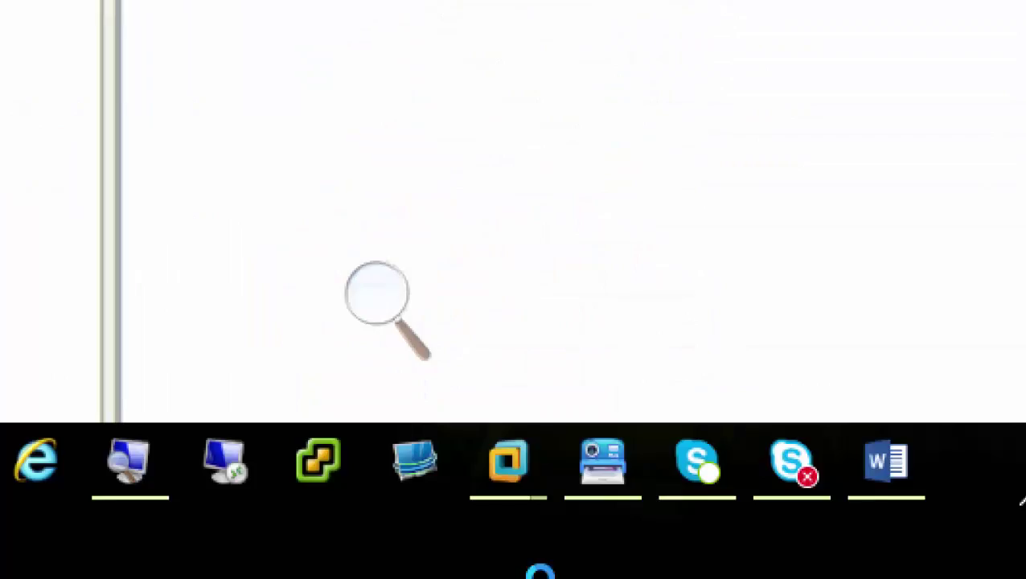
Set the EULA, local account, online account and wireless setup Hide options to true
{"action": "mouse_move", "coordinate": [511, 465]}
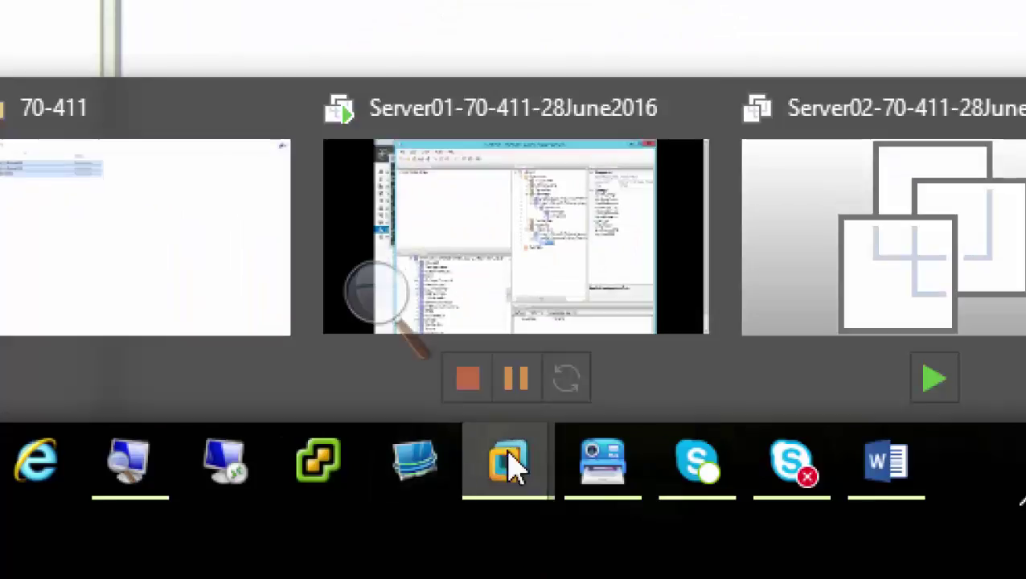
{"action": "left_click", "coordinate": [587, 234]}
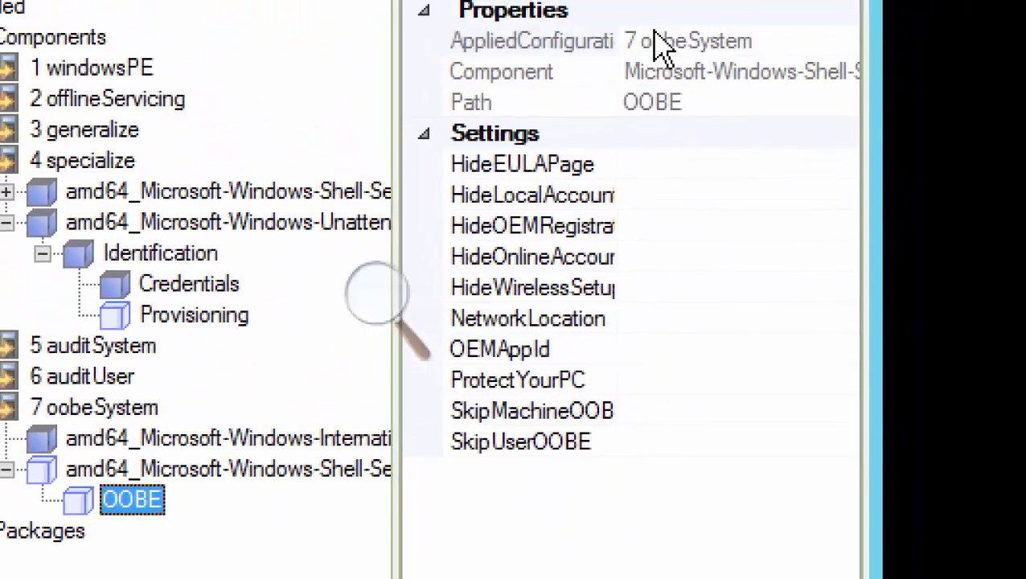
{"action": "left_click", "coordinate": [723, 164]}
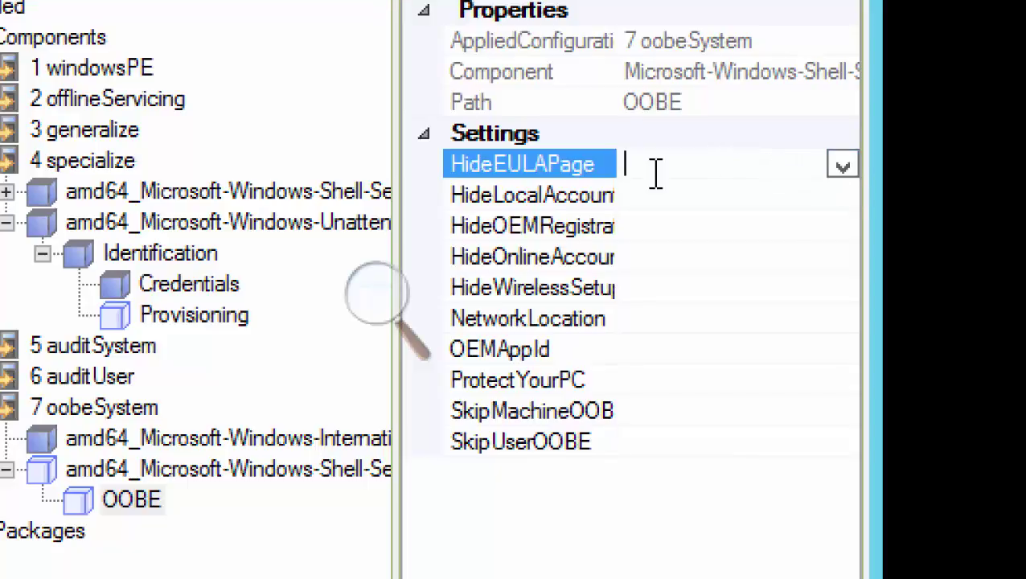
{"action": "left_click", "coordinate": [842, 165]}
{"action": "left_click", "coordinate": [804, 197]}
{"action": "left_click", "coordinate": [847, 196]}
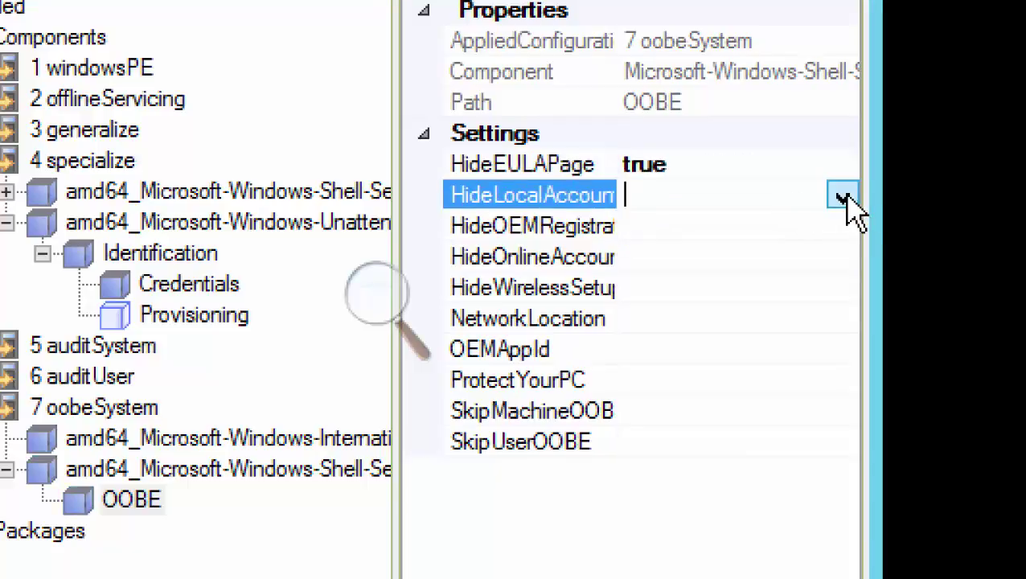
{"action": "left_click", "coordinate": [845, 196]}
{"action": "left_click", "coordinate": [746, 232]}
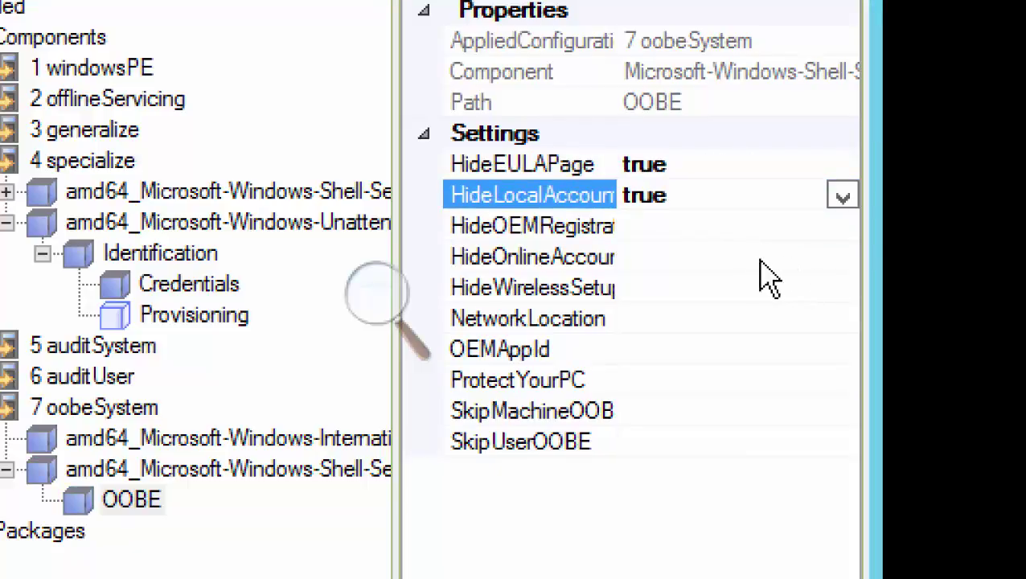
{"action": "left_click", "coordinate": [788, 257]}
{"action": "left_click", "coordinate": [842, 257]}
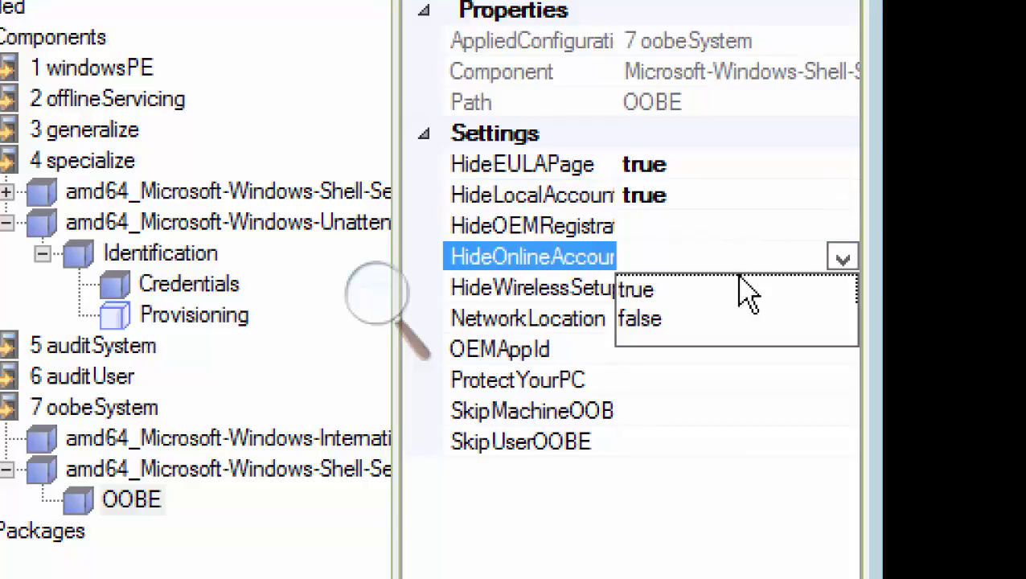
{"action": "left_click", "coordinate": [691, 291]}
{"action": "left_click", "coordinate": [849, 291]}
{"action": "left_click", "coordinate": [843, 291]}
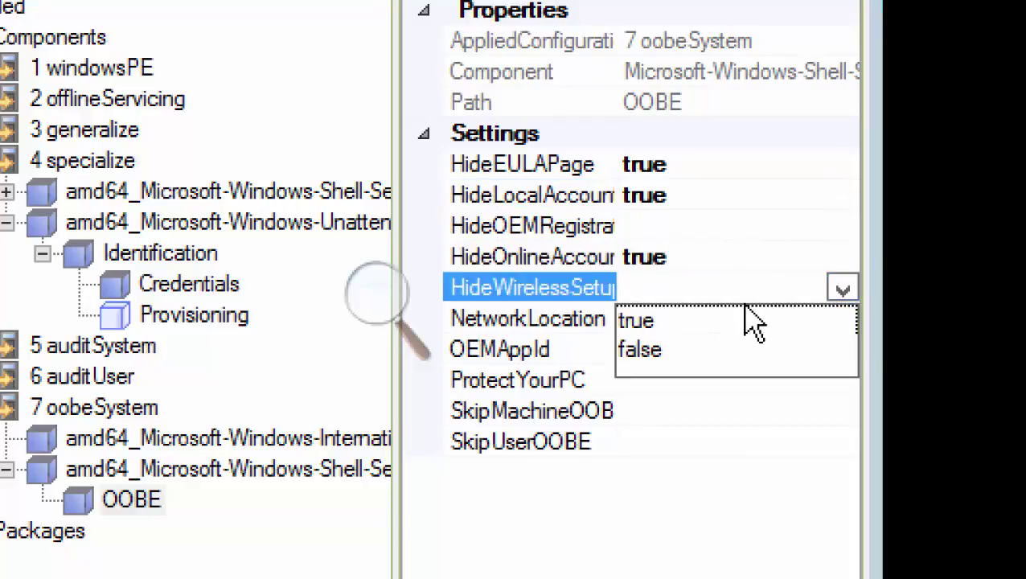
{"action": "left_click", "coordinate": [700, 323]}
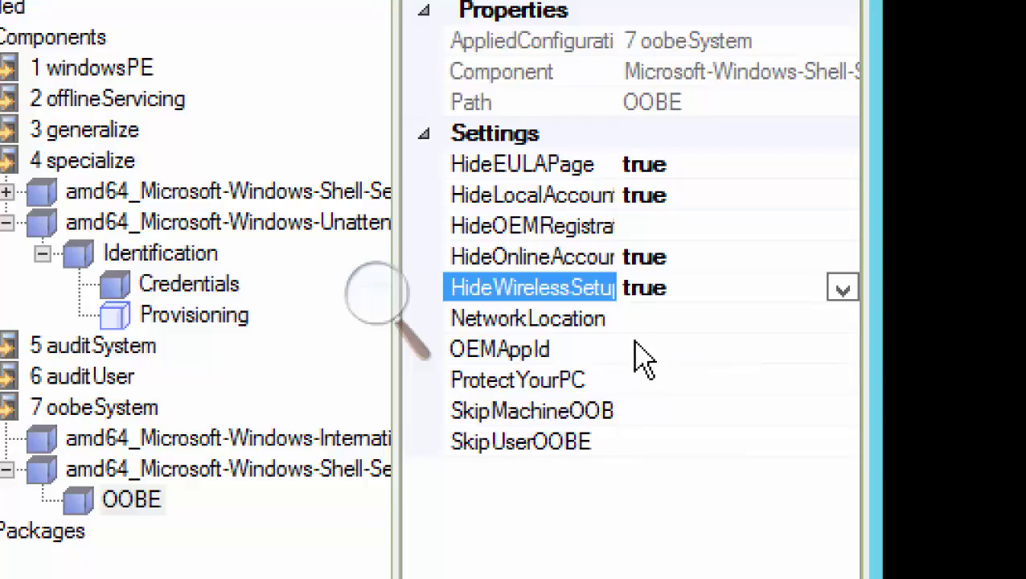
Set NetworkLocation to Work and commit ProtectYourPC as 1
{"action": "left_click", "coordinate": [634, 381]}
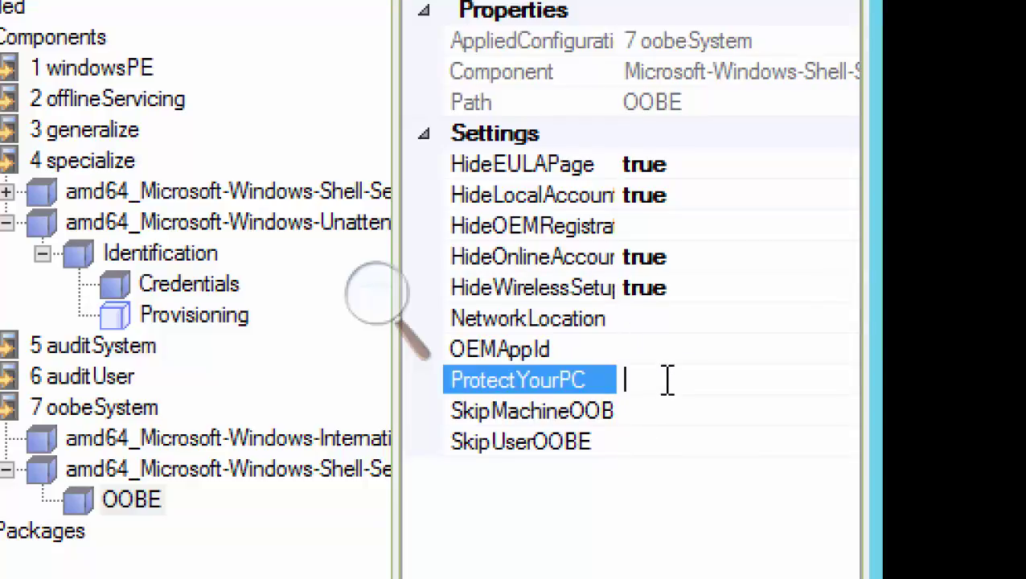
{"action": "left_click", "coordinate": [665, 318]}
{"action": "double_click", "coordinate": [670, 318]}
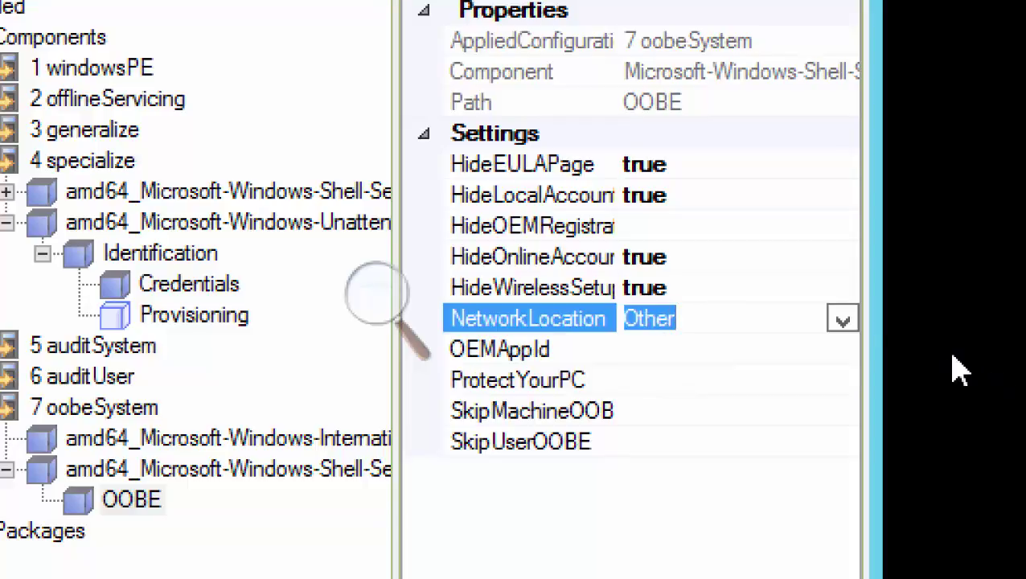
{"action": "left_click", "coordinate": [842, 320]}
{"action": "left_click", "coordinate": [643, 380]}
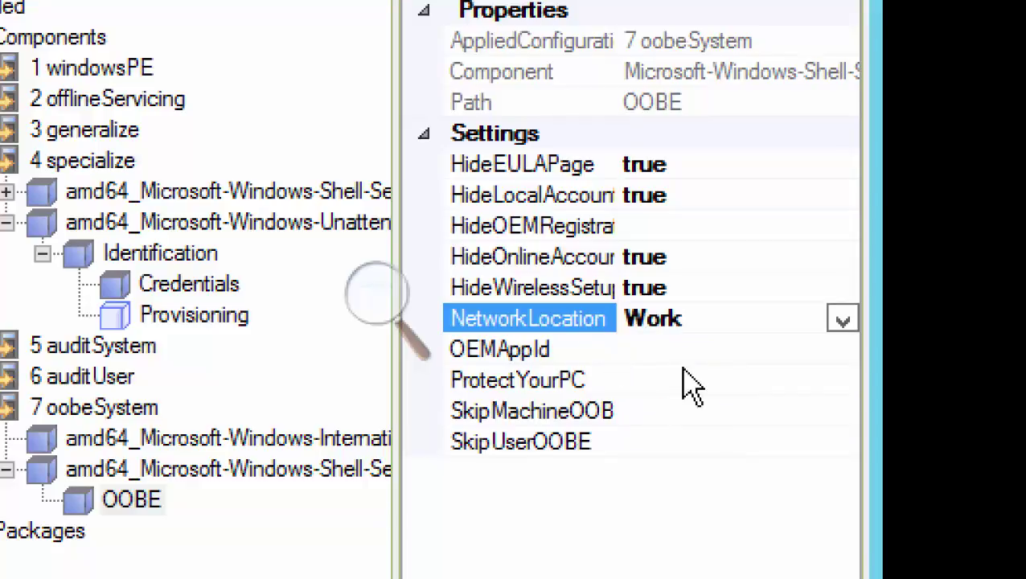
{"action": "left_click", "coordinate": [652, 382]}
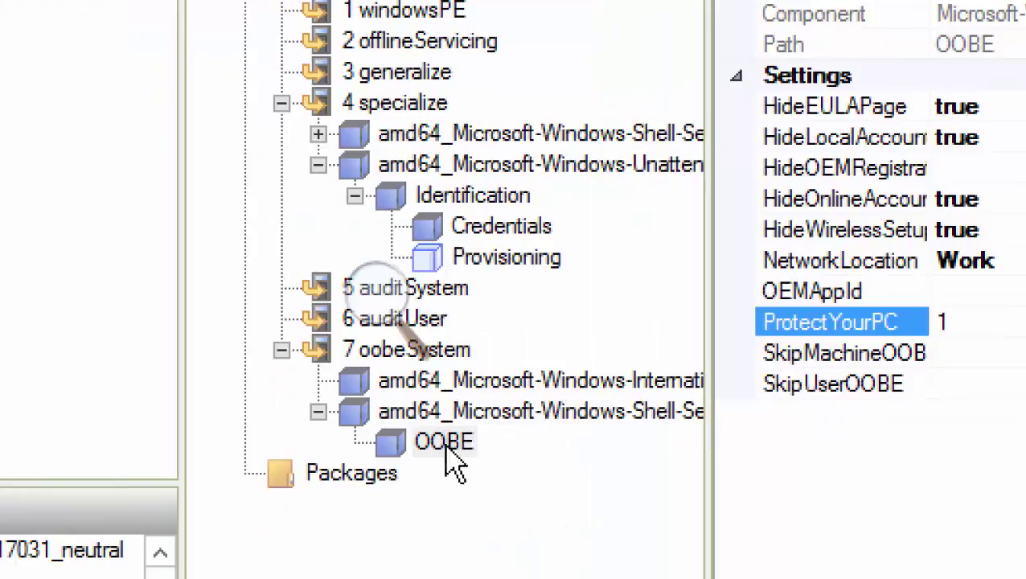
{"action": "left_click", "coordinate": [451, 444]}
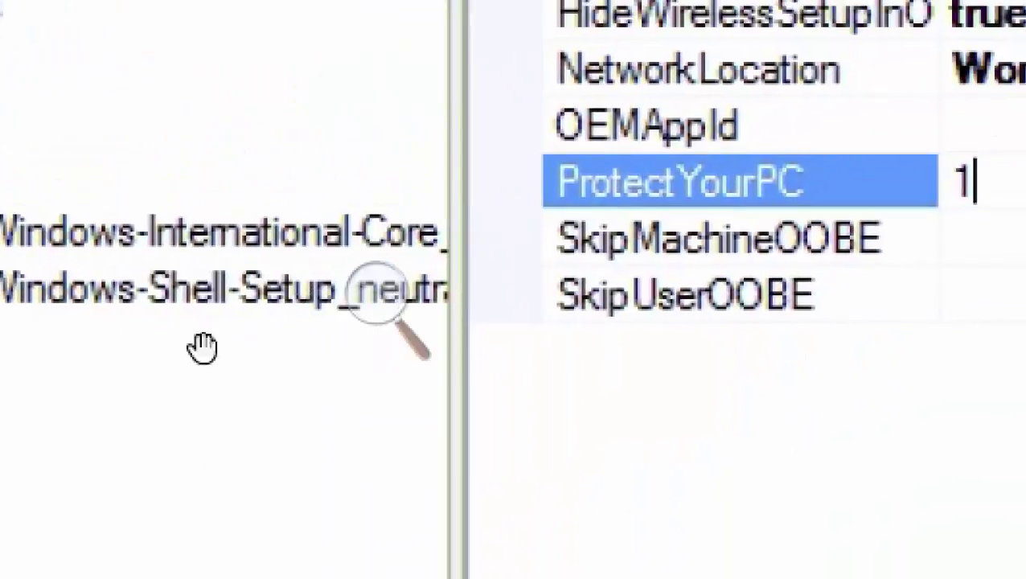
Return the screen magnification to normal size
{"action": "left_click", "coordinate": [376, 294]}
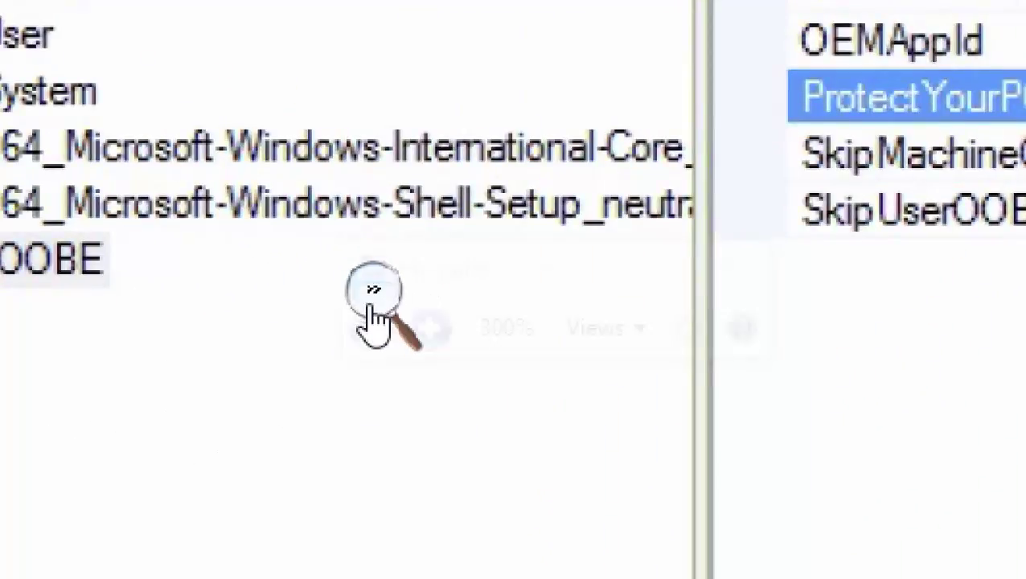
{"action": "left_click", "coordinate": [365, 328]}
{"action": "left_click", "coordinate": [362, 328]}
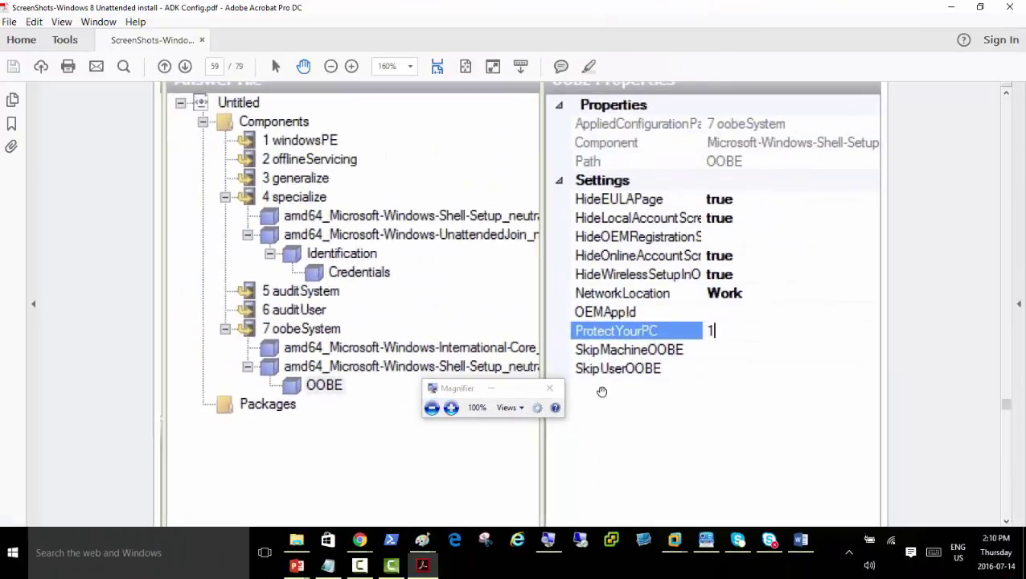
Scroll the PDF through pages 61 and 60 to the UserAccounts Add Setting to Pass screenshot
{"action": "scroll", "coordinate": [638, 373], "scroll_direction": "down", "scroll_amount": 3}
{"action": "scroll", "coordinate": [637, 372], "scroll_direction": "down", "scroll_amount": 10}
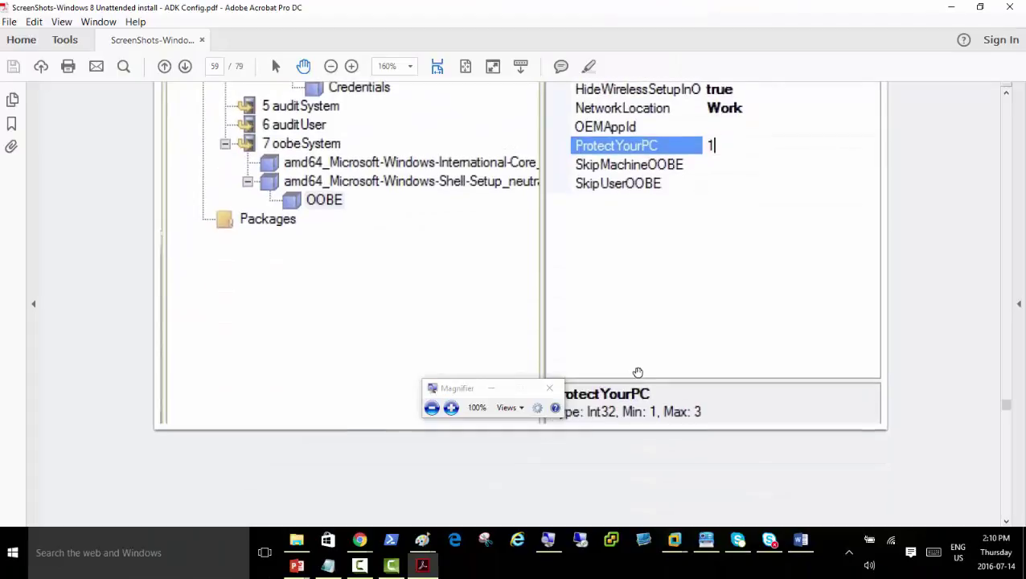
{"action": "scroll", "coordinate": [637, 371], "scroll_direction": "down", "scroll_amount": 5}
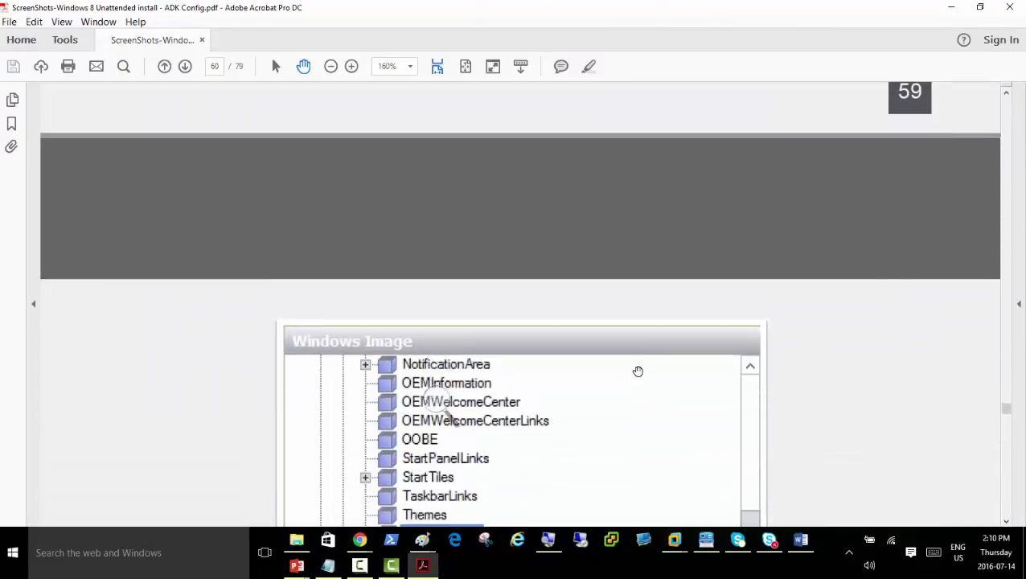
{"action": "scroll", "coordinate": [638, 370], "scroll_direction": "down", "scroll_amount": 3}
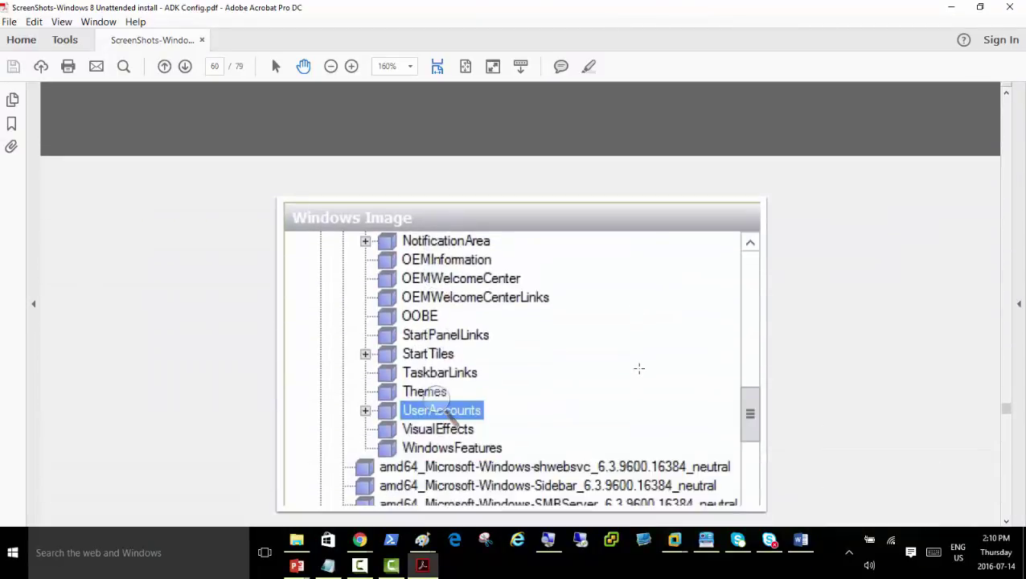
{"action": "scroll", "coordinate": [639, 370], "scroll_direction": "down", "scroll_amount": 2}
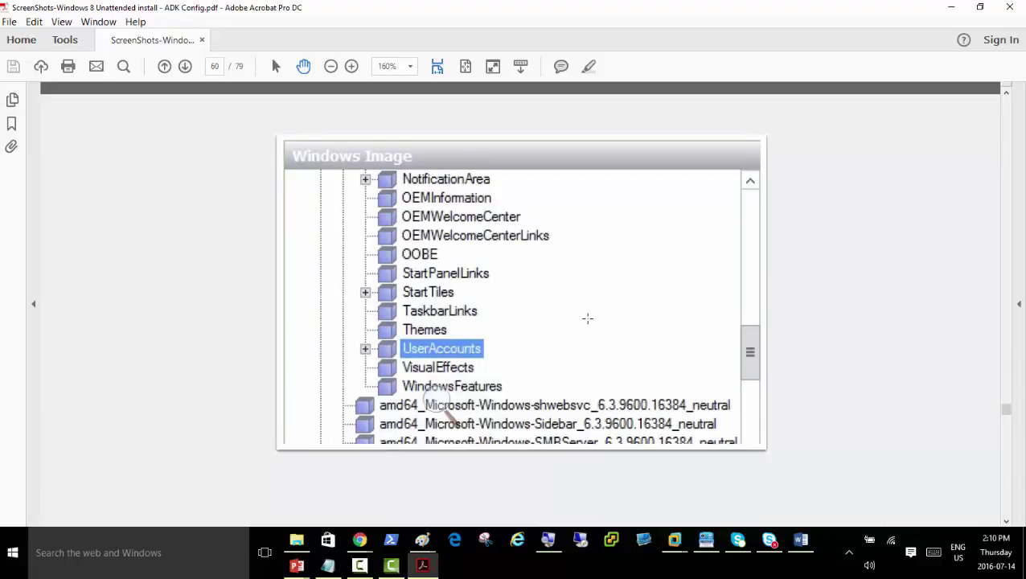
{"action": "scroll", "coordinate": [587, 318], "scroll_direction": "down", "scroll_amount": 15}
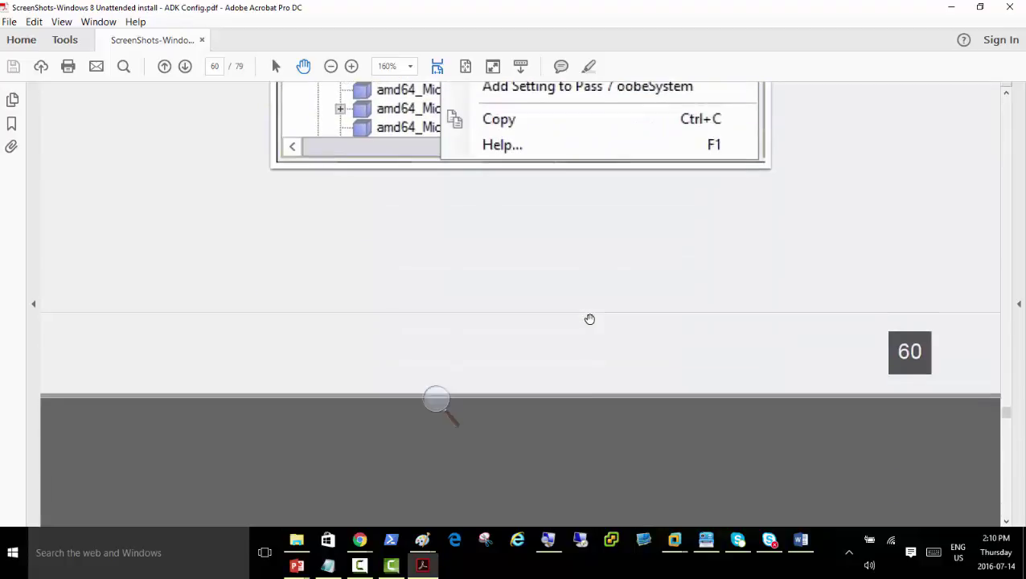
{"action": "scroll", "coordinate": [589, 319], "scroll_direction": "down", "scroll_amount": 20}
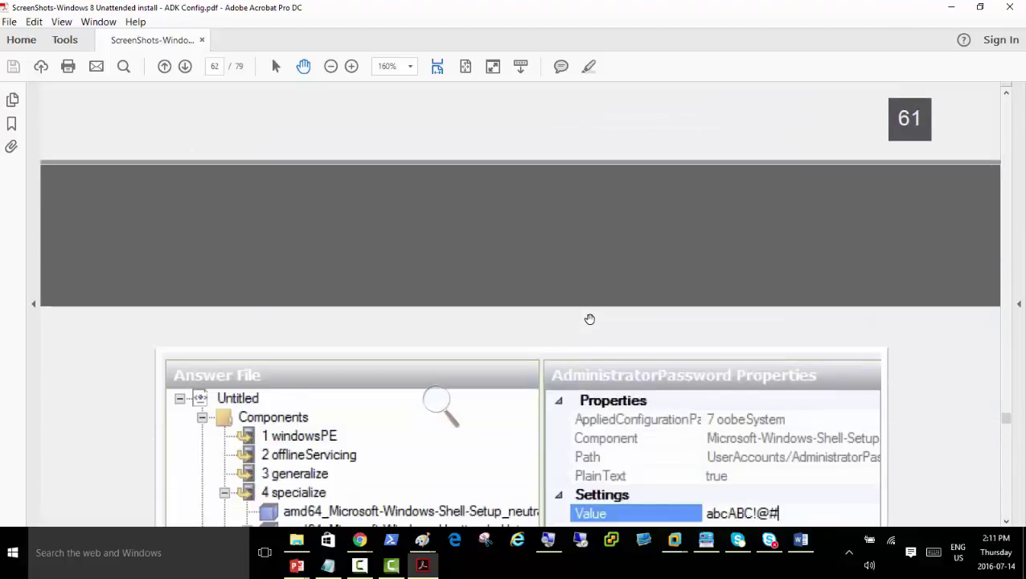
{"action": "scroll", "coordinate": [590, 319], "scroll_direction": "down", "scroll_amount": 20}
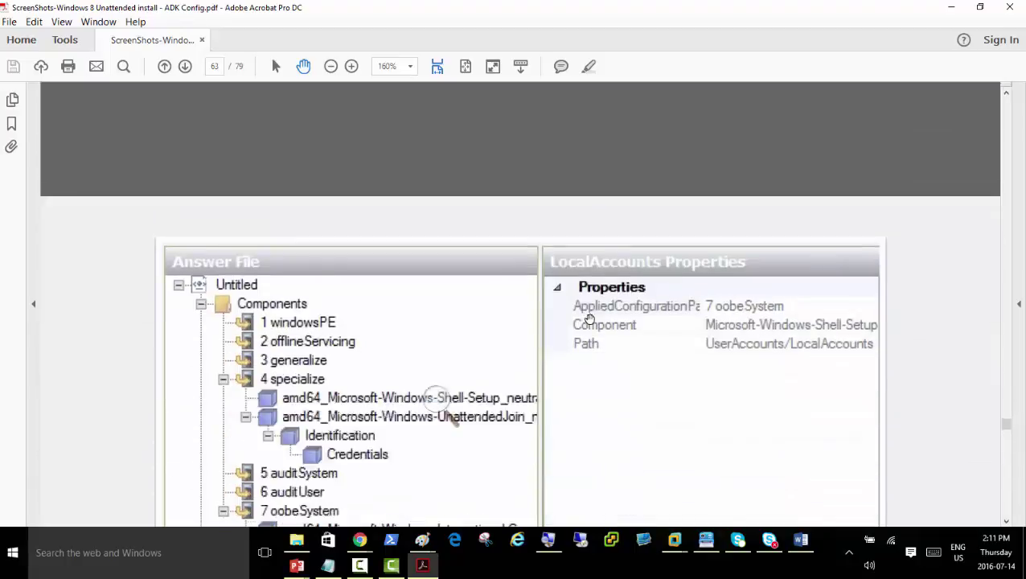
{"action": "scroll", "coordinate": [589, 319], "scroll_direction": "down", "scroll_amount": 20}
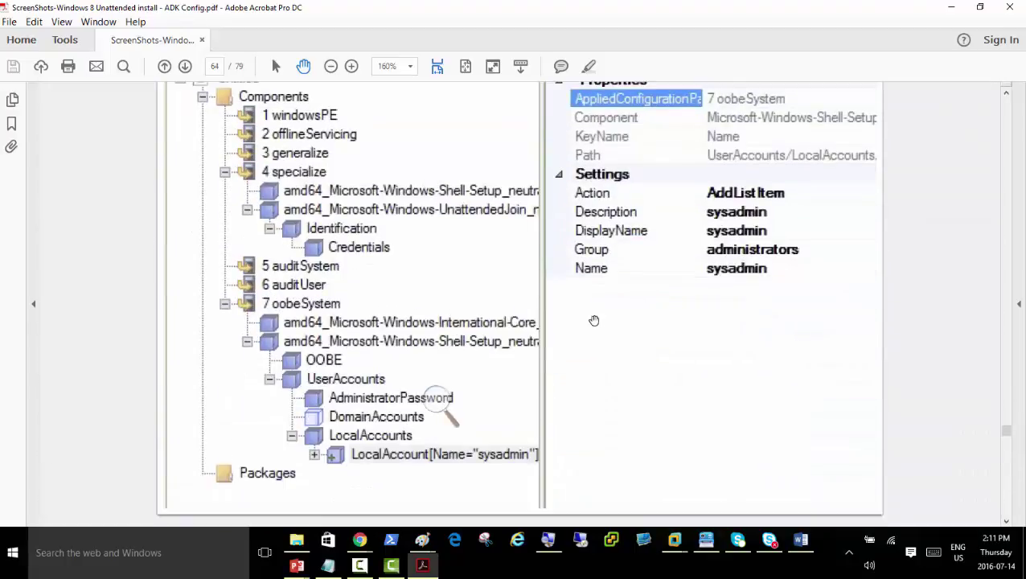
{"action": "scroll", "coordinate": [593, 321], "scroll_direction": "down", "scroll_amount": 20}
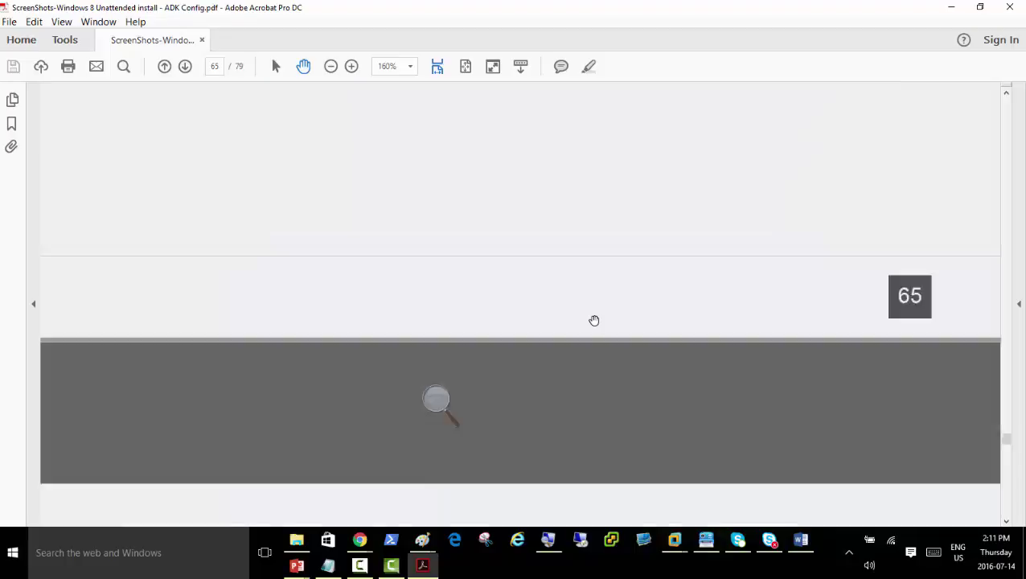
{"action": "scroll", "coordinate": [594, 320], "scroll_direction": "down", "scroll_amount": 10}
{"action": "scroll", "coordinate": [599, 316], "scroll_direction": "up", "scroll_amount": 6}
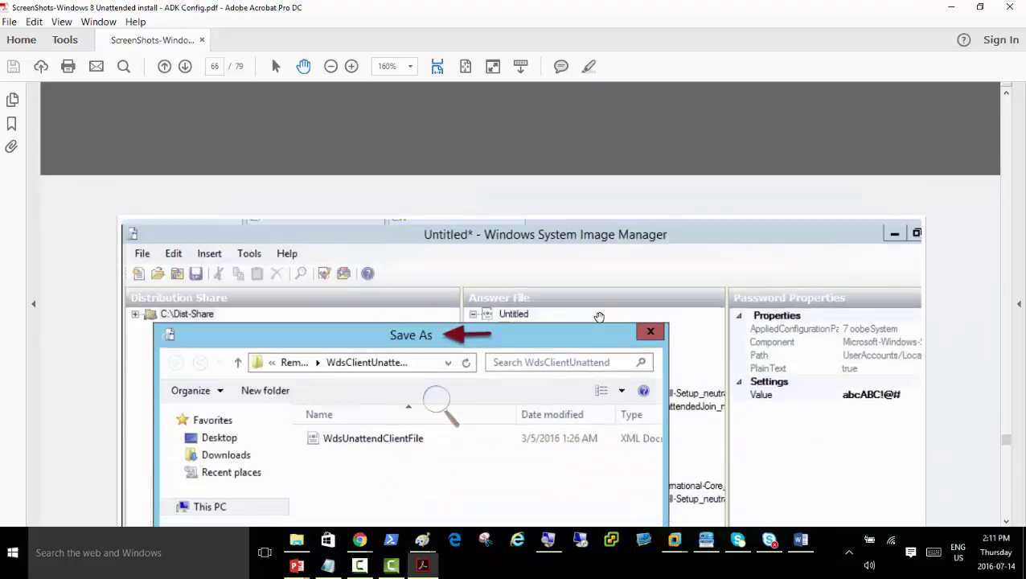
{"action": "scroll", "coordinate": [599, 317], "scroll_direction": "up", "scroll_amount": 20}
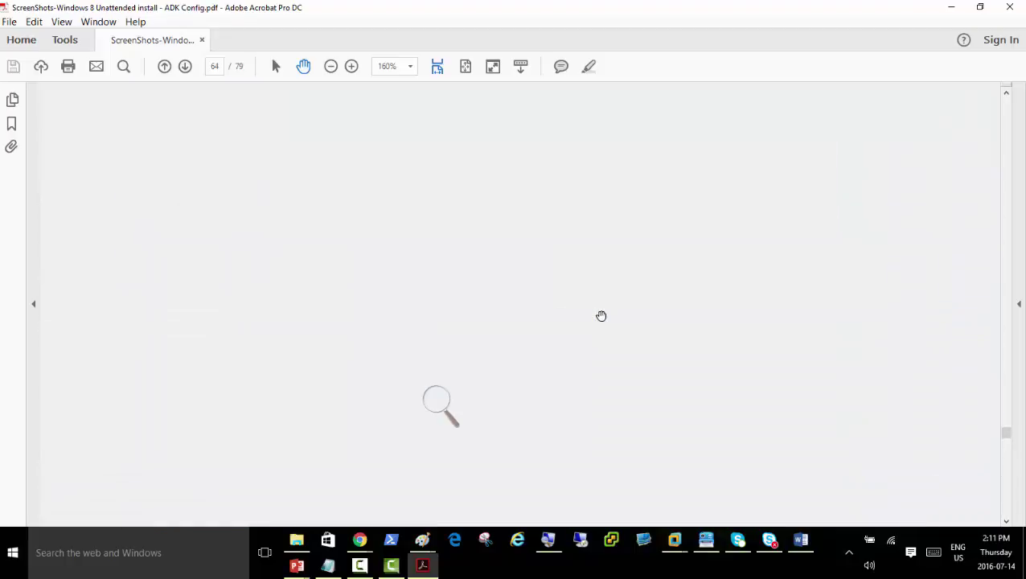
{"action": "scroll", "coordinate": [602, 316], "scroll_direction": "up", "scroll_amount": 15}
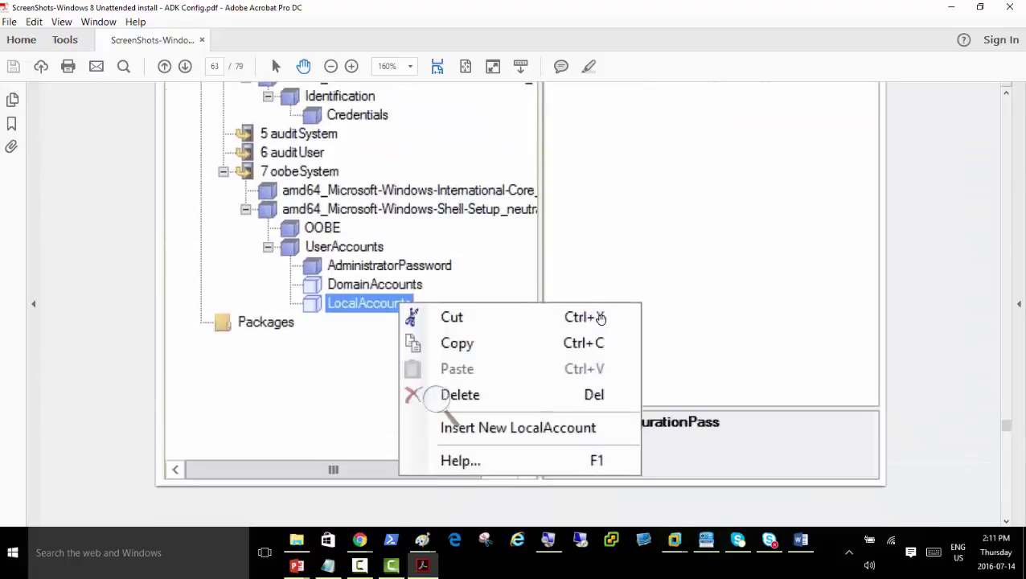
{"action": "scroll", "coordinate": [600, 318], "scroll_direction": "up", "scroll_amount": 8}
{"action": "scroll", "coordinate": [601, 320], "scroll_direction": "up", "scroll_amount": 10}
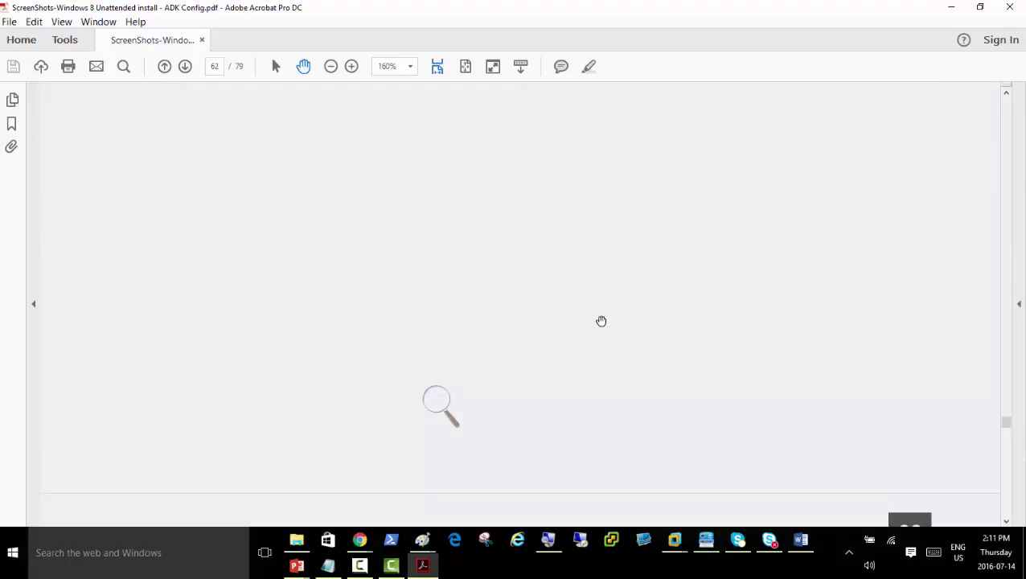
{"action": "scroll", "coordinate": [601, 321], "scroll_direction": "up", "scroll_amount": 10}
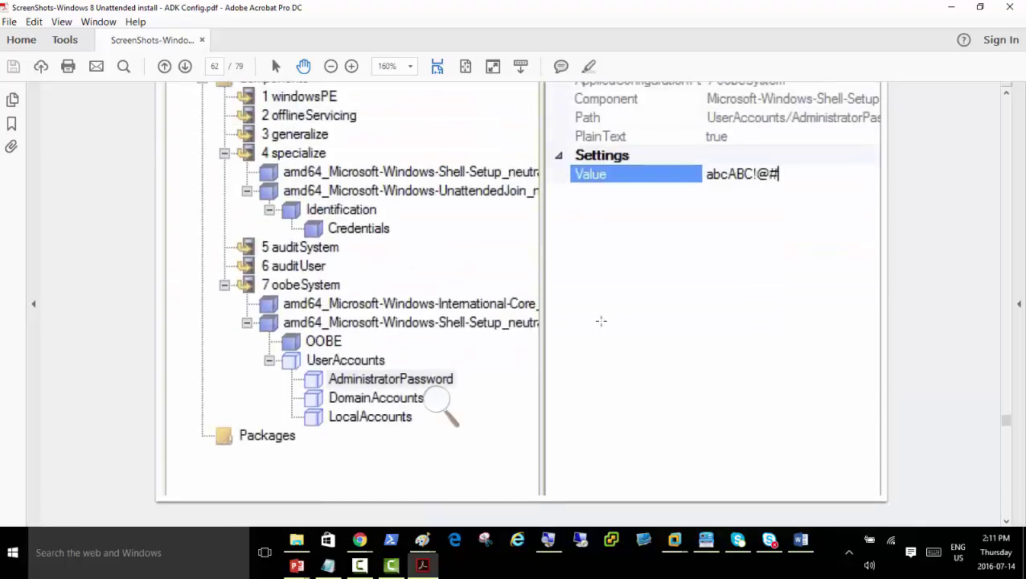
{"action": "scroll", "coordinate": [600, 321], "scroll_direction": "up", "scroll_amount": 10}
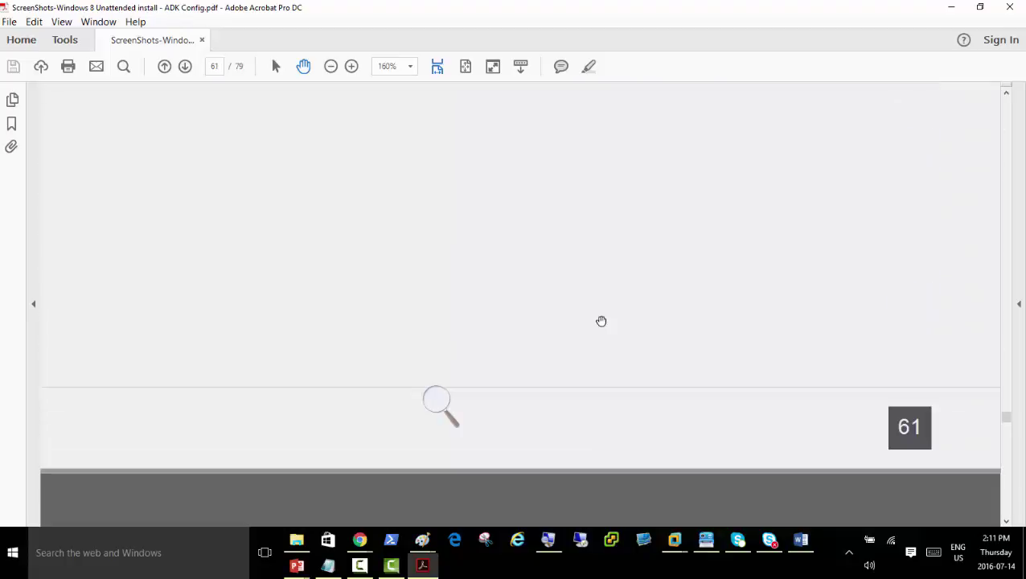
{"action": "scroll", "coordinate": [601, 321], "scroll_direction": "up", "scroll_amount": 10}
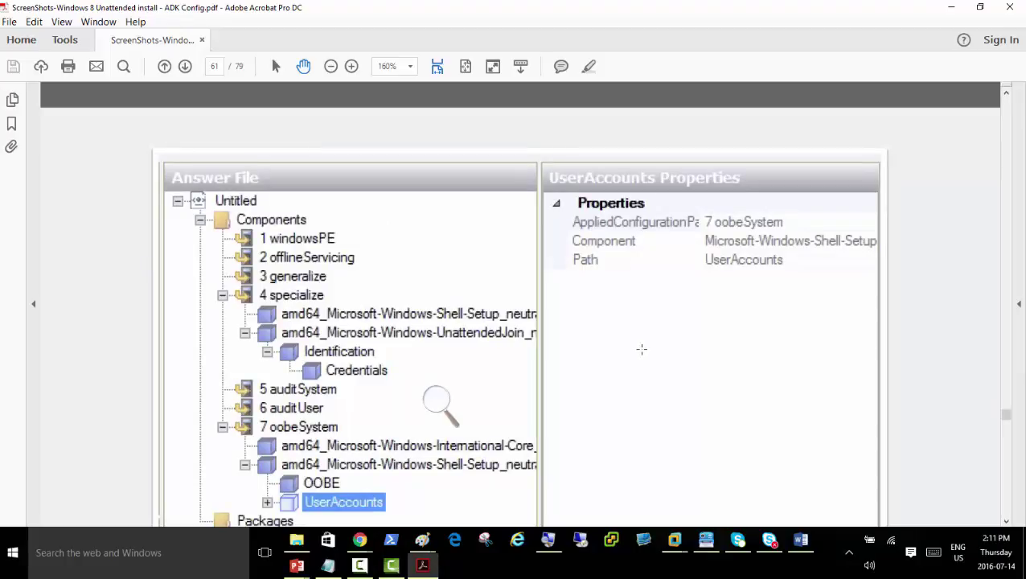
{"action": "scroll", "coordinate": [638, 351], "scroll_direction": "up", "scroll_amount": 5}
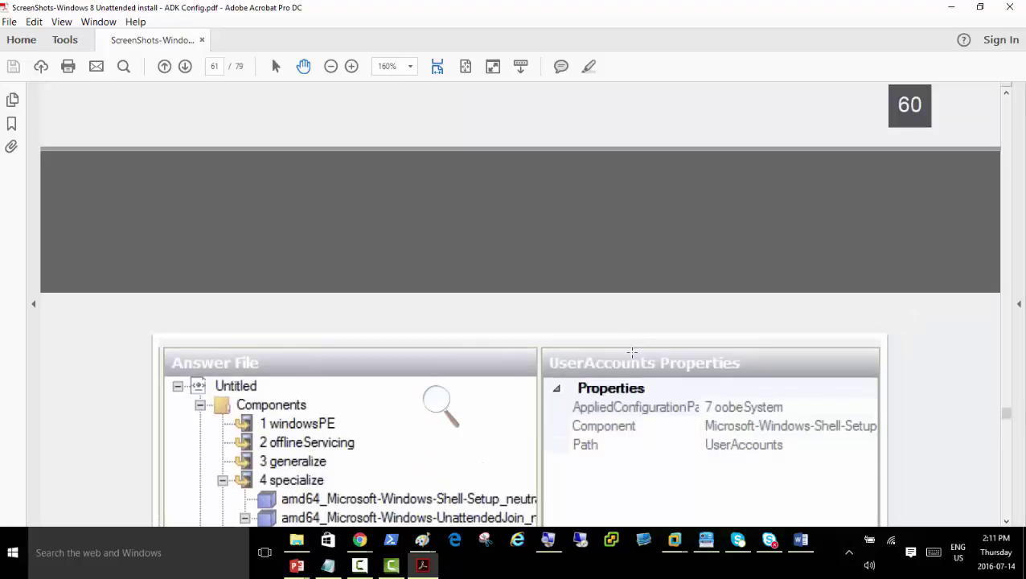
{"action": "scroll", "coordinate": [632, 351], "scroll_direction": "down", "scroll_amount": 7}
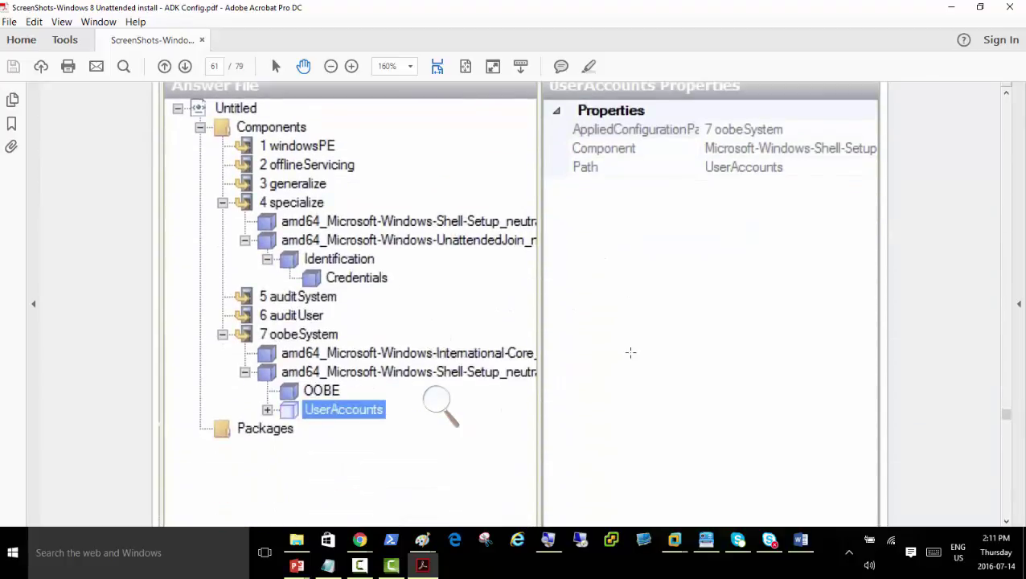
{"action": "scroll", "coordinate": [630, 352], "scroll_direction": "up", "scroll_amount": 6}
{"action": "scroll", "coordinate": [629, 351], "scroll_direction": "down", "scroll_amount": 12}
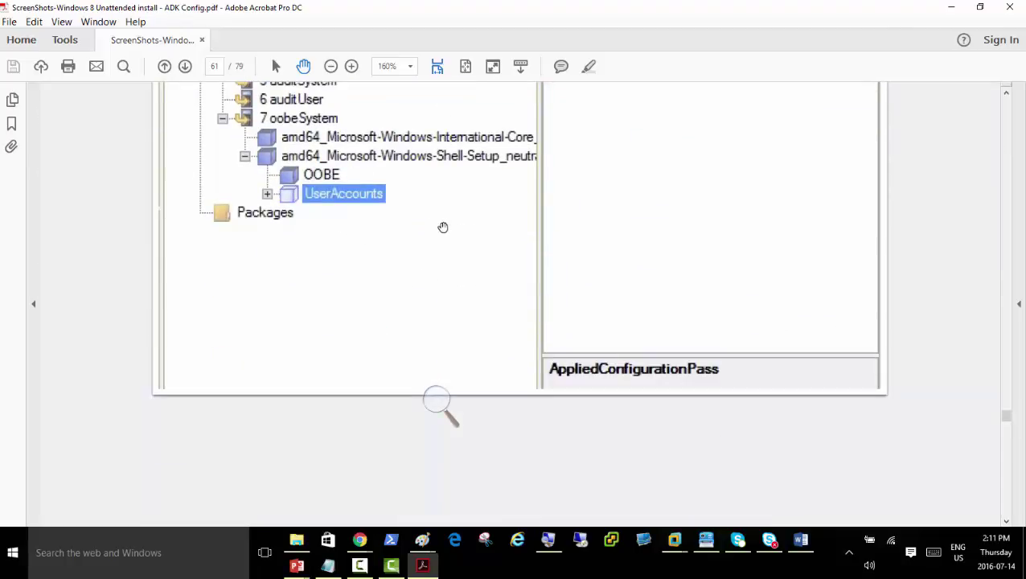
{"action": "scroll", "coordinate": [455, 216], "scroll_direction": "up", "scroll_amount": 5}
Scroll the PDF to page 62, showing expanded UserAccounts with the AdministratorPassword value
{"action": "scroll", "coordinate": [464, 213], "scroll_direction": "up", "scroll_amount": 5}
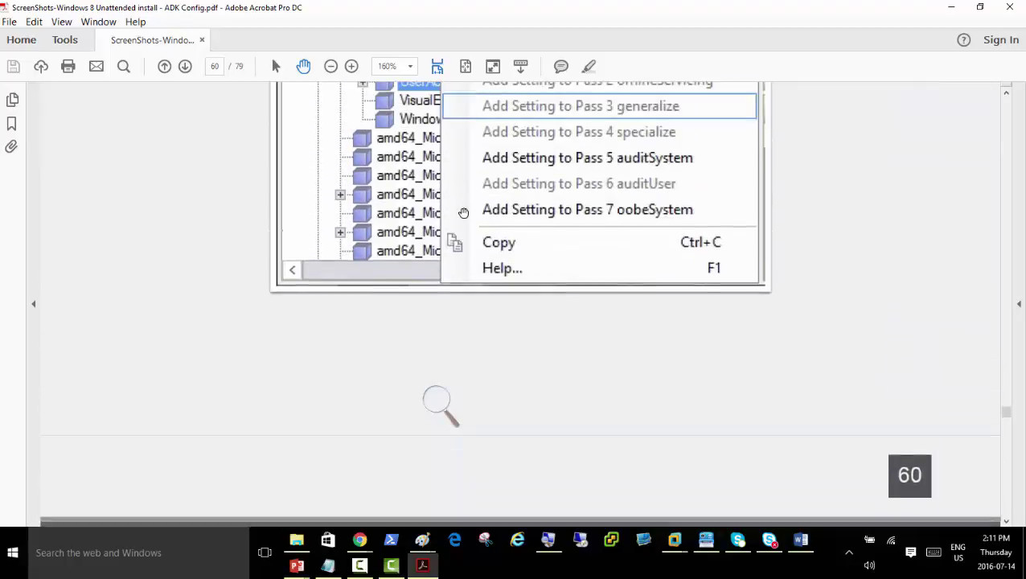
{"action": "scroll", "coordinate": [464, 213], "scroll_direction": "up", "scroll_amount": 1}
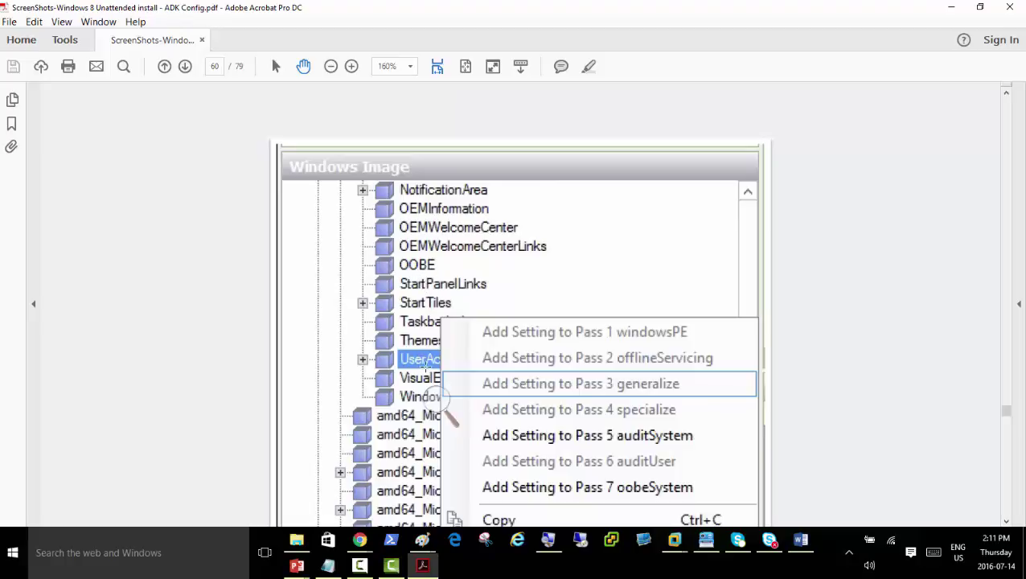
{"action": "scroll", "coordinate": [446, 352], "scroll_direction": "down", "scroll_amount": 10}
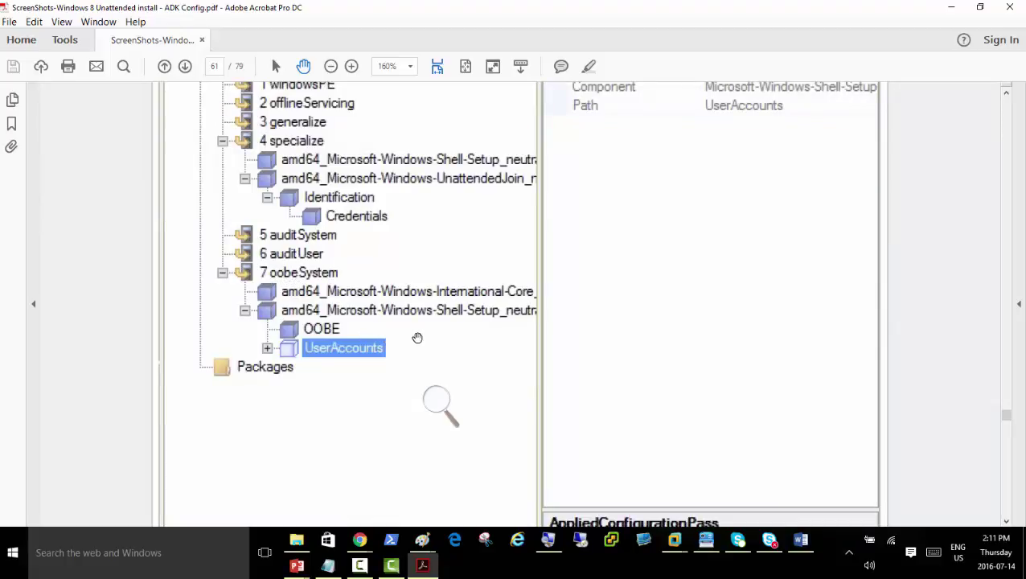
{"action": "scroll", "coordinate": [436, 326], "scroll_direction": "up", "scroll_amount": 10}
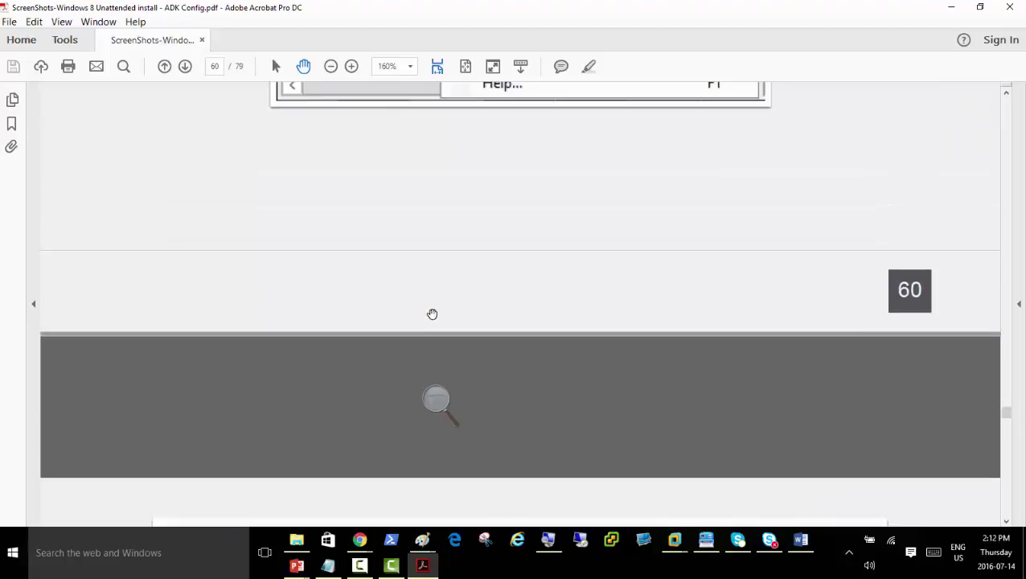
{"action": "scroll", "coordinate": [435, 310], "scroll_direction": "up", "scroll_amount": 3}
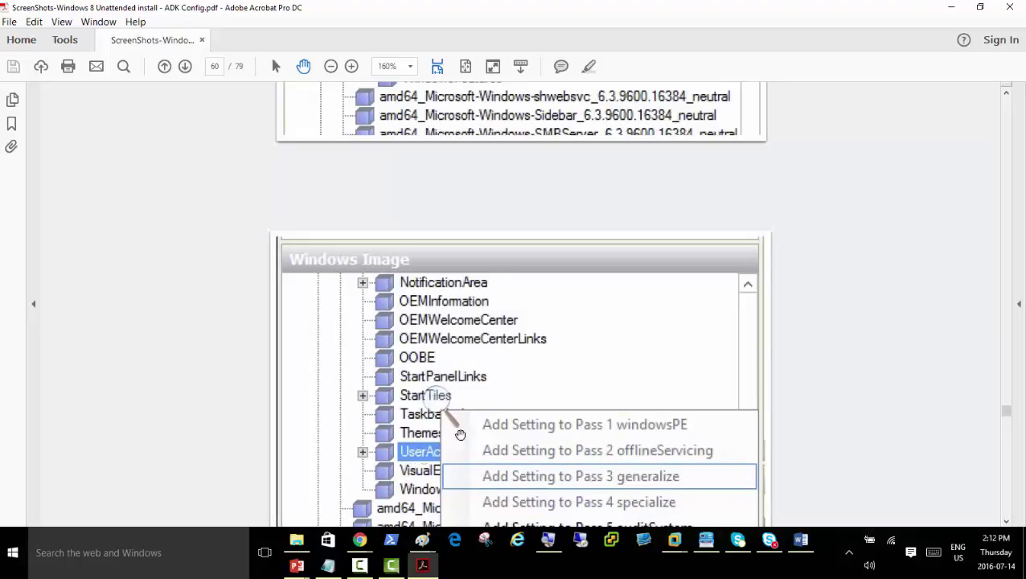
{"action": "scroll", "coordinate": [460, 434], "scroll_direction": "up", "scroll_amount": 8}
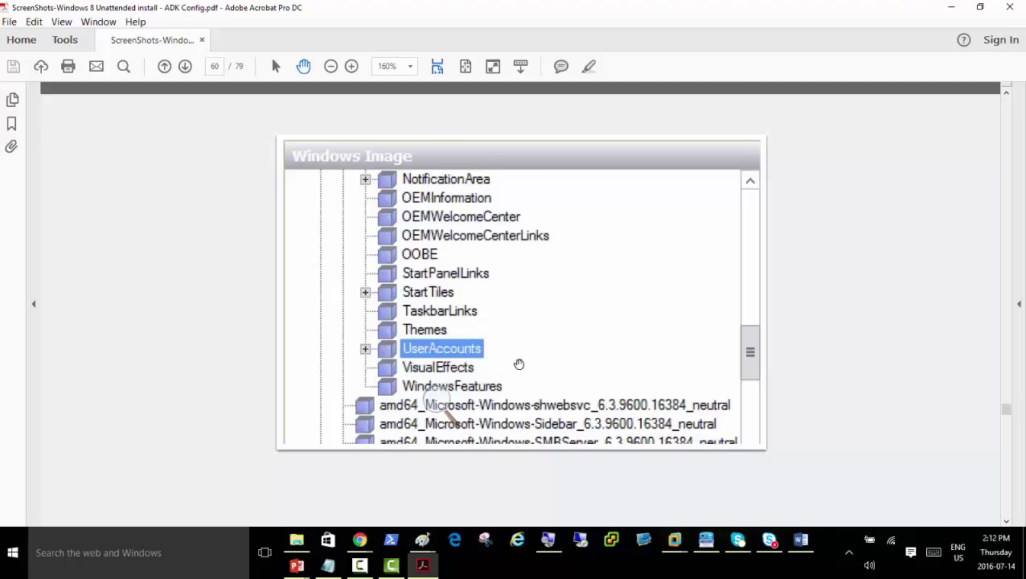
{"action": "scroll", "coordinate": [518, 365], "scroll_direction": "down", "scroll_amount": 10}
{"action": "scroll", "coordinate": [526, 350], "scroll_direction": "down", "scroll_amount": 10}
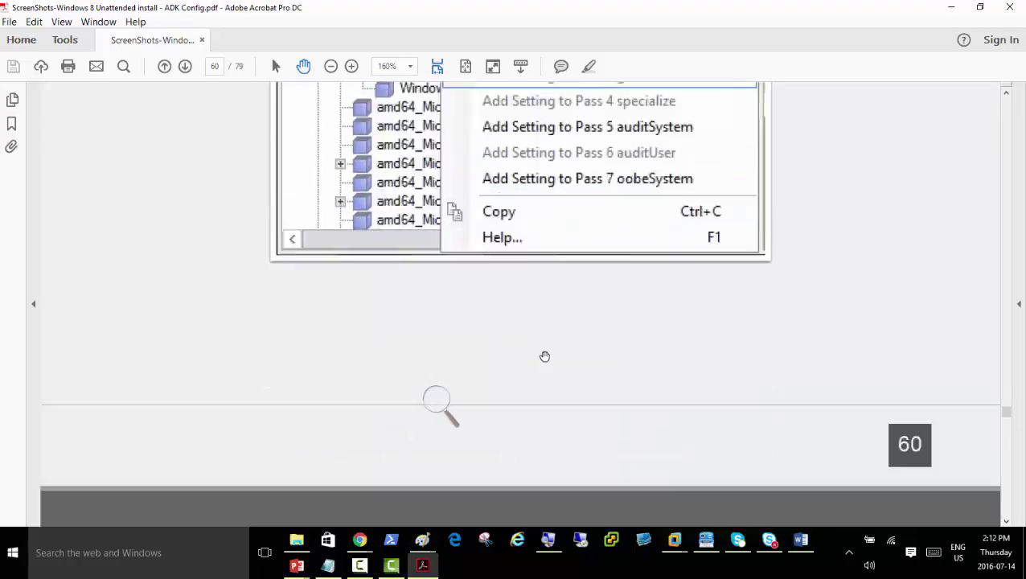
{"action": "scroll", "coordinate": [540, 359], "scroll_direction": "down", "scroll_amount": 10}
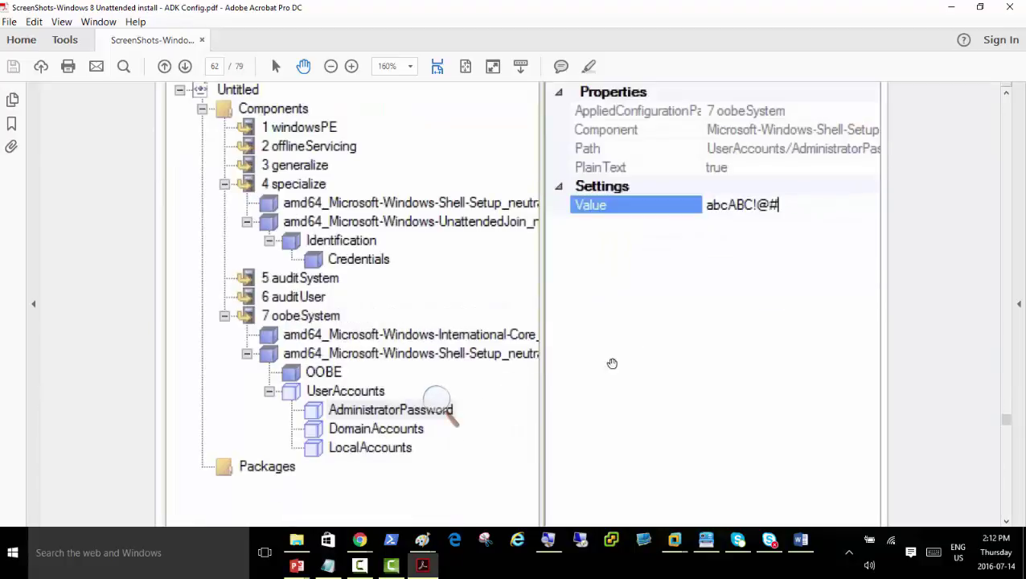
On Server01, add UserAccounts to Pass 7 oobeSystem
{"action": "mouse_move", "coordinate": [676, 547]}
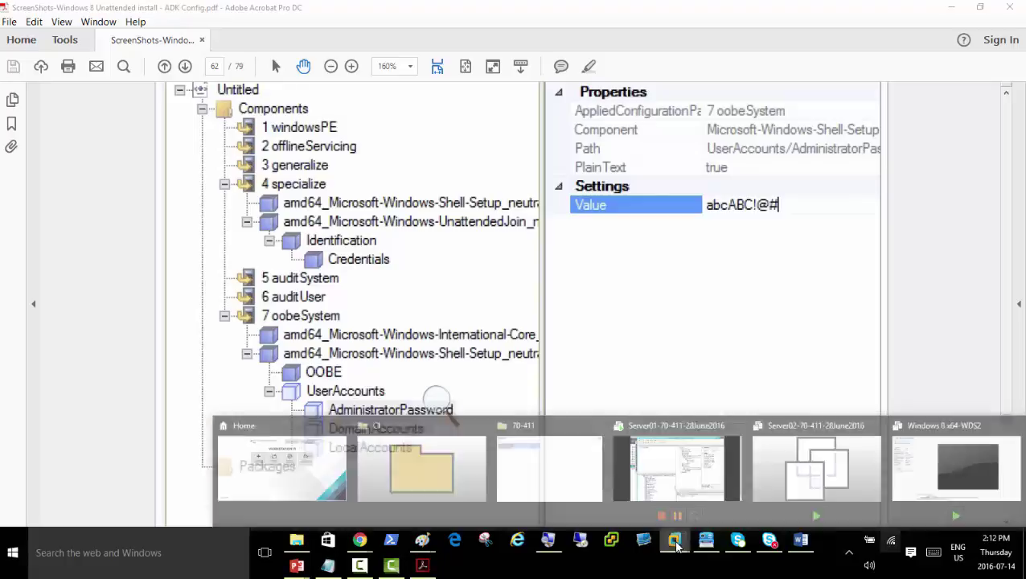
{"action": "left_click", "coordinate": [679, 473]}
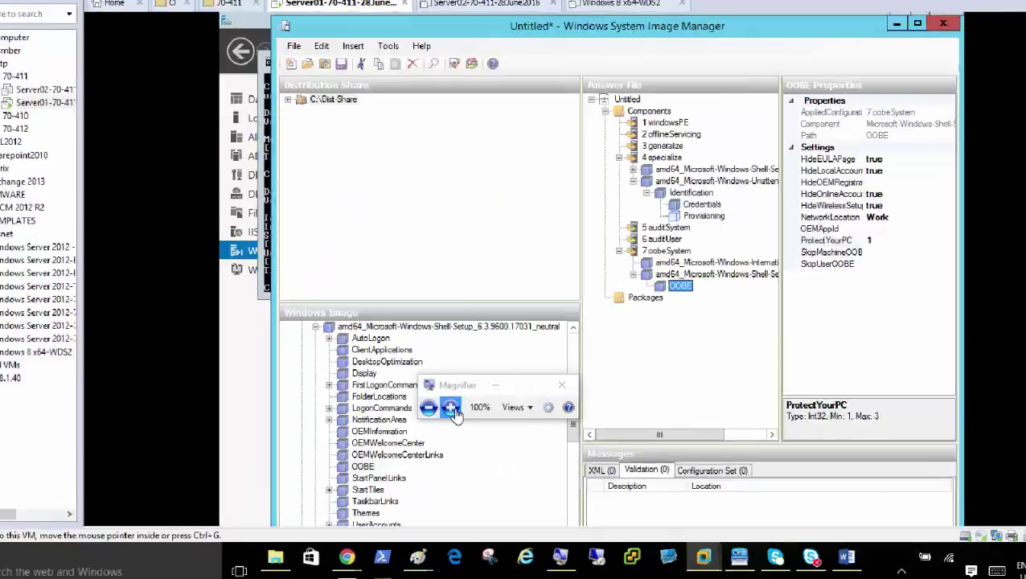
{"action": "left_click", "coordinate": [449, 408]}
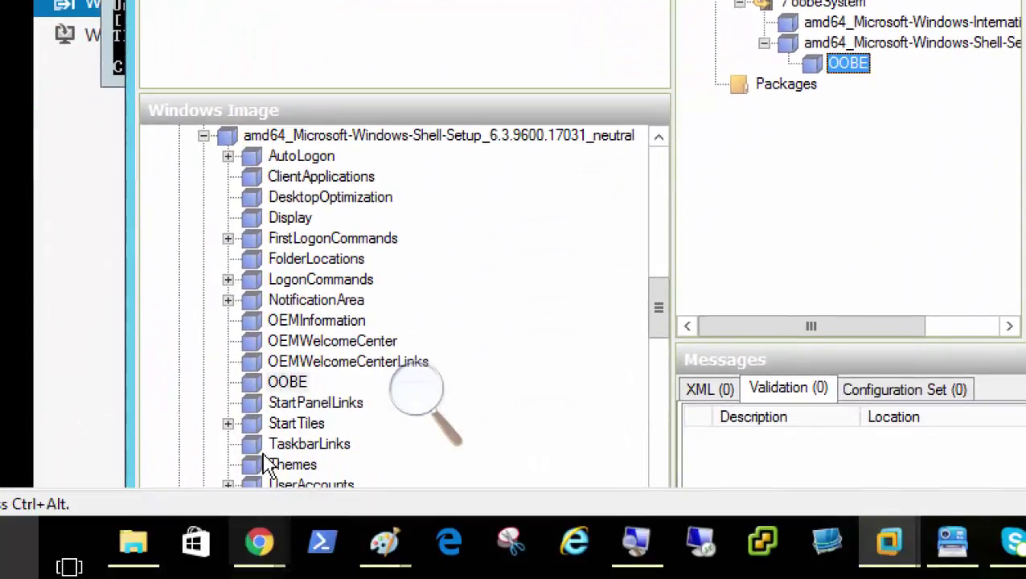
{"action": "left_click_drag", "start_coordinate": [664, 304], "coordinate": [662, 328]}
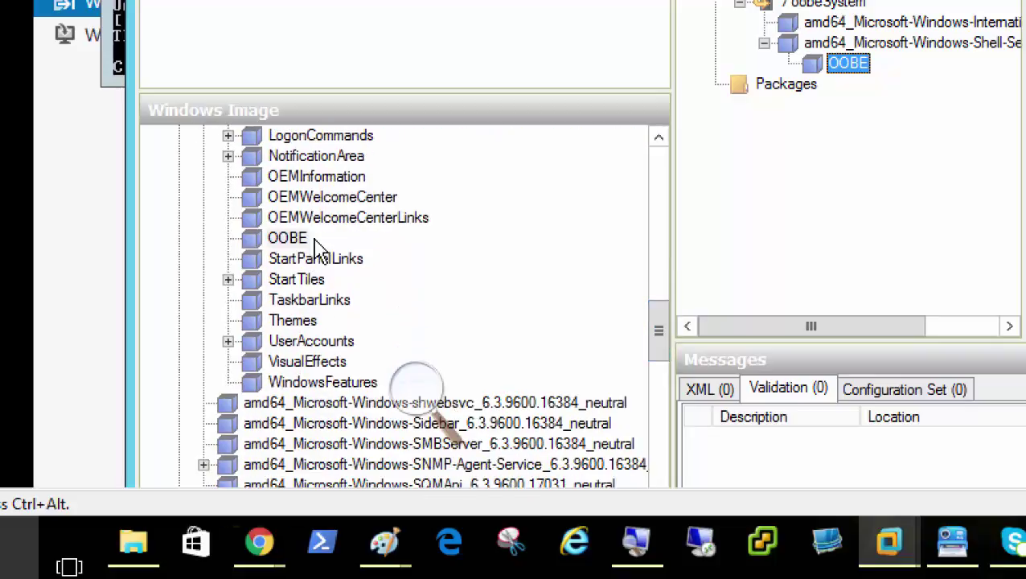
{"action": "left_click", "coordinate": [344, 348]}
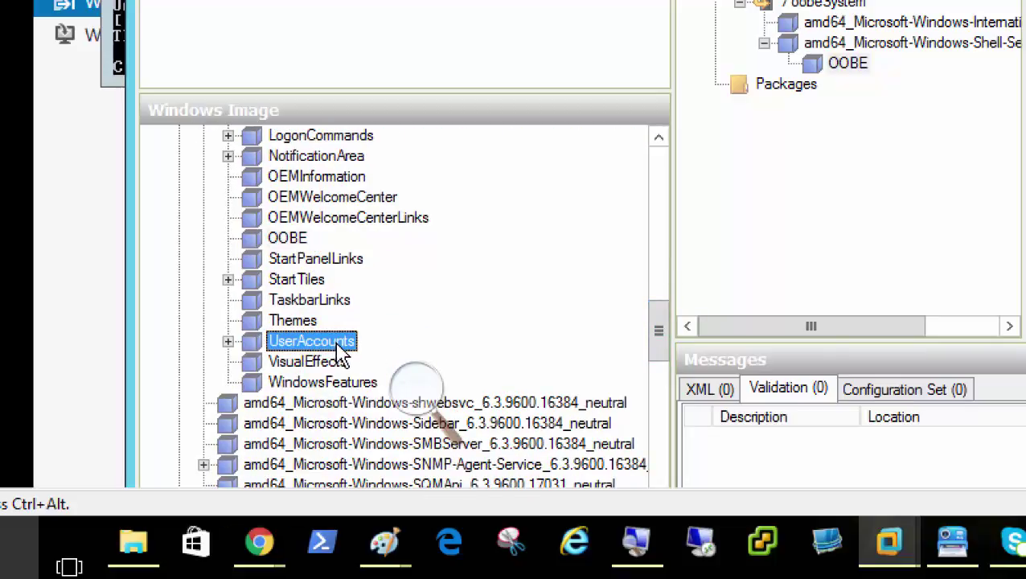
{"action": "right_click", "coordinate": [347, 354]}
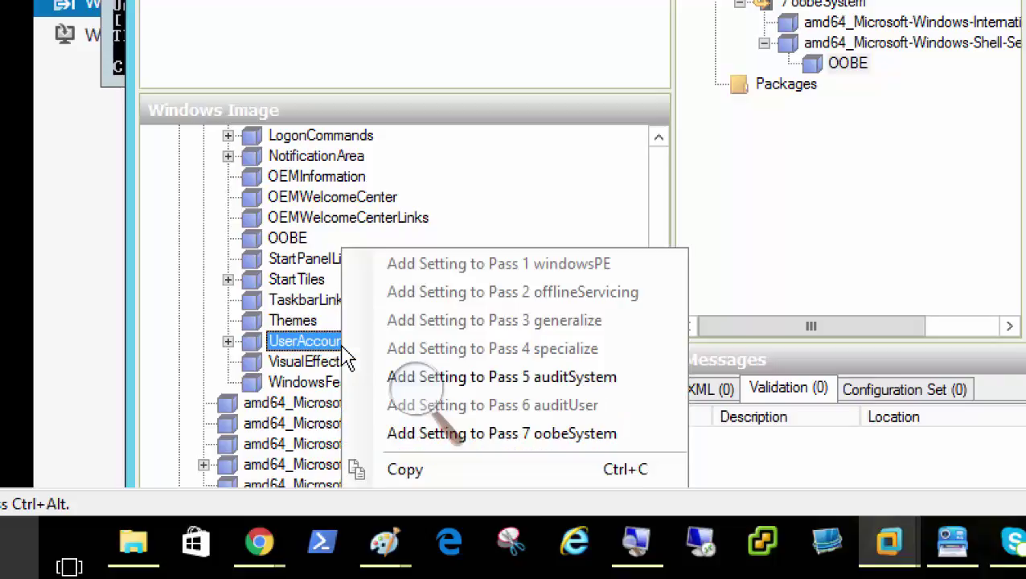
{"action": "left_click", "coordinate": [569, 442]}
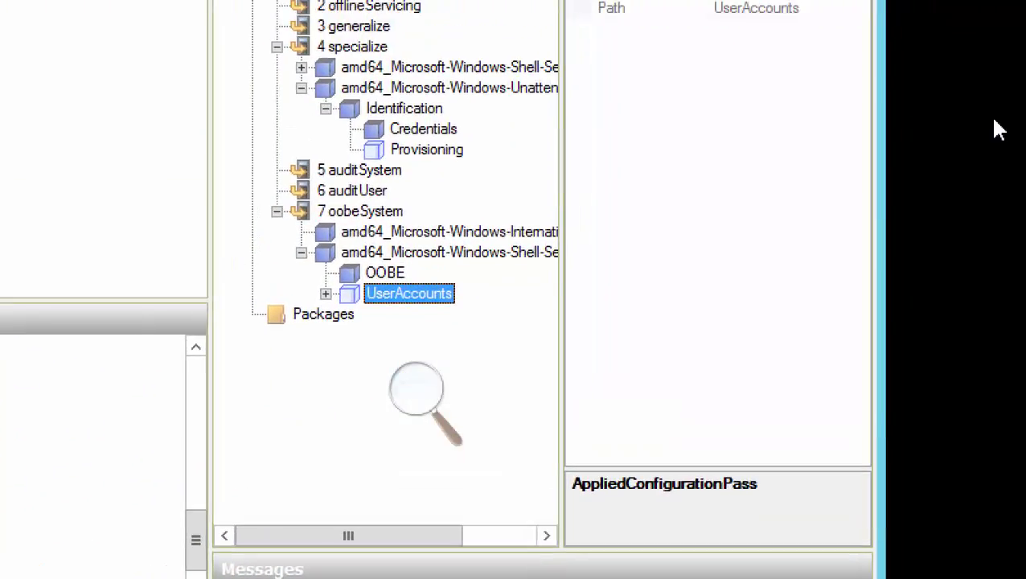
Expand UserAccounts and enter the administrator password as the AdministratorPassword value
{"action": "left_click", "coordinate": [326, 293]}
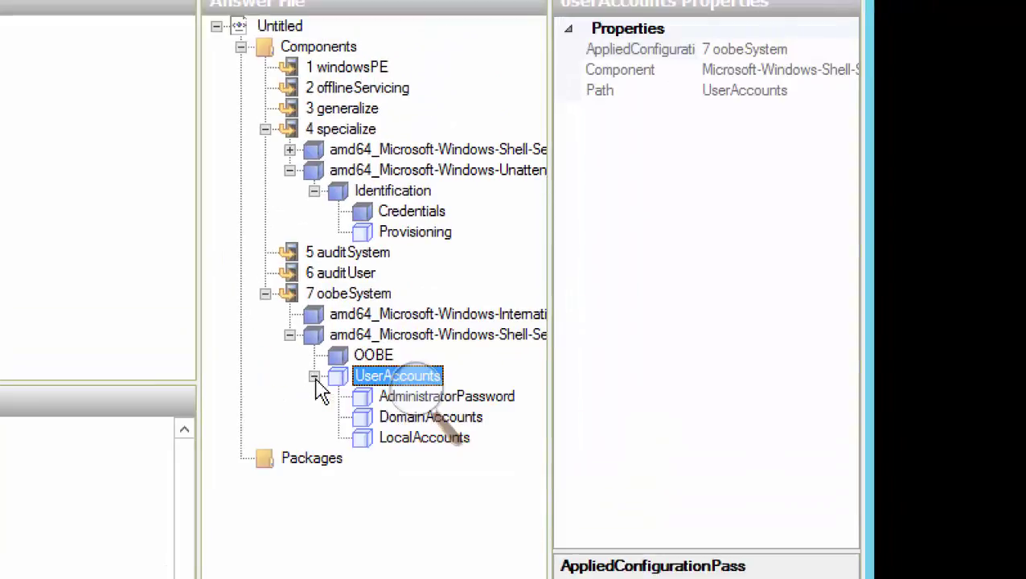
{"action": "left_click", "coordinate": [493, 398]}
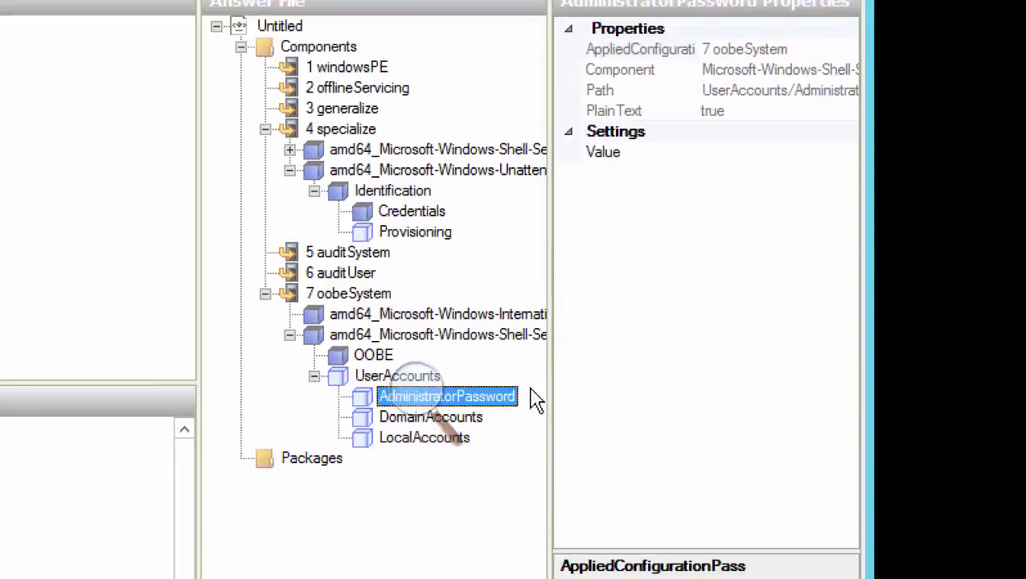
{"action": "left_click", "coordinate": [764, 155]}
{"action": "type", "text": "abc"}
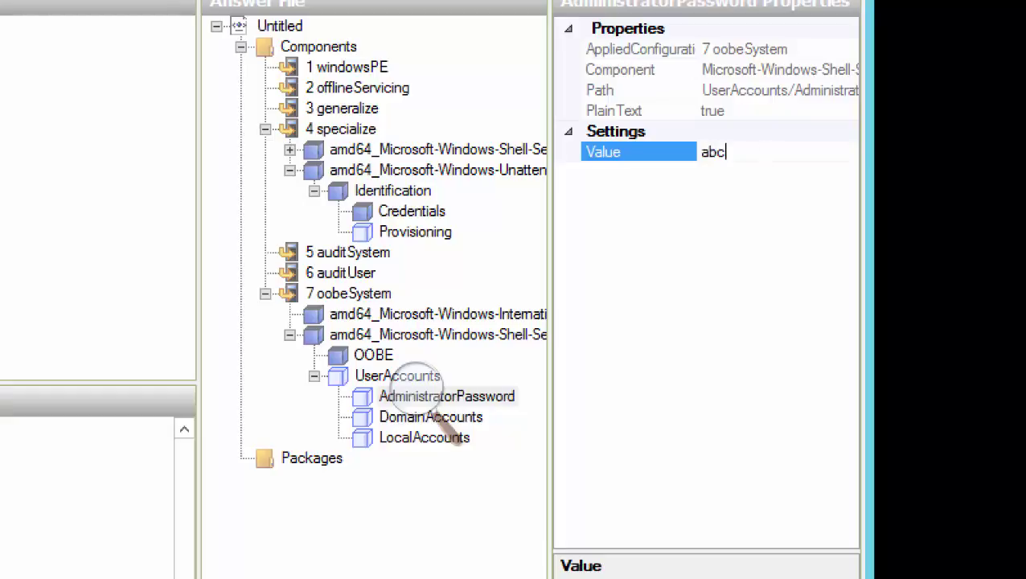
{"action": "type", "text": "ABC!@#"}
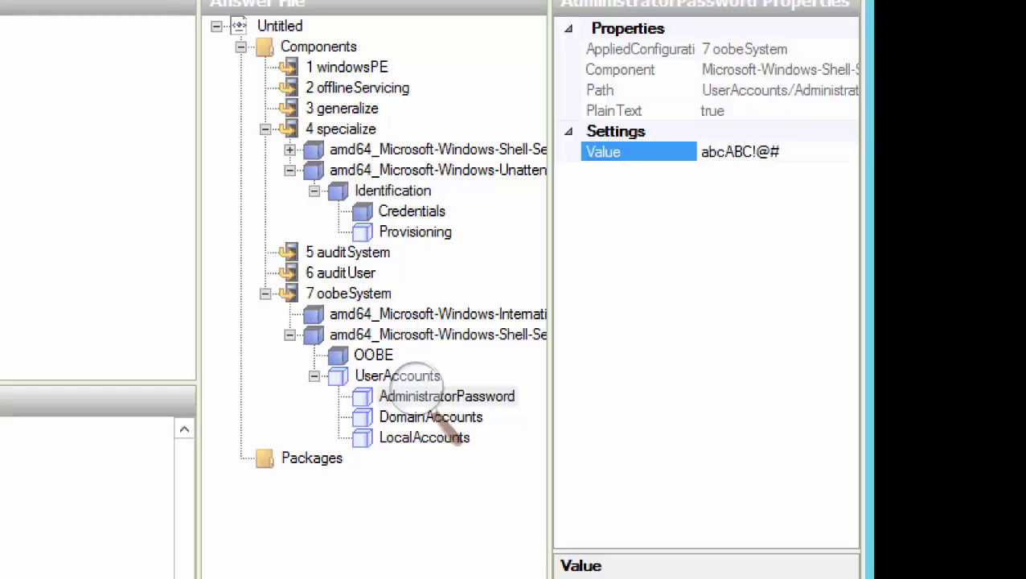
{"action": "key", "text": "Return"}
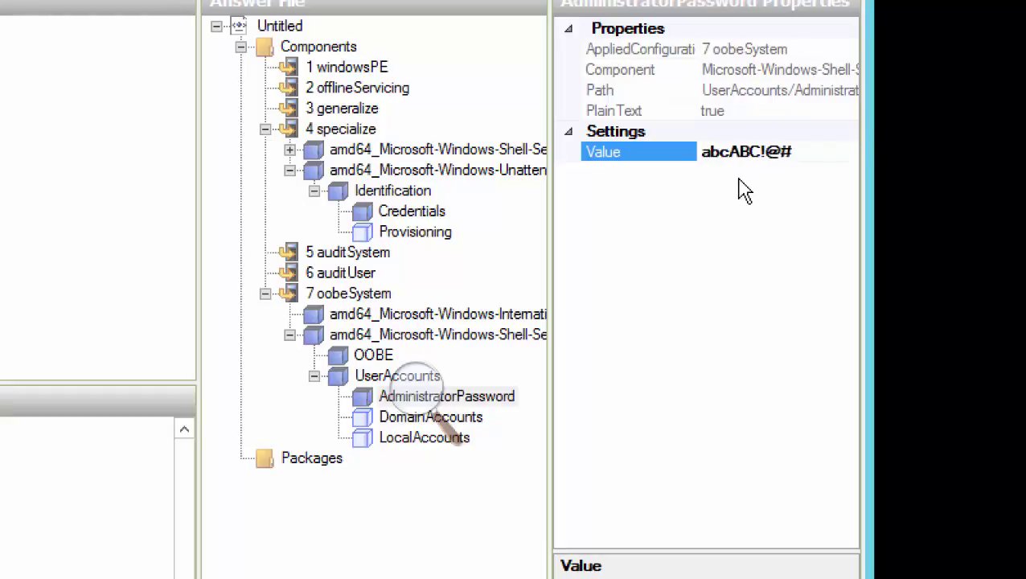
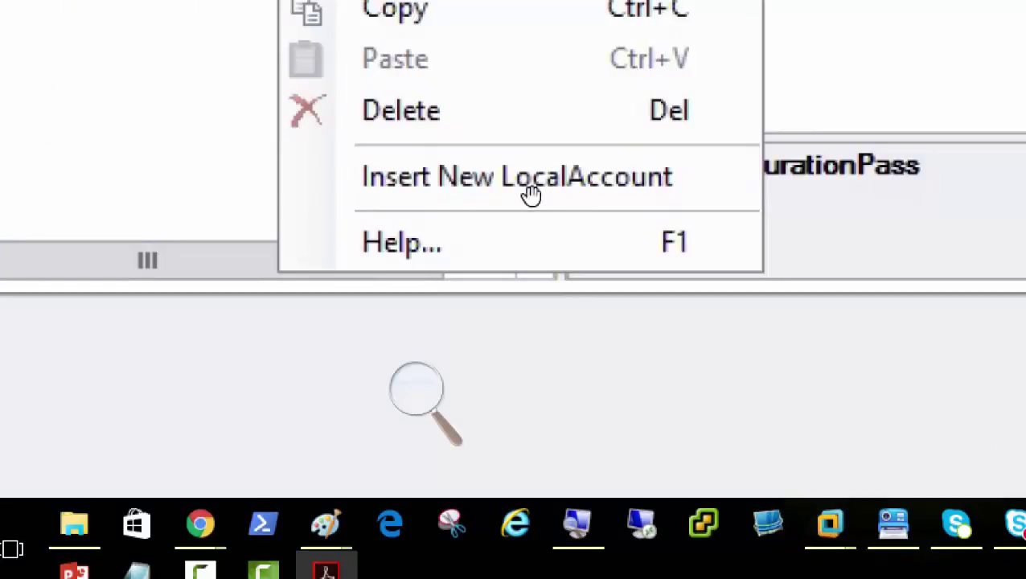
Insert a new LocalAccount entry under LocalAccounts in the answer file
{"action": "left_click", "coordinate": [530, 193]}
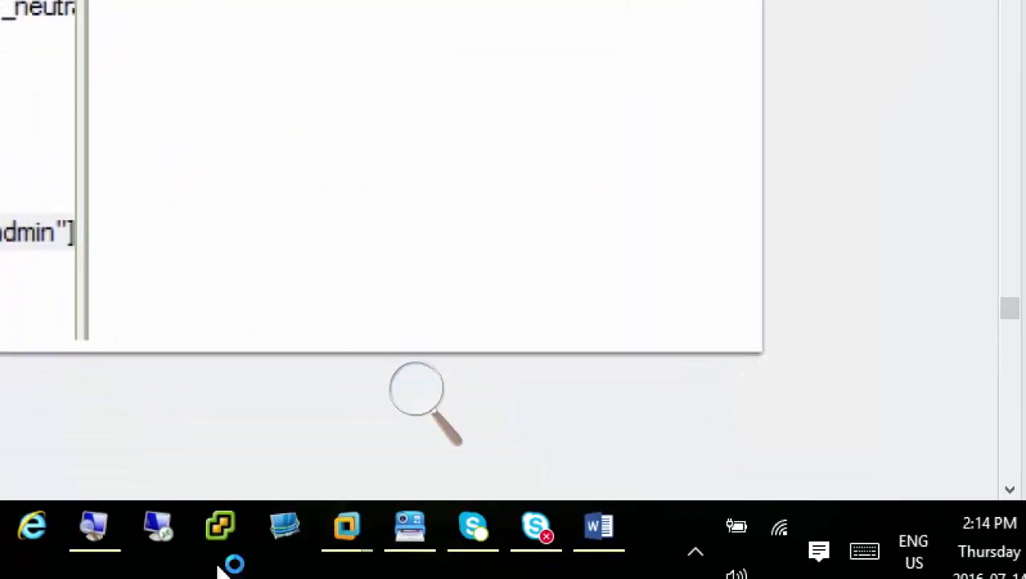
On Server01, insert a new LocalAccount entry under LocalAccounts
{"action": "mouse_move", "coordinate": [341, 531]}
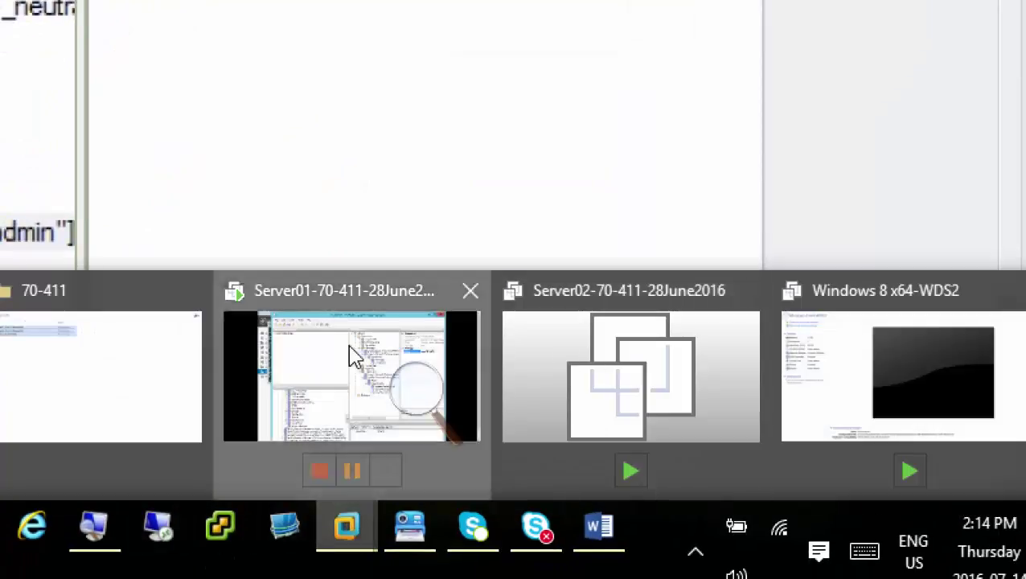
{"action": "left_click", "coordinate": [352, 356]}
{"action": "right_click", "coordinate": [339, 235]}
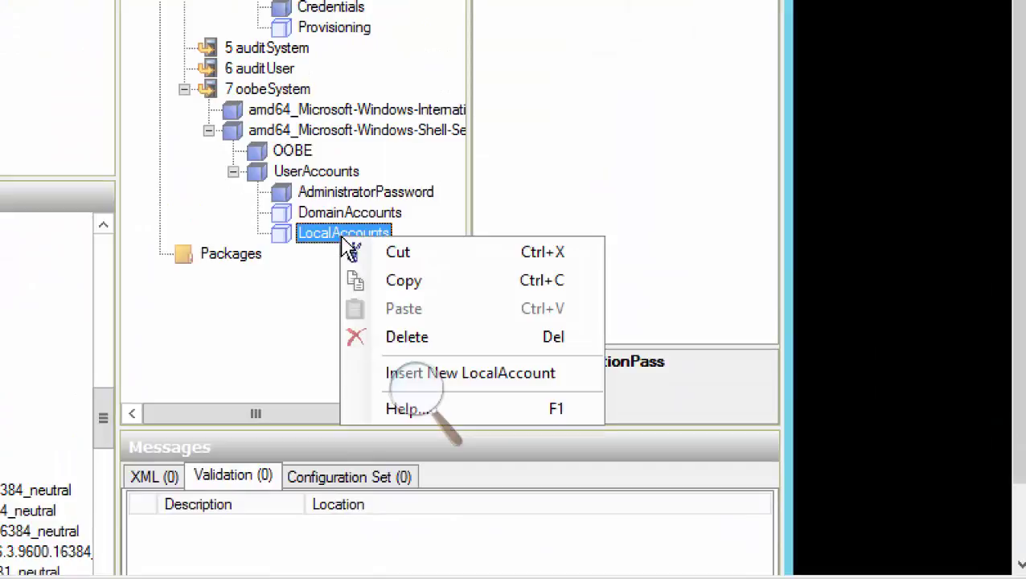
{"action": "left_click", "coordinate": [506, 372]}
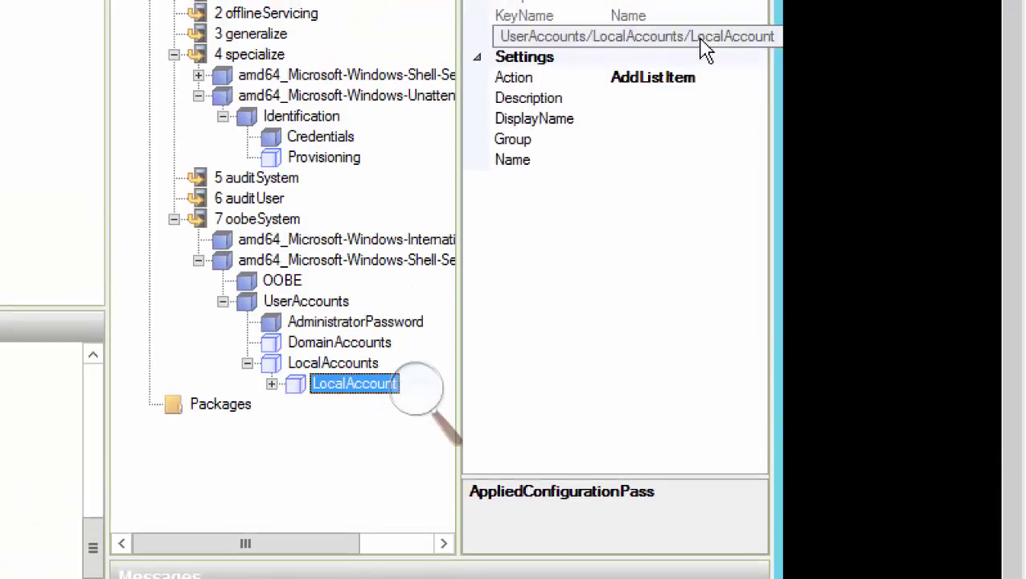
Set the account's Description and DisplayName to Sysadmin
{"action": "left_click", "coordinate": [664, 98]}
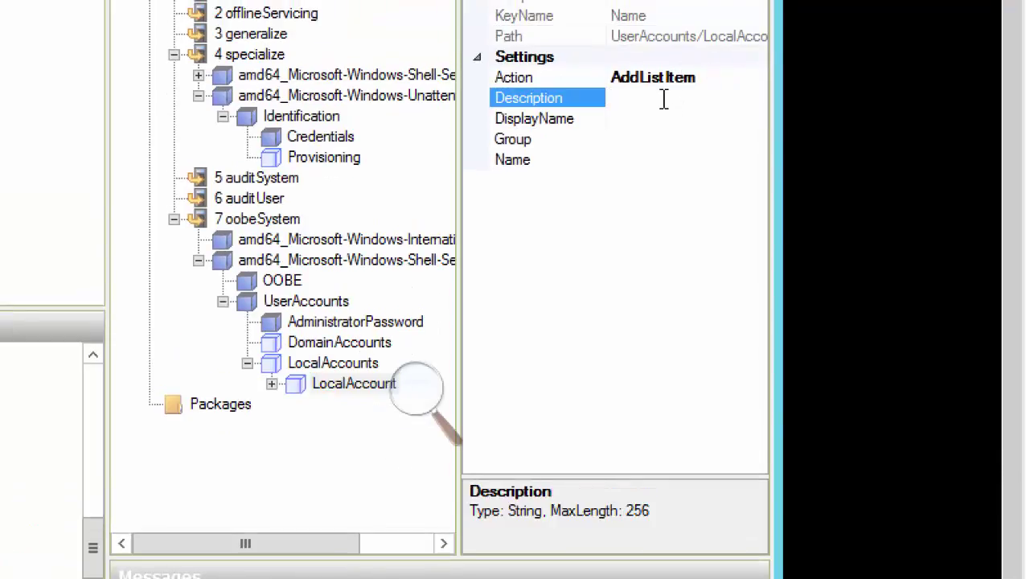
{"action": "type", "text": "Sysadmin"}
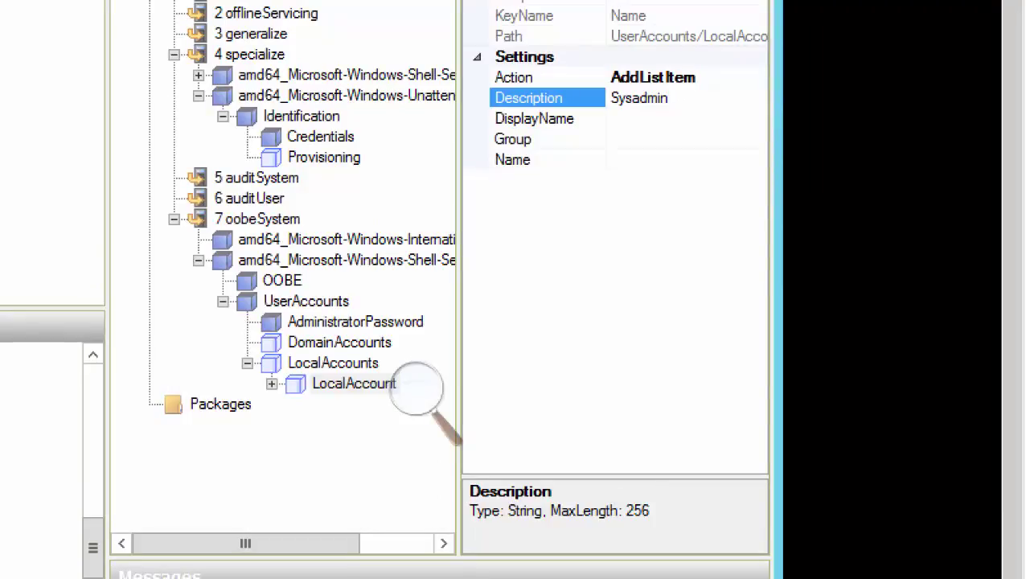
{"action": "key", "text": "Return"}
{"action": "key", "text": "ctrl+c"}
{"action": "left_click", "coordinate": [633, 118]}
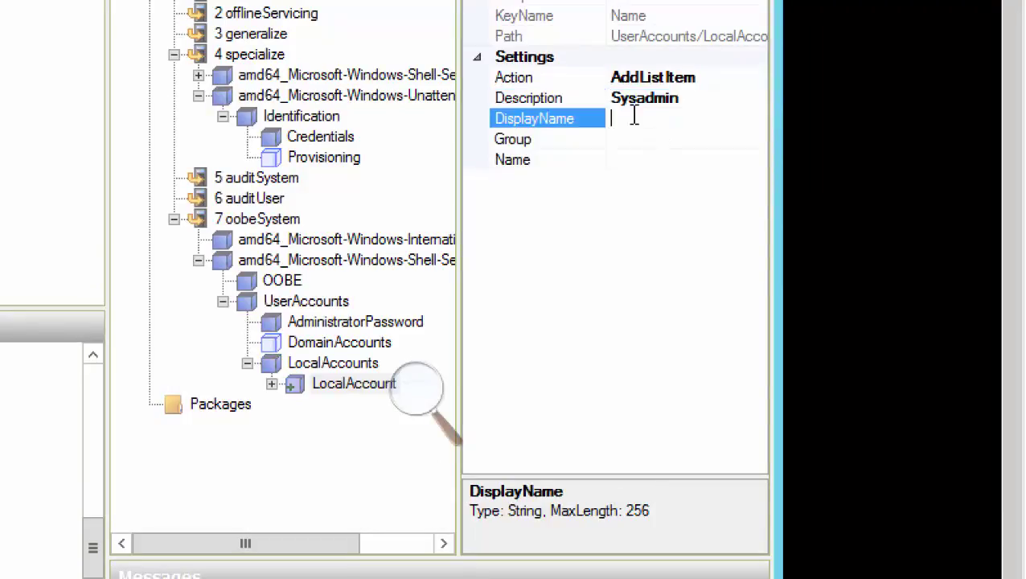
{"action": "type", "text": "Sysadmin"}
Set the account's Group to administrators and its Name to Sysadmin
{"action": "left_click", "coordinate": [633, 138]}
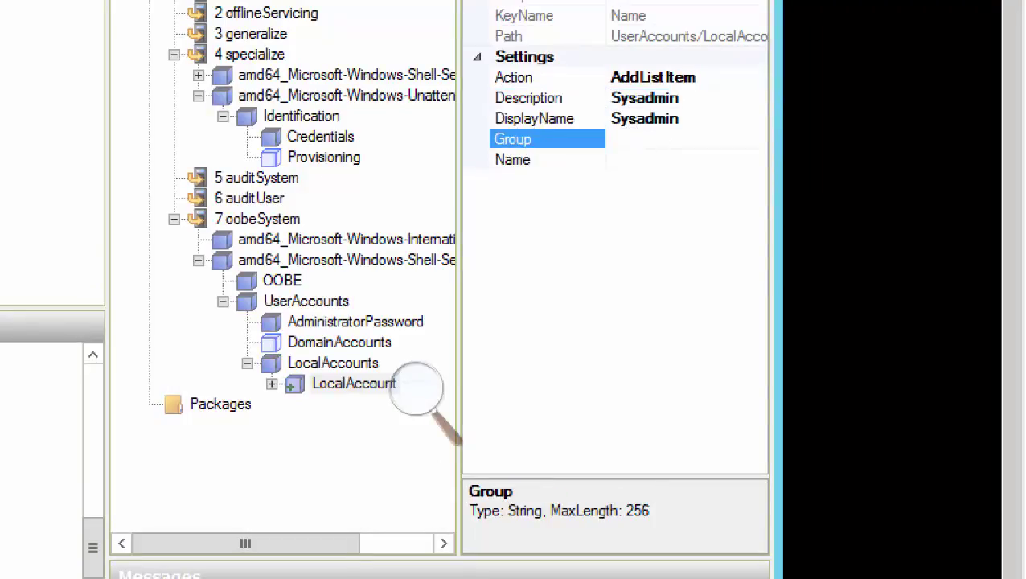
{"action": "type", "text": "amdin"}
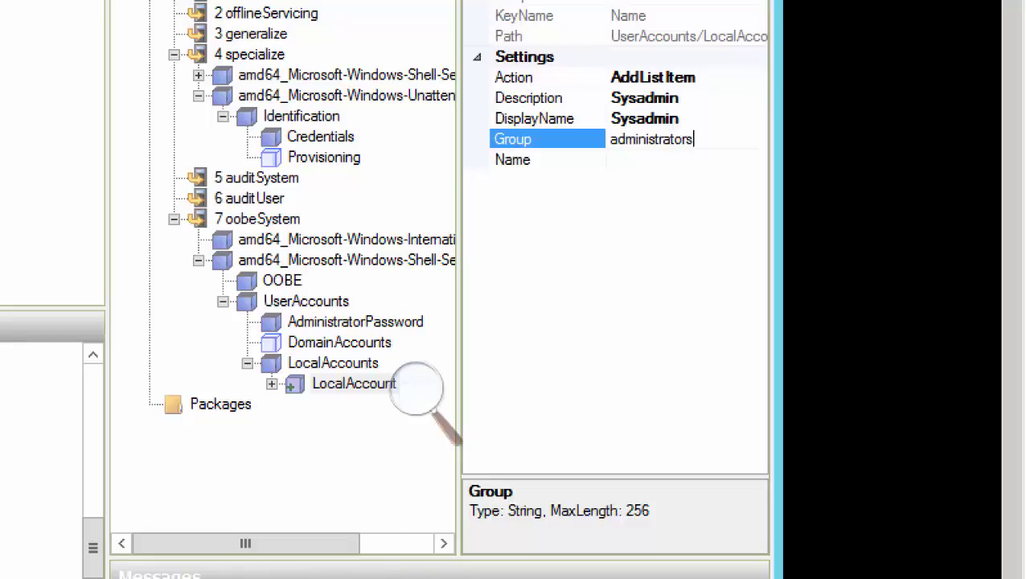
{"action": "left_click", "coordinate": [648, 164]}
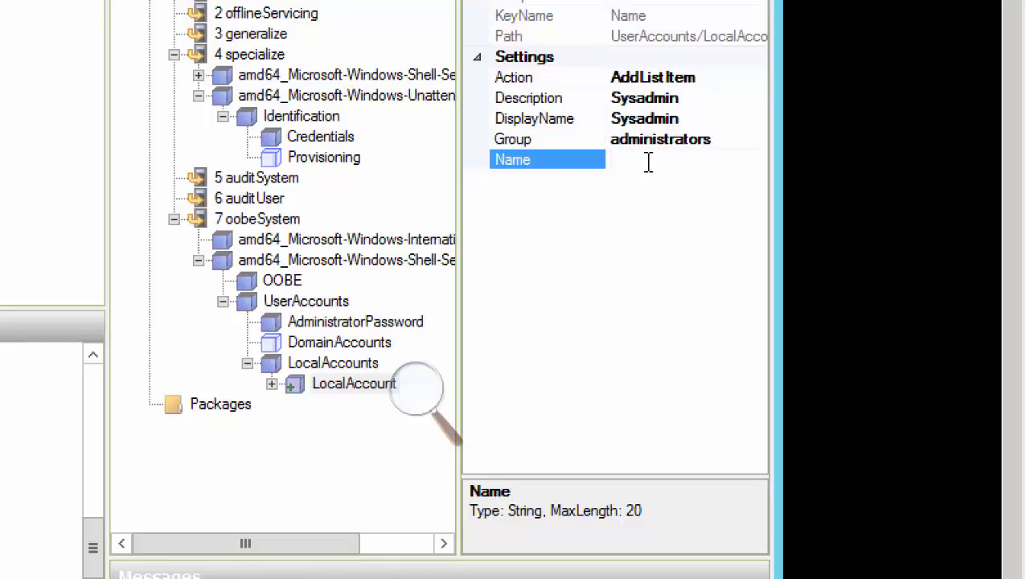
{"action": "key", "text": "ctrl+v"}
{"action": "left_click", "coordinate": [653, 201]}
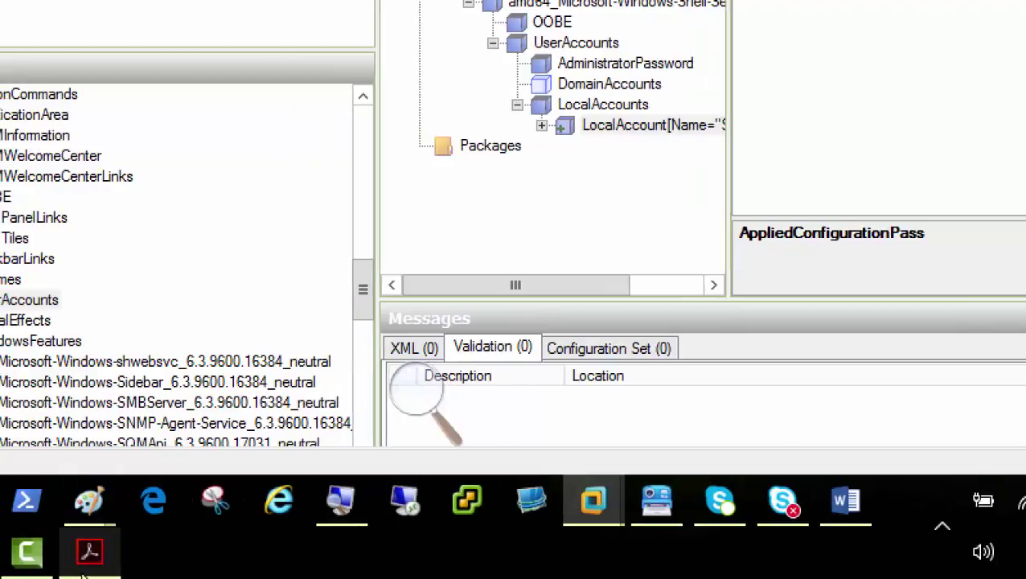
In Acrobat, view the page 66 Save As screenshot and reset Magnifier to 100%
{"action": "left_click", "coordinate": [35, 547]}
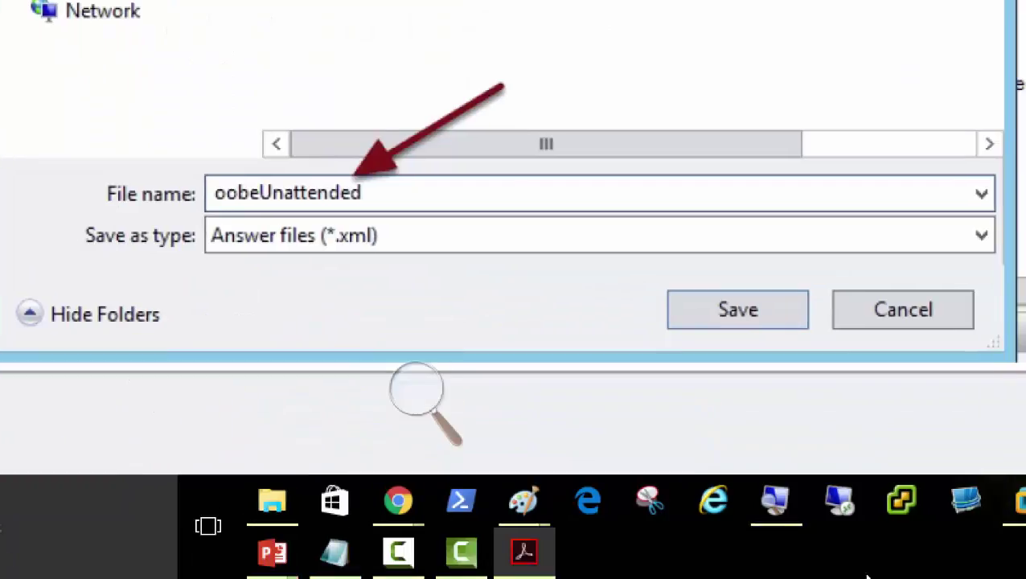
{"action": "left_click", "coordinate": [424, 393]}
{"action": "left_click", "coordinate": [408, 407]}
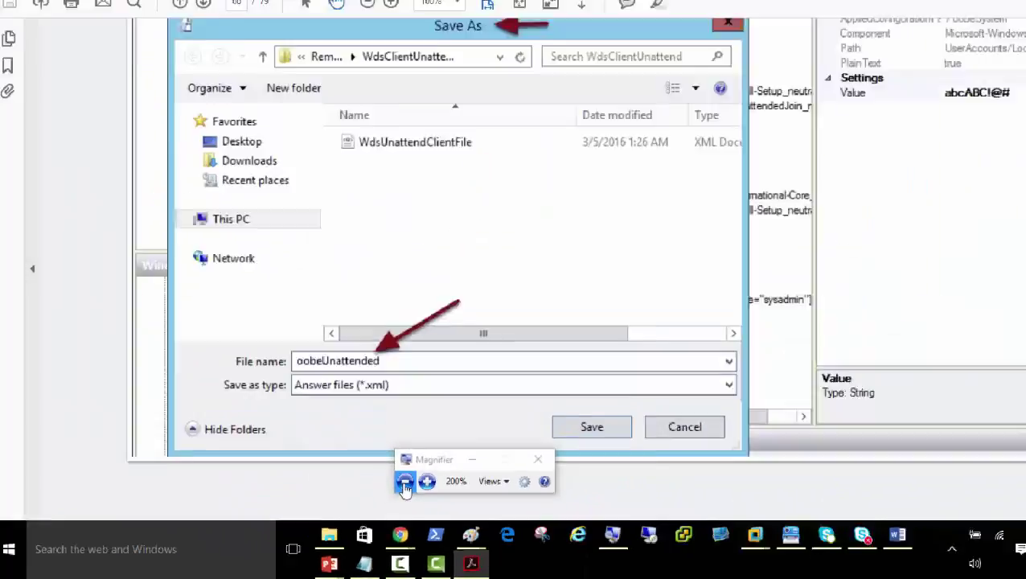
On Server01, expand the Sysadmin LocalAccount and enter a value for its Password setting
{"action": "mouse_move", "coordinate": [674, 547]}
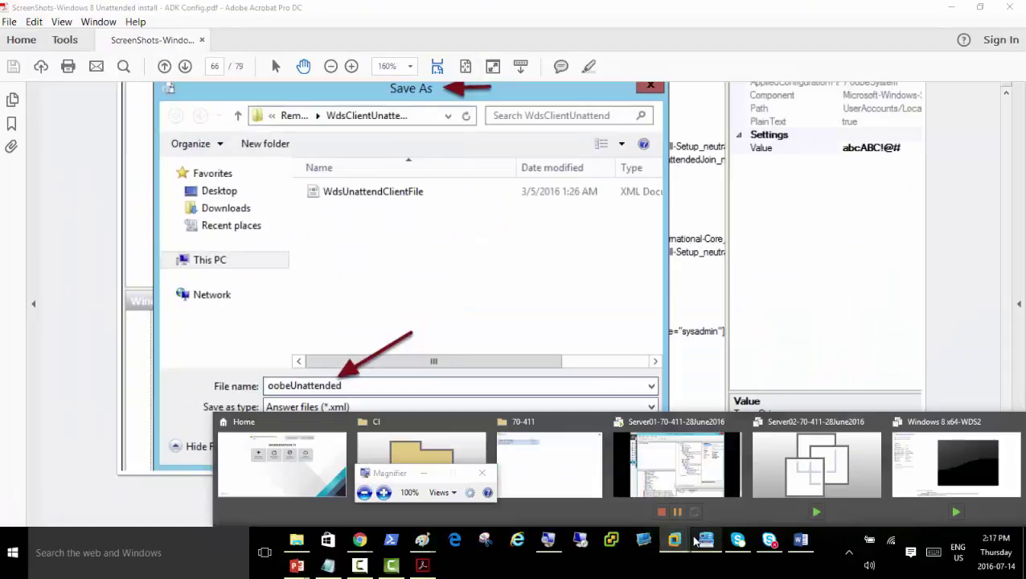
{"action": "left_click", "coordinate": [680, 484]}
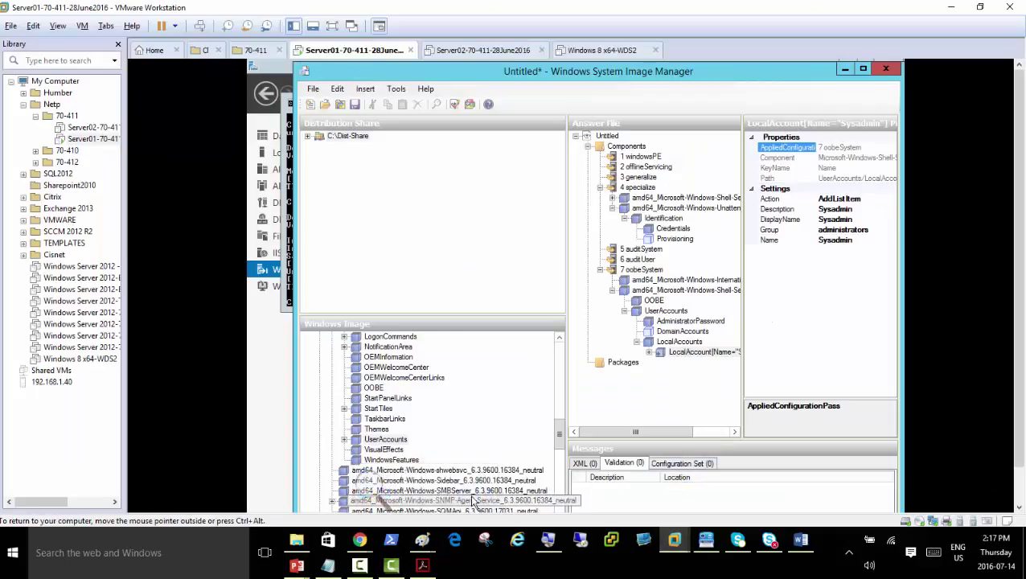
{"action": "left_click", "coordinate": [384, 492]}
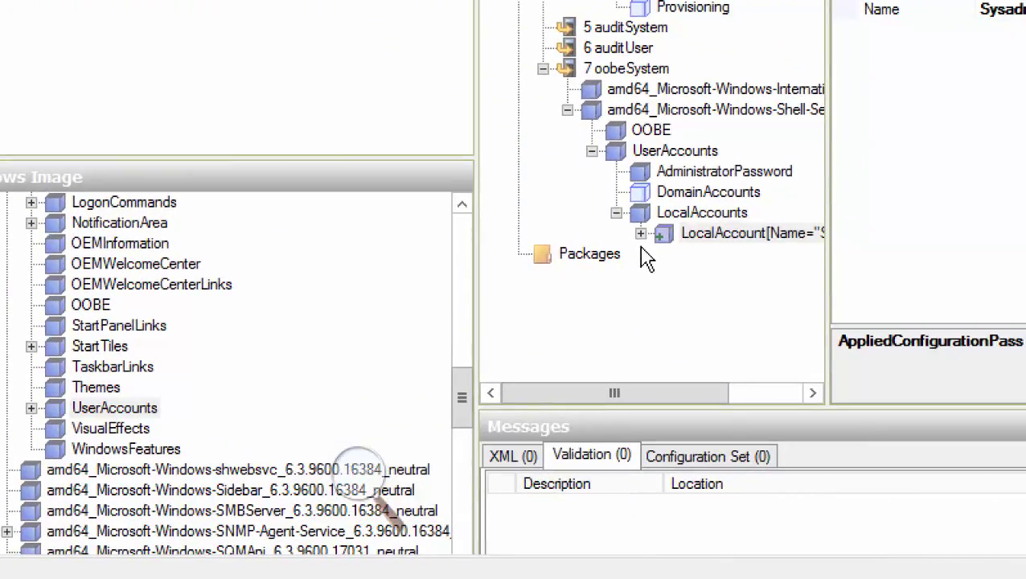
{"action": "left_click", "coordinate": [641, 233]}
{"action": "left_click", "coordinate": [701, 256]}
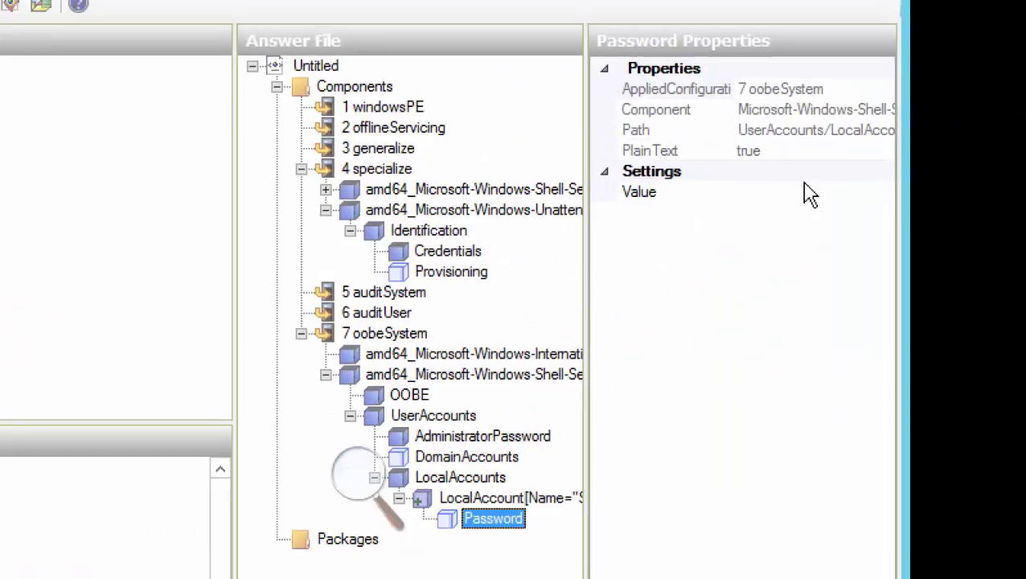
{"action": "left_click", "coordinate": [772, 197]}
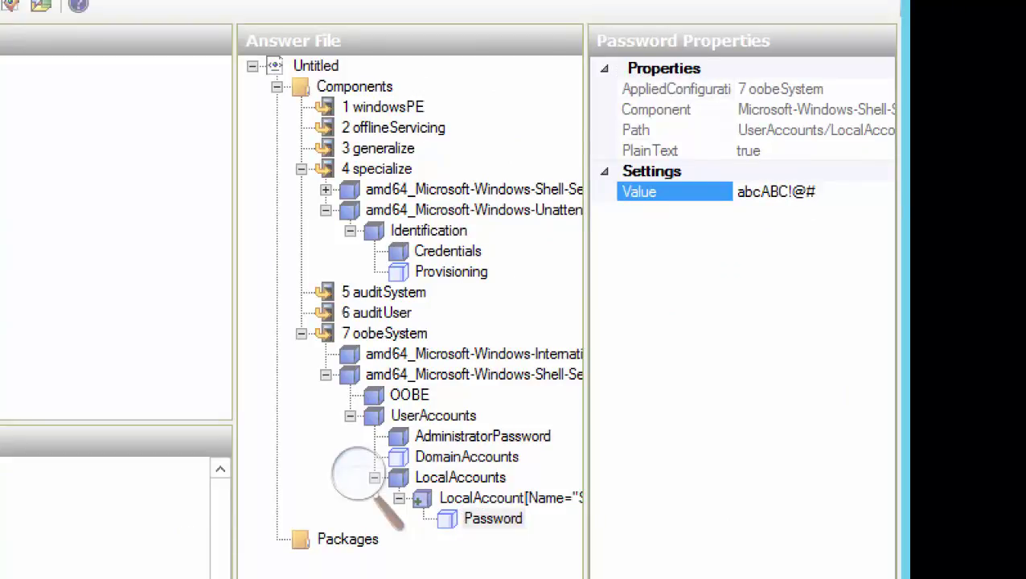
{"action": "key", "text": "Return"}
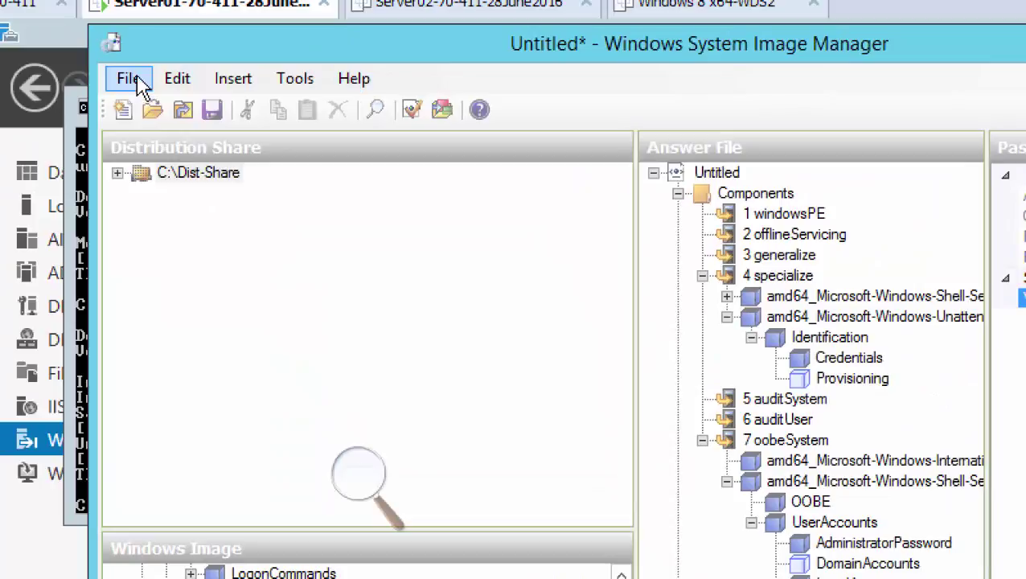
Raise Magnifier to 300% and bring up the Save As dialog for the untitled answer file
{"action": "left_click", "coordinate": [356, 506]}
{"action": "left_click", "coordinate": [385, 500]}
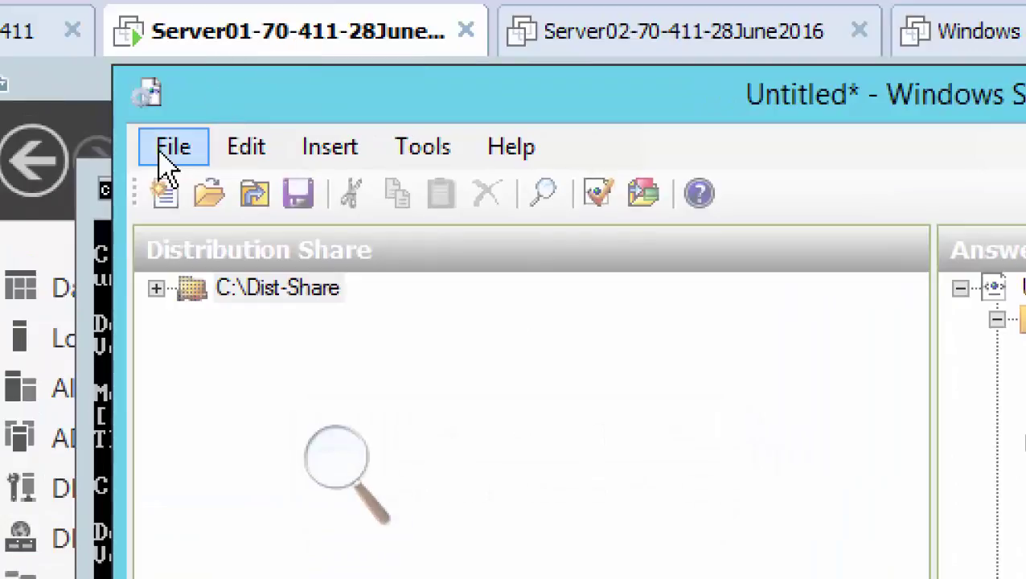
{"action": "left_click", "coordinate": [145, 127]}
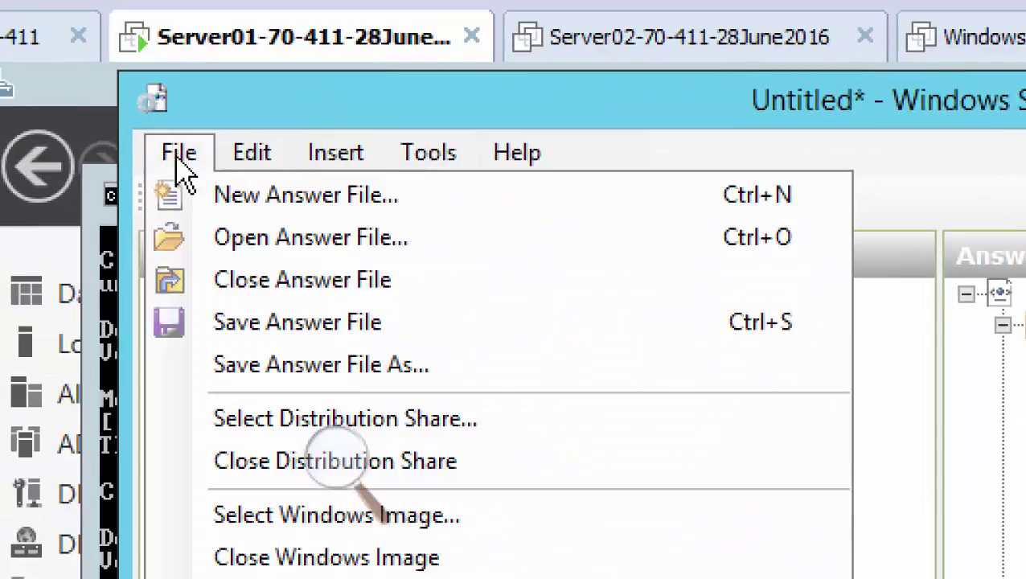
{"action": "left_click", "coordinate": [355, 332]}
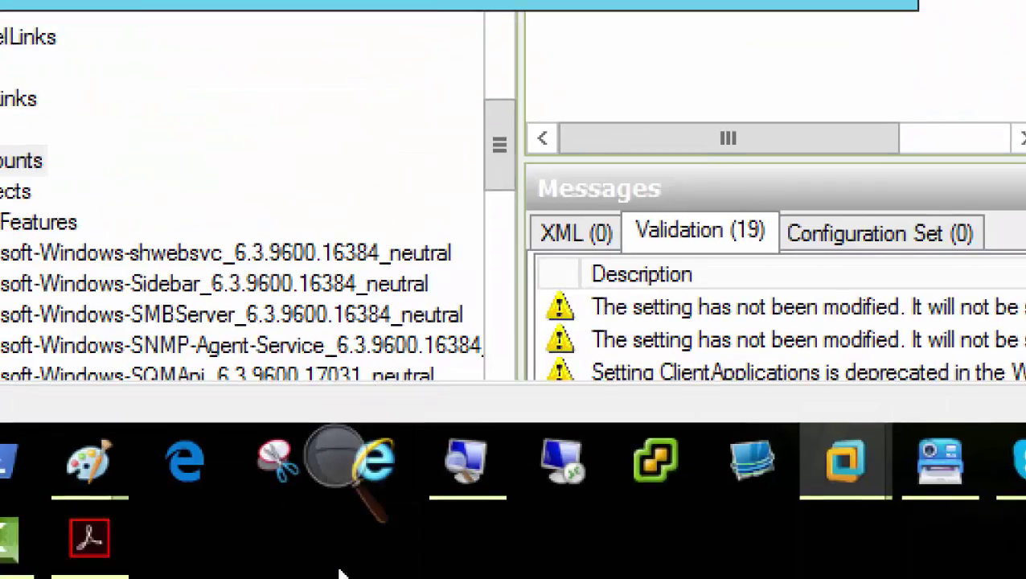
{"action": "left_click", "coordinate": [89, 536]}
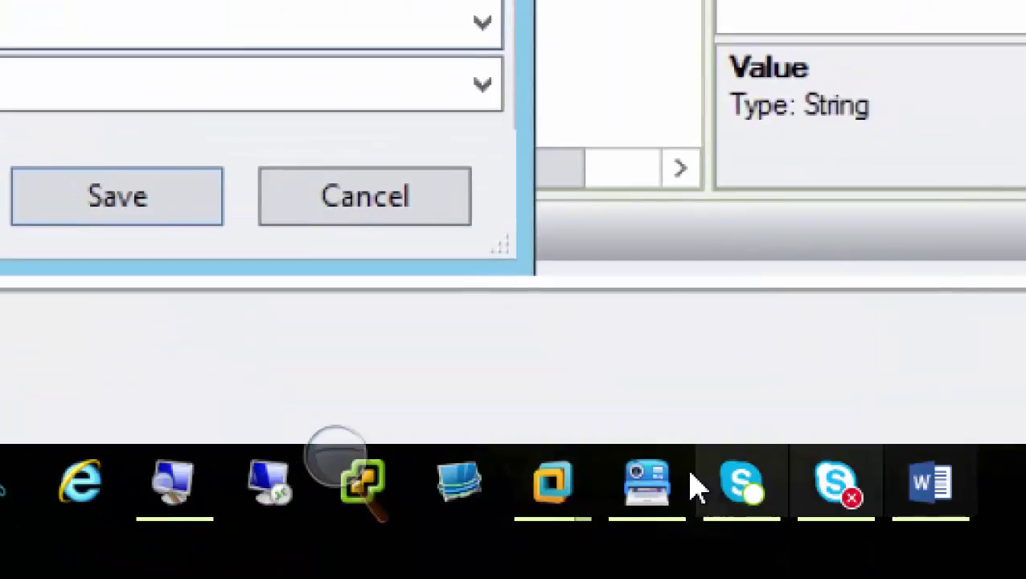
Save the answer file on Server01 as oobeUnattended.xml
{"action": "mouse_move", "coordinate": [561, 492]}
{"action": "left_click", "coordinate": [612, 322]}
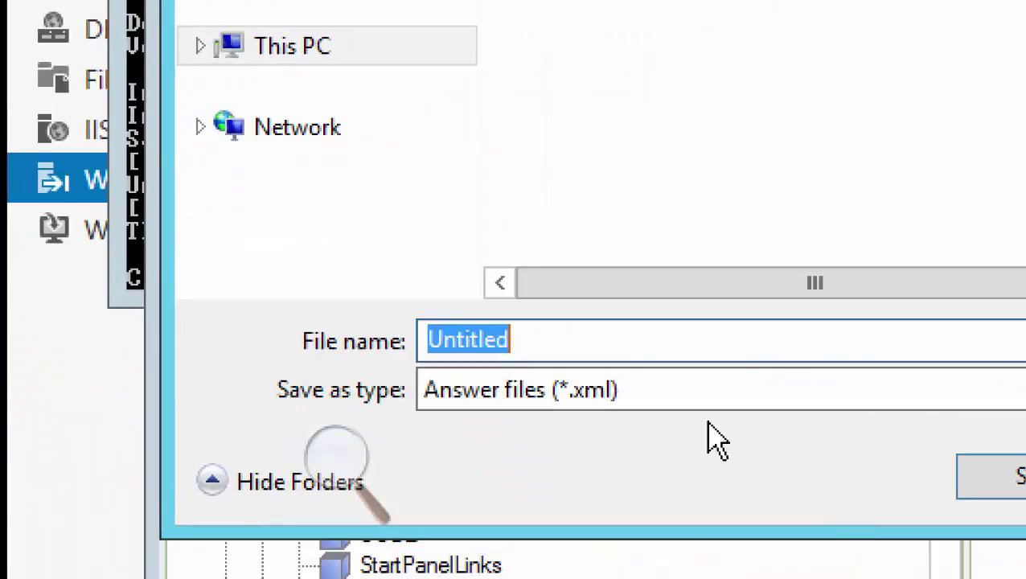
{"action": "type", "text": "oobe"}
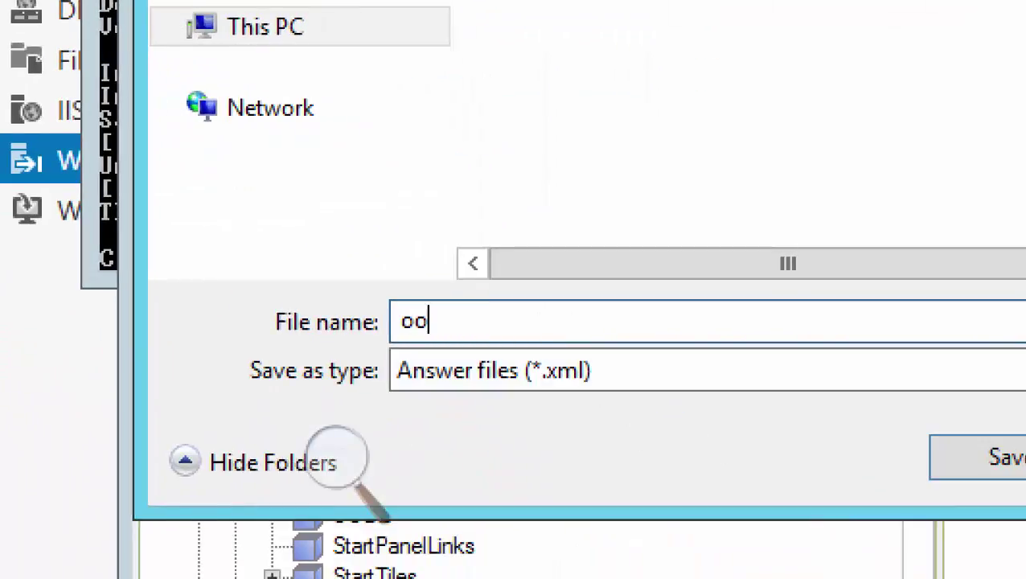
{"action": "type", "text": "Unattended"}
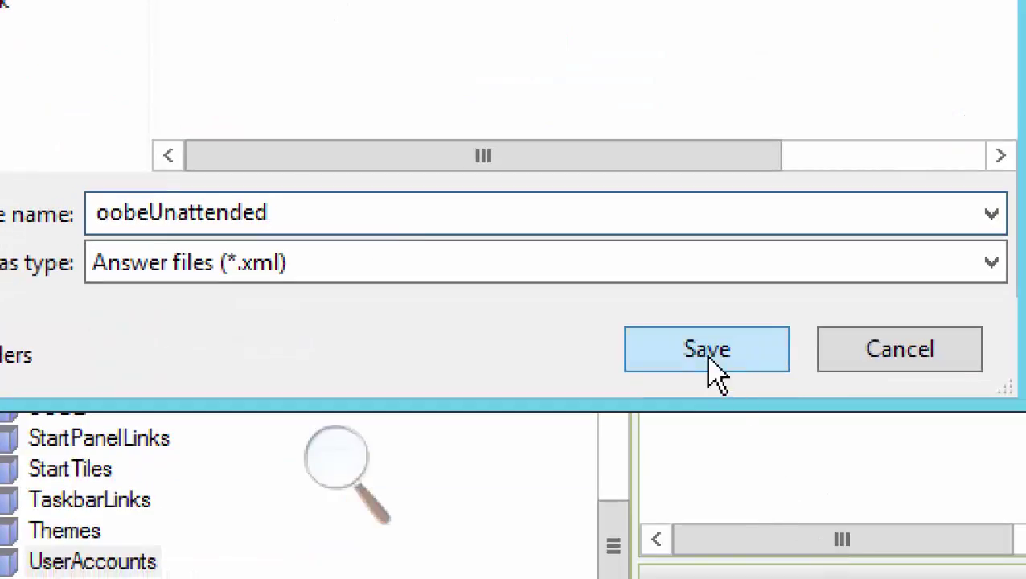
{"action": "left_click", "coordinate": [708, 350]}
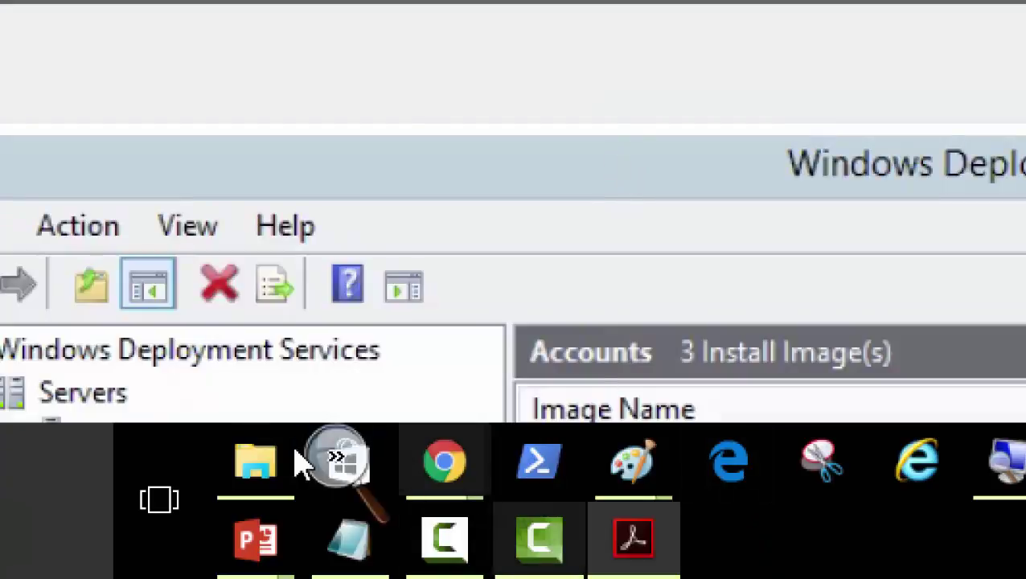
Choose oobeUnattended as the unattend file for the install-(2).wim image
{"action": "left_click", "coordinate": [340, 483]}
{"action": "left_click", "coordinate": [327, 489]}
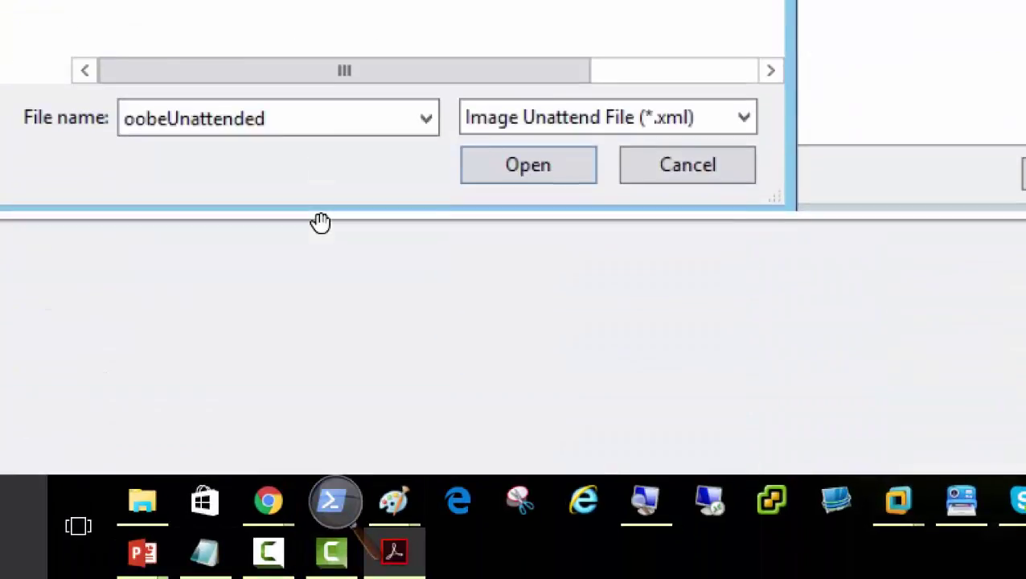
{"action": "left_click", "coordinate": [516, 117]}
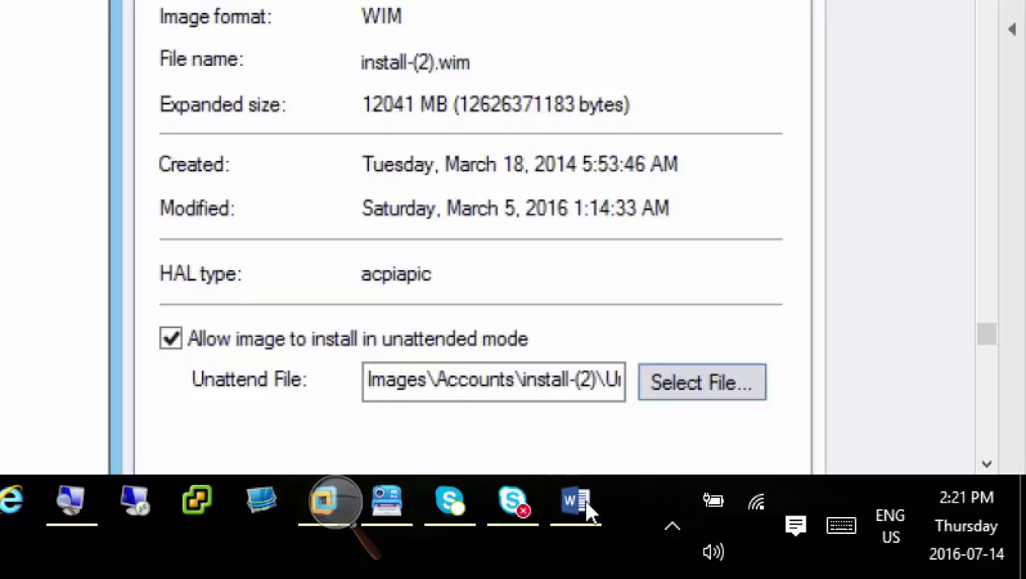
On Server01, open WDS properties for the Windows 8.1 image in Accounts Department
{"action": "left_click", "coordinate": [331, 516]}
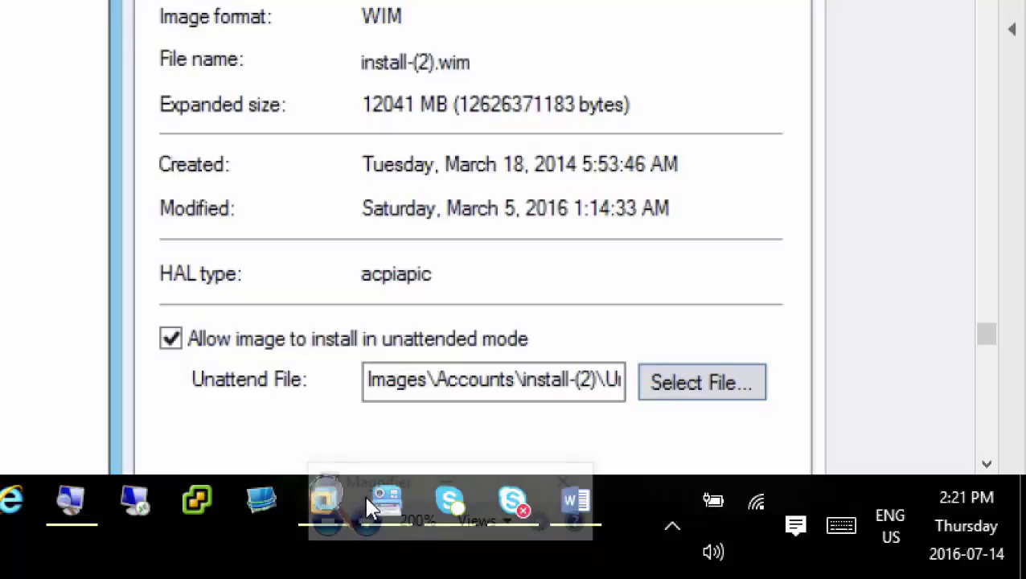
{"action": "left_click", "coordinate": [451, 484]}
{"action": "mouse_move", "coordinate": [354, 485]}
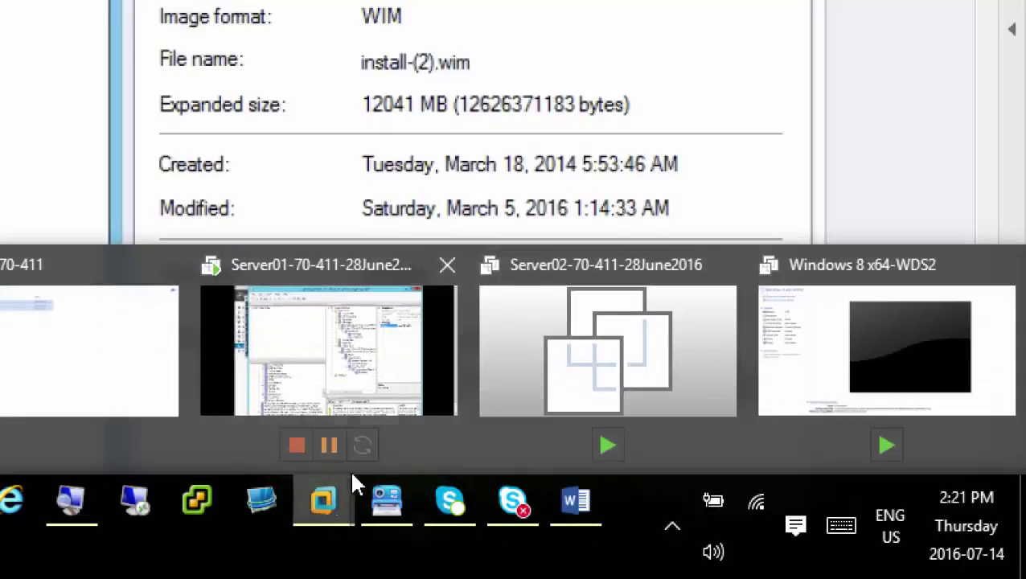
{"action": "left_click", "coordinate": [341, 376]}
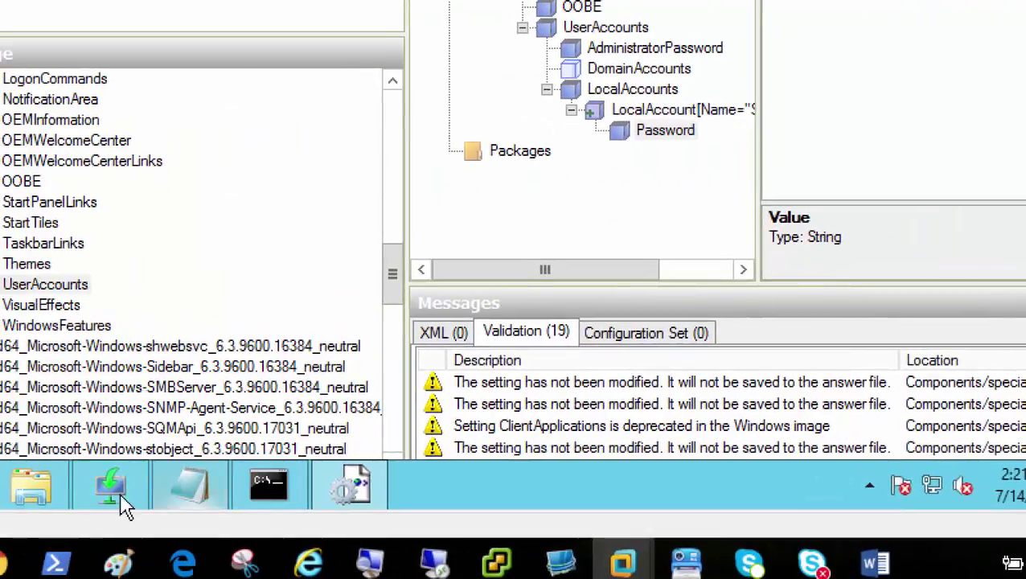
{"action": "left_click", "coordinate": [123, 496]}
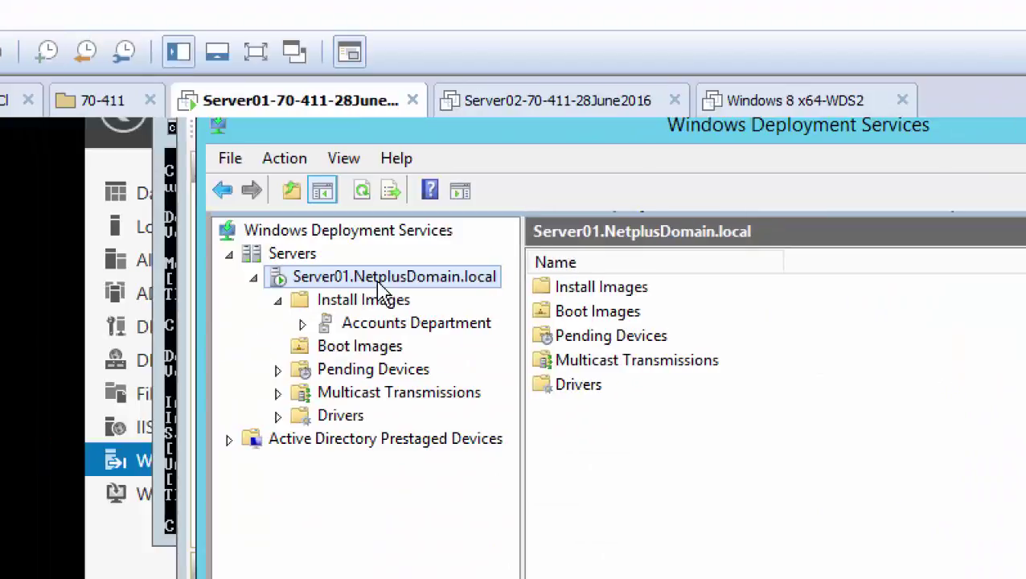
{"action": "left_click", "coordinate": [477, 324]}
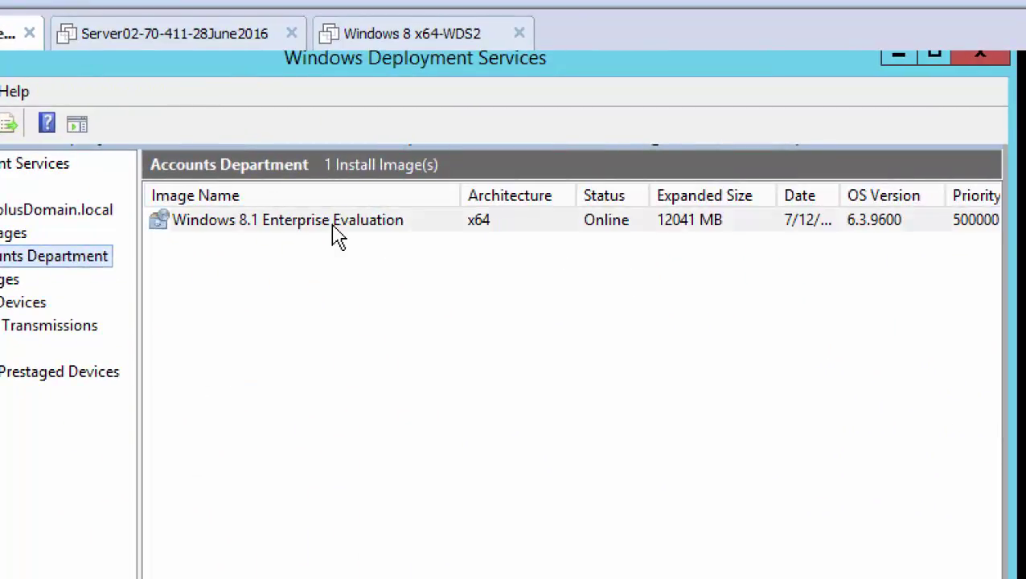
{"action": "right_click", "coordinate": [332, 225]}
{"action": "left_click", "coordinate": [409, 243]}
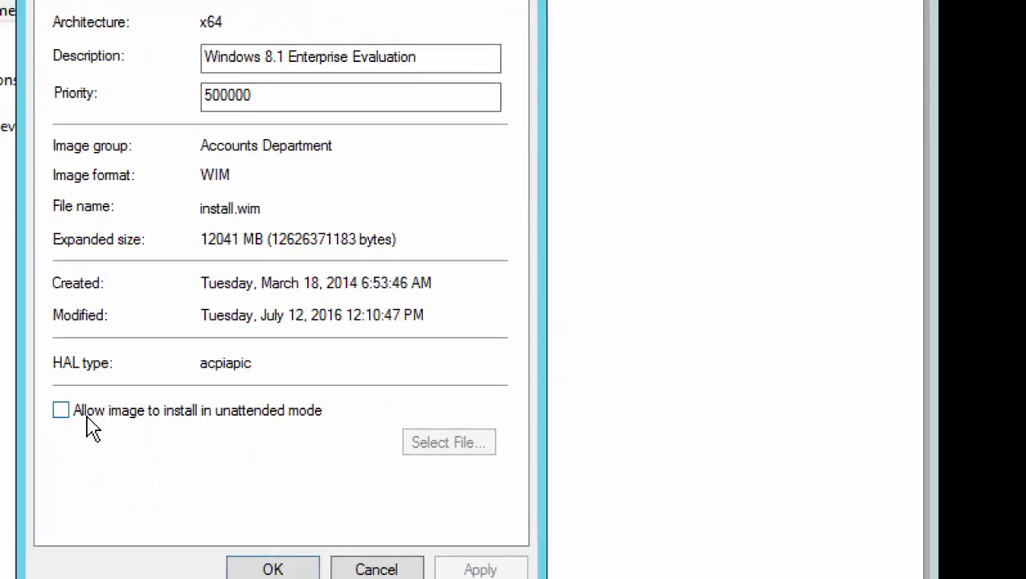
Enable unattended install using WdsClientUnattend\oobeUnattended.xml, then apply and close
{"action": "left_click", "coordinate": [88, 418]}
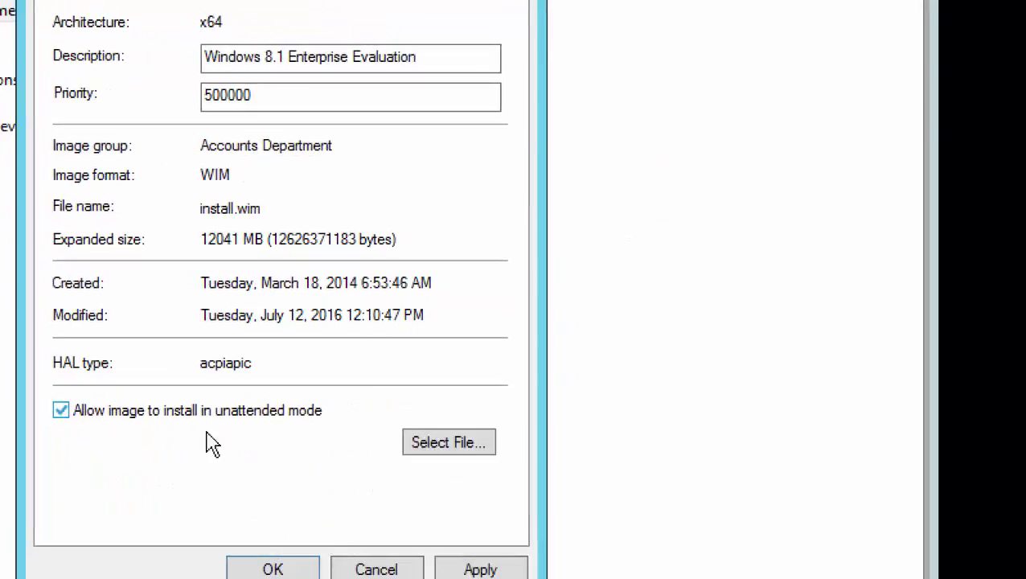
{"action": "left_click", "coordinate": [471, 455]}
{"action": "left_click", "coordinate": [451, 211]}
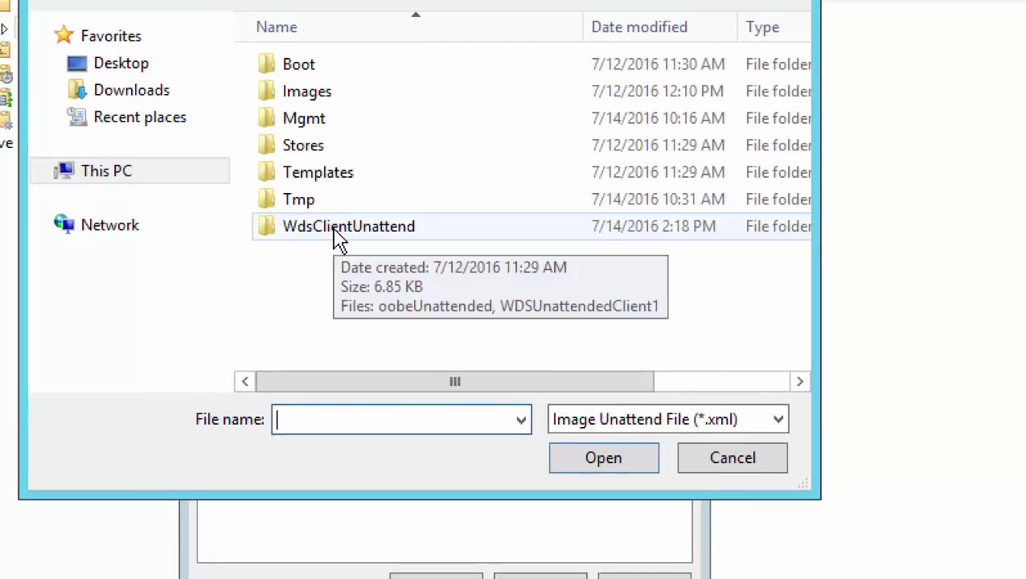
{"action": "double_click", "coordinate": [338, 227]}
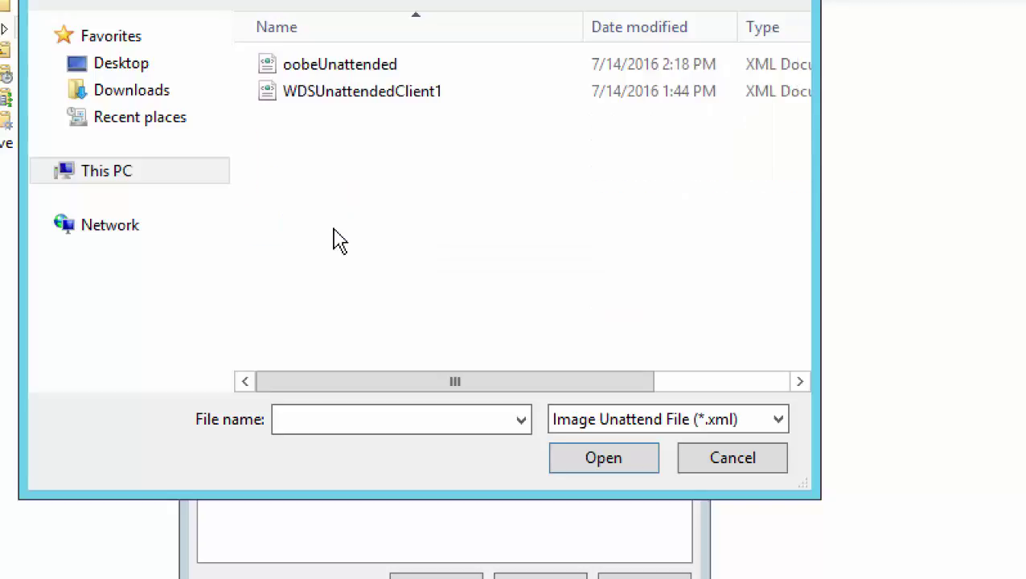
{"action": "double_click", "coordinate": [330, 65]}
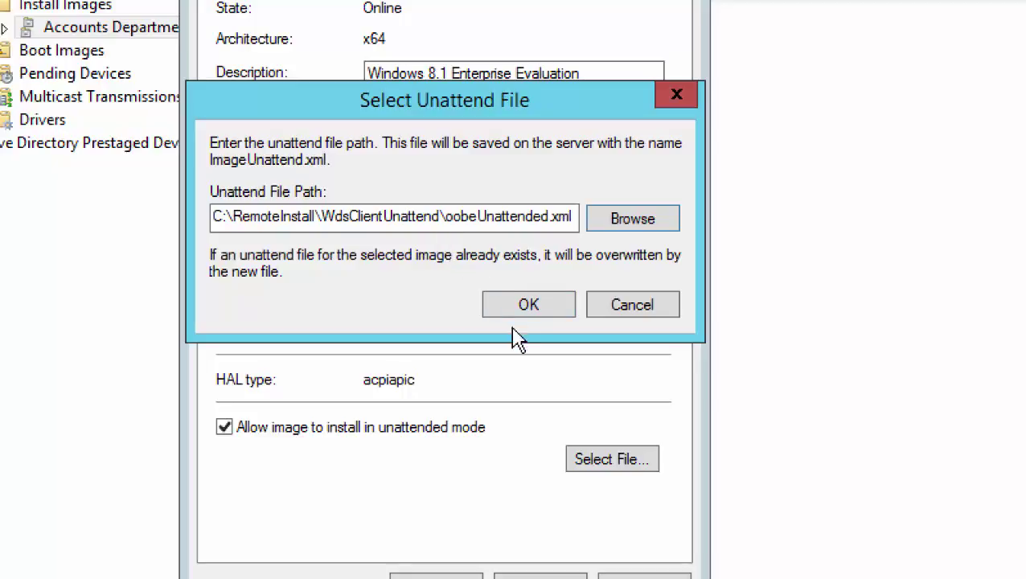
{"action": "left_click", "coordinate": [526, 305]}
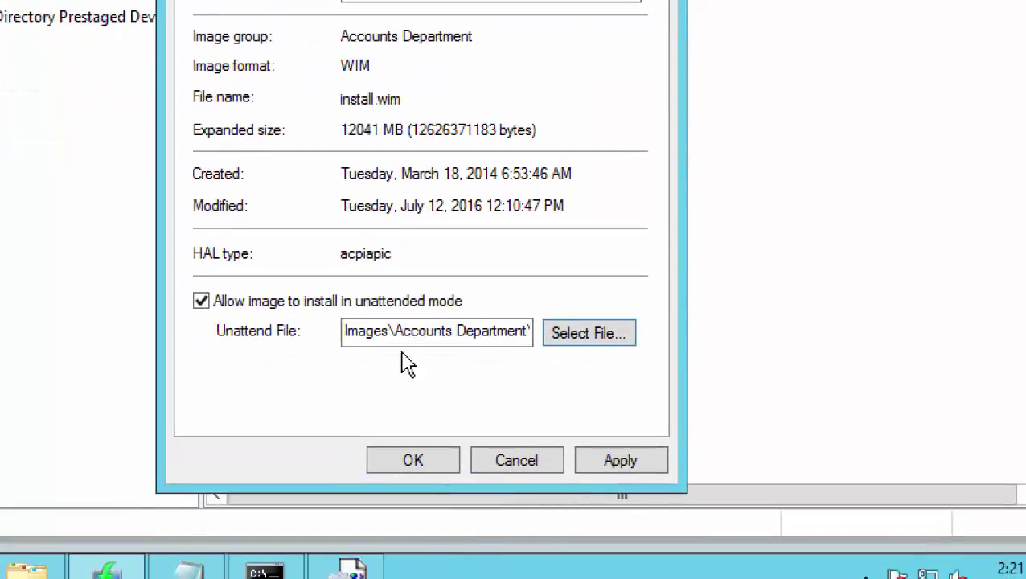
{"action": "left_click", "coordinate": [611, 463]}
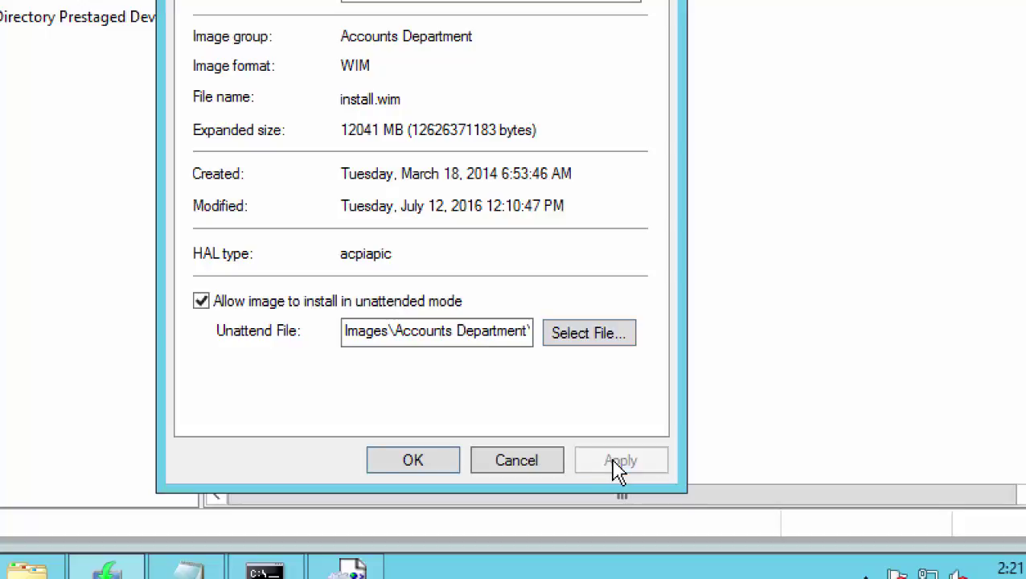
{"action": "left_click", "coordinate": [413, 464]}
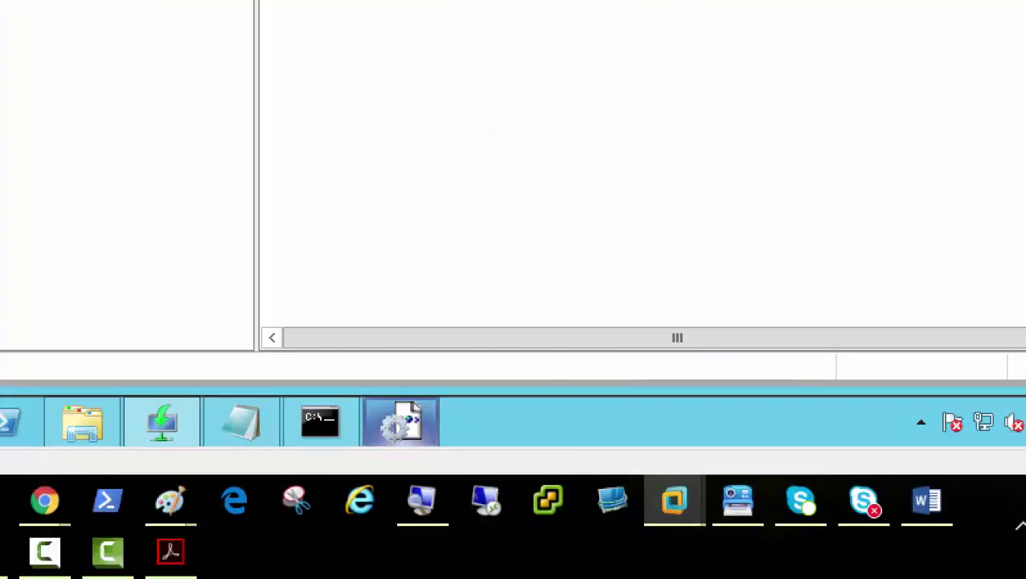
Show the VMware Workstation Home page on the host
{"action": "left_click", "coordinate": [174, 554]}
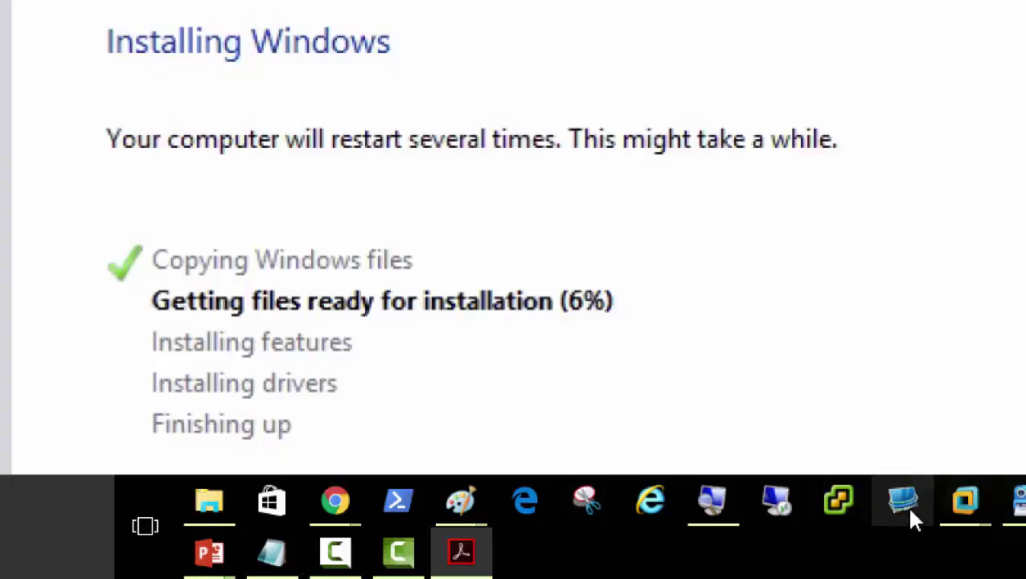
{"action": "mouse_move", "coordinate": [965, 502]}
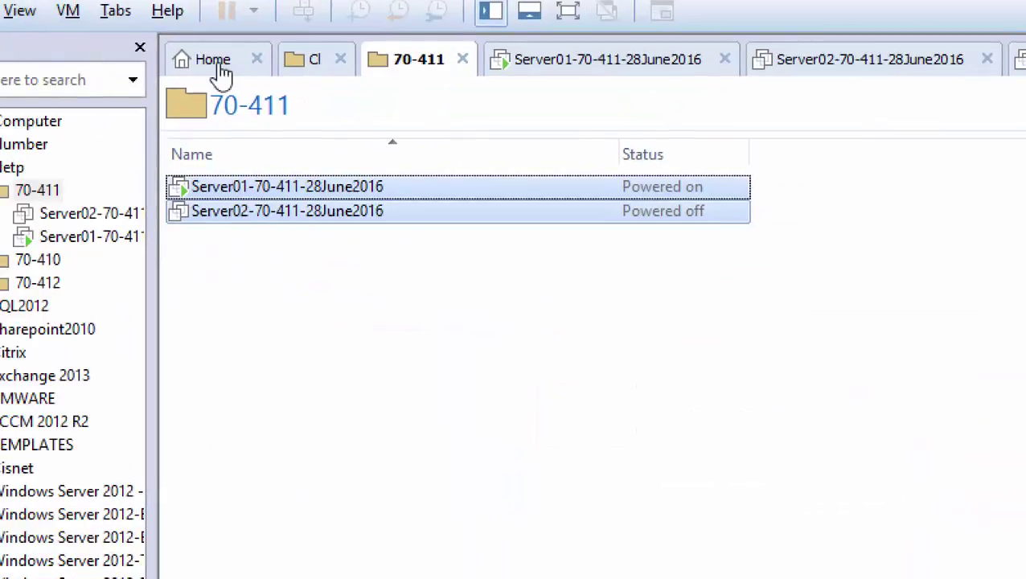
{"action": "left_click", "coordinate": [213, 64]}
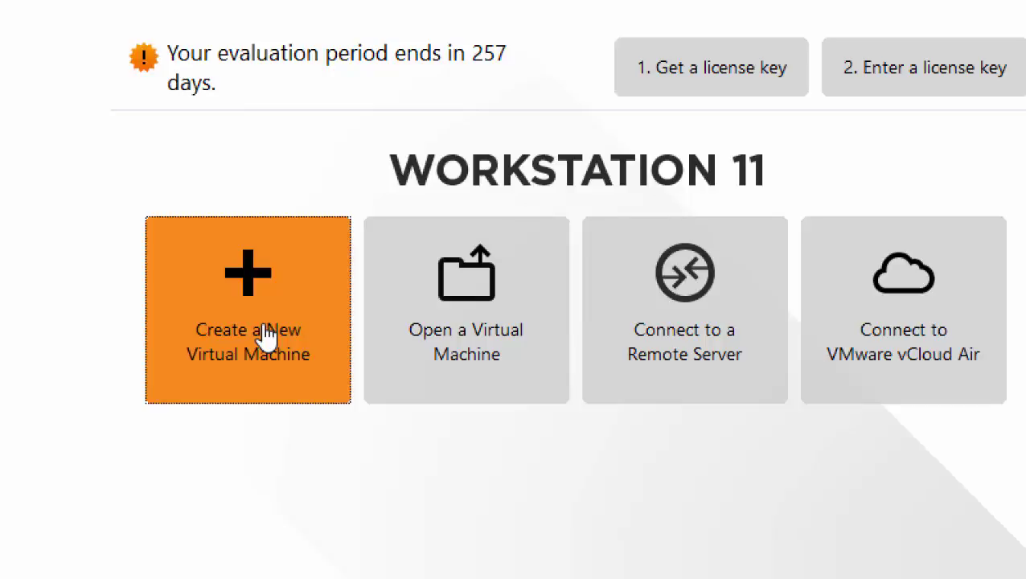
Start a typical new VM, installing the OS later, with Windows 8 x64 as guest
{"action": "left_click", "coordinate": [265, 334]}
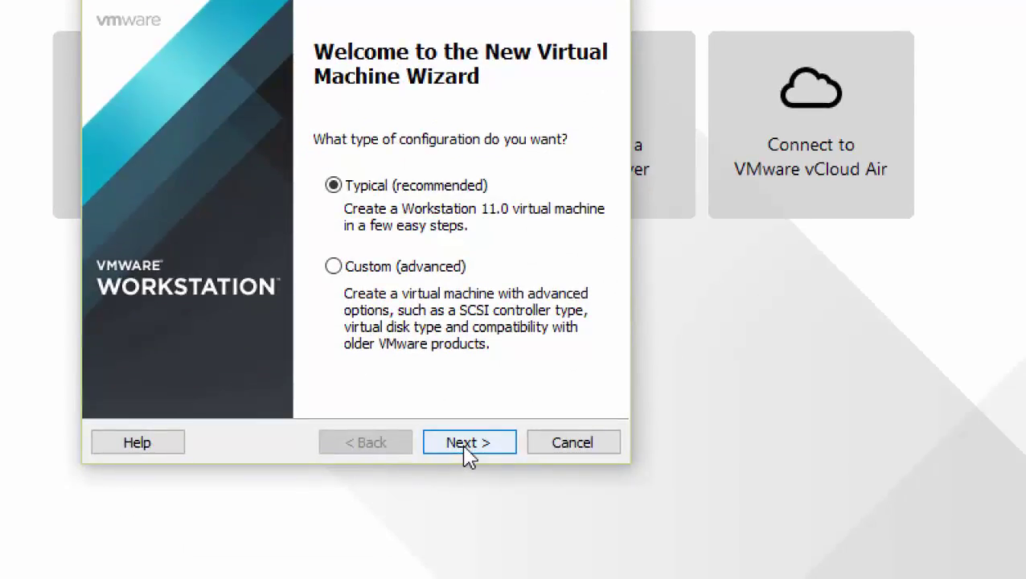
{"action": "left_click", "coordinate": [466, 448]}
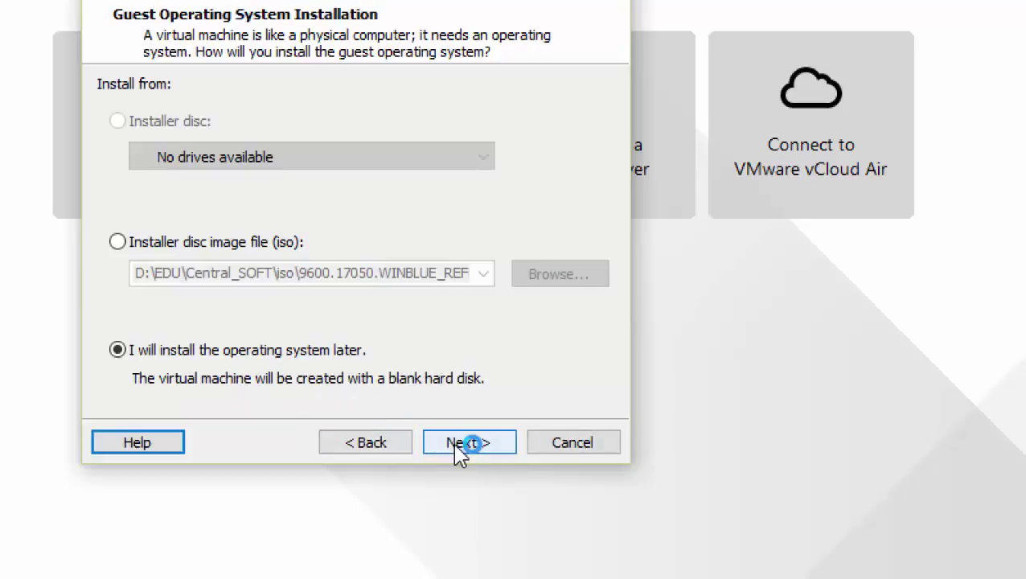
{"action": "left_click", "coordinate": [460, 450]}
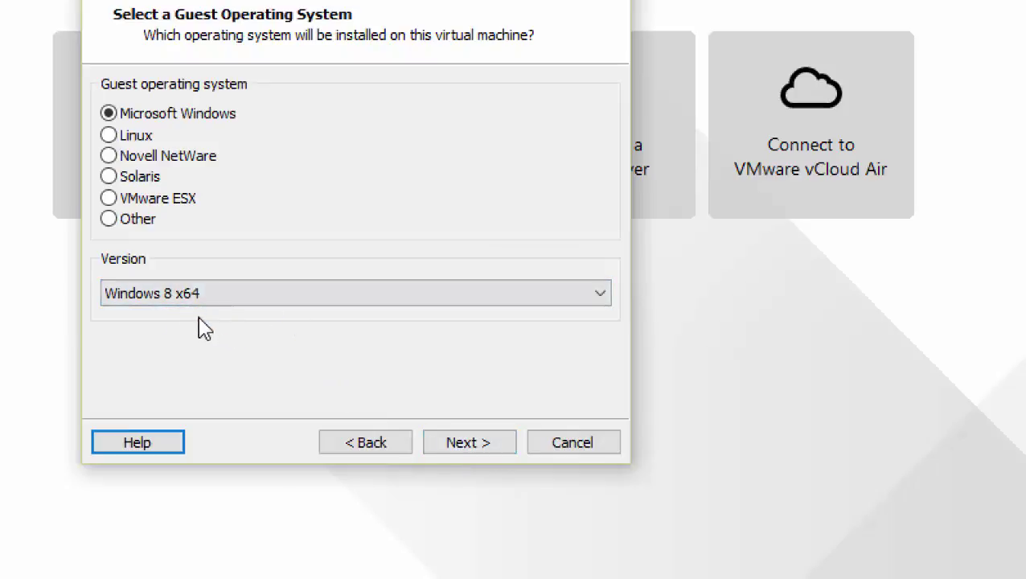
{"action": "left_click", "coordinate": [463, 449]}
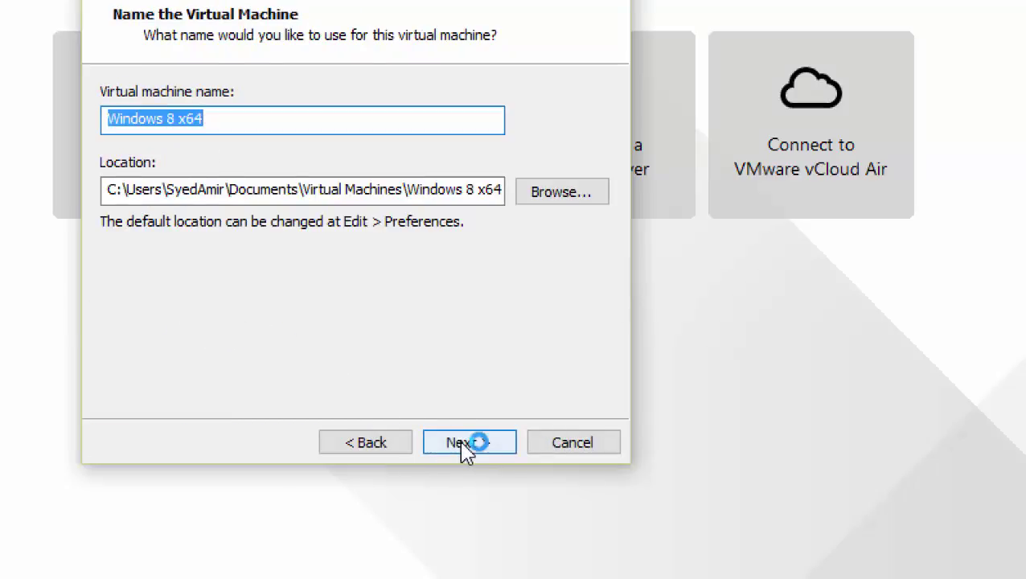
Name the VM Windows 8 x64-WDS3, keep the 60 GB disk, and customize its hardware
{"action": "left_click", "coordinate": [244, 121]}
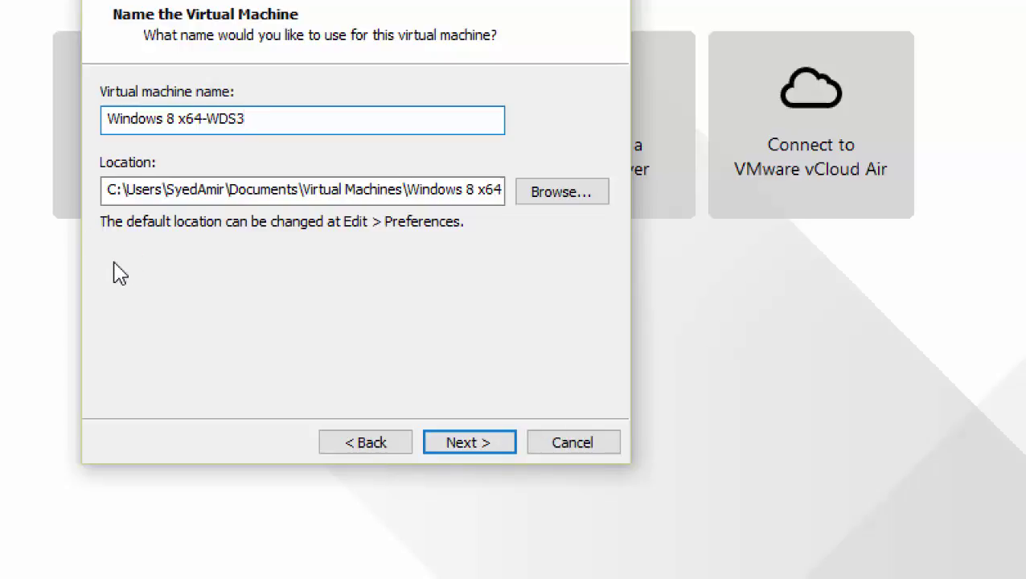
{"action": "left_click_drag", "start_coordinate": [97, 189], "coordinate": [100, 194]}
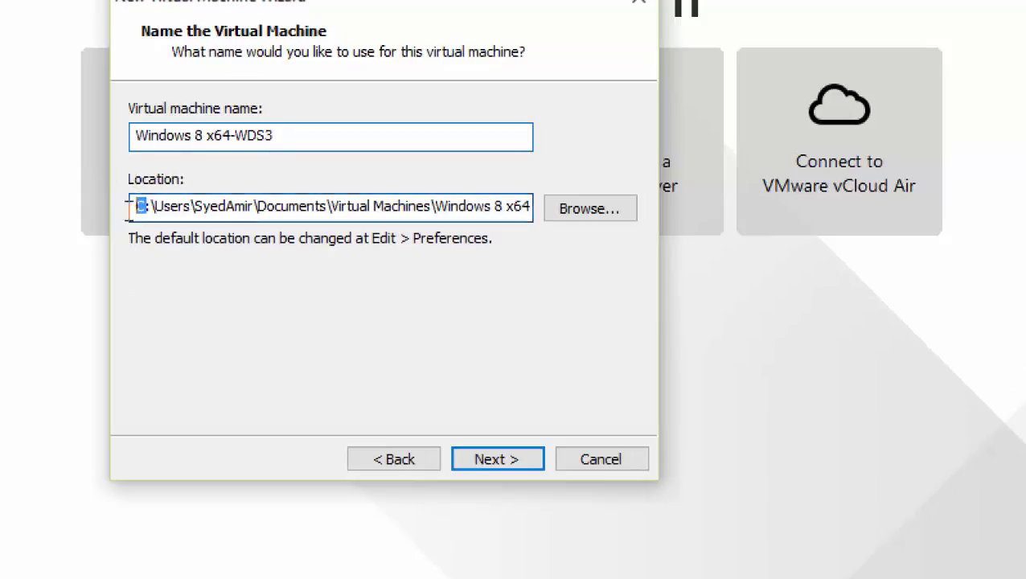
{"action": "left_click", "coordinate": [509, 463]}
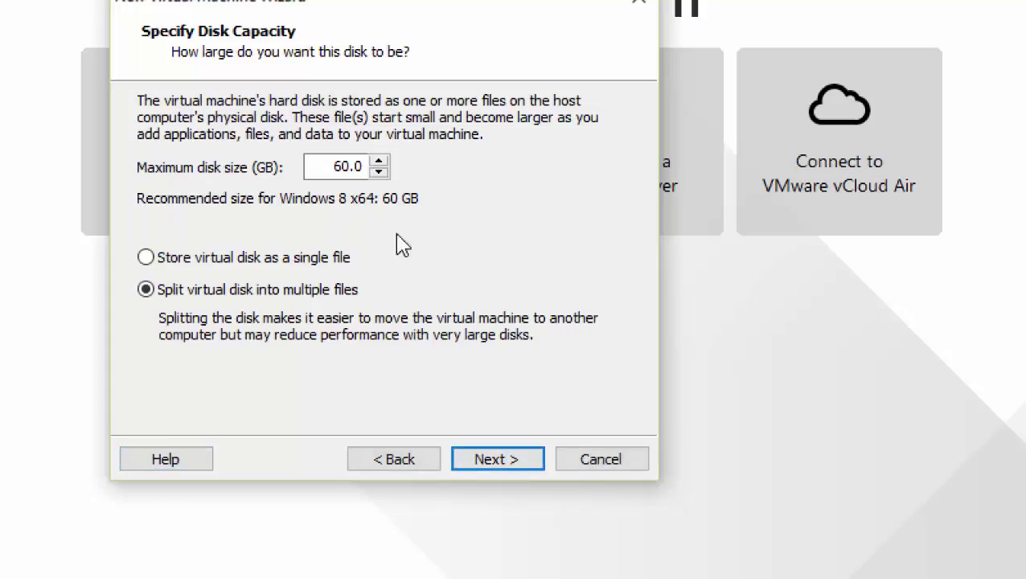
{"action": "left_click", "coordinate": [502, 468]}
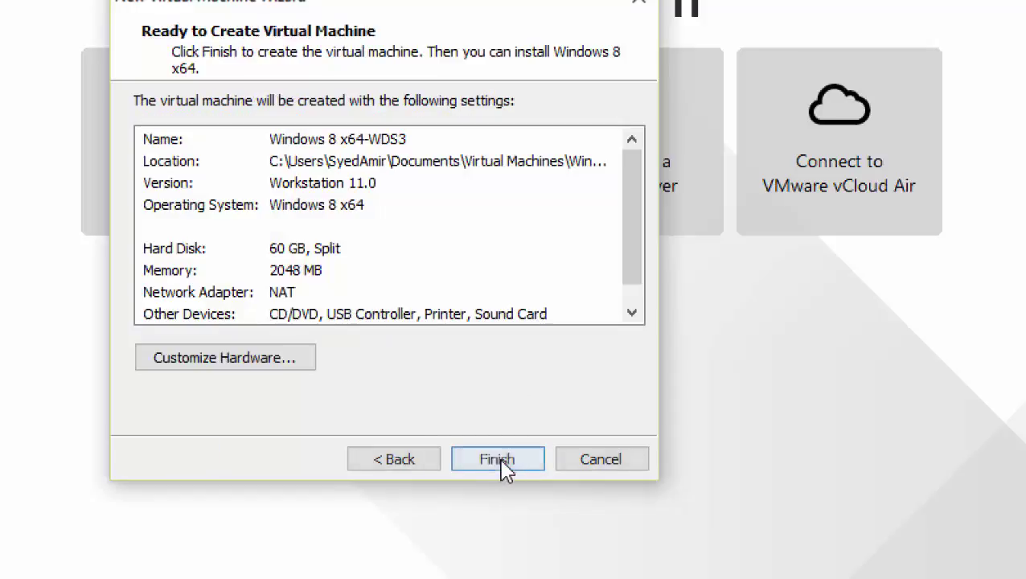
{"action": "left_click", "coordinate": [288, 363]}
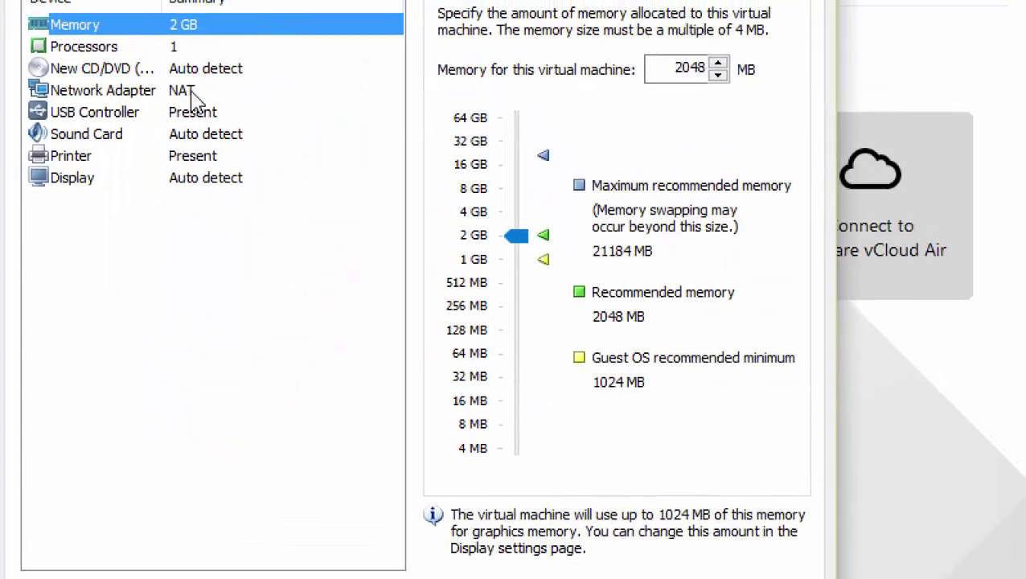
Connect the Windows 8 x64-WDS3 network adapter to the custom VMnet14 network and close hardware settings
{"action": "left_click", "coordinate": [165, 26]}
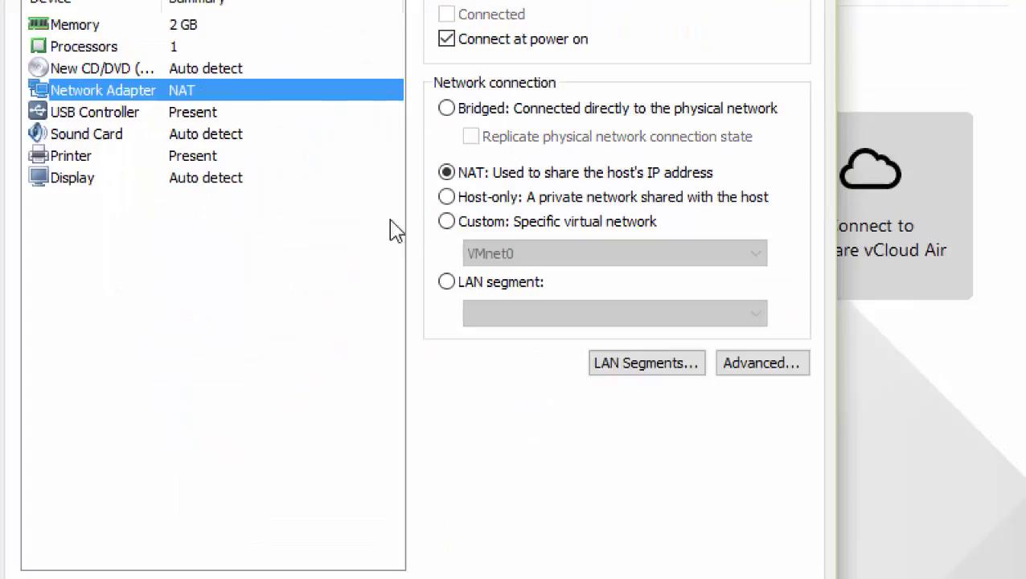
{"action": "left_click", "coordinate": [474, 229]}
{"action": "left_click", "coordinate": [490, 254]}
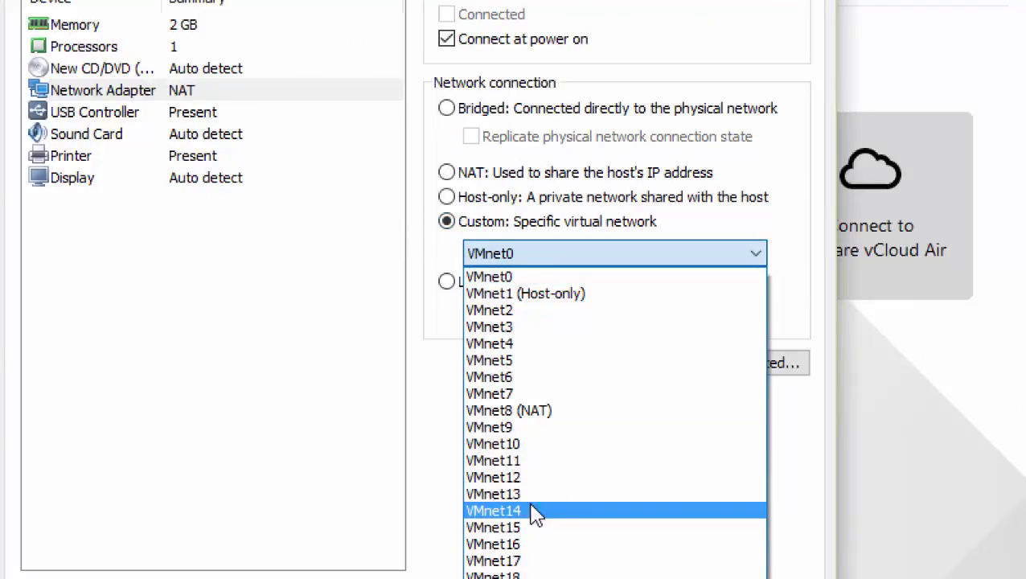
{"action": "left_click", "coordinate": [536, 511]}
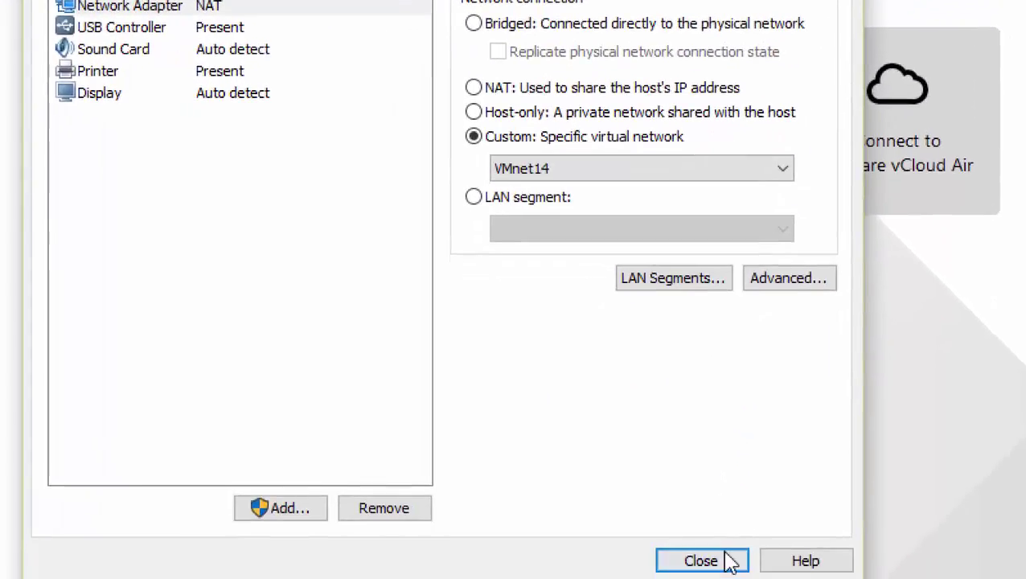
{"action": "left_click", "coordinate": [724, 551]}
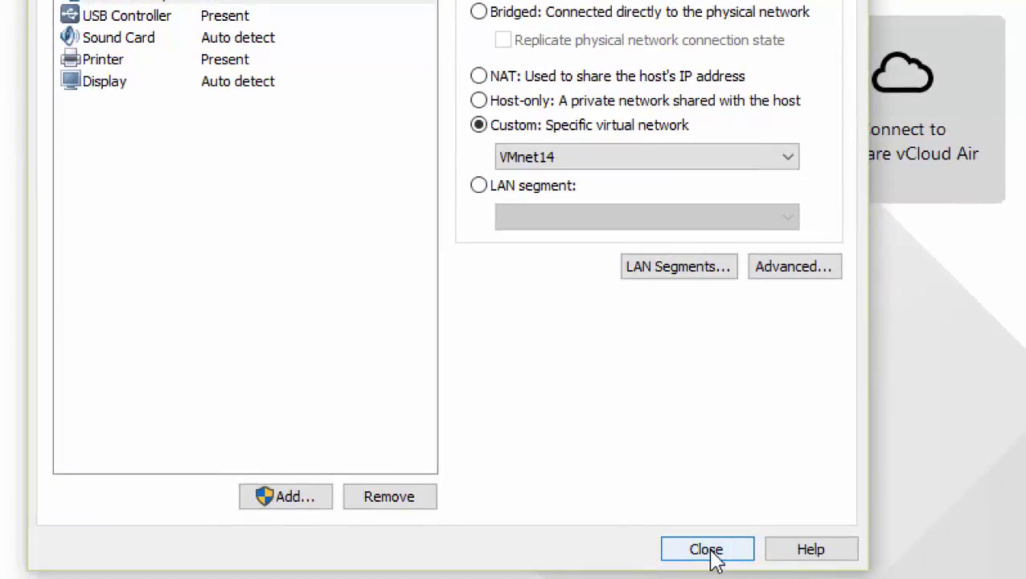
{"action": "left_click", "coordinate": [709, 550]}
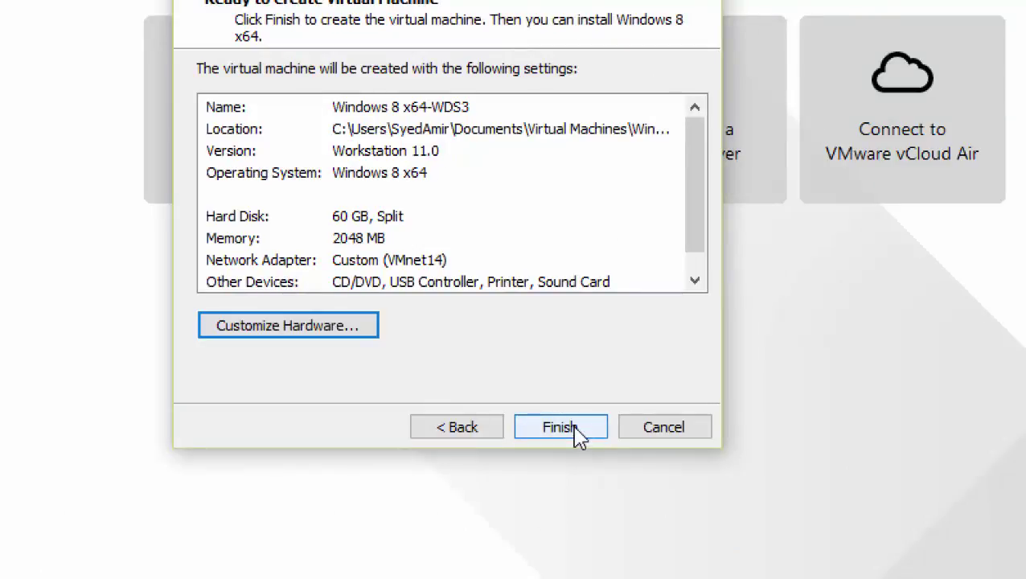
Create and power on Windows 8 x64-WDS3, declining the sata0:1 retry, so it PXE-boots as request 3
{"action": "left_click", "coordinate": [561, 427]}
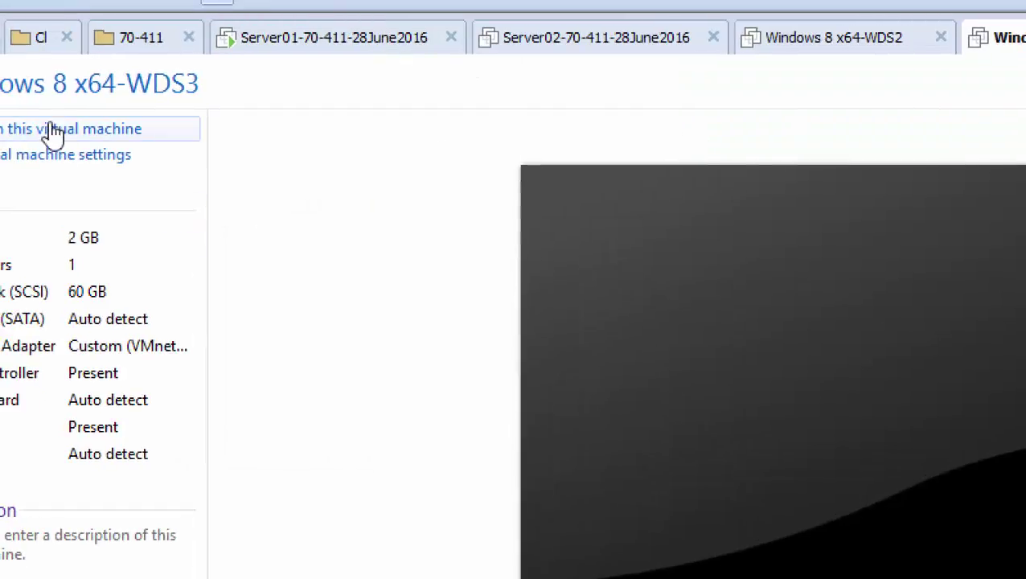
{"action": "left_click", "coordinate": [28, 130]}
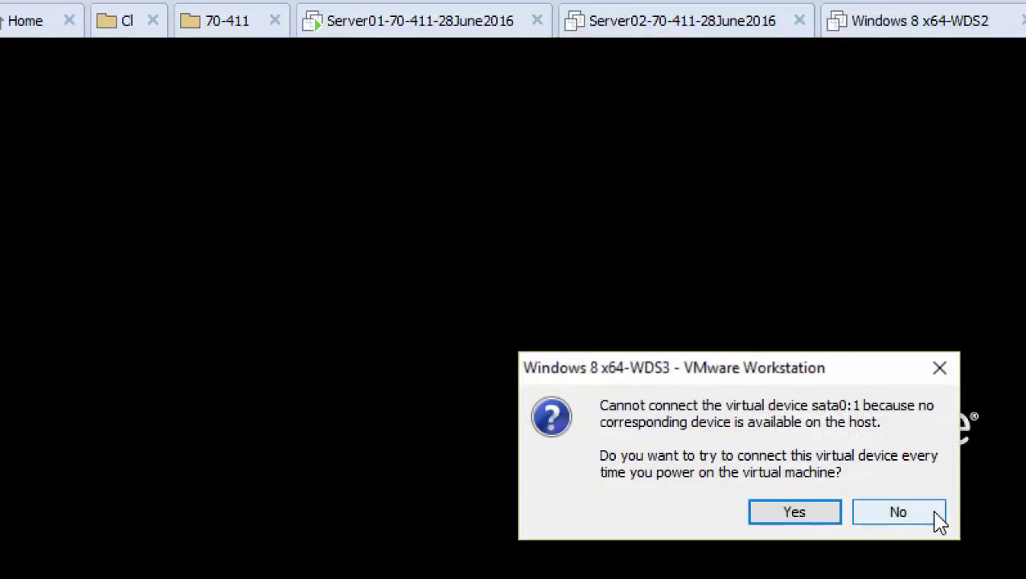
{"action": "left_click", "coordinate": [961, 517]}
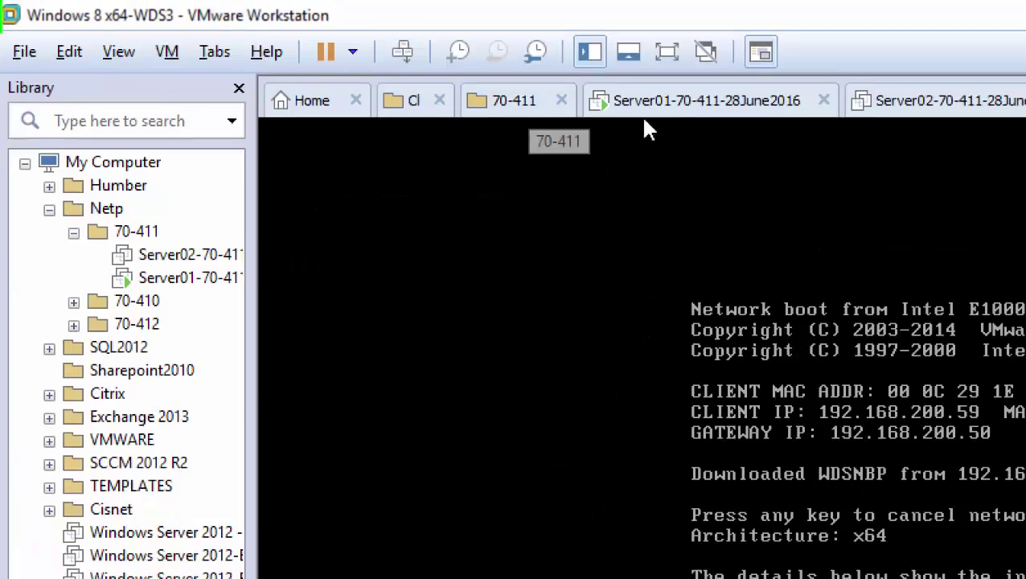
{"action": "left_click", "coordinate": [690, 107]}
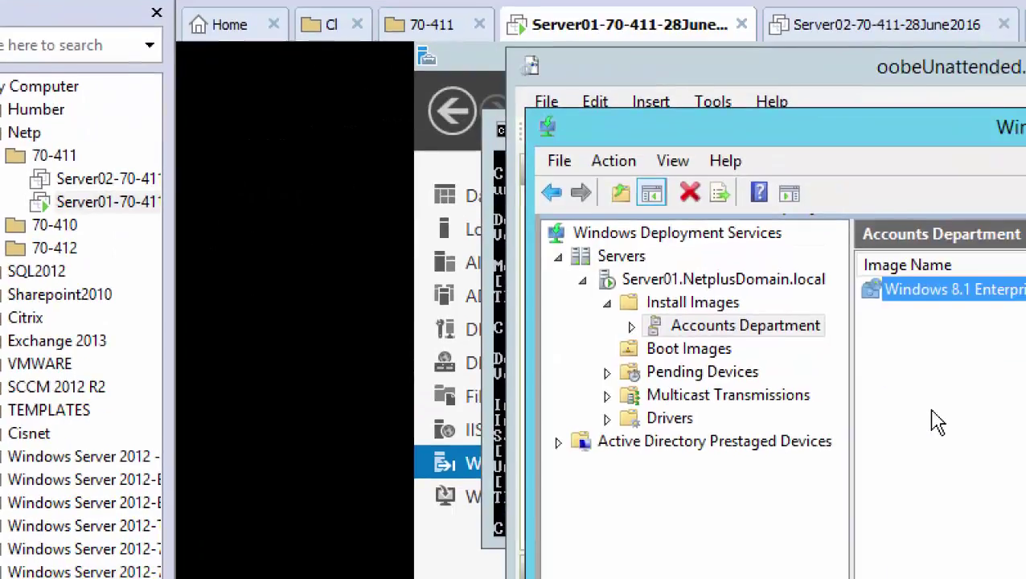
Refresh Pending Devices and approve request ID 3, then return to the Windows 8 x64-WDS3 machine
{"action": "left_click", "coordinate": [770, 451]}
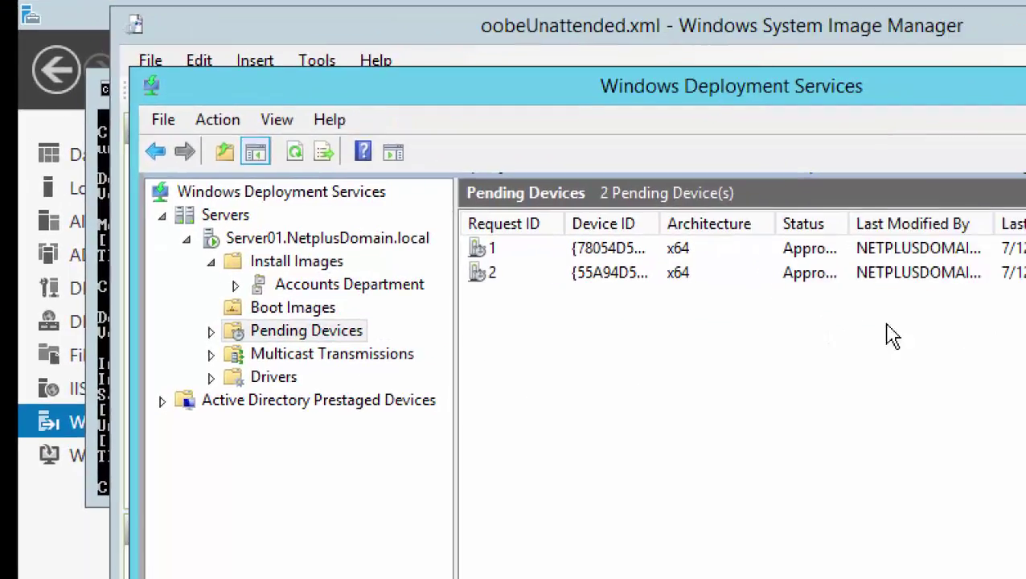
{"action": "right_click", "coordinate": [903, 403]}
{"action": "left_click", "coordinate": [997, 577]}
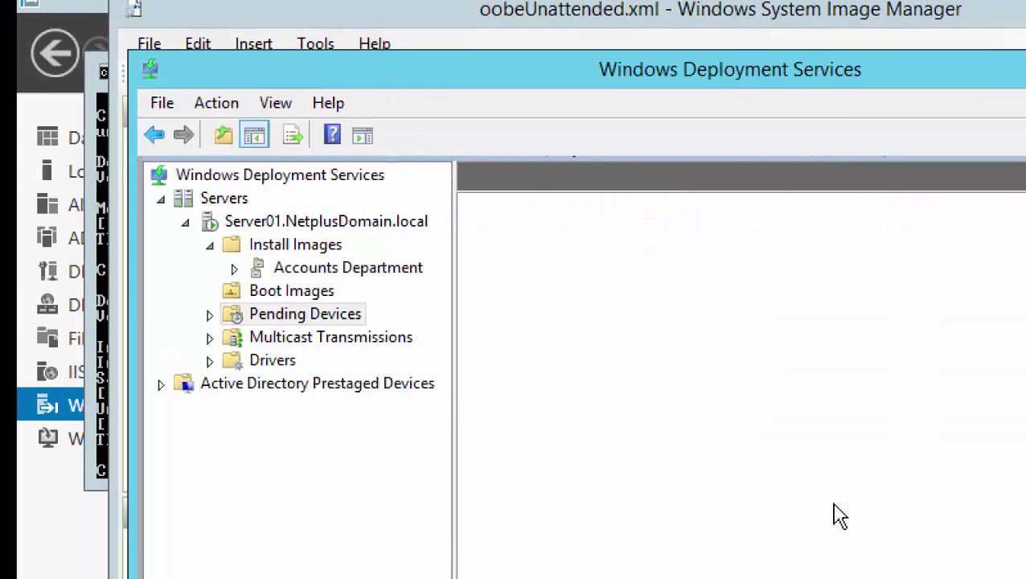
{"action": "left_click", "coordinate": [829, 238]}
{"action": "right_click", "coordinate": [829, 241]}
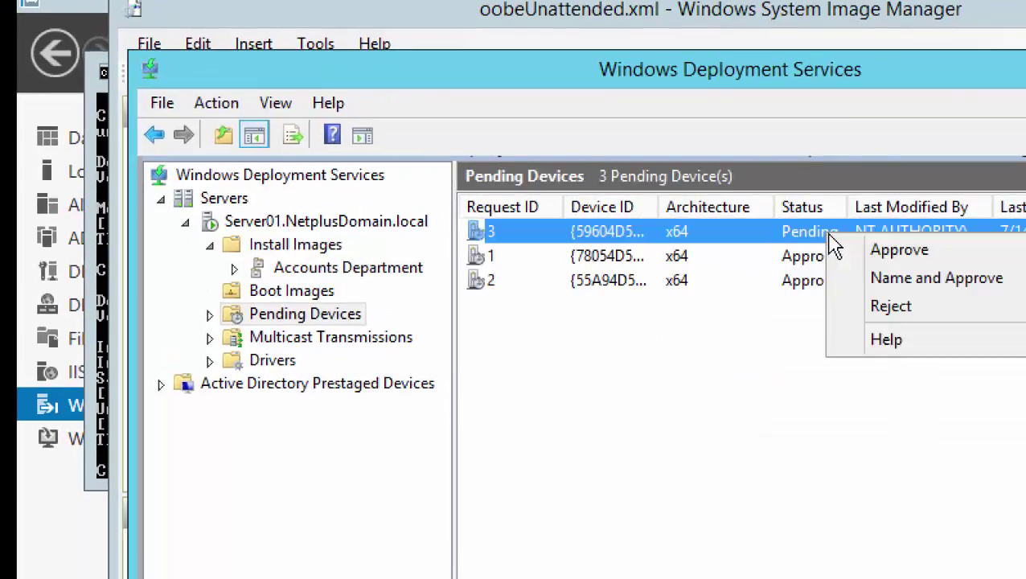
{"action": "left_click", "coordinate": [852, 251]}
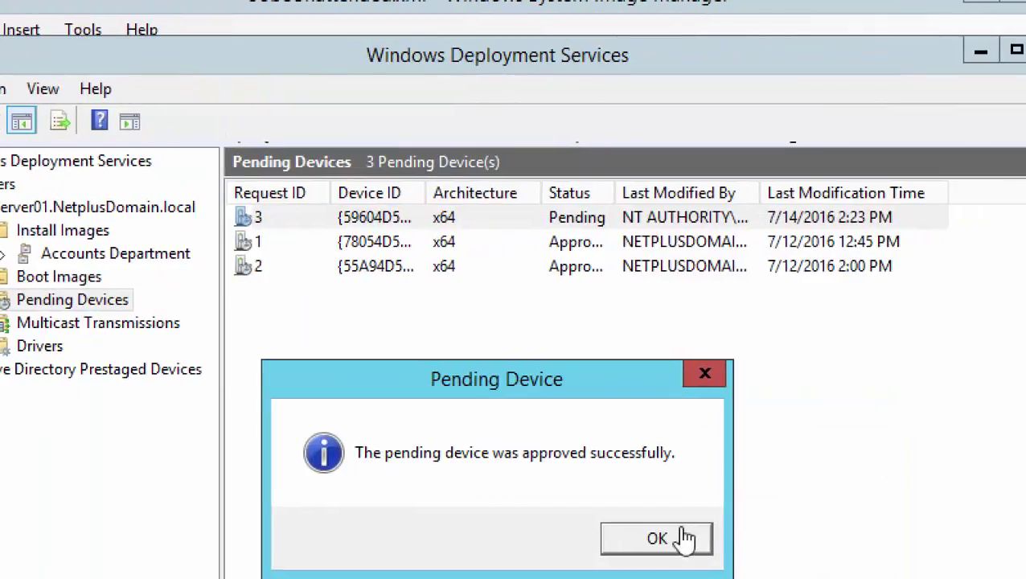
{"action": "left_click", "coordinate": [680, 538]}
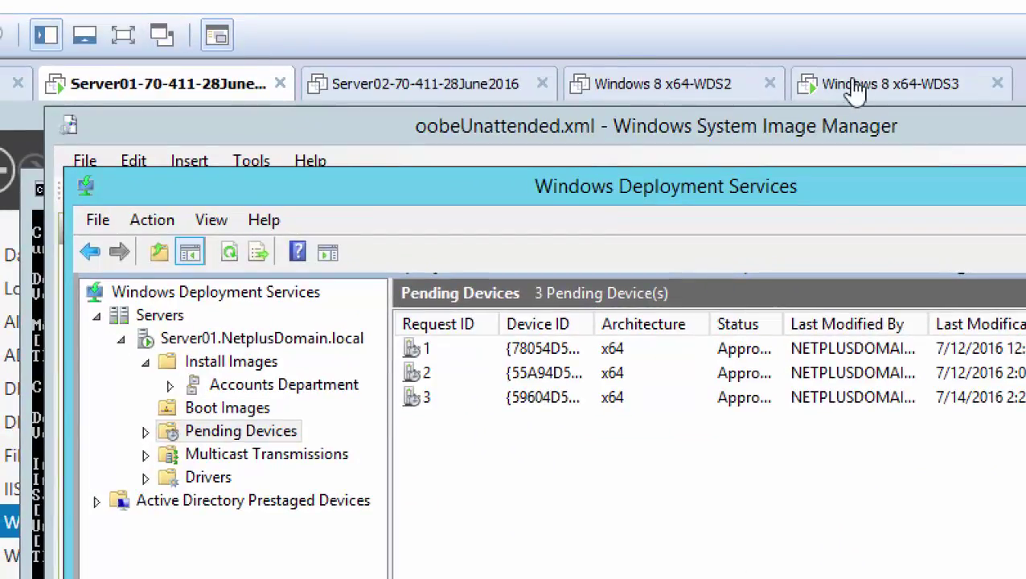
{"action": "left_click", "coordinate": [849, 86]}
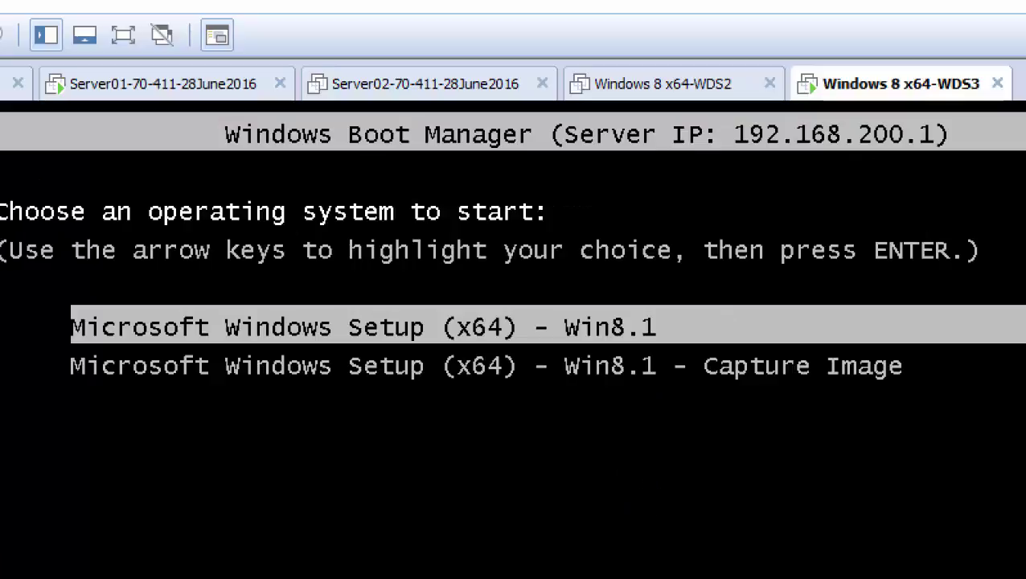